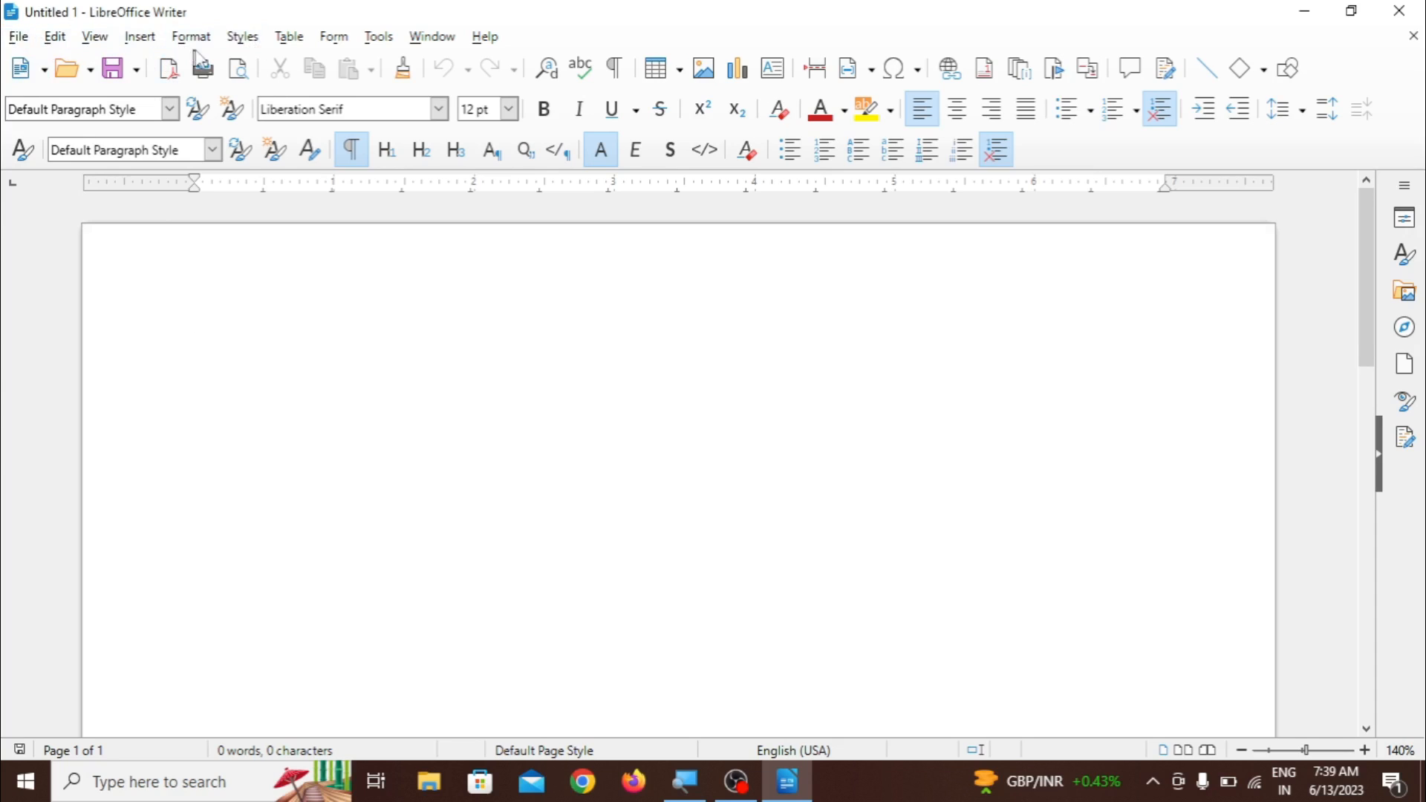
# - Start a new table and name it TARGETCOMPUTEREDUCATIOINSTITUTE
pyautogui.click(286, 39)
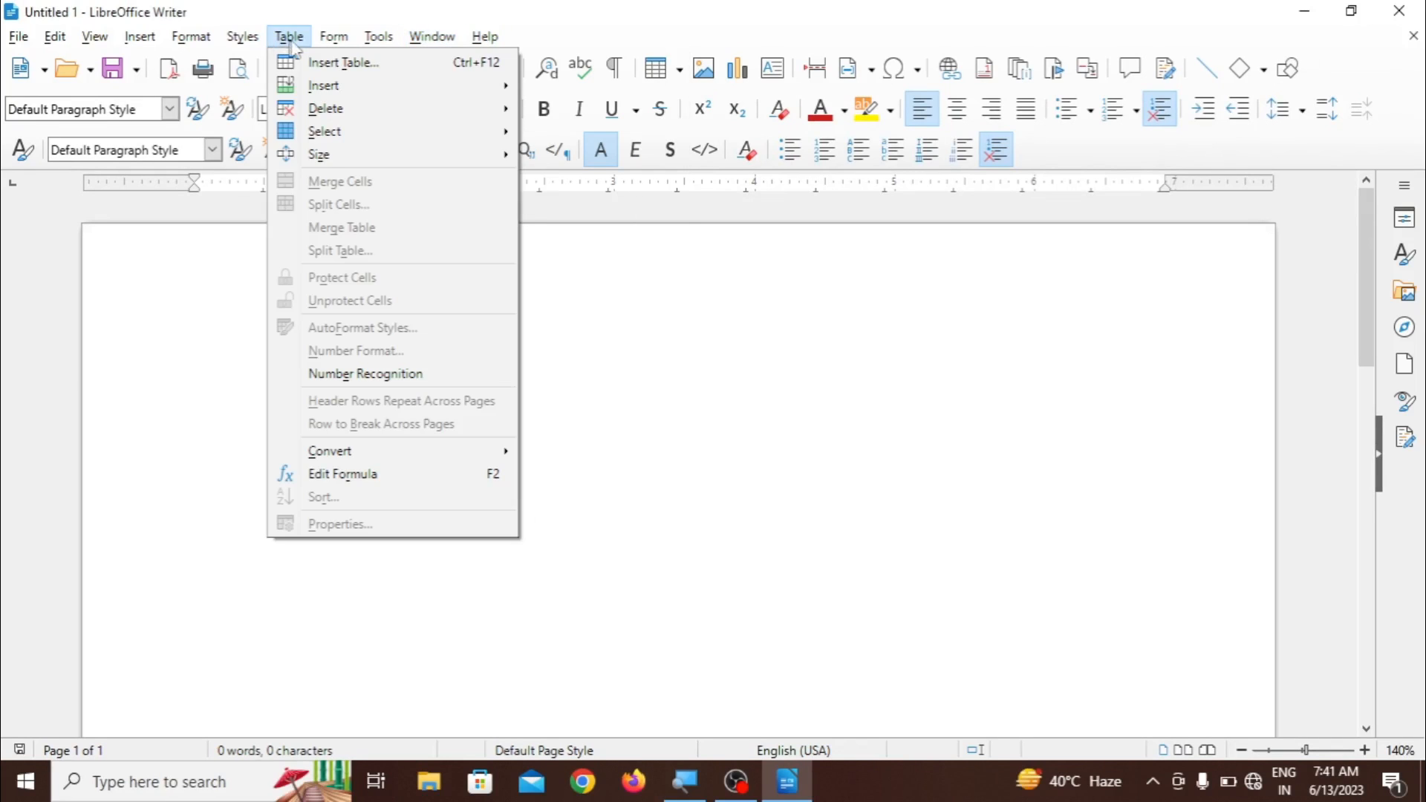
pyautogui.click(359, 71)
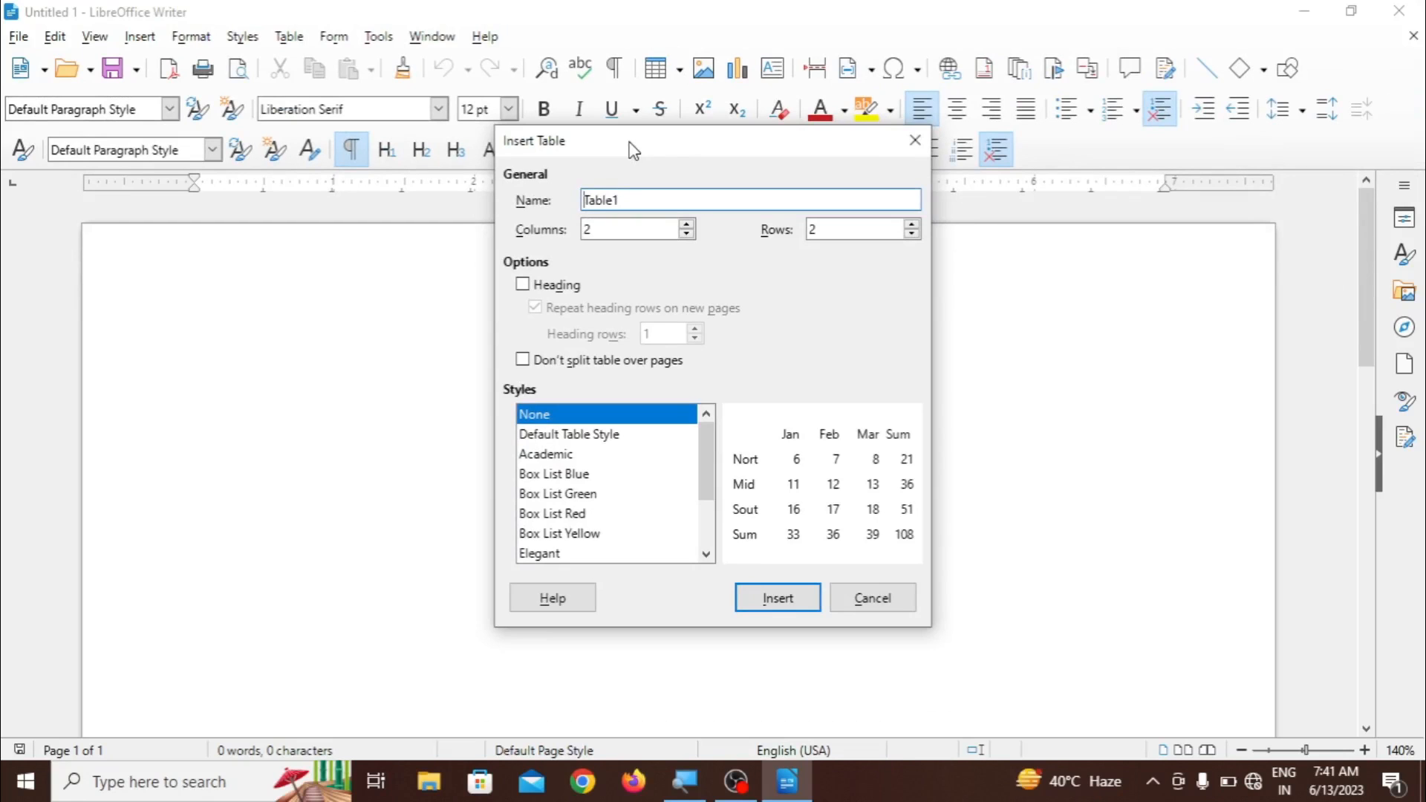
pyautogui.moveTo(634, 151); pyautogui.dragTo(605, 43)
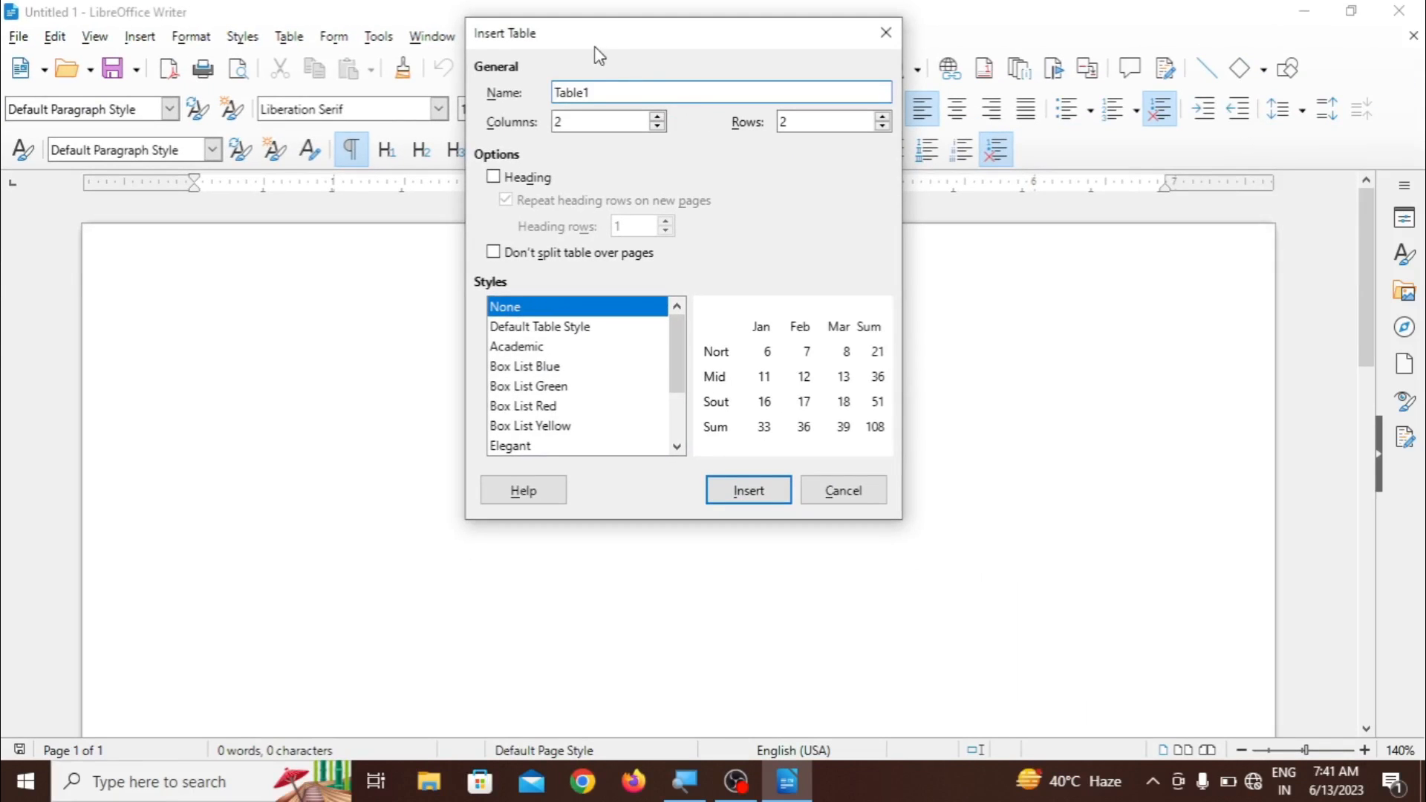
pyautogui.moveTo(600, 46); pyautogui.dragTo(596, 133)
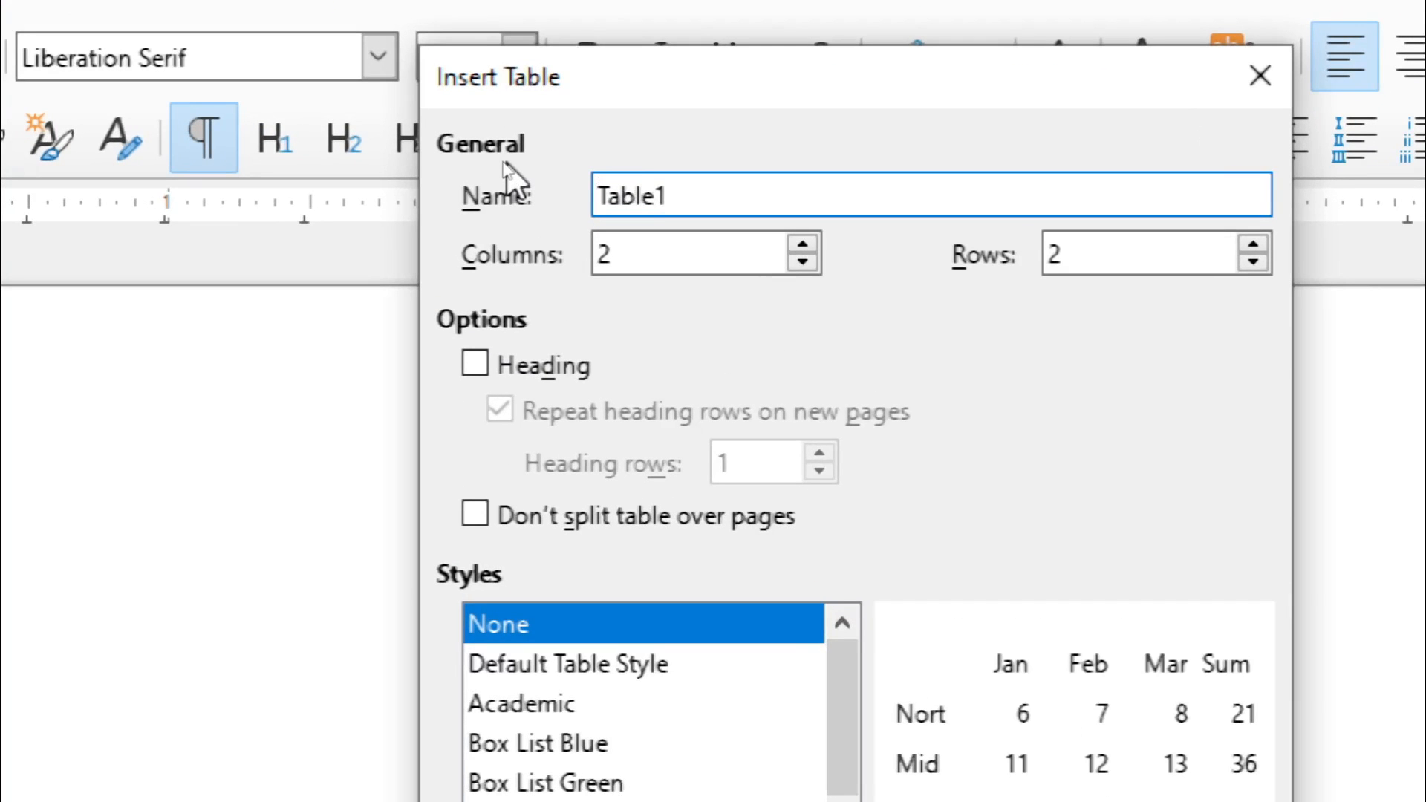
pyautogui.click(672, 196)
pyautogui.press('BackSpace')
pyautogui.press('BackSpace')
pyautogui.press('BackSpace')
pyautogui.press('BackSpace')
pyautogui.press('BackSpace')
pyautogui.press('BackSpace')
pyautogui.write('TARGETC')
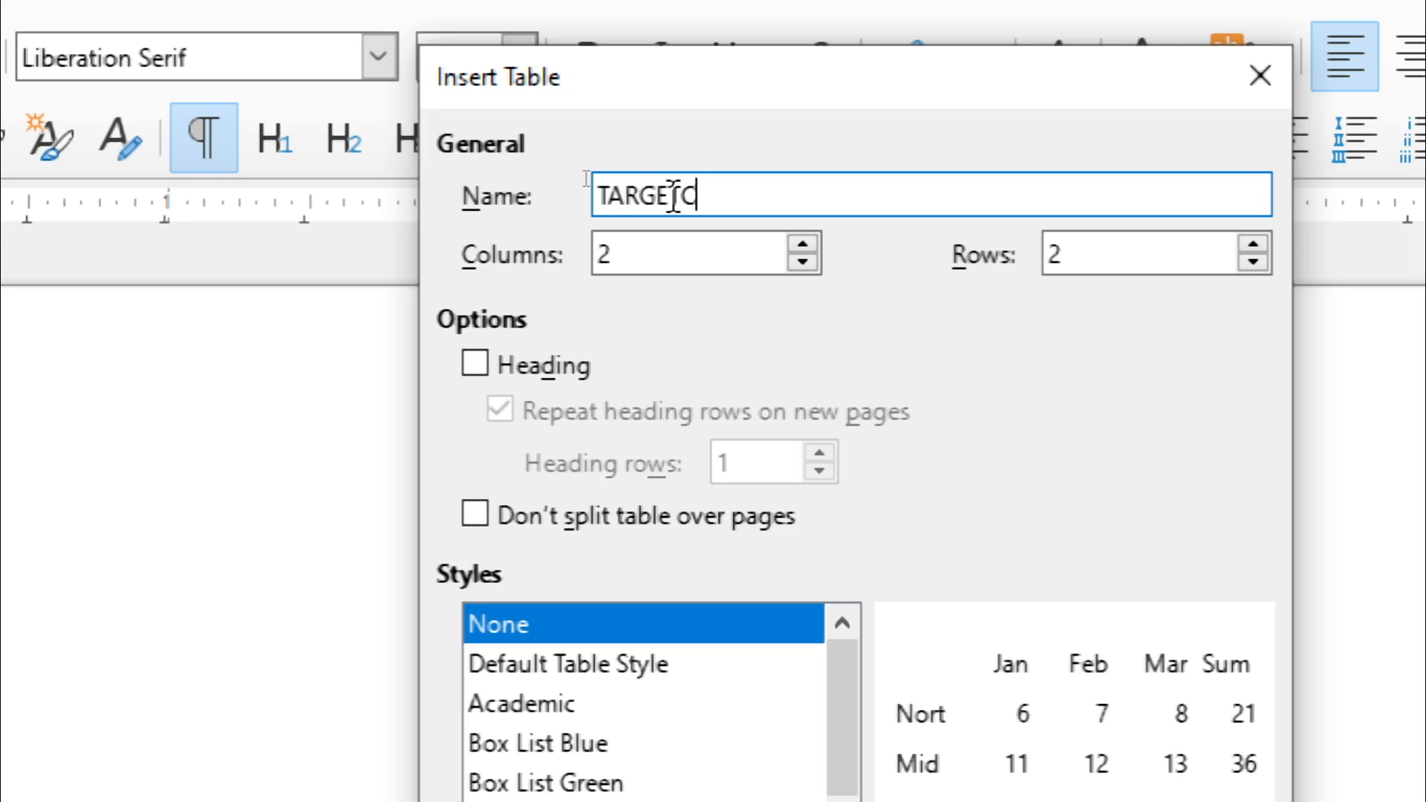
pyautogui.write('OMPUTER')
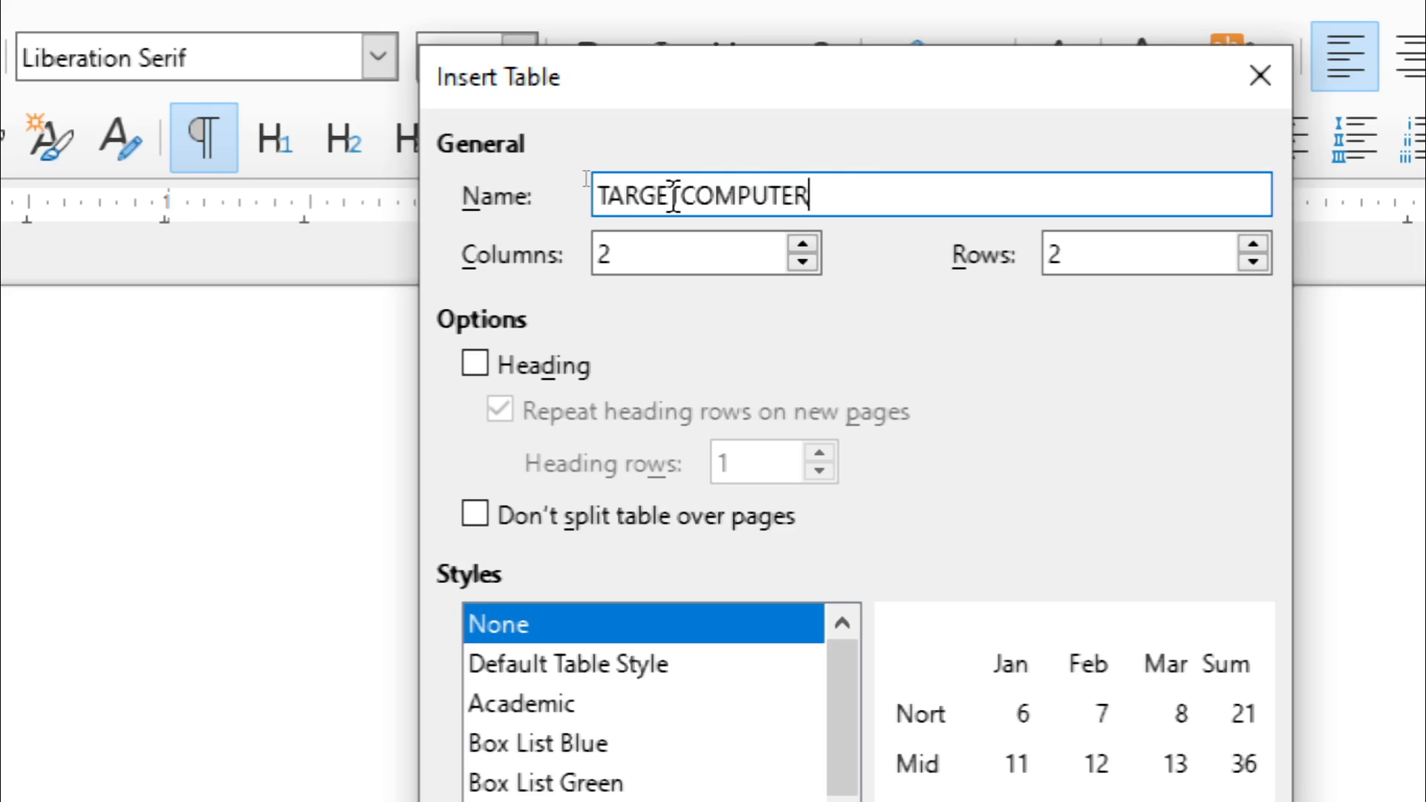
pyautogui.write('EDUCATIO')
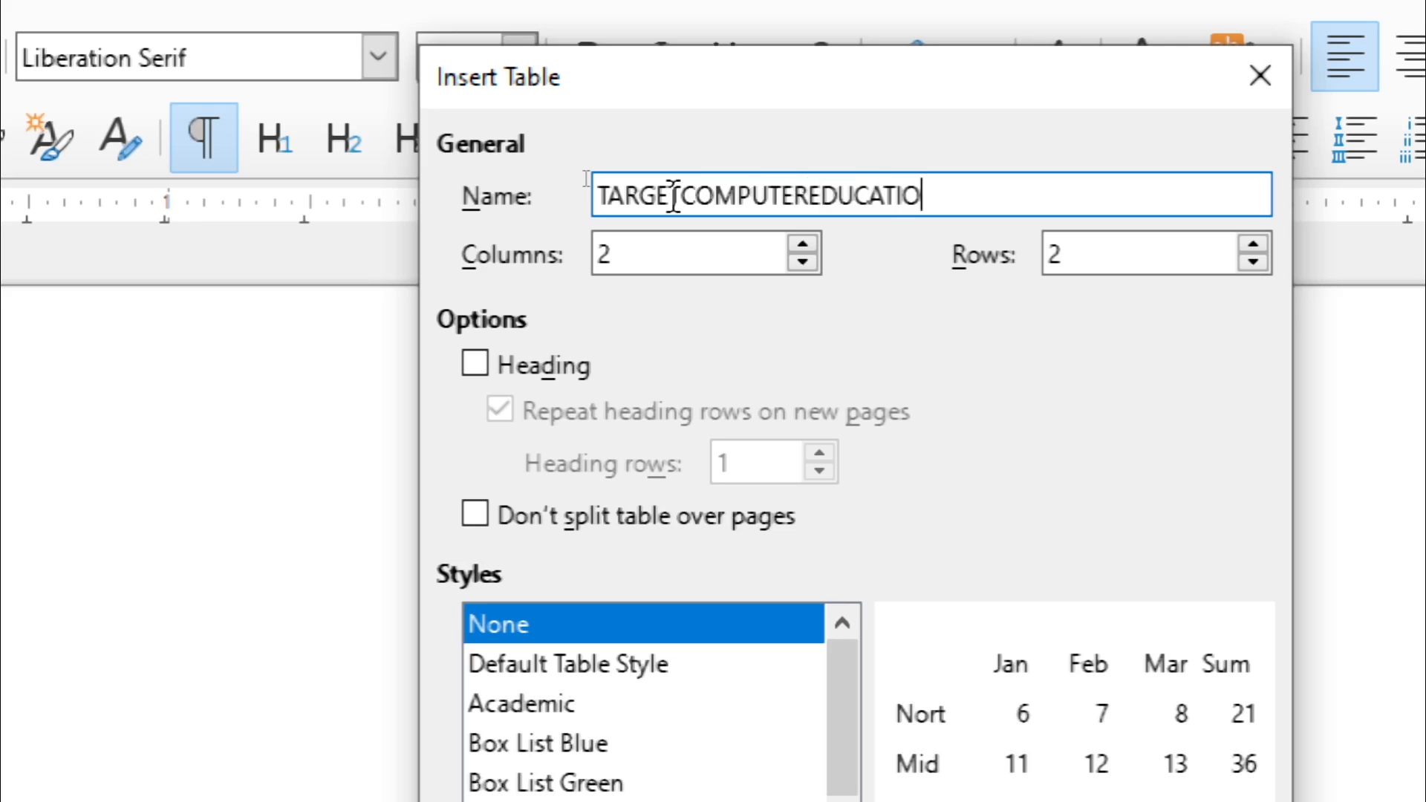
pyautogui.write('INSTITUTE')
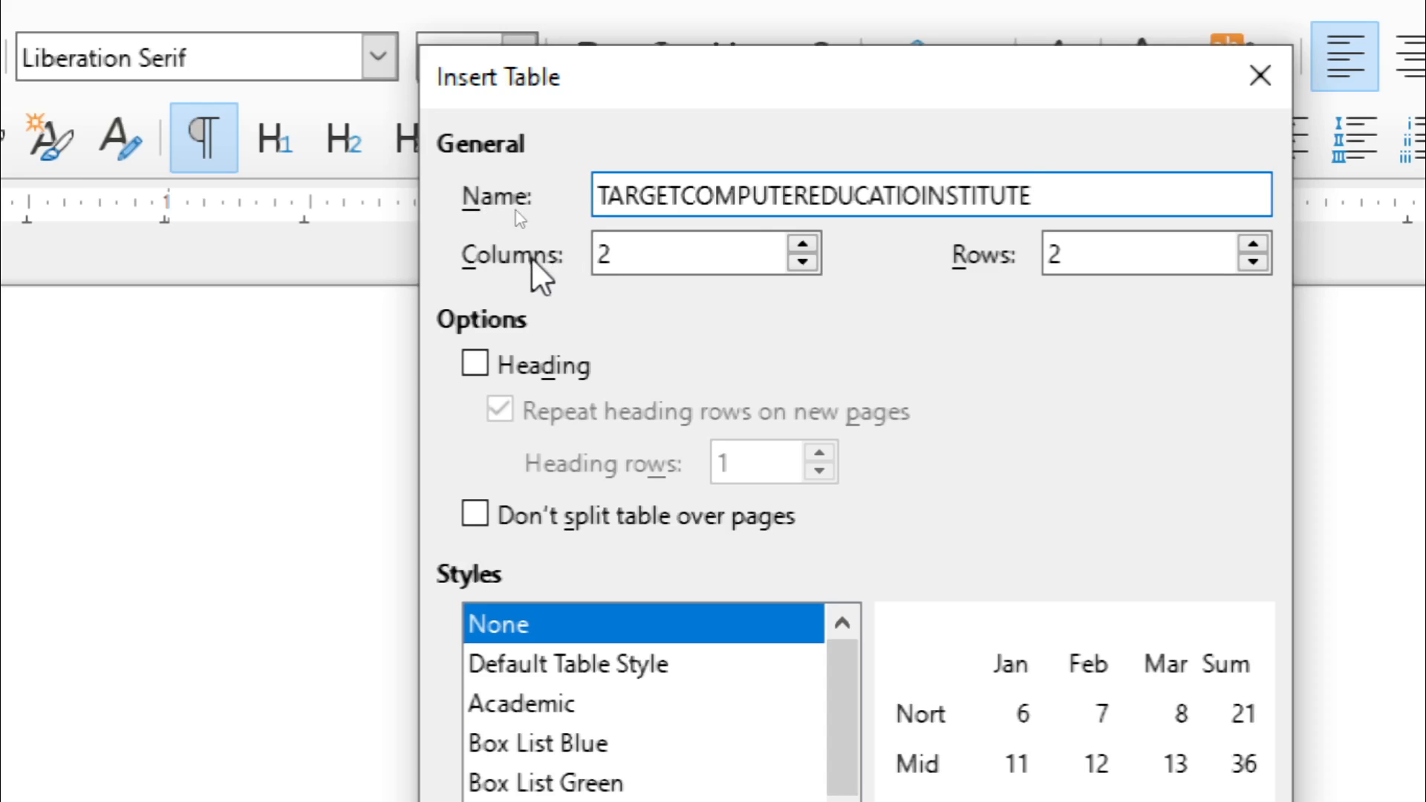
# - Set the new table's size to 7 columns and 5 rows
pyautogui.click(817, 237)
pyautogui.scroll(4, 818, 237)
pyautogui.scroll(1, 816, 238)
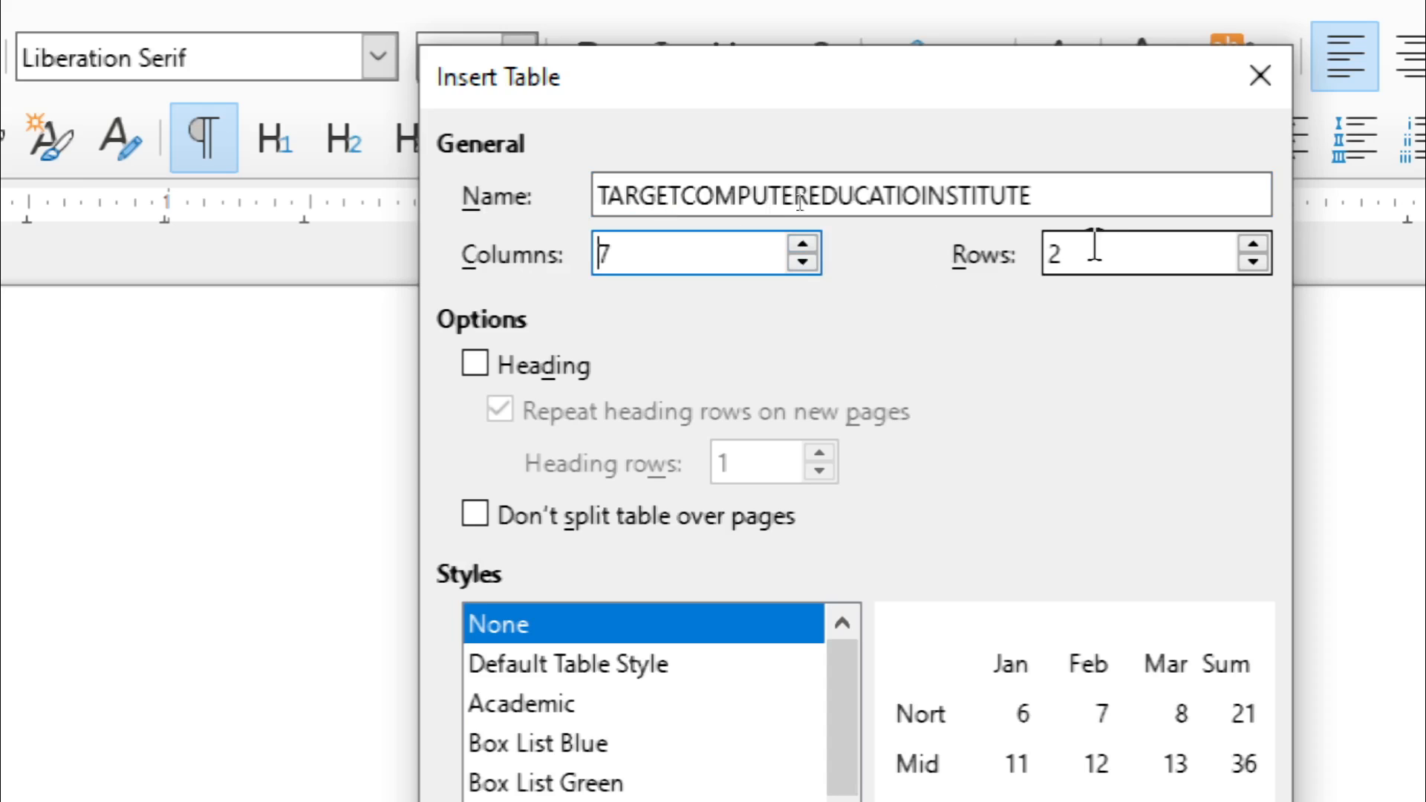
pyautogui.click(1254, 244)
pyautogui.scroll(2, 1254, 244)
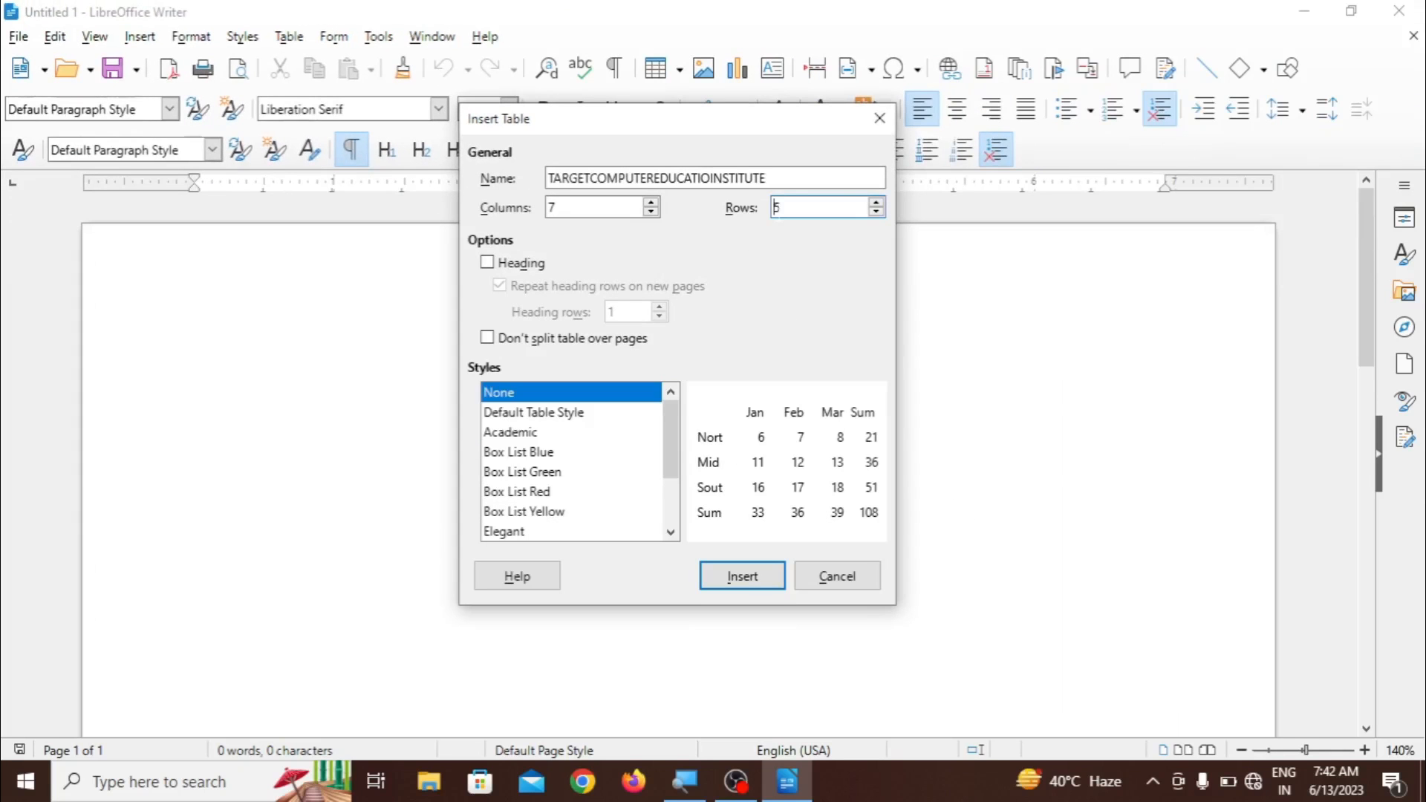
# - Try the table's heading option and vary its number of heading rows
pyautogui.click(489, 263)
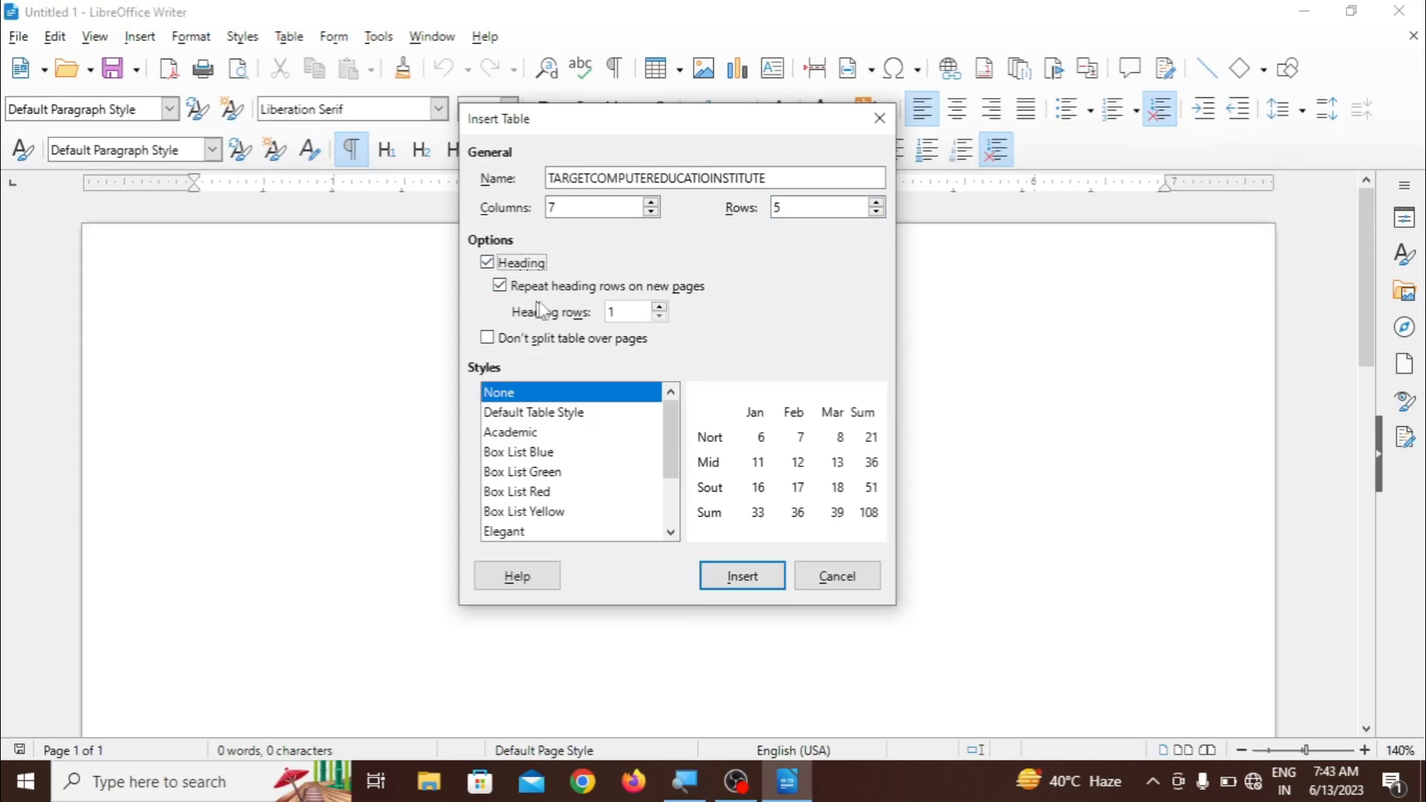
pyautogui.click(616, 312)
pyautogui.click(660, 307)
pyautogui.click(660, 307)
pyautogui.click(662, 318)
pyautogui.click(662, 317)
pyautogui.click(488, 264)
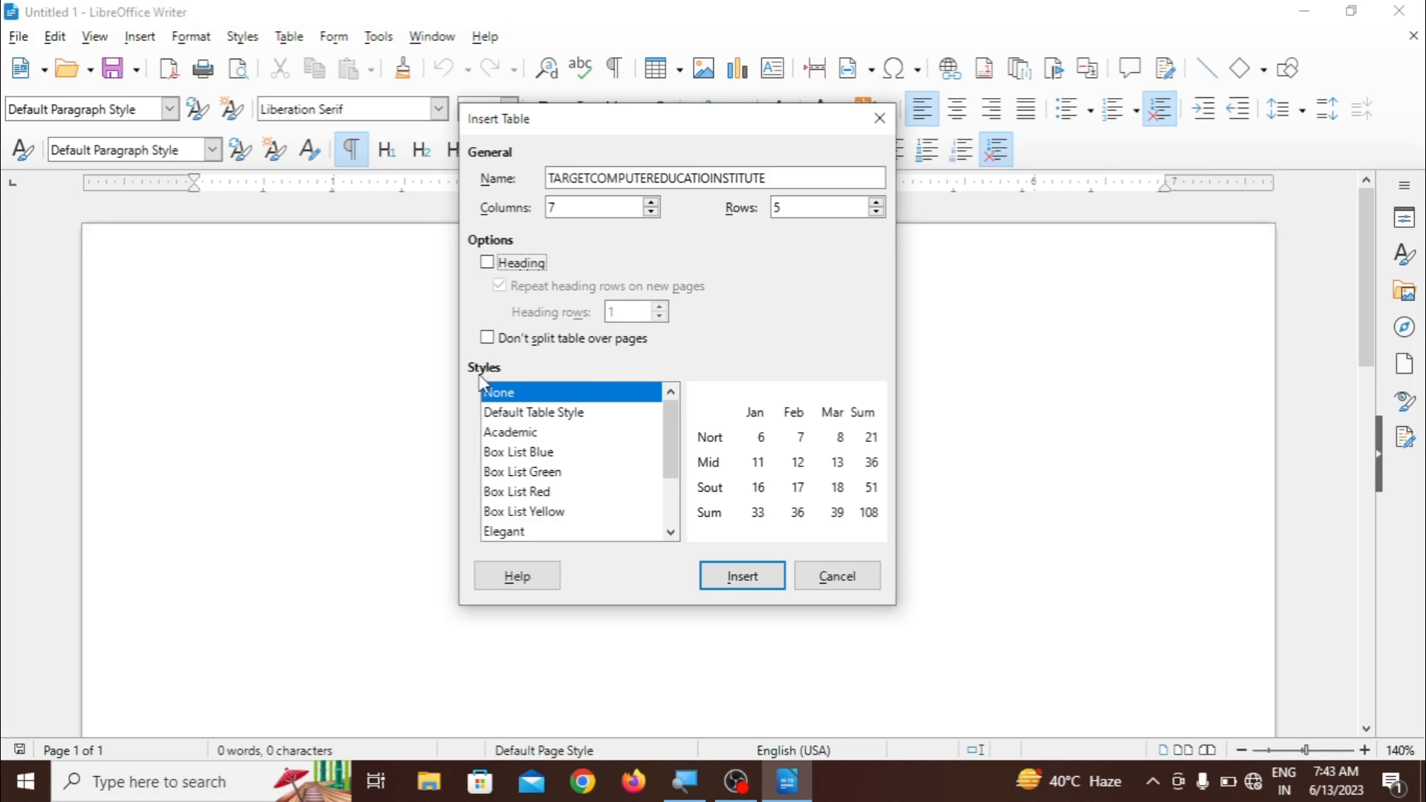
# - Preview the Default Table Style, Academic, and Box List Blue, Green, Red and Yellow styles for the new table
pyautogui.click(508, 420)
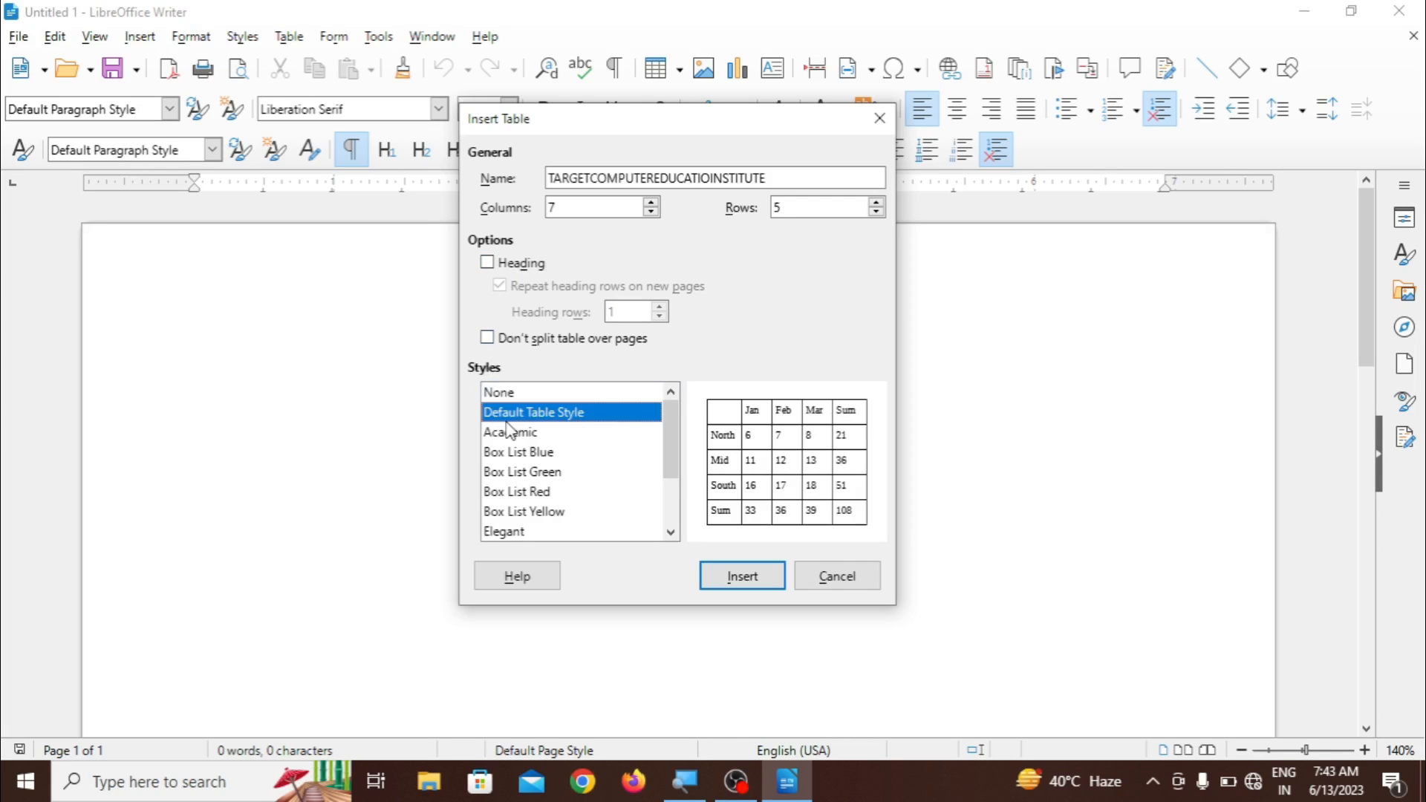
pyautogui.click(509, 437)
pyautogui.click(518, 453)
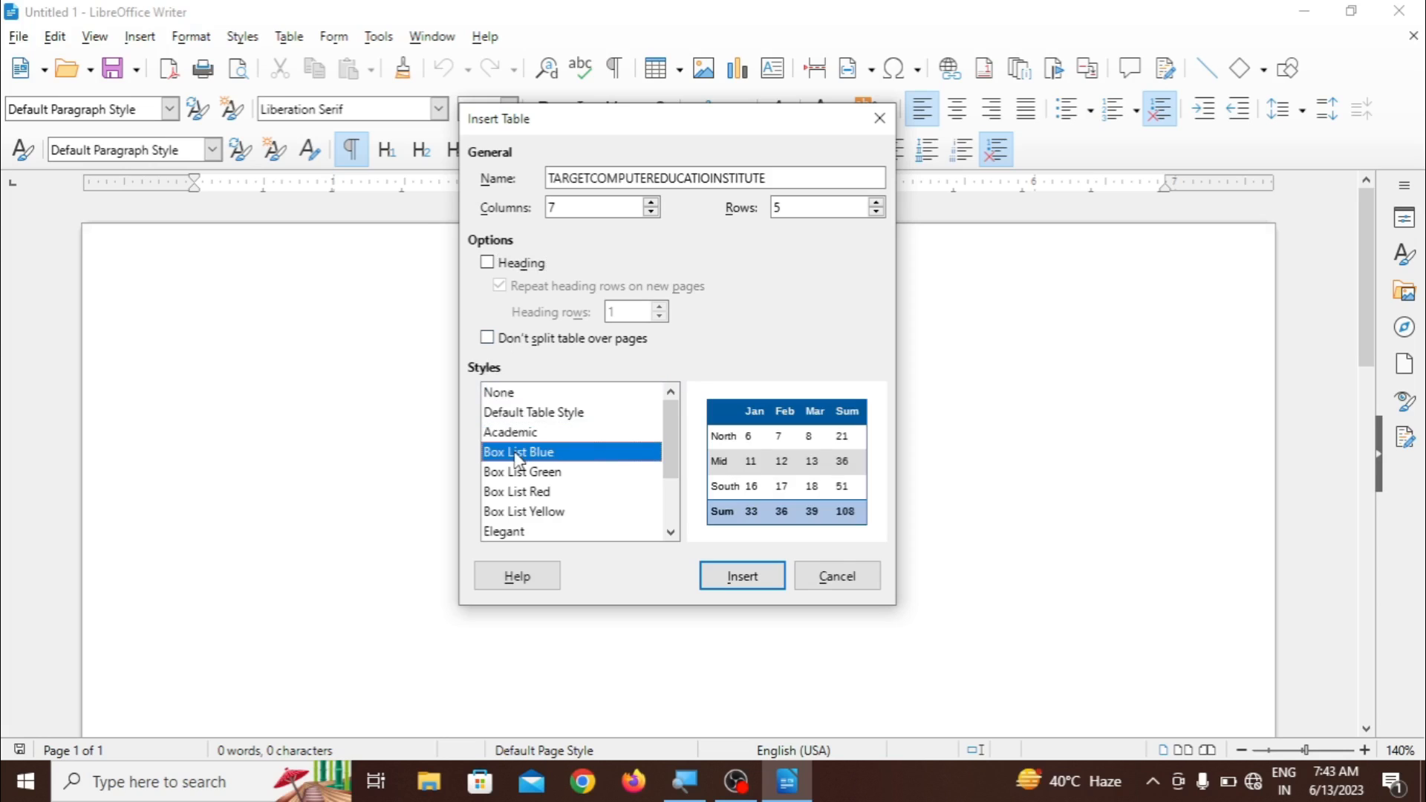
pyautogui.click(520, 473)
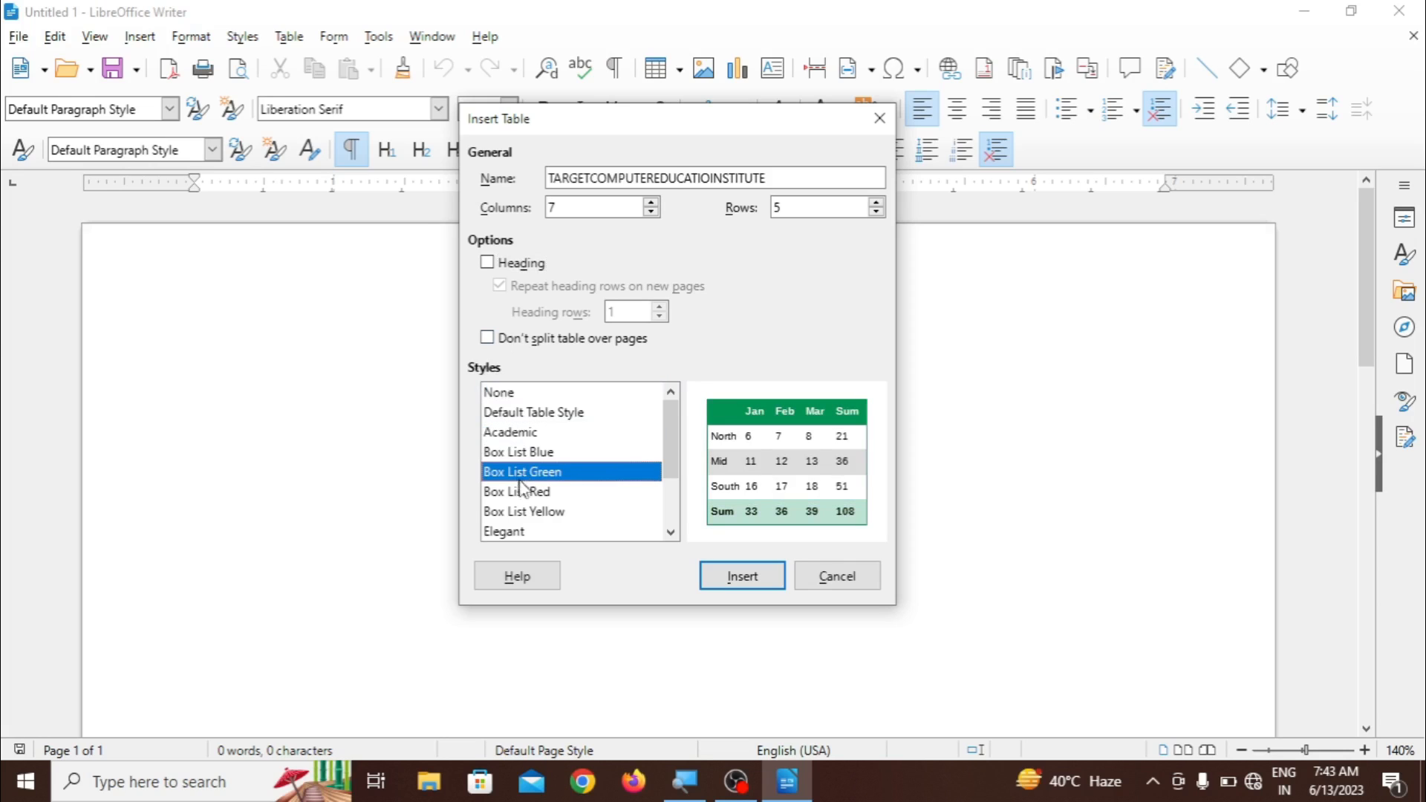
pyautogui.click(522, 493)
pyautogui.click(526, 512)
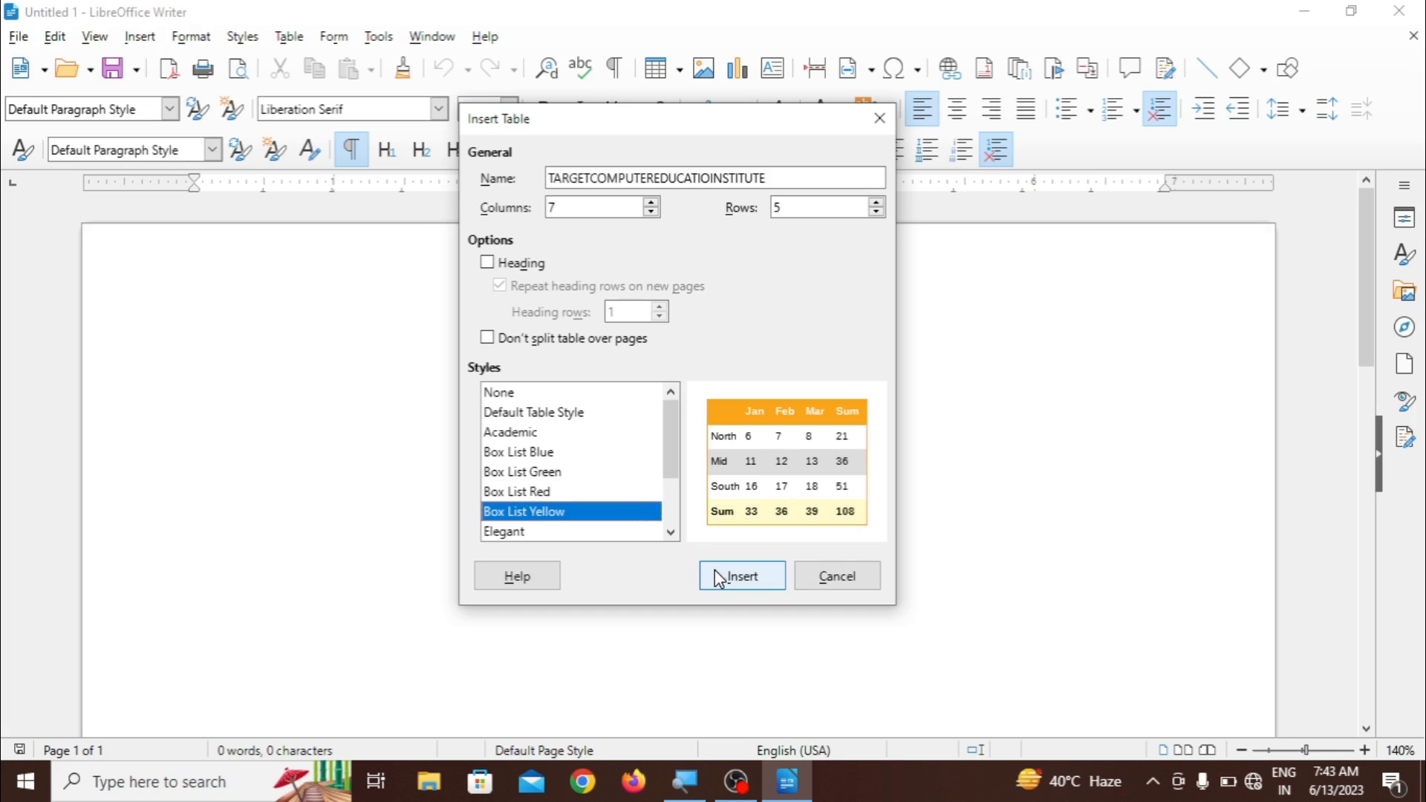
# - Choose the None style and insert the table into the document
pyautogui.click(558, 393)
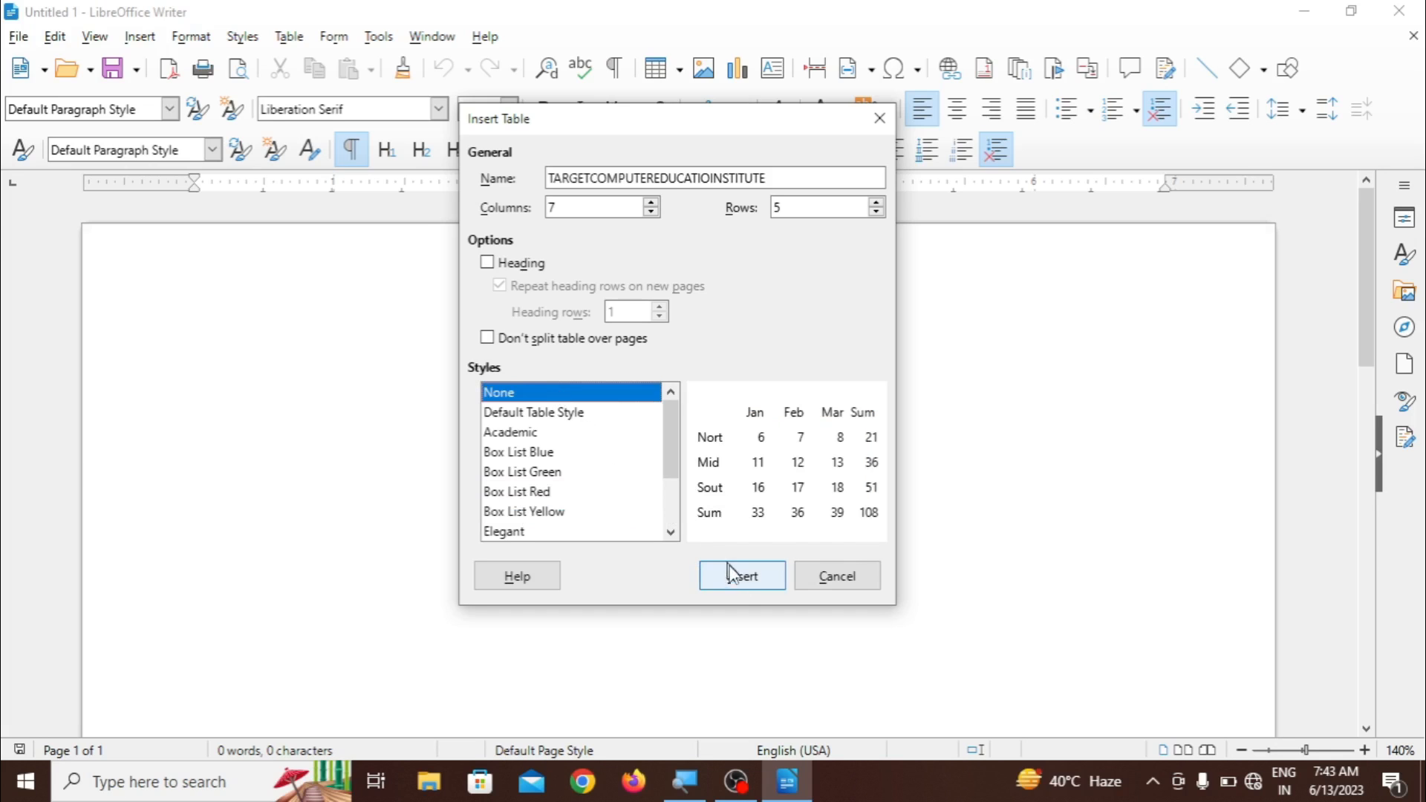
pyautogui.click(741, 585)
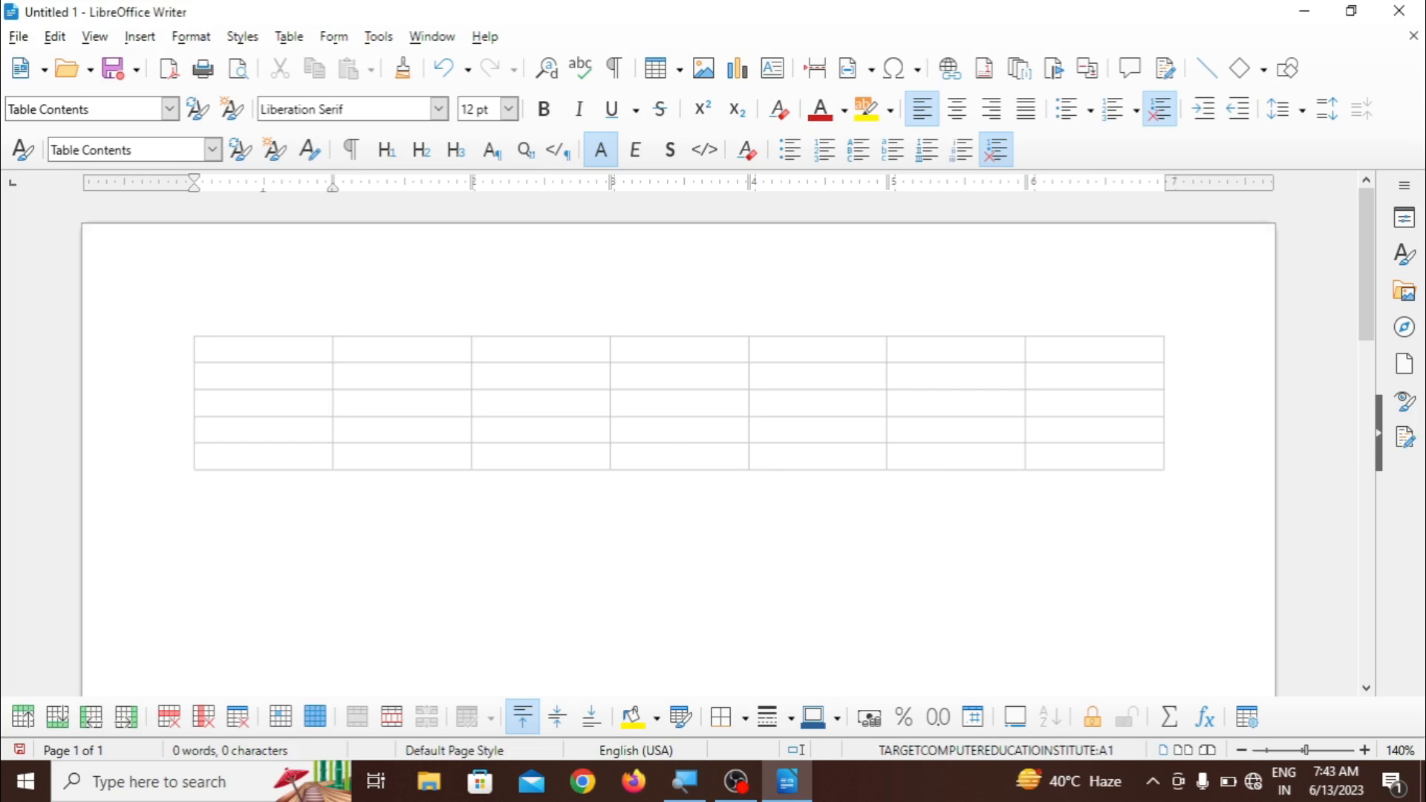
# - Fill the table's first column from top to bottom with 2, 4, 6, 8 and 10
pyautogui.write('2')
pyautogui.press('Down')
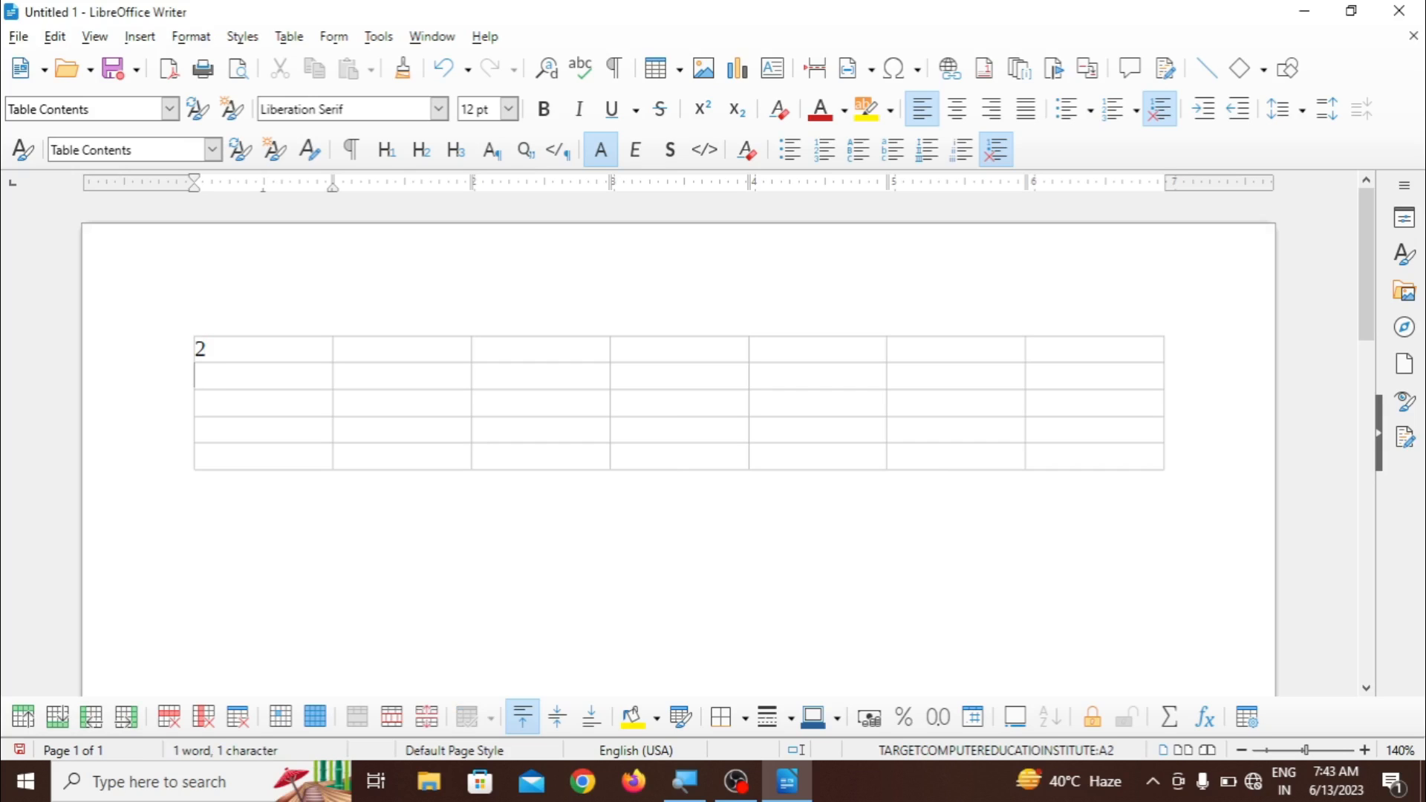
pyautogui.write('4')
pyautogui.press('Down')
pyautogui.write('6')
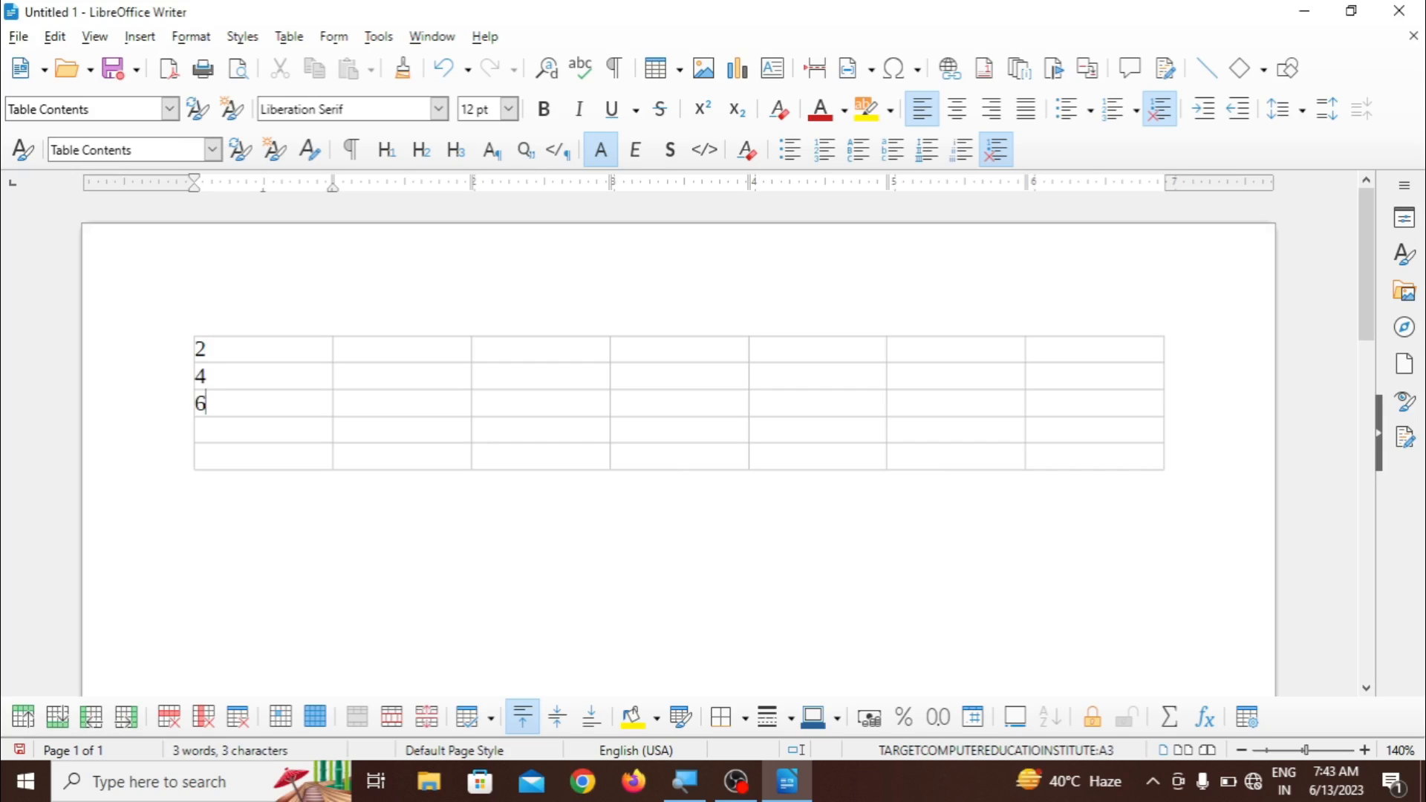
pyautogui.press('Down')
pyautogui.write('8')
pyautogui.press('Down')
pyautogui.write('10')
pyautogui.click(290, 37)
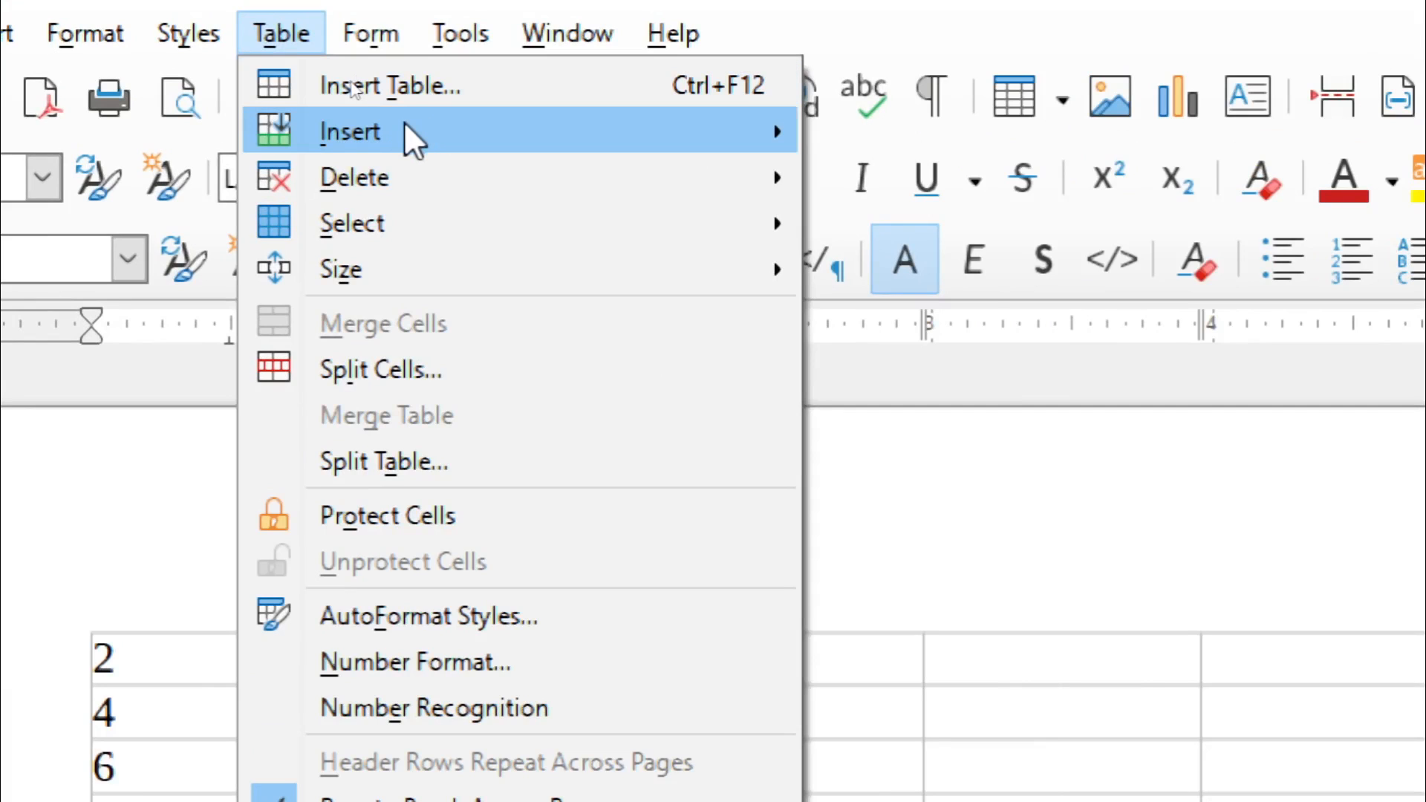
pyautogui.moveTo(405, 123)
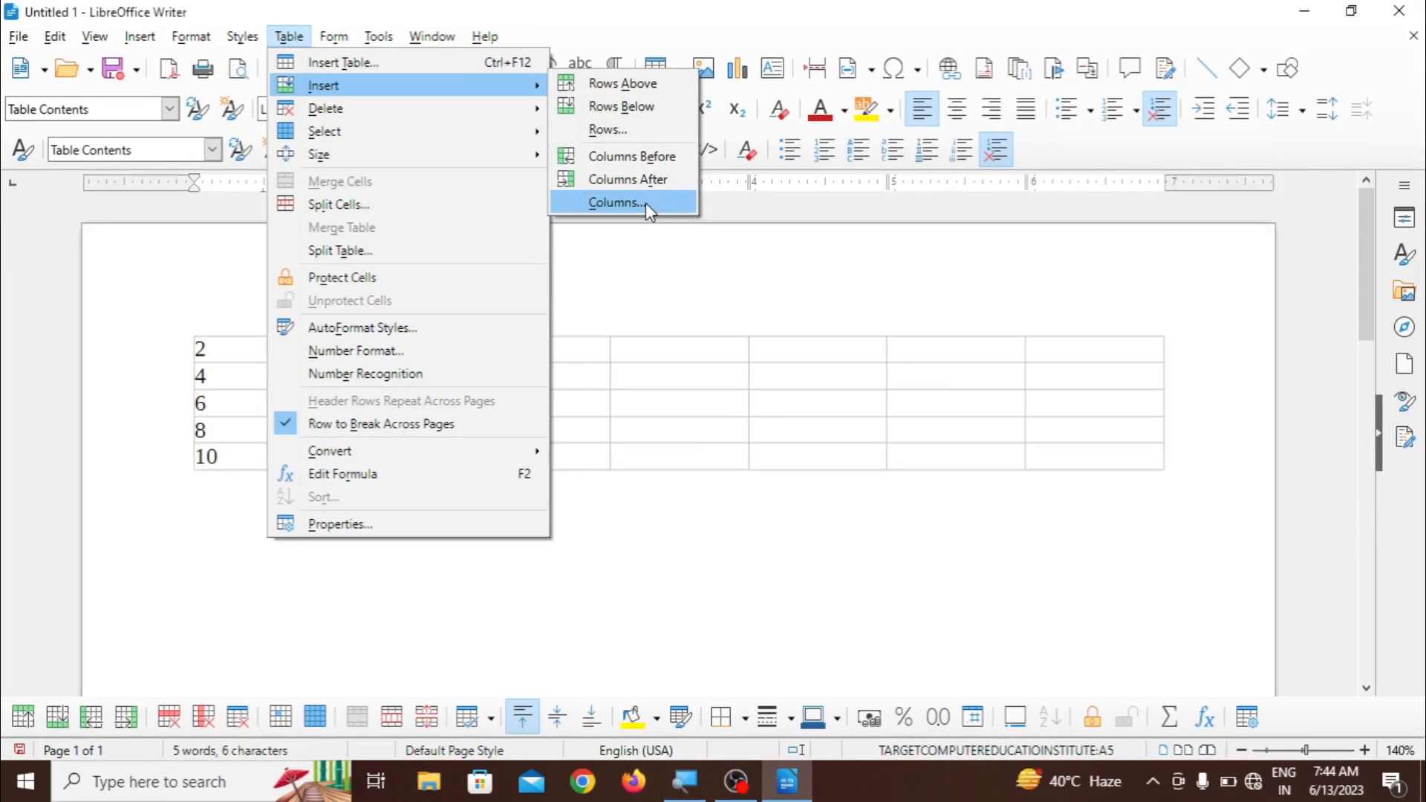
pyautogui.moveTo(434, 99)
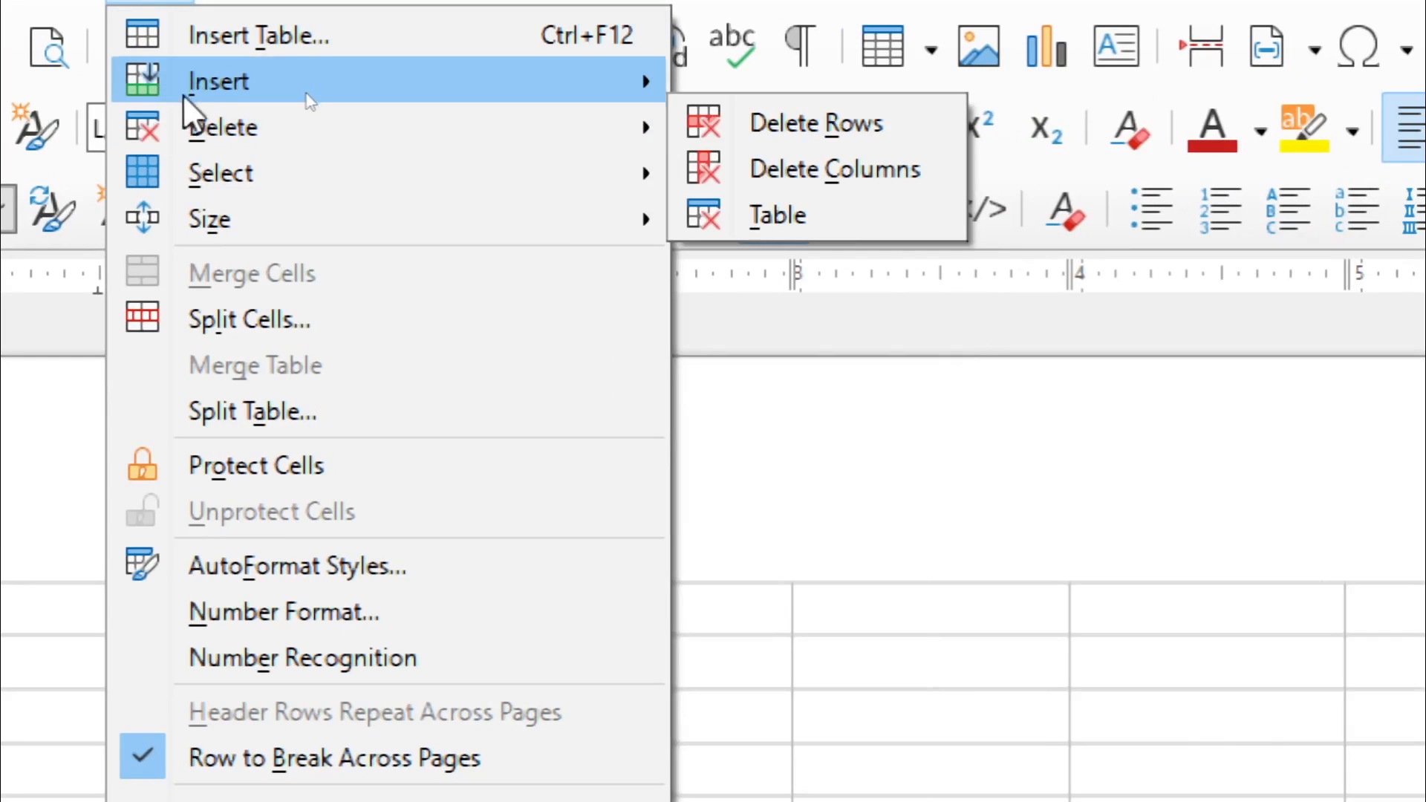
pyautogui.moveTo(195, 84)
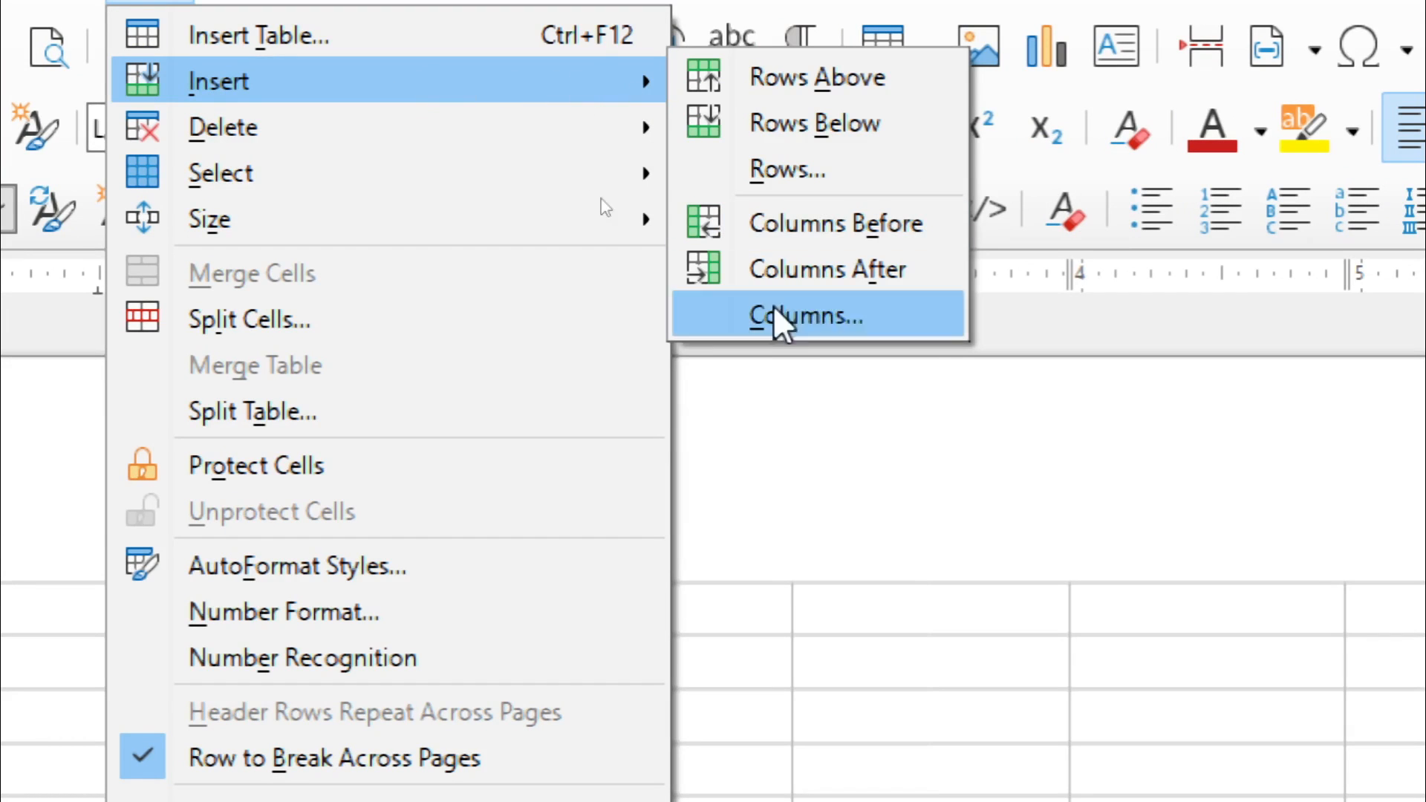
pyautogui.click(895, 505)
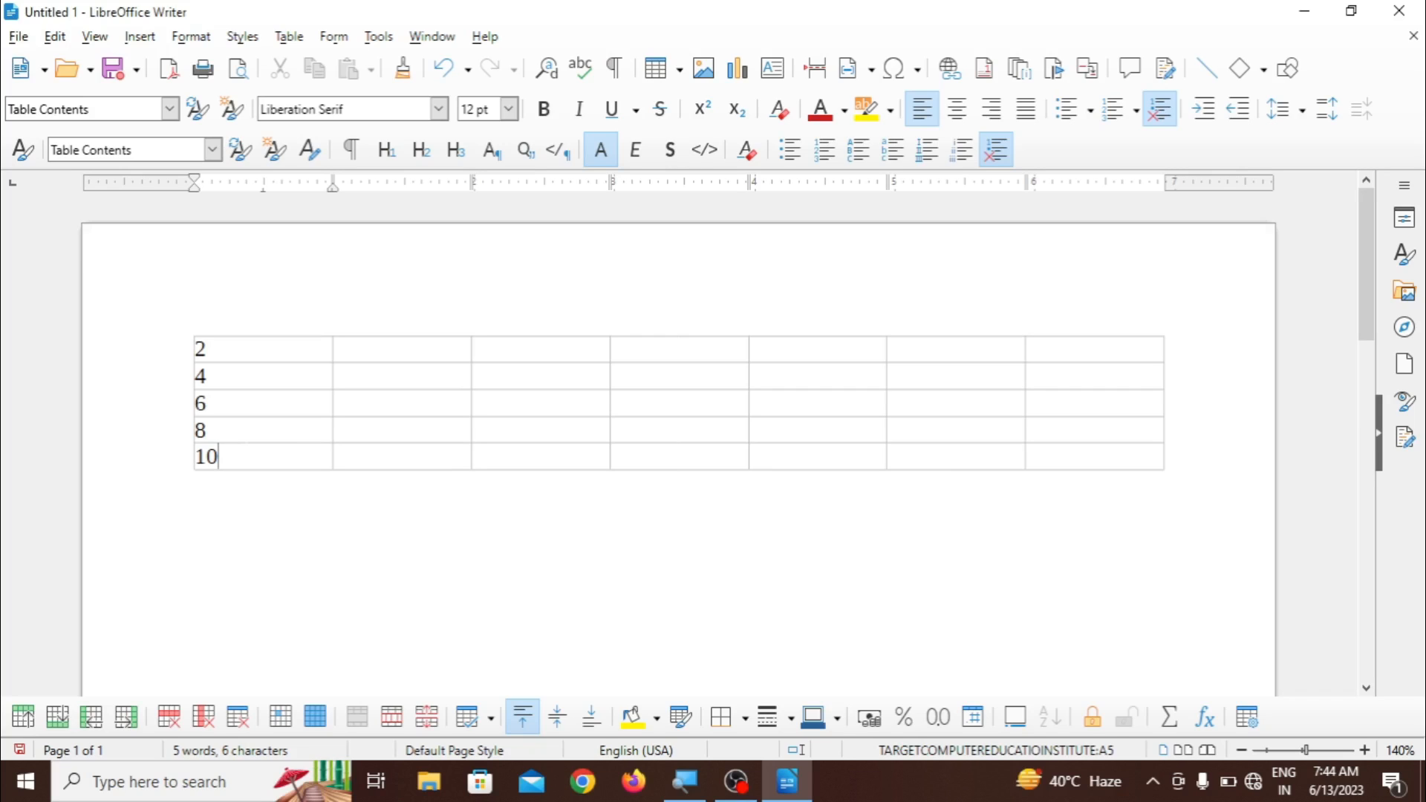
# - Insert an empty table row above the row containing 10
pyautogui.click(289, 38)
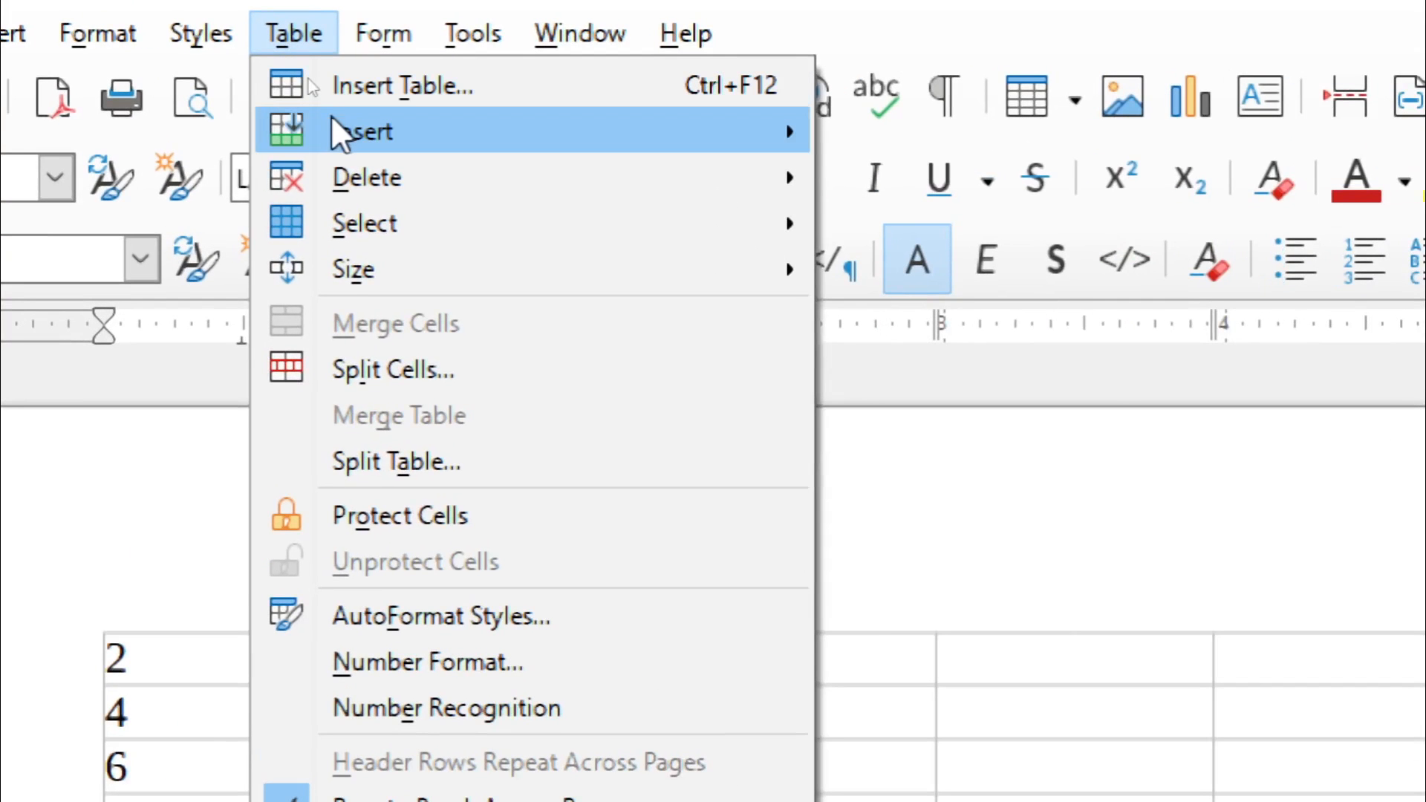
pyautogui.moveTo(307, 83)
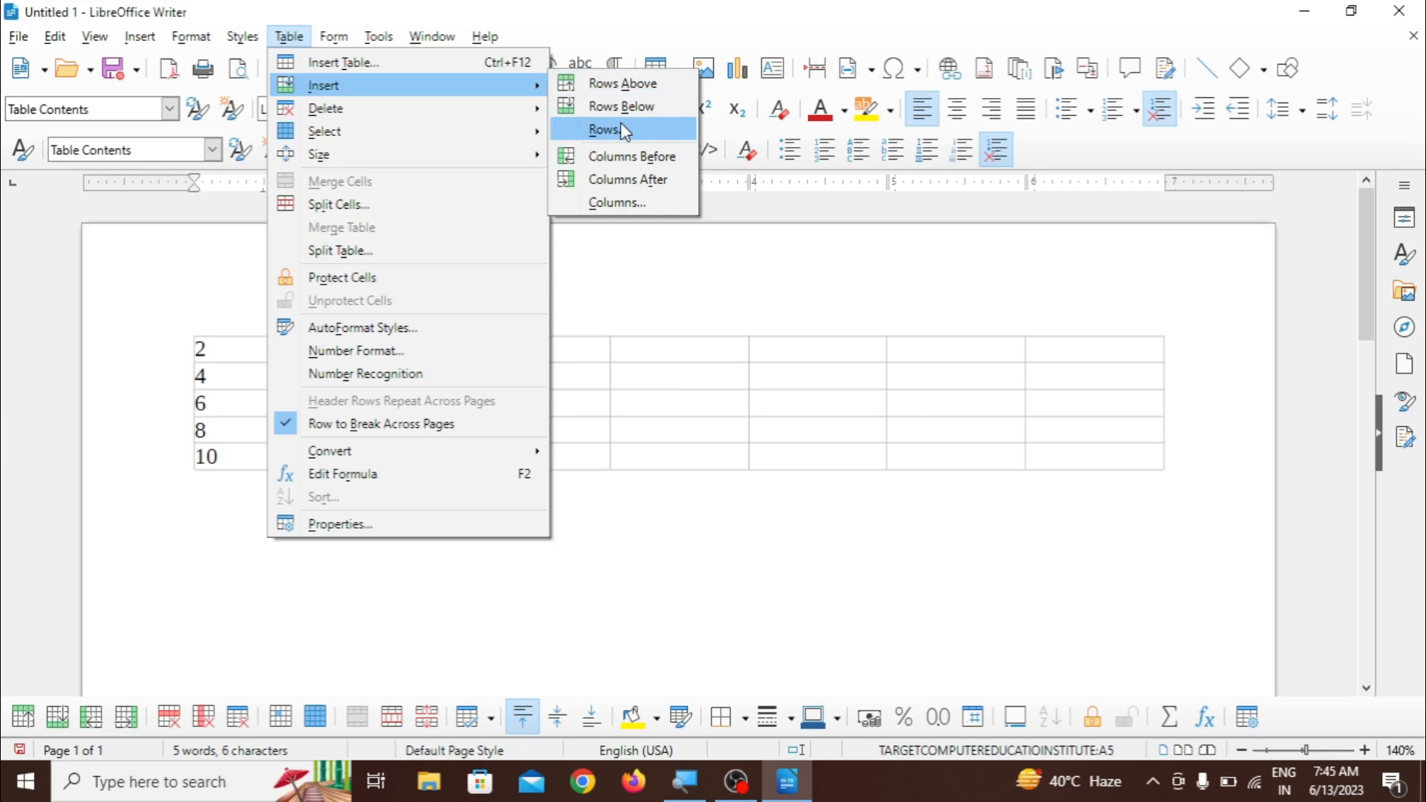
pyautogui.click(621, 83)
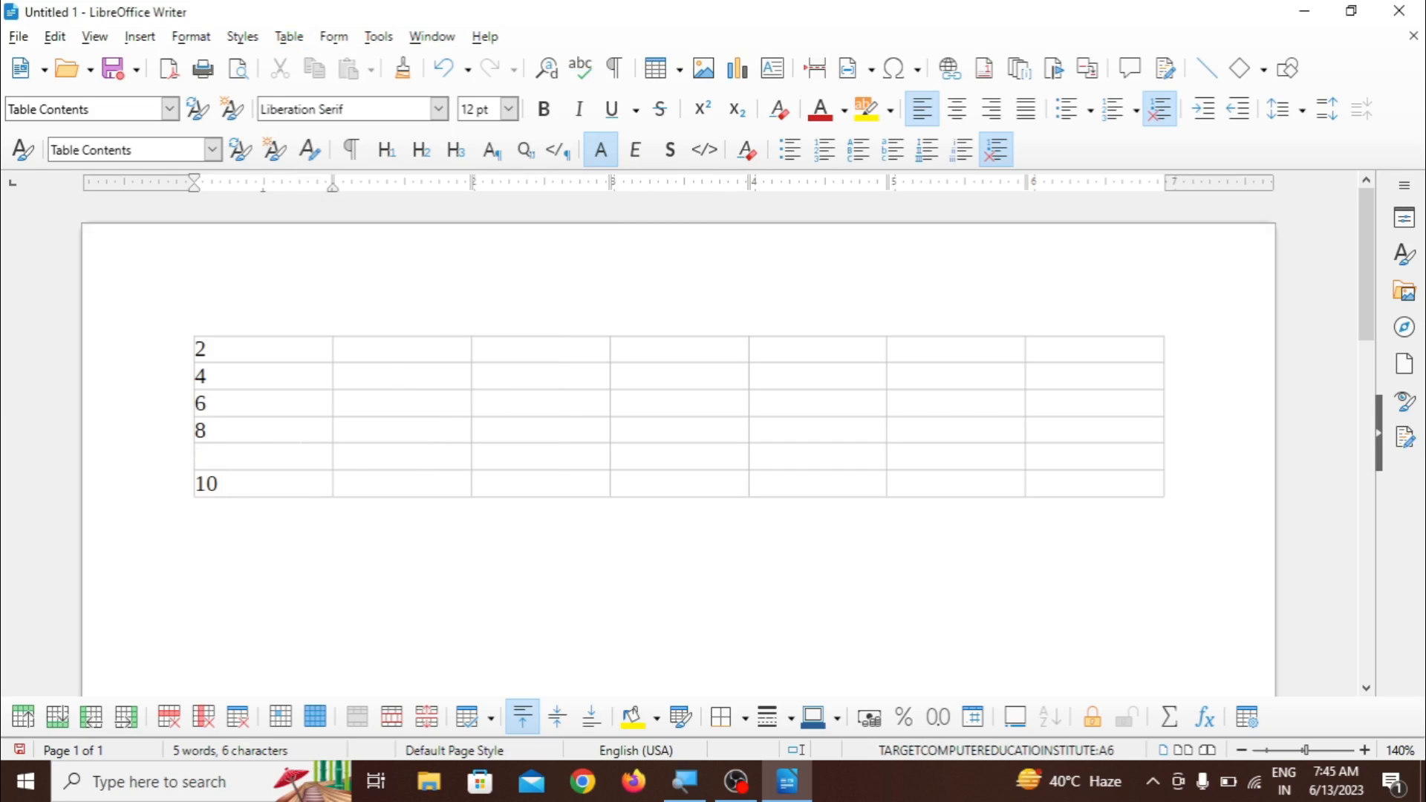
# - Insert an empty table row below the row containing 10
pyautogui.click(280, 46)
pyautogui.moveTo(305, 91)
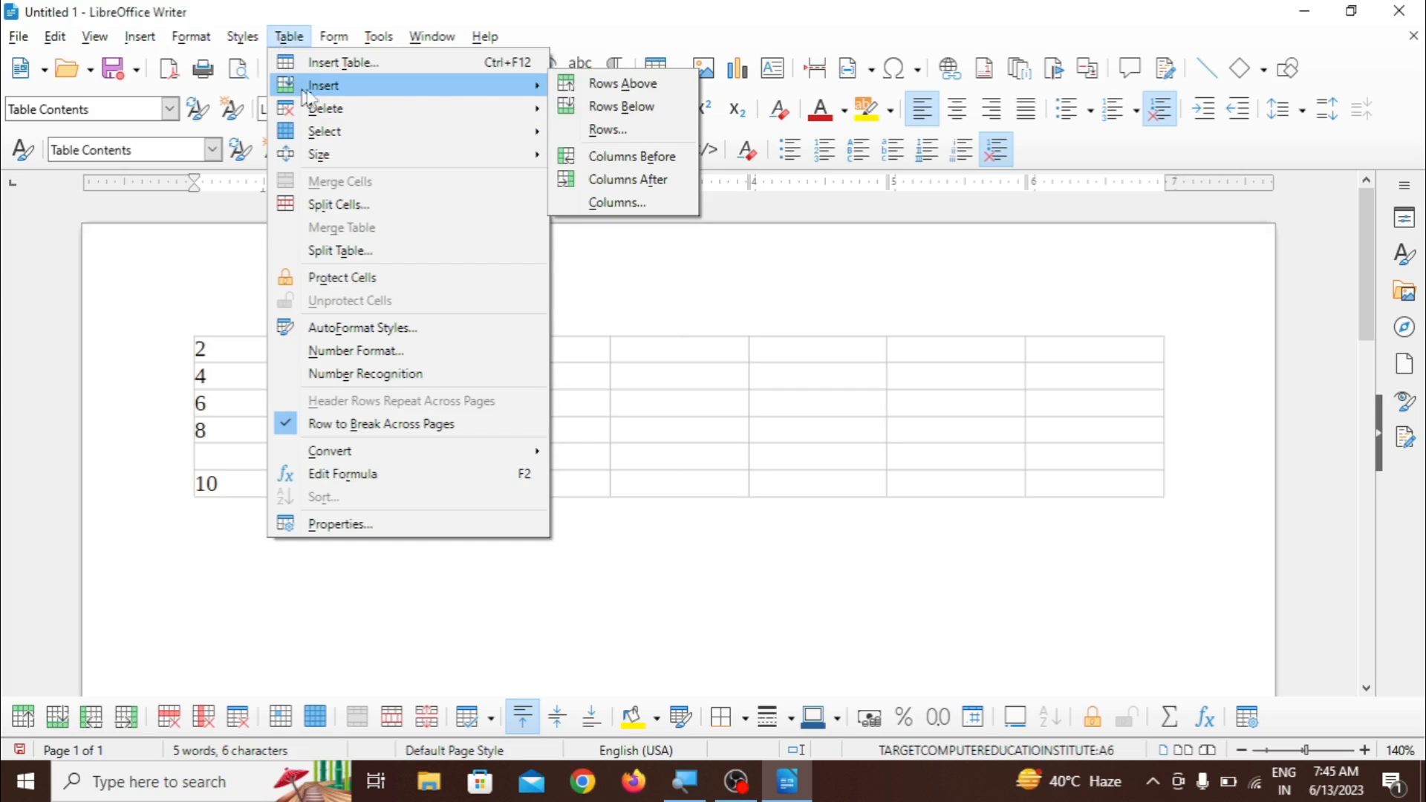
pyautogui.click(621, 107)
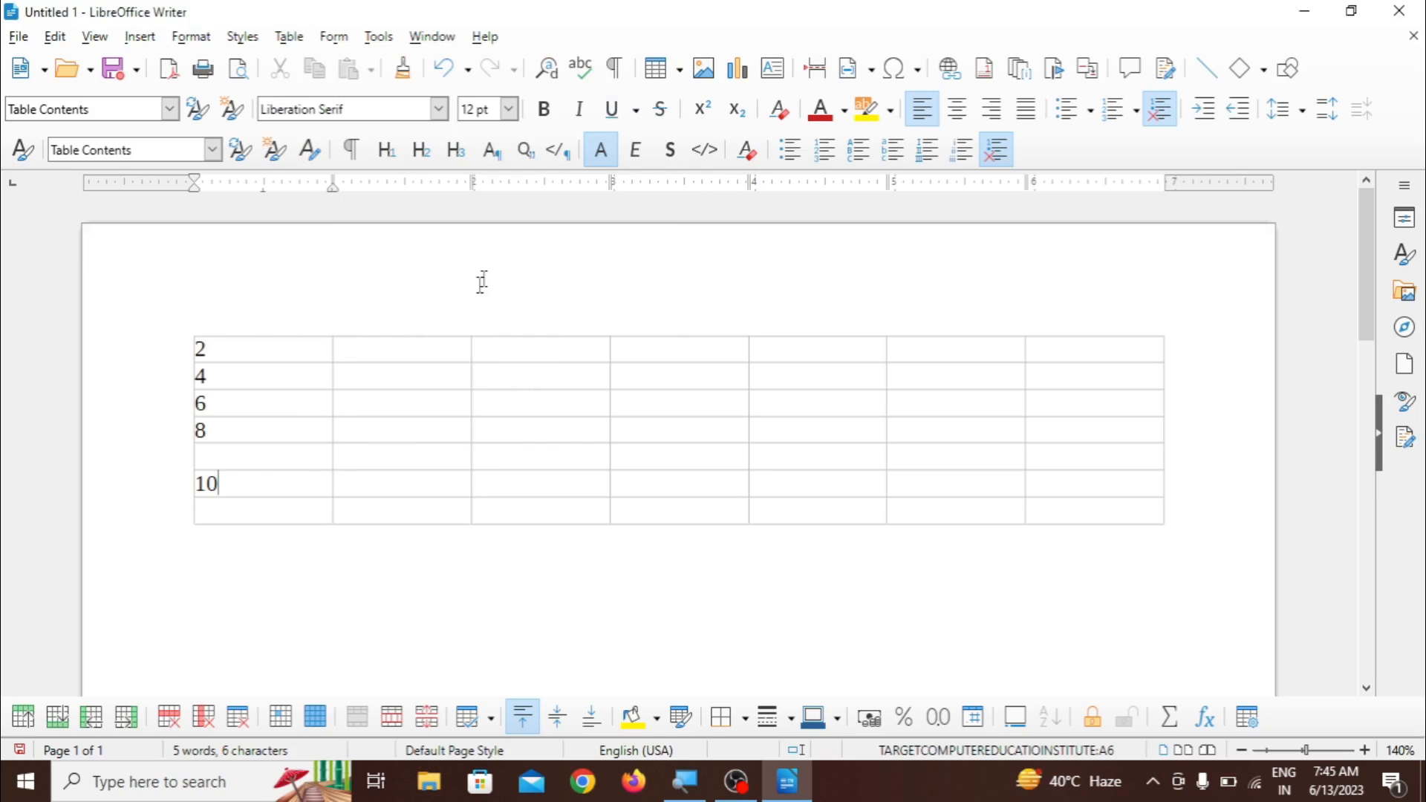
# - Add an empty line under 10 in its cell and enter 12 in the first cell of the last row
pyautogui.press('Return')
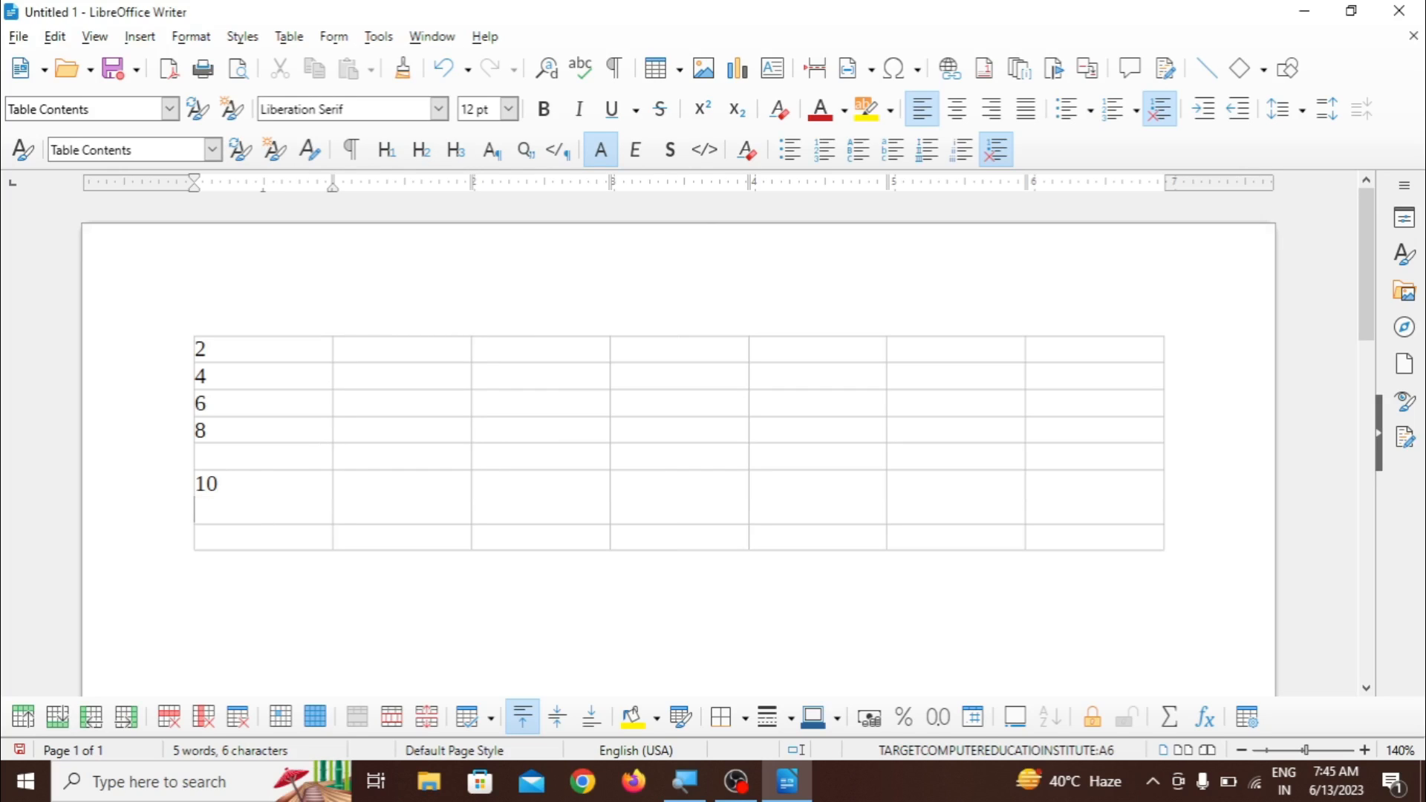
pyautogui.write('12')
pyautogui.press('Return')
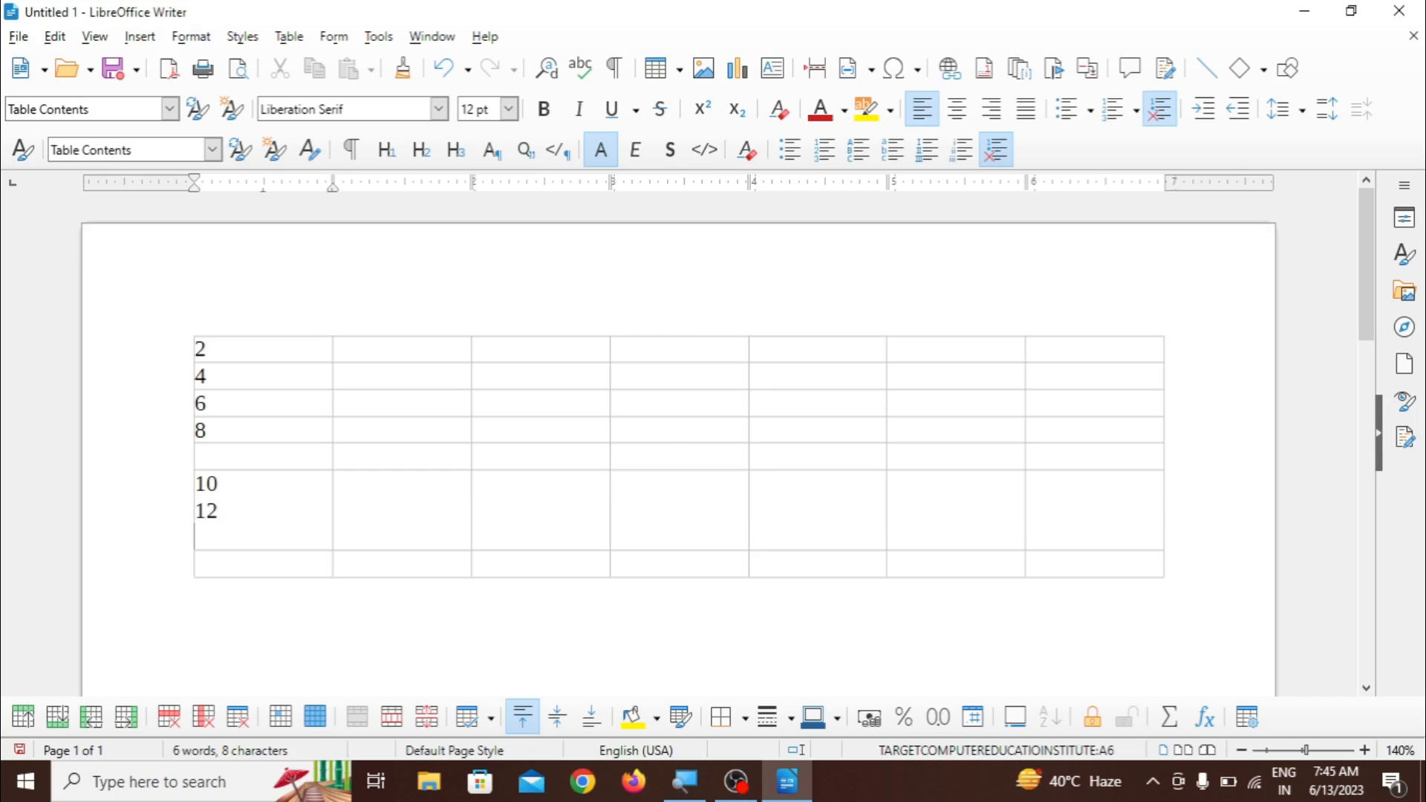
pyautogui.press('BackSpace')
pyautogui.press('BackSpace')
pyautogui.press('BackSpace')
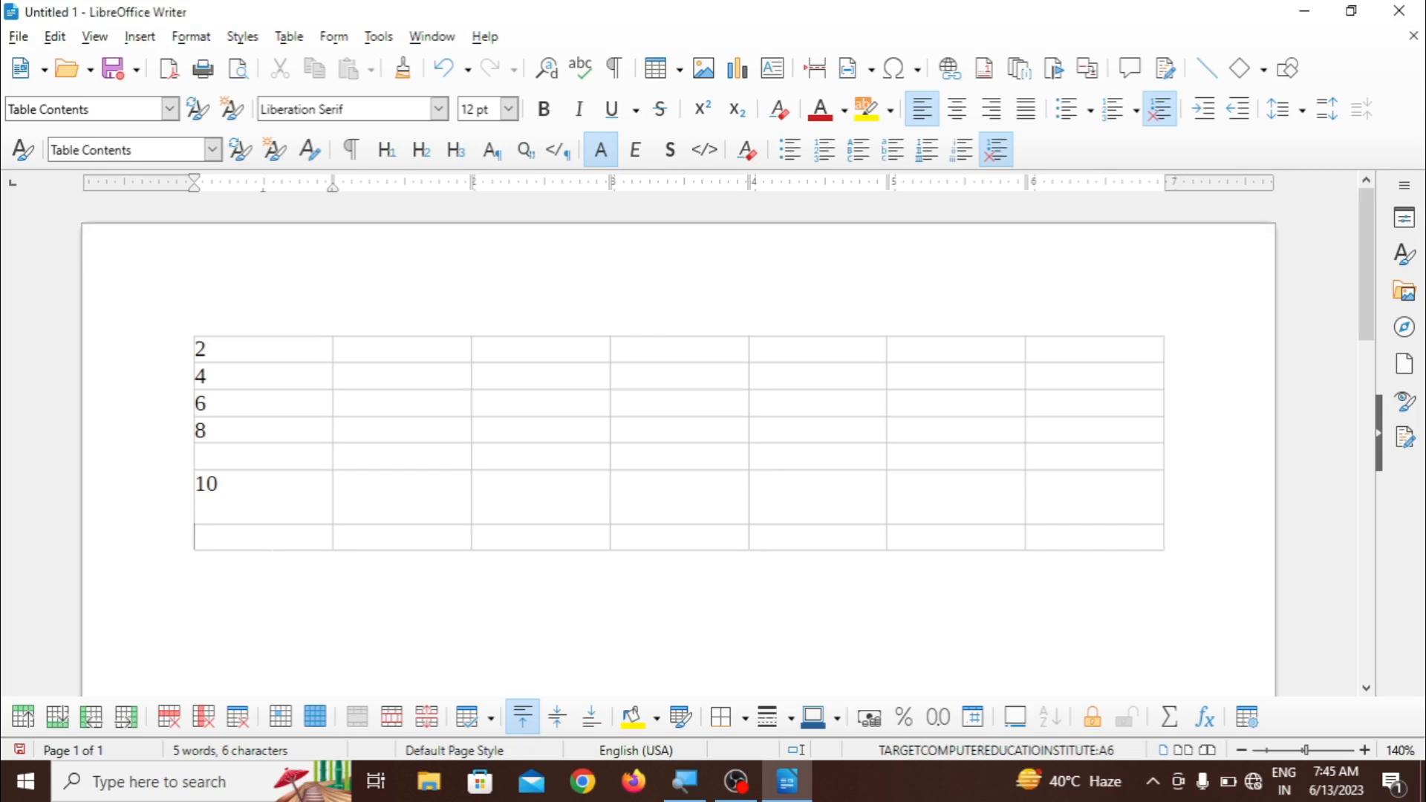
pyautogui.write('12')
# - Insert three empty table rows above the row containing 12
pyautogui.click(296, 41)
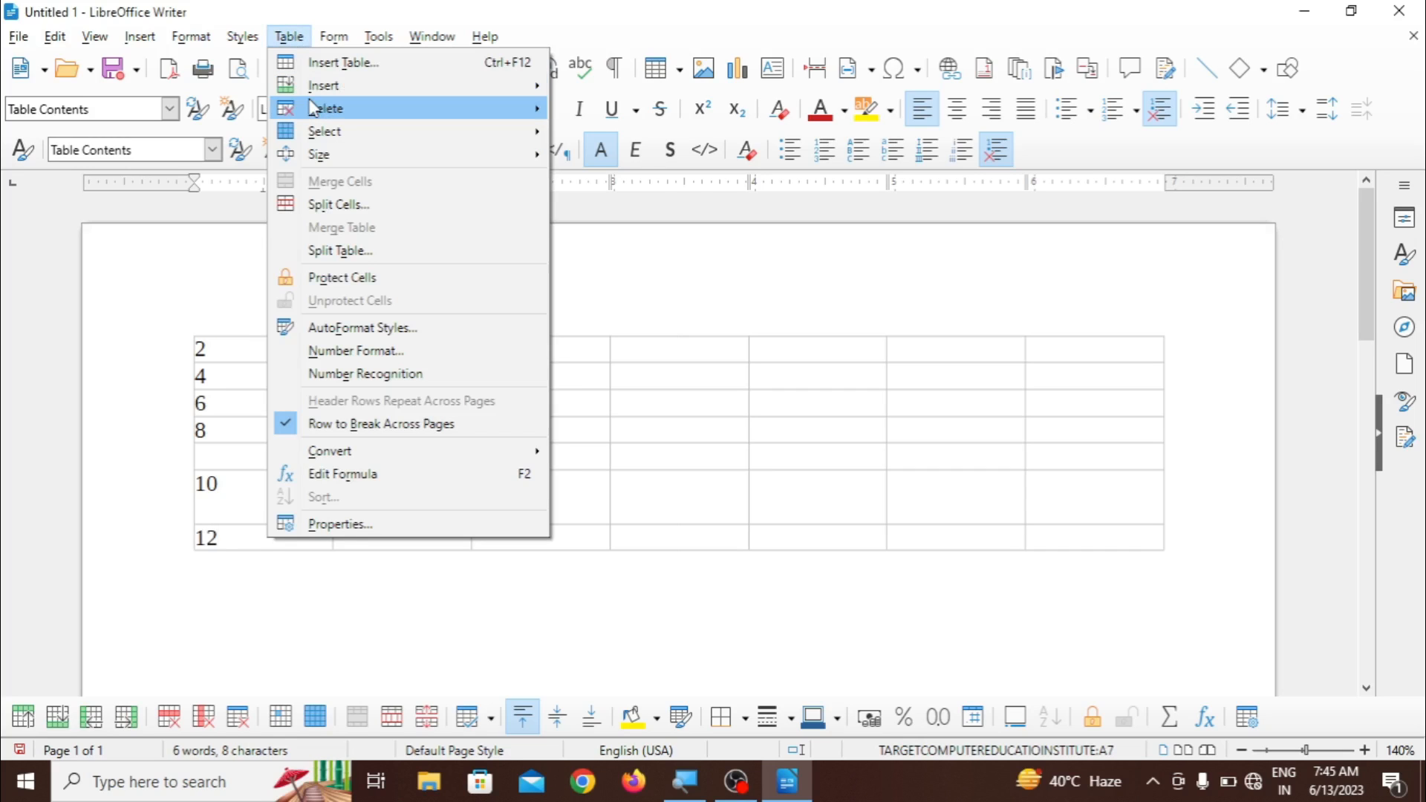
pyautogui.moveTo(531, 88)
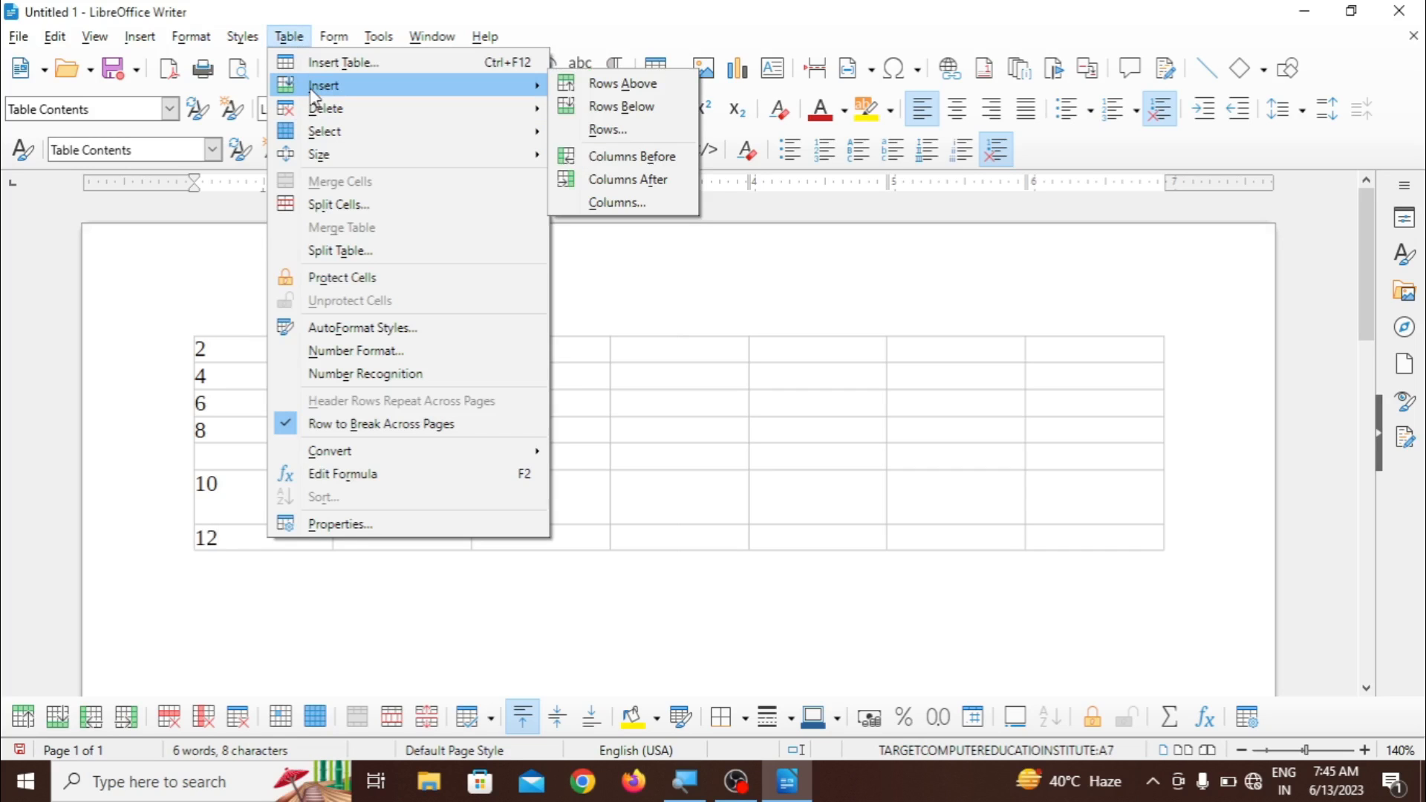
pyautogui.click(607, 132)
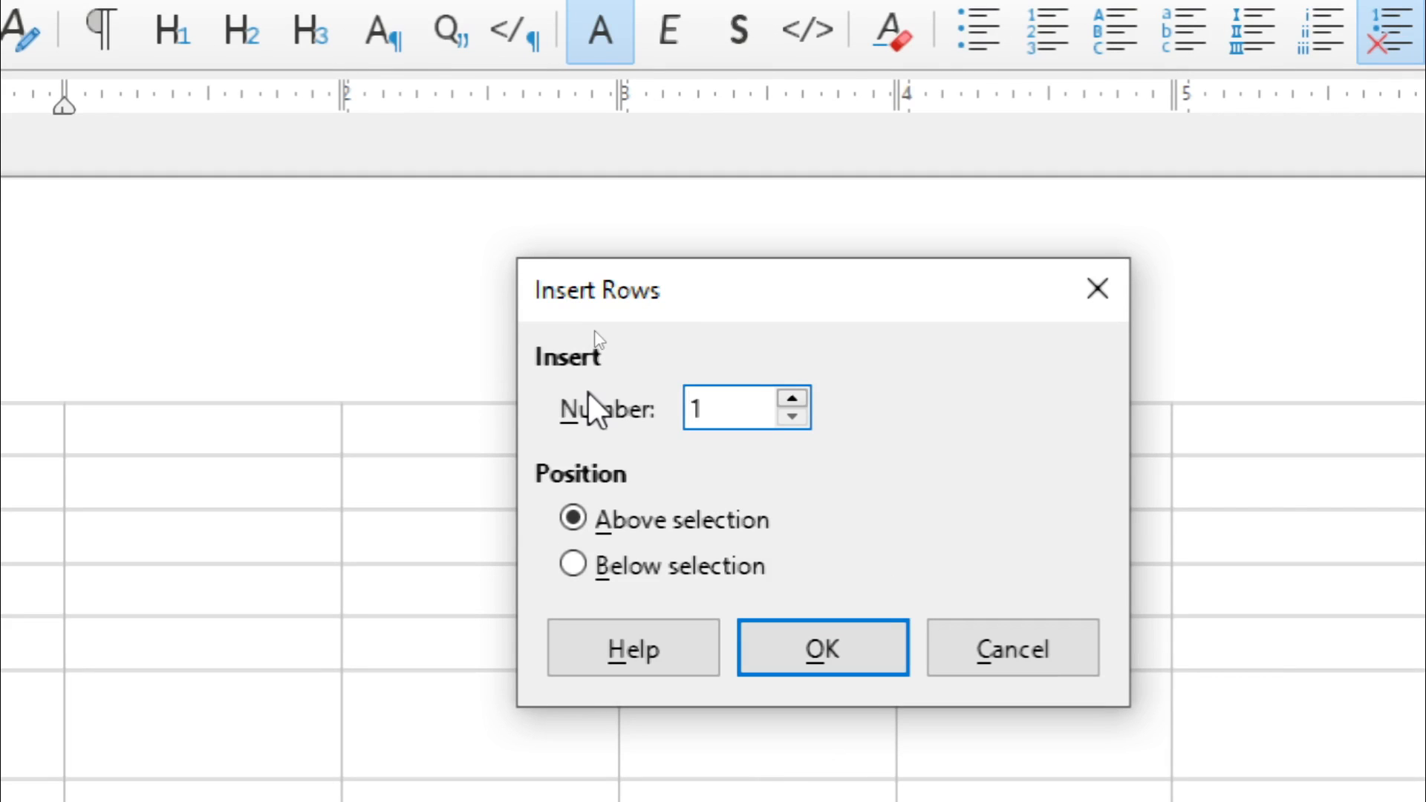
pyautogui.click(792, 398)
pyautogui.click(793, 398)
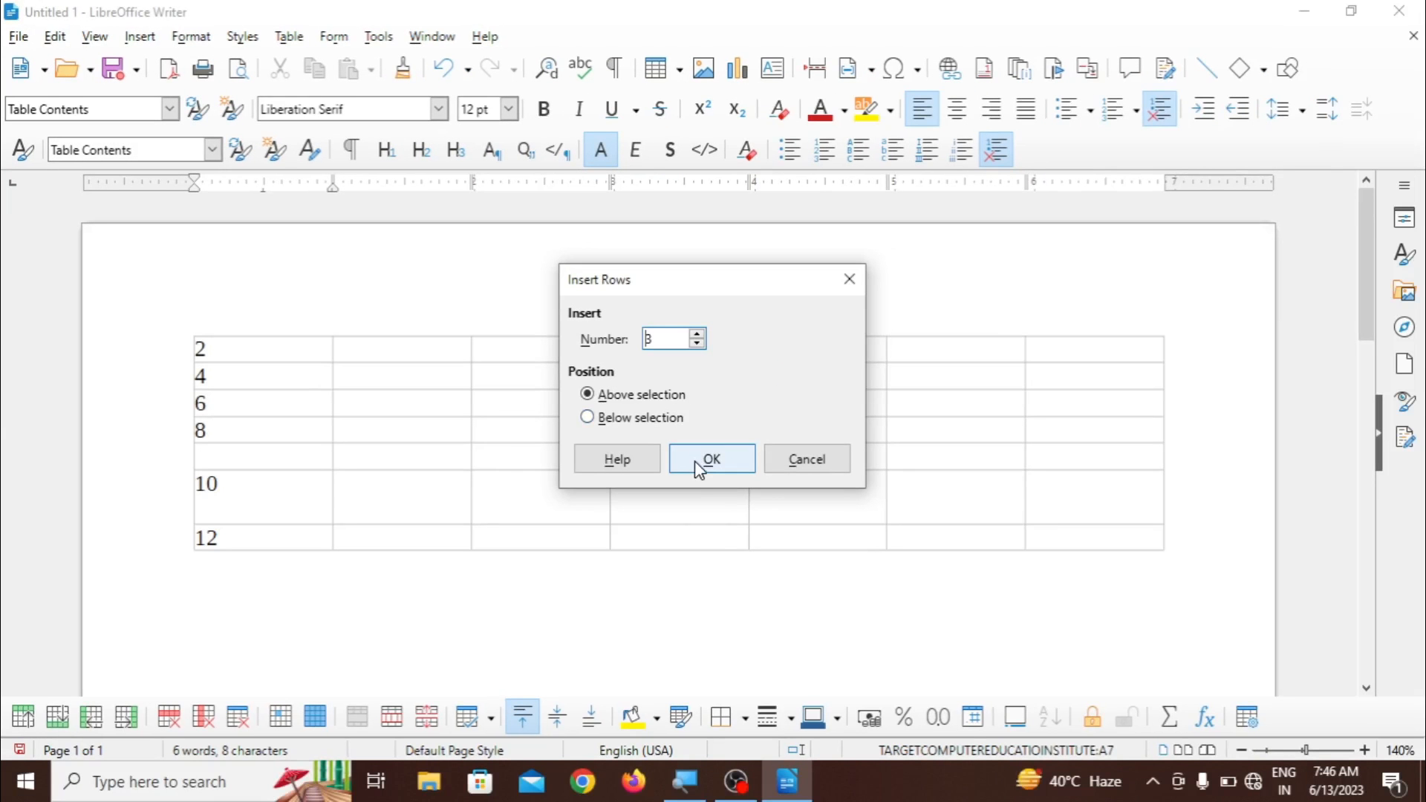
pyautogui.click(696, 465)
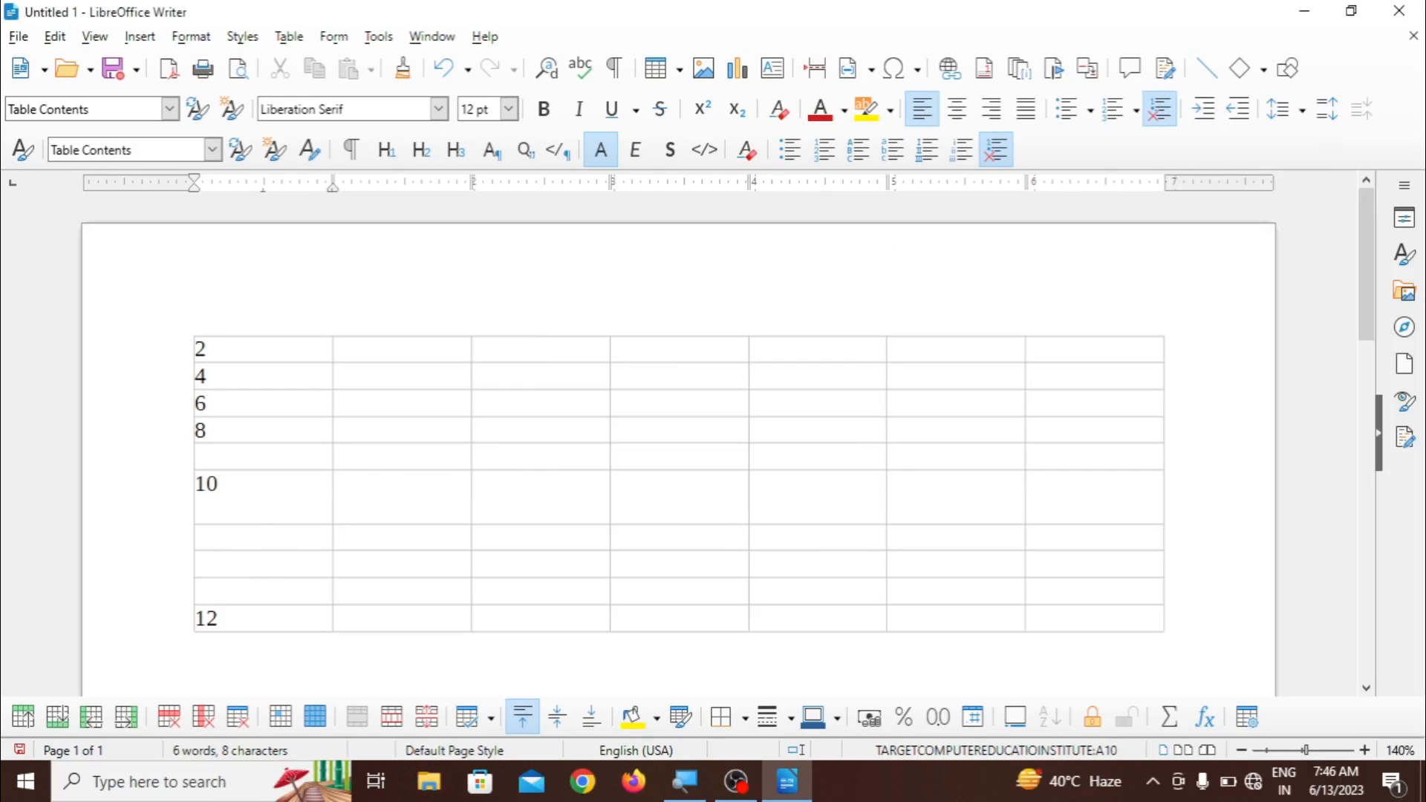
pyautogui.moveTo(283, 536); pyautogui.dragTo(287, 611)
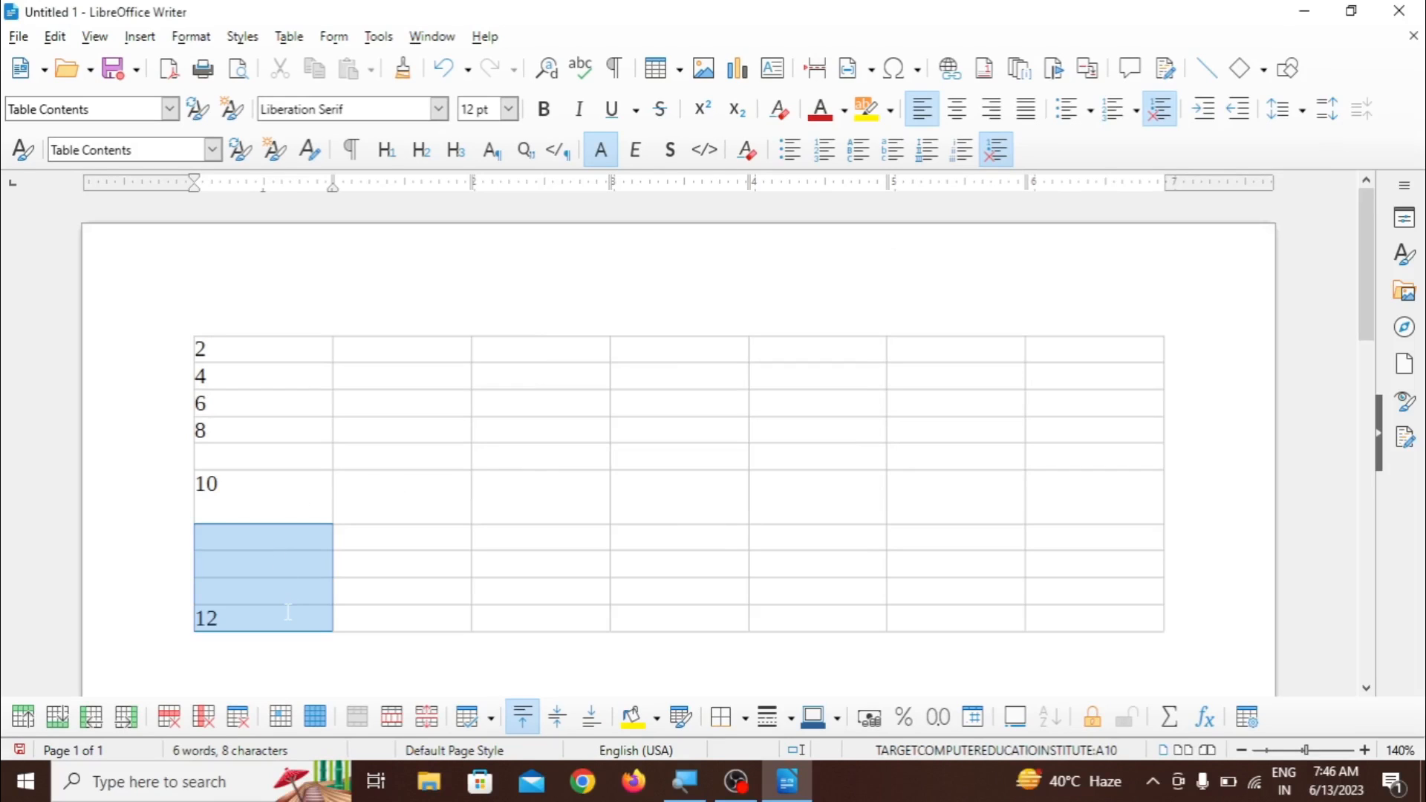
pyautogui.click(364, 495)
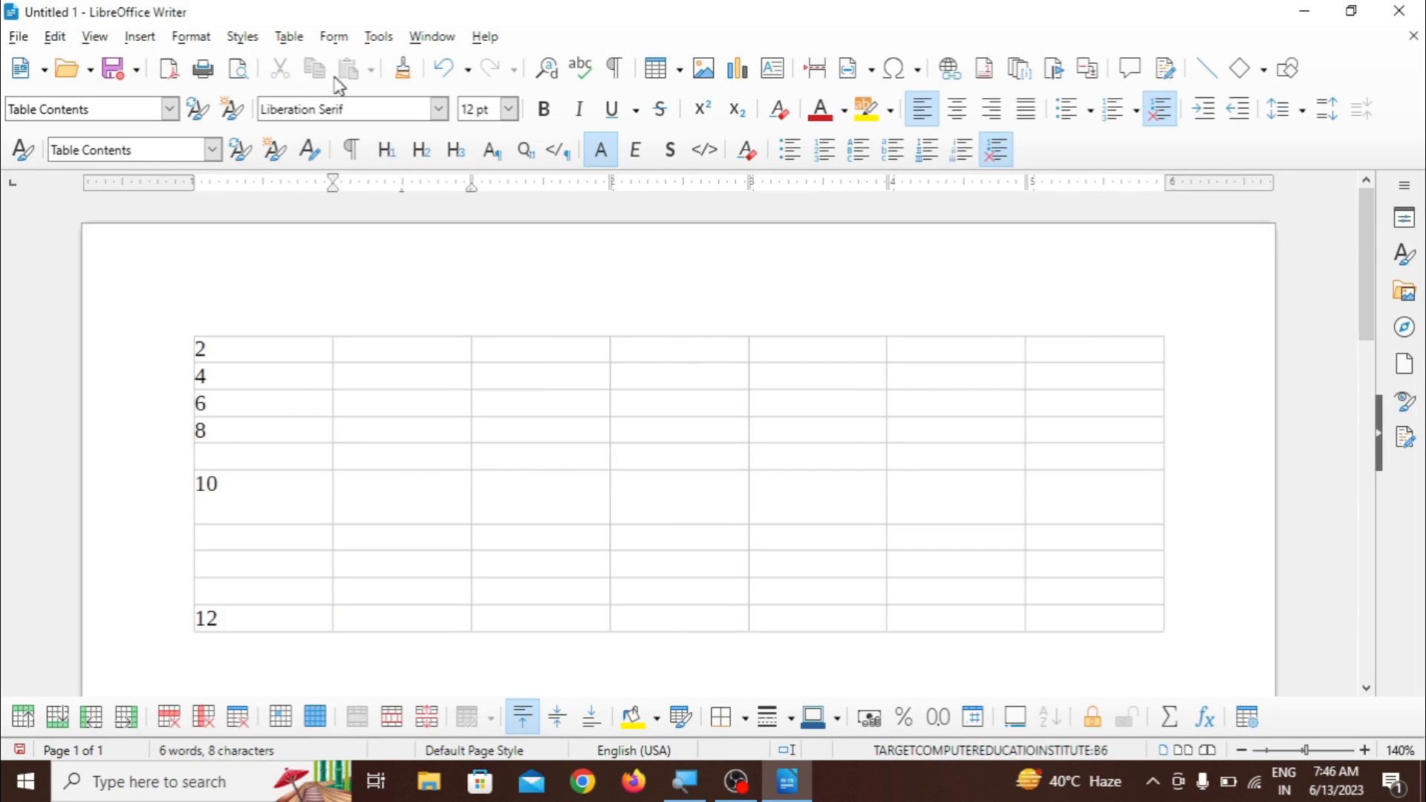
pyautogui.click(289, 36)
pyautogui.moveTo(327, 92)
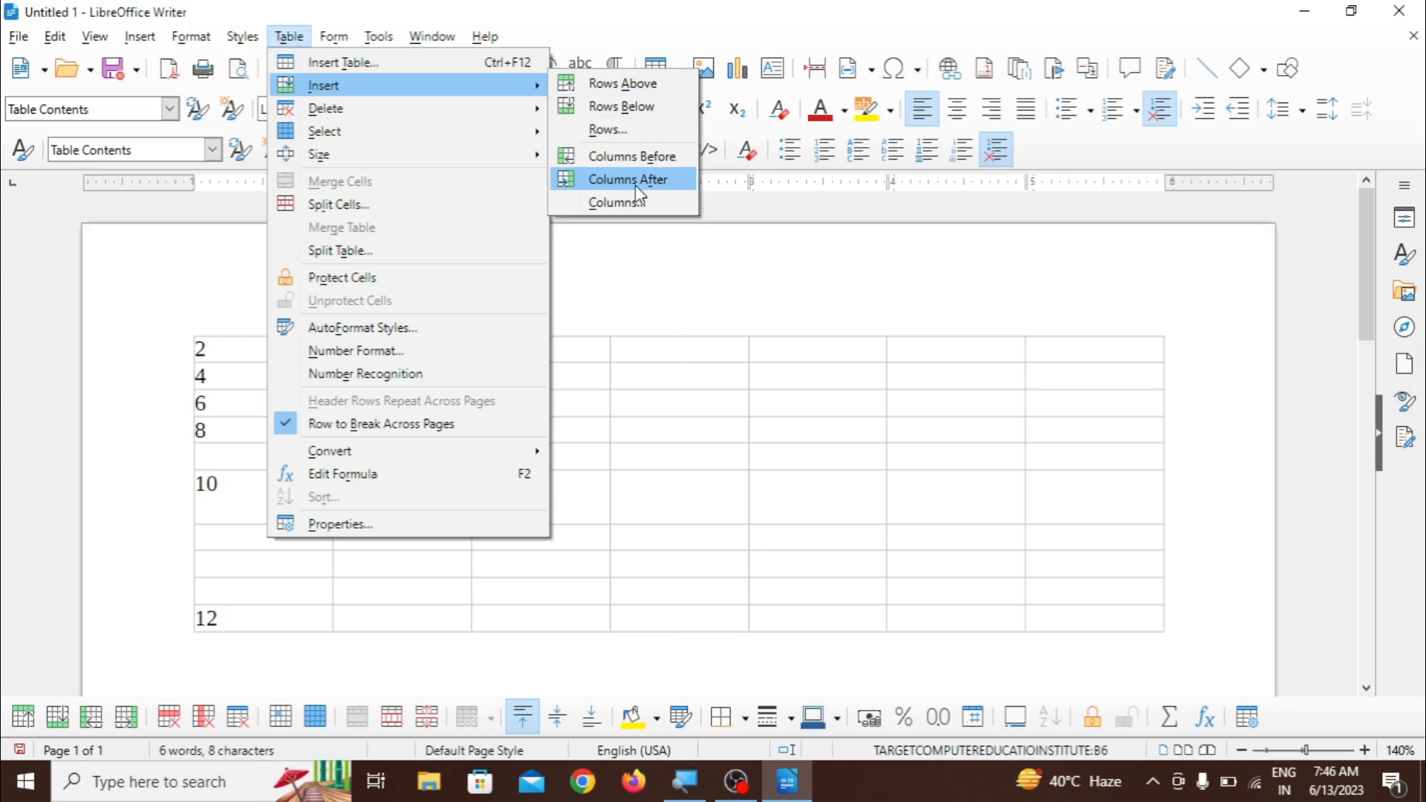
pyautogui.click(609, 379)
# - Fill the first six cells of the second column from top to bottom with FD, F, S, FS, F and S
pyautogui.click(421, 358)
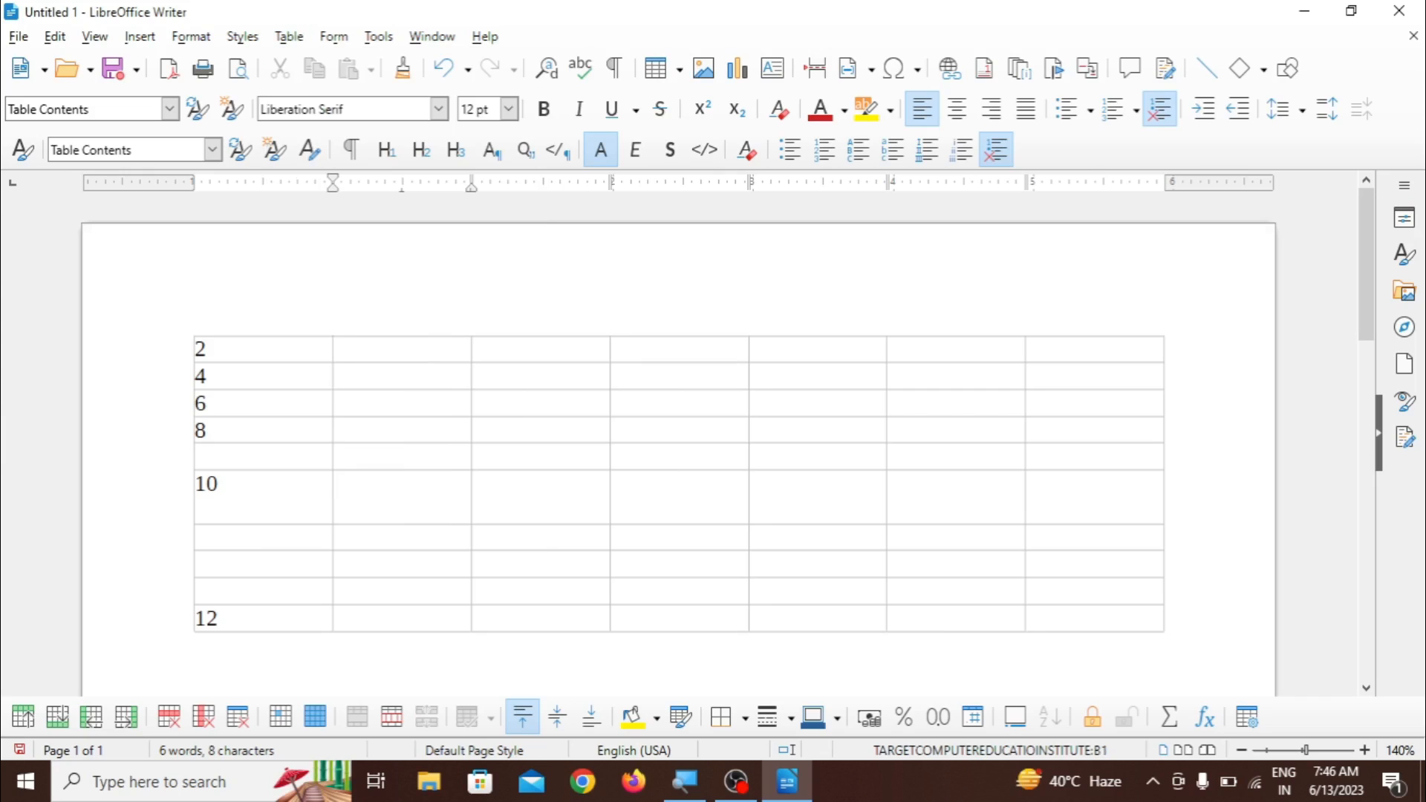
pyautogui.write('FD')
pyautogui.press('Down')
pyautogui.write('F')
pyautogui.press('Down')
pyautogui.write('S')
pyautogui.press('Down')
pyautogui.write('FS')
pyautogui.press('Down')
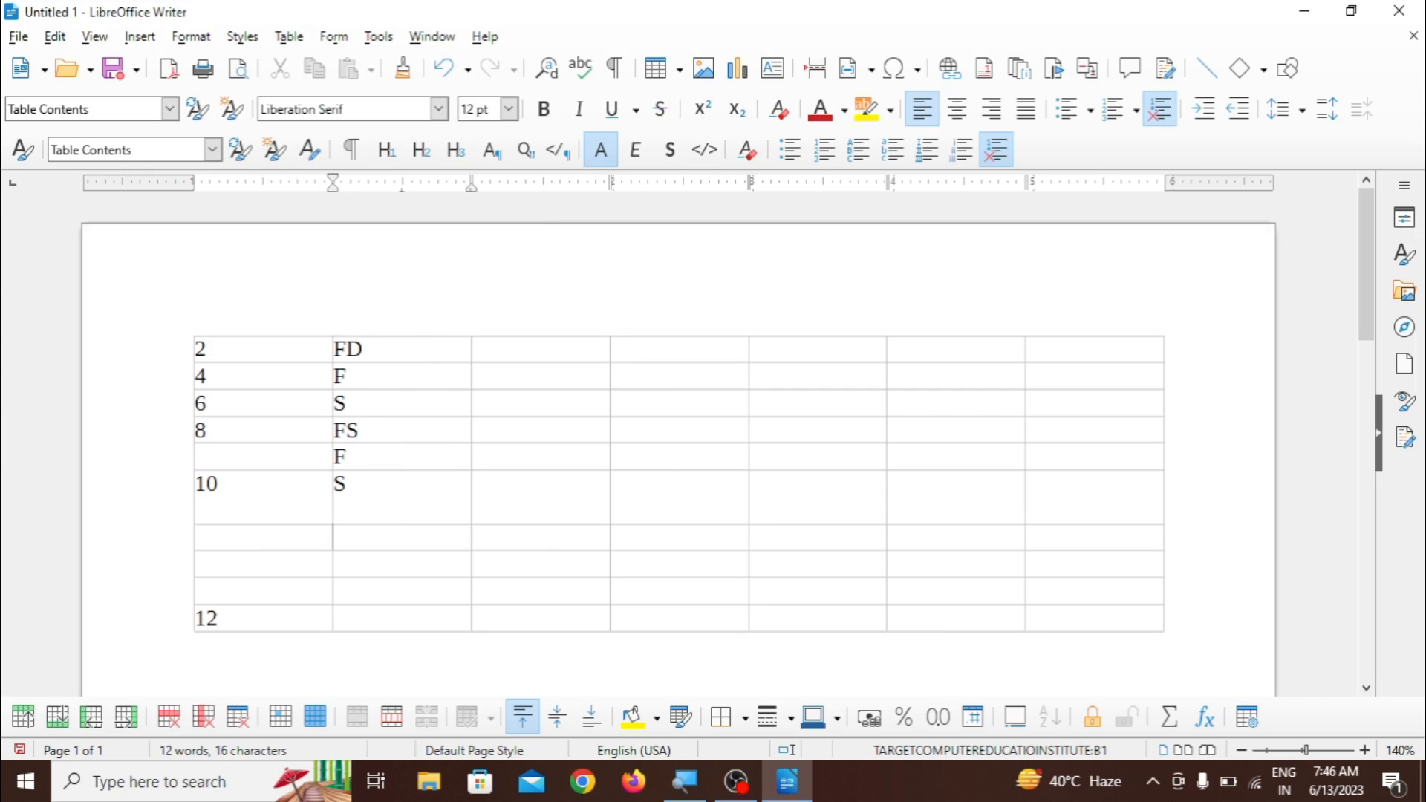
# - Insert an empty column before the column containing the letters
pyautogui.click(268, 376)
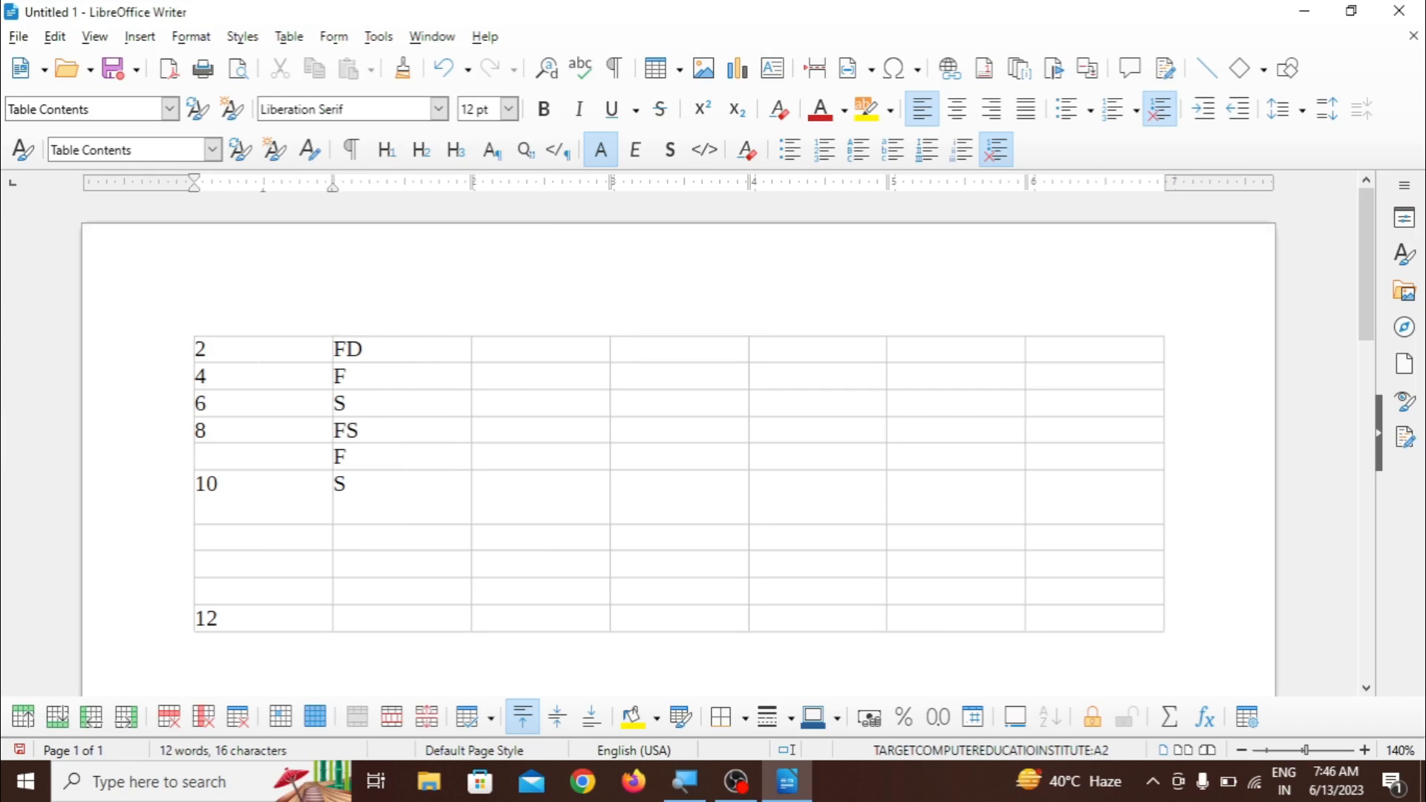
pyautogui.click(346, 376)
pyautogui.click(295, 39)
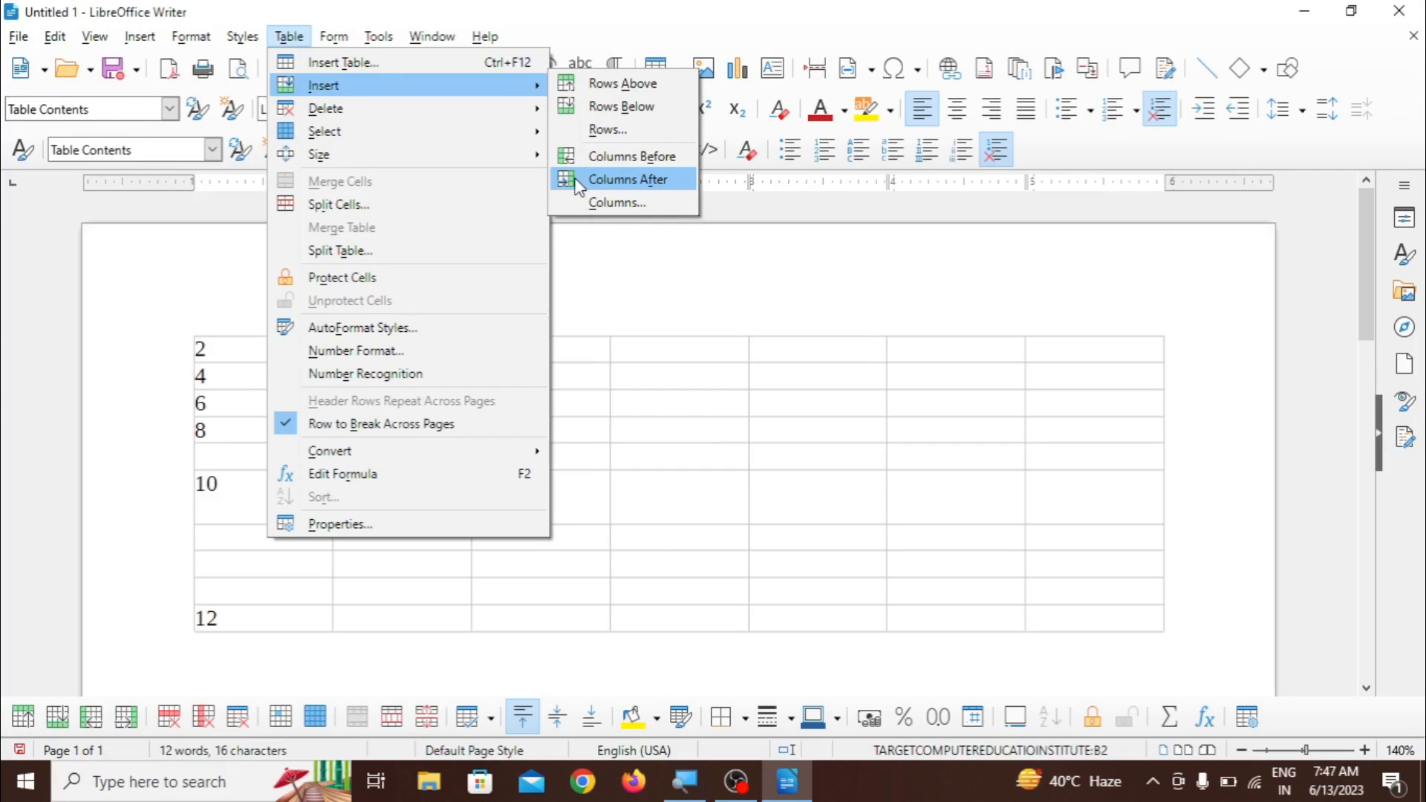
pyautogui.click(594, 159)
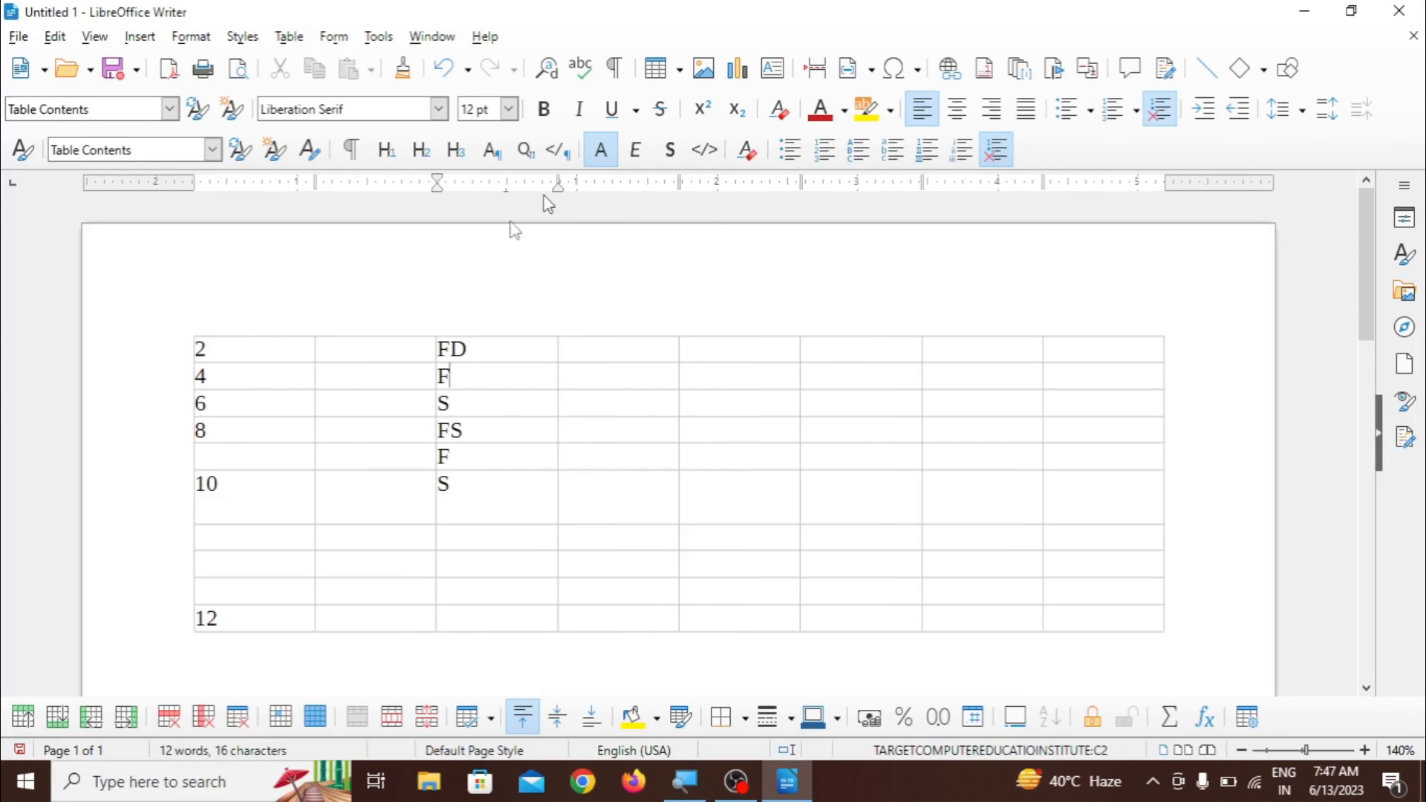
# - Insert five columns before the empty second column of the table
pyautogui.moveTo(334, 349); pyautogui.dragTo(381, 465)
pyautogui.click(382, 464)
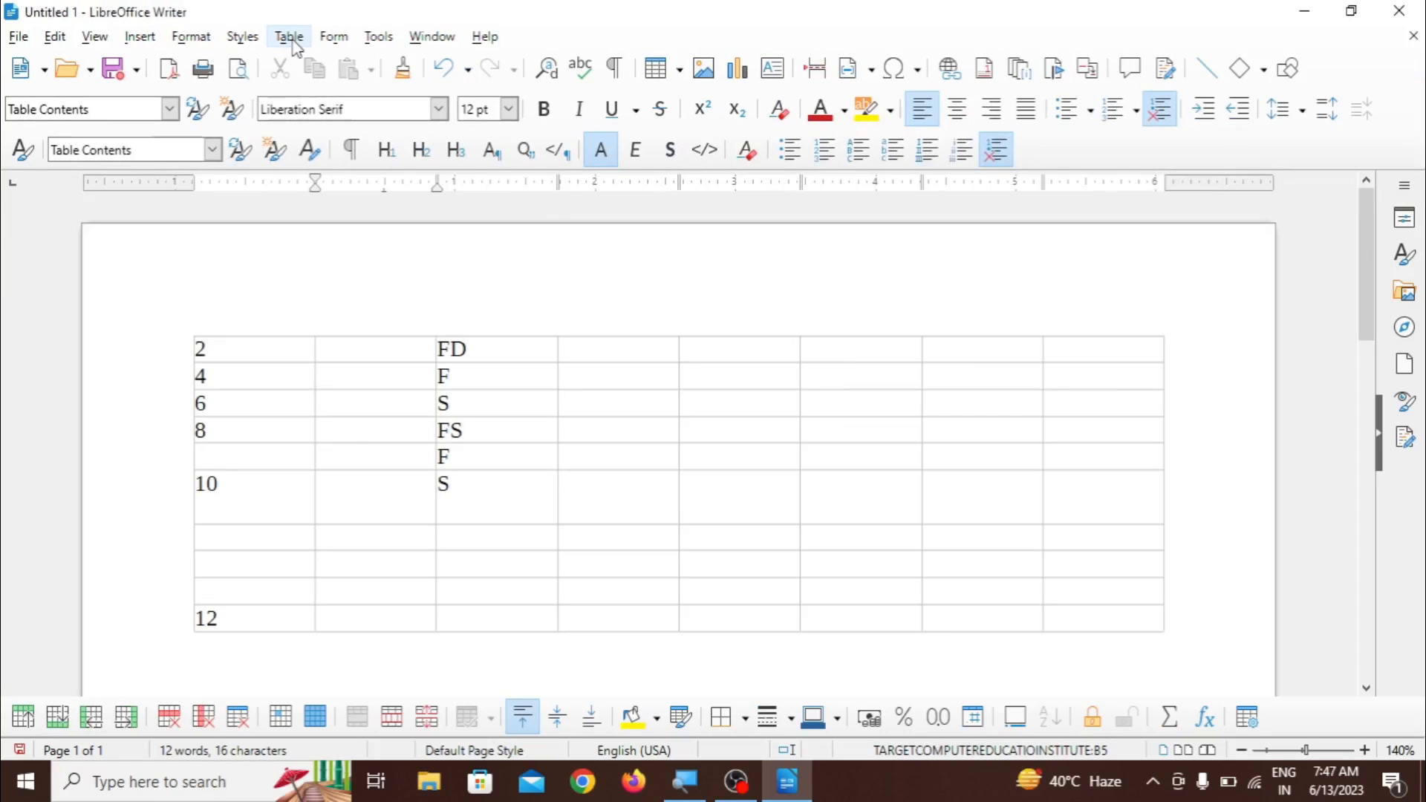
pyautogui.click(296, 41)
pyautogui.moveTo(307, 87)
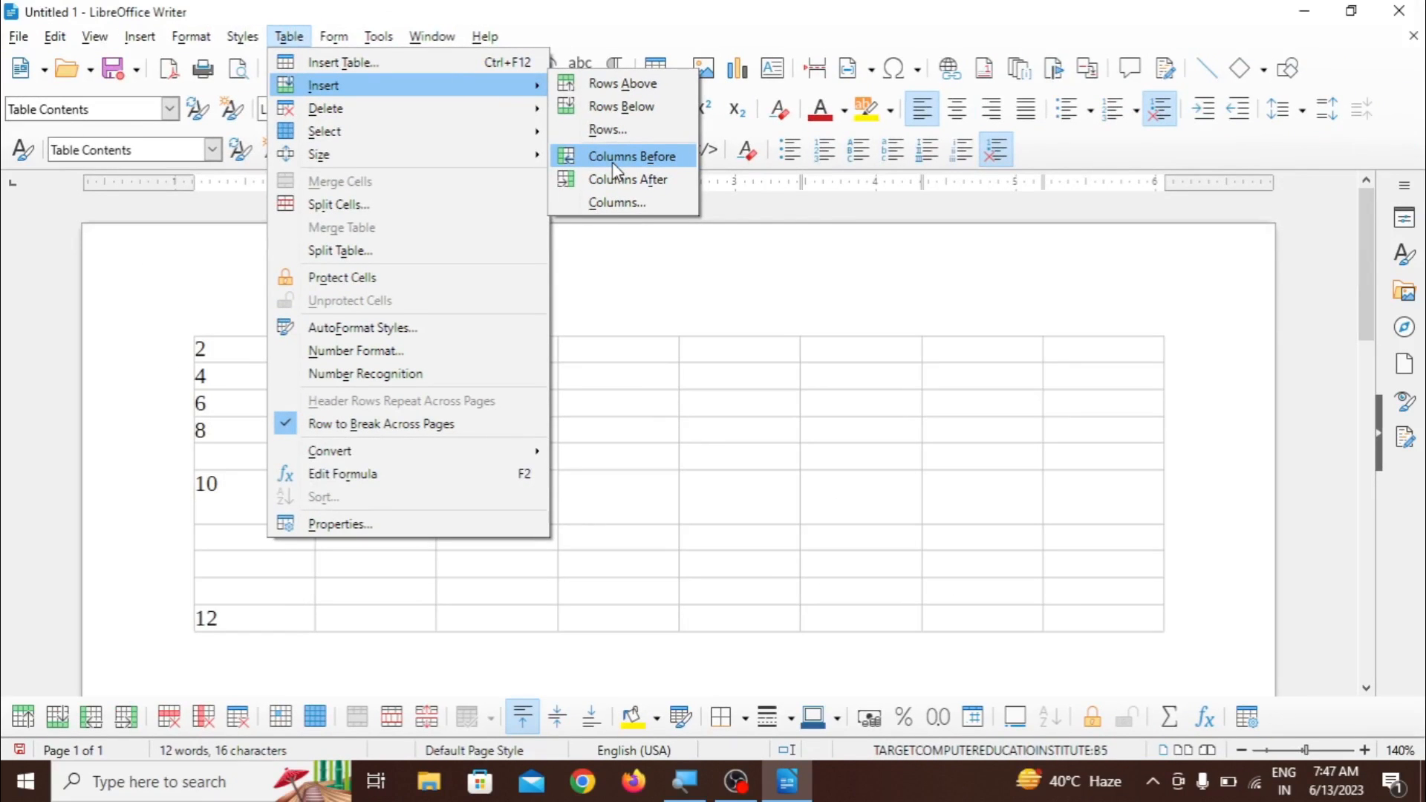
pyautogui.click(614, 204)
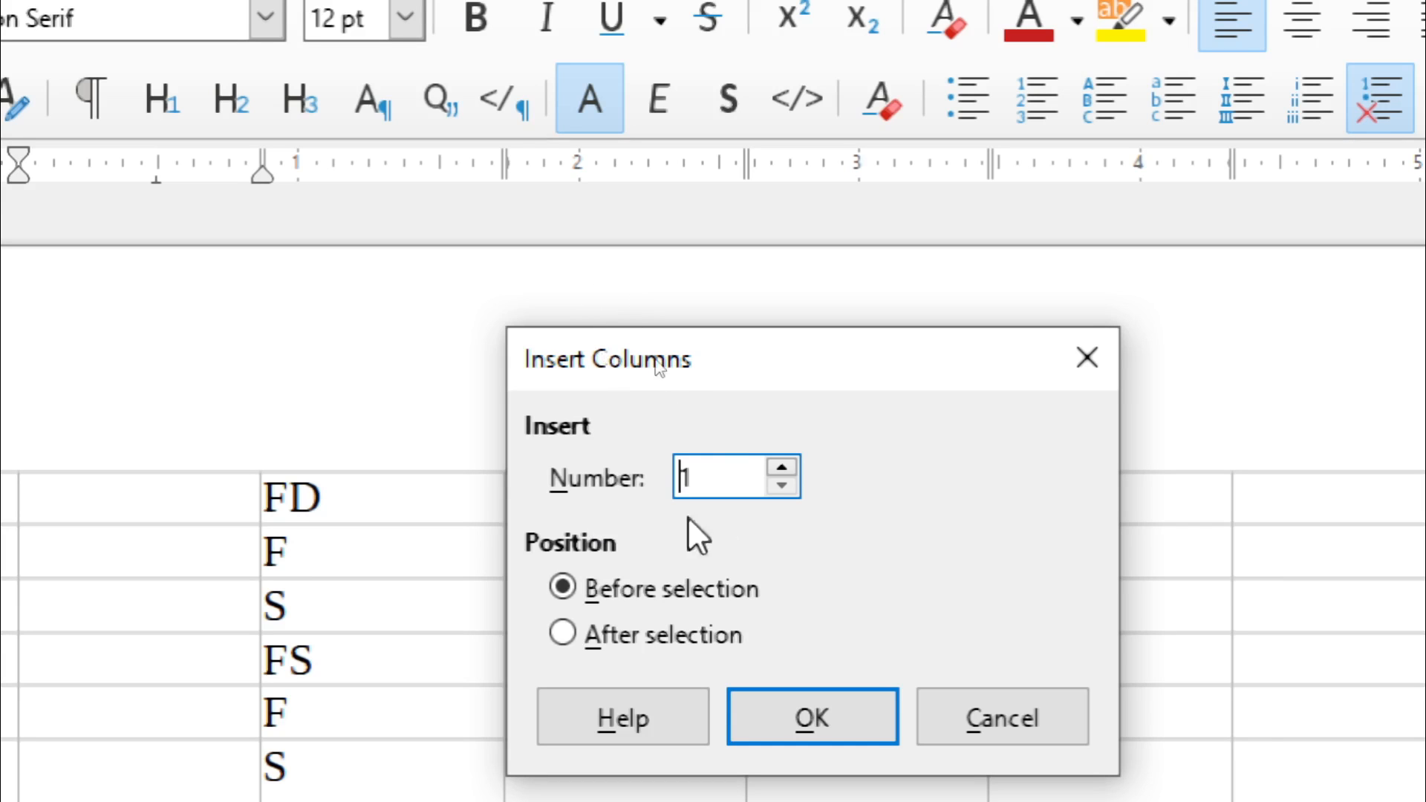
pyautogui.click(780, 470)
pyautogui.click(780, 470)
pyautogui.click(780, 469)
pyautogui.click(780, 469)
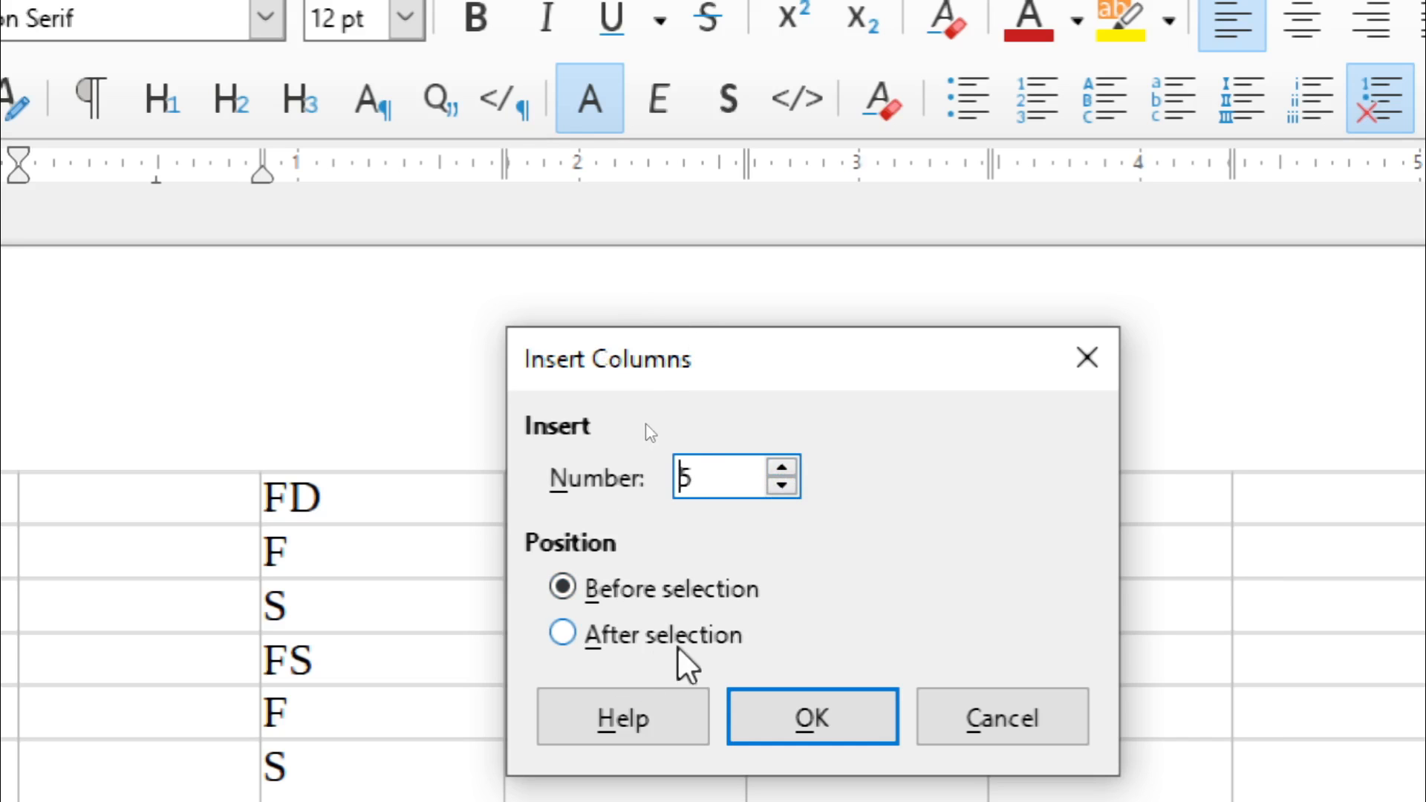
pyautogui.click(785, 719)
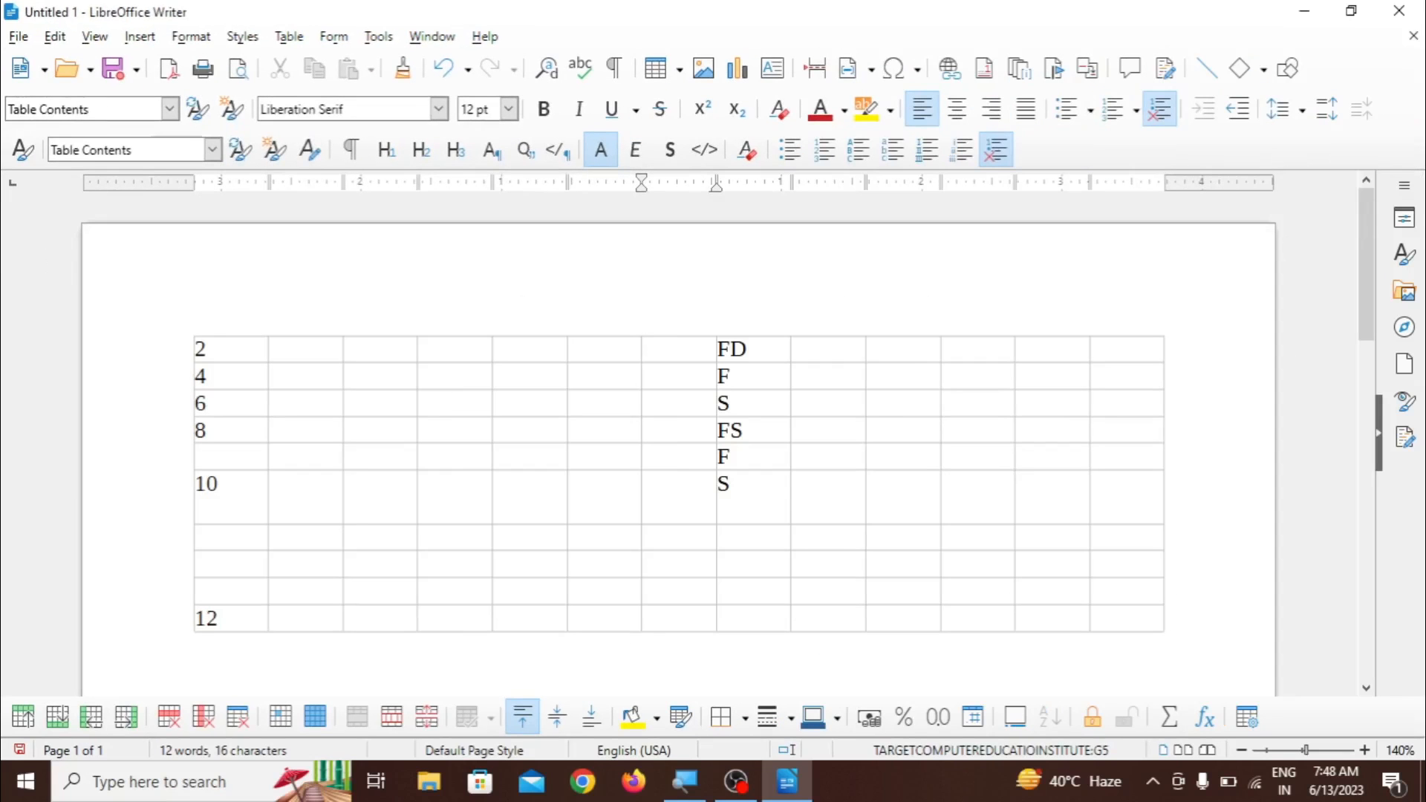
# - Undo both column insertions
pyautogui.hotkey('ctrl', 'z')
pyautogui.hotkey('ctrl', 'z')
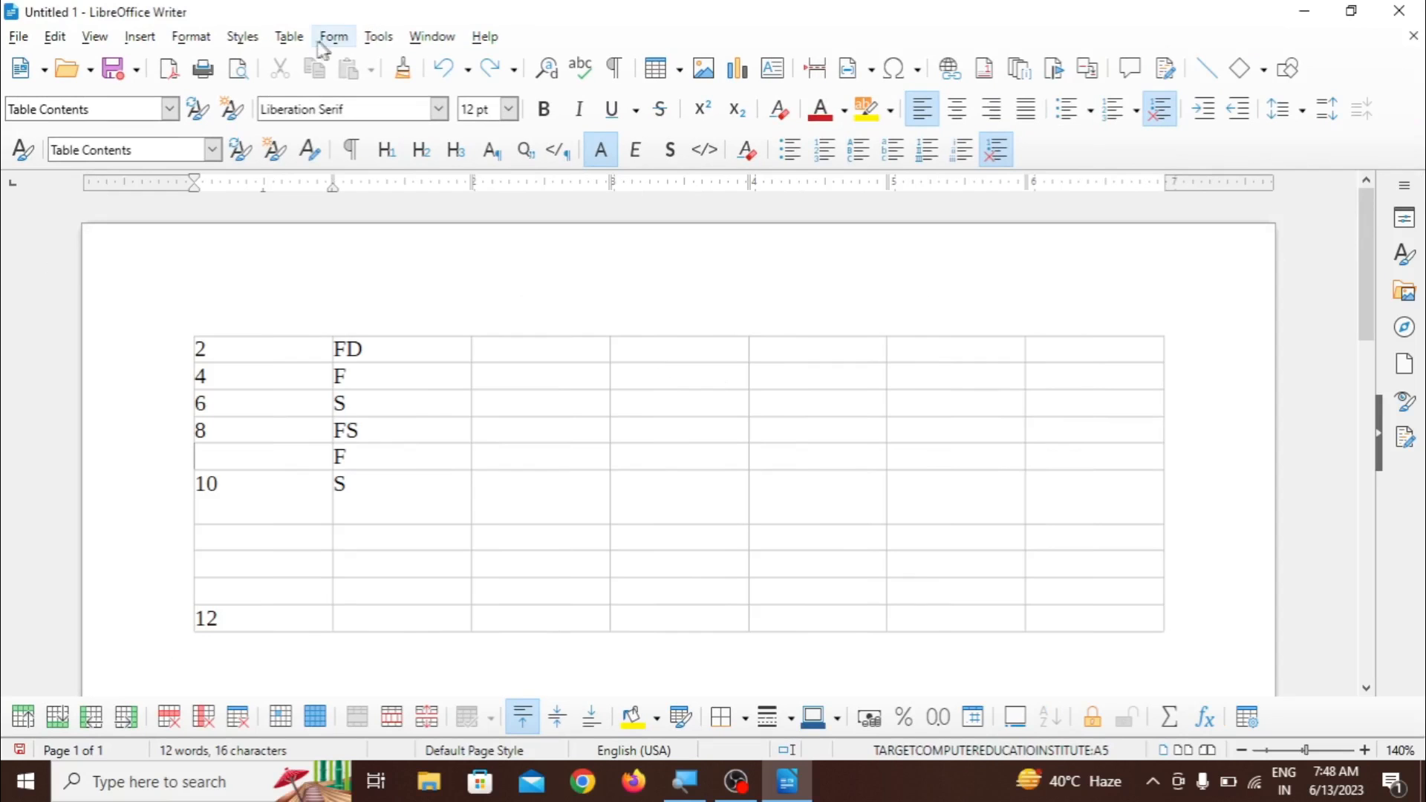
pyautogui.click(289, 36)
pyautogui.moveTo(333, 119)
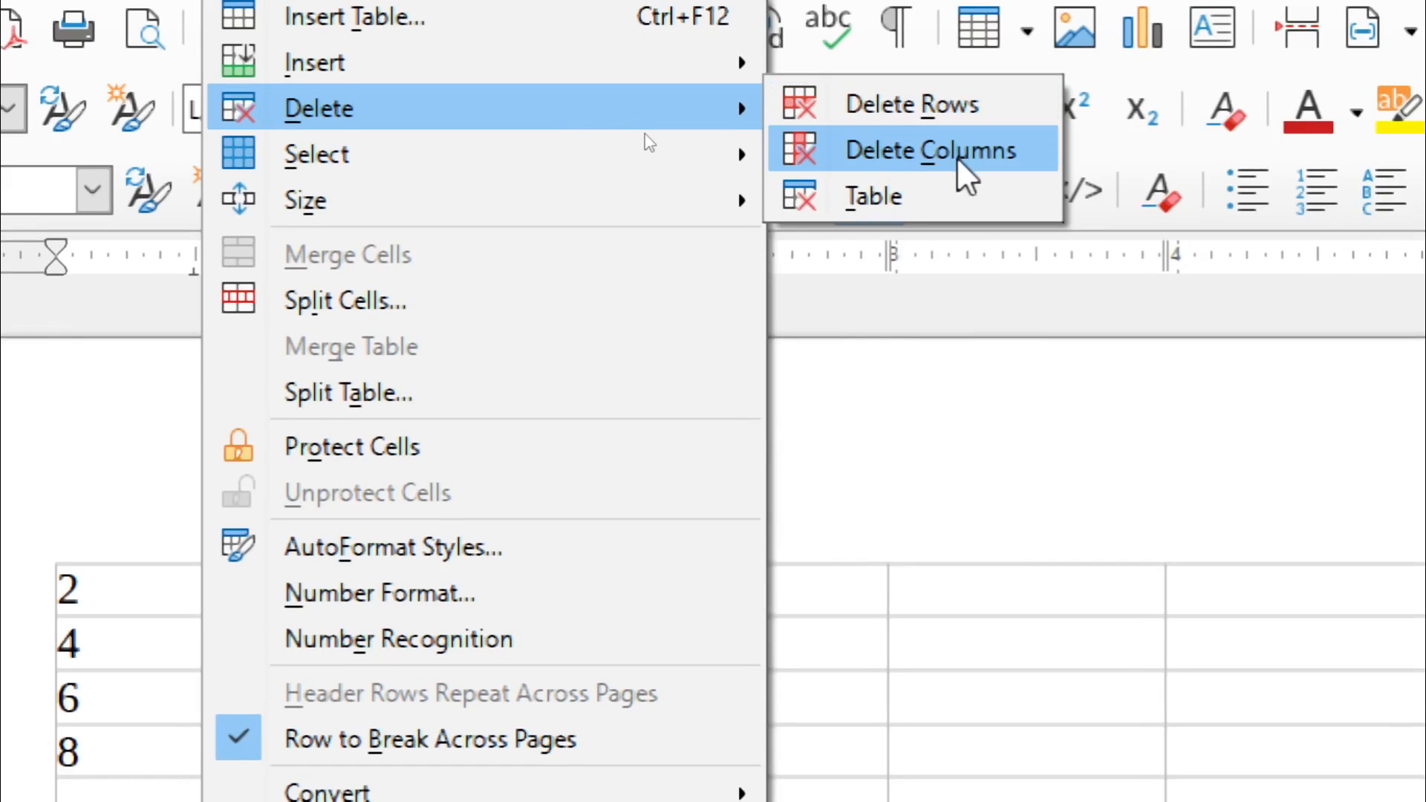
pyautogui.click(870, 474)
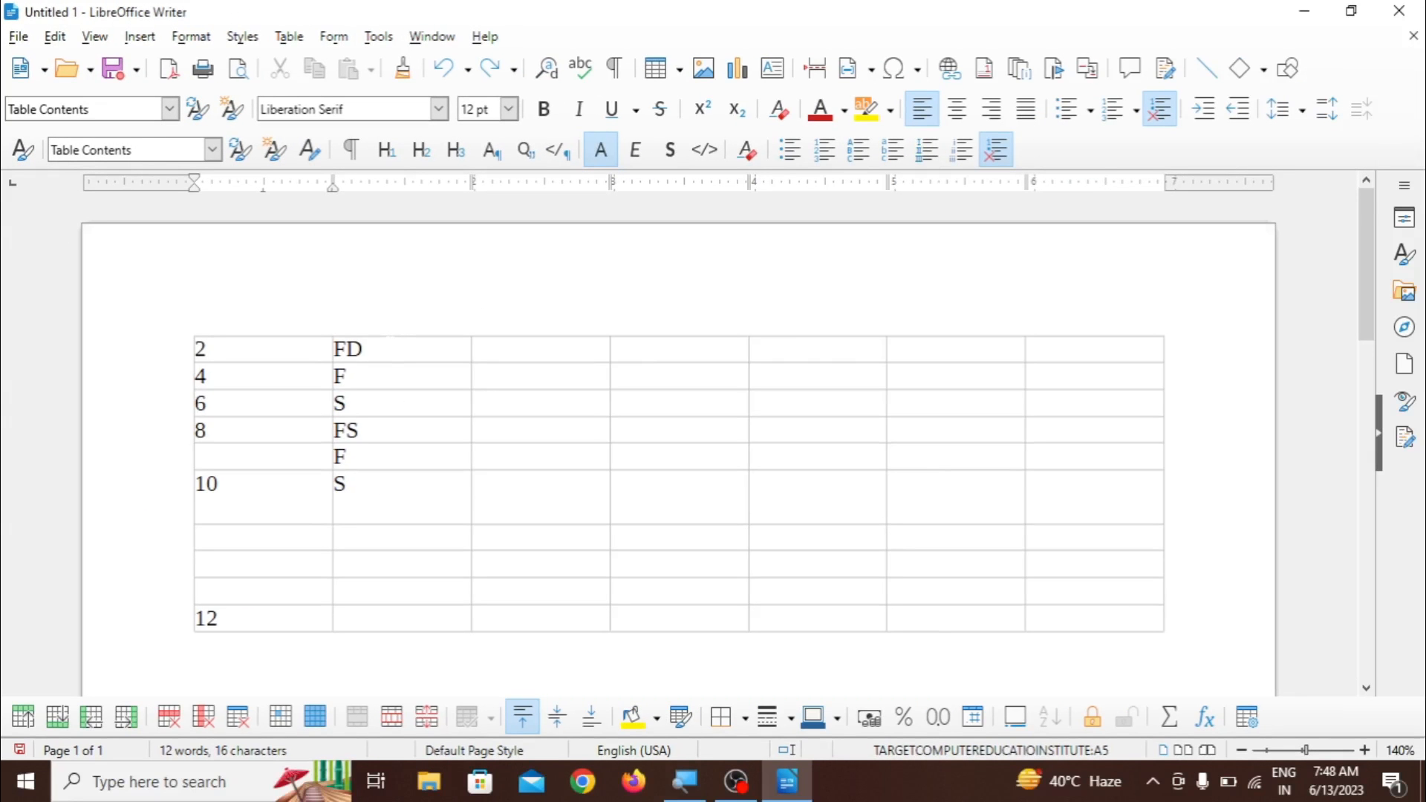
pyautogui.moveTo(390, 349); pyautogui.dragTo(399, 475)
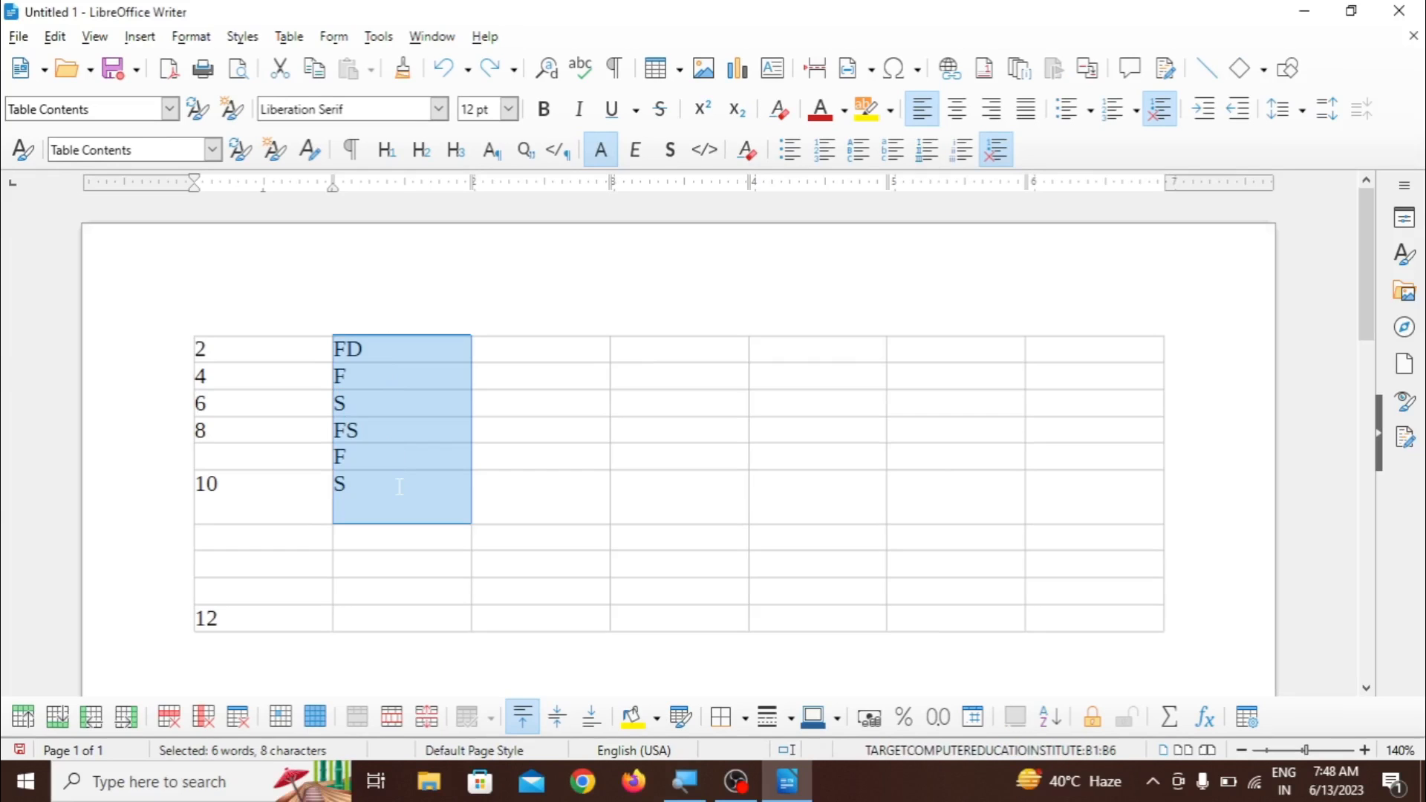
pyautogui.click(399, 445)
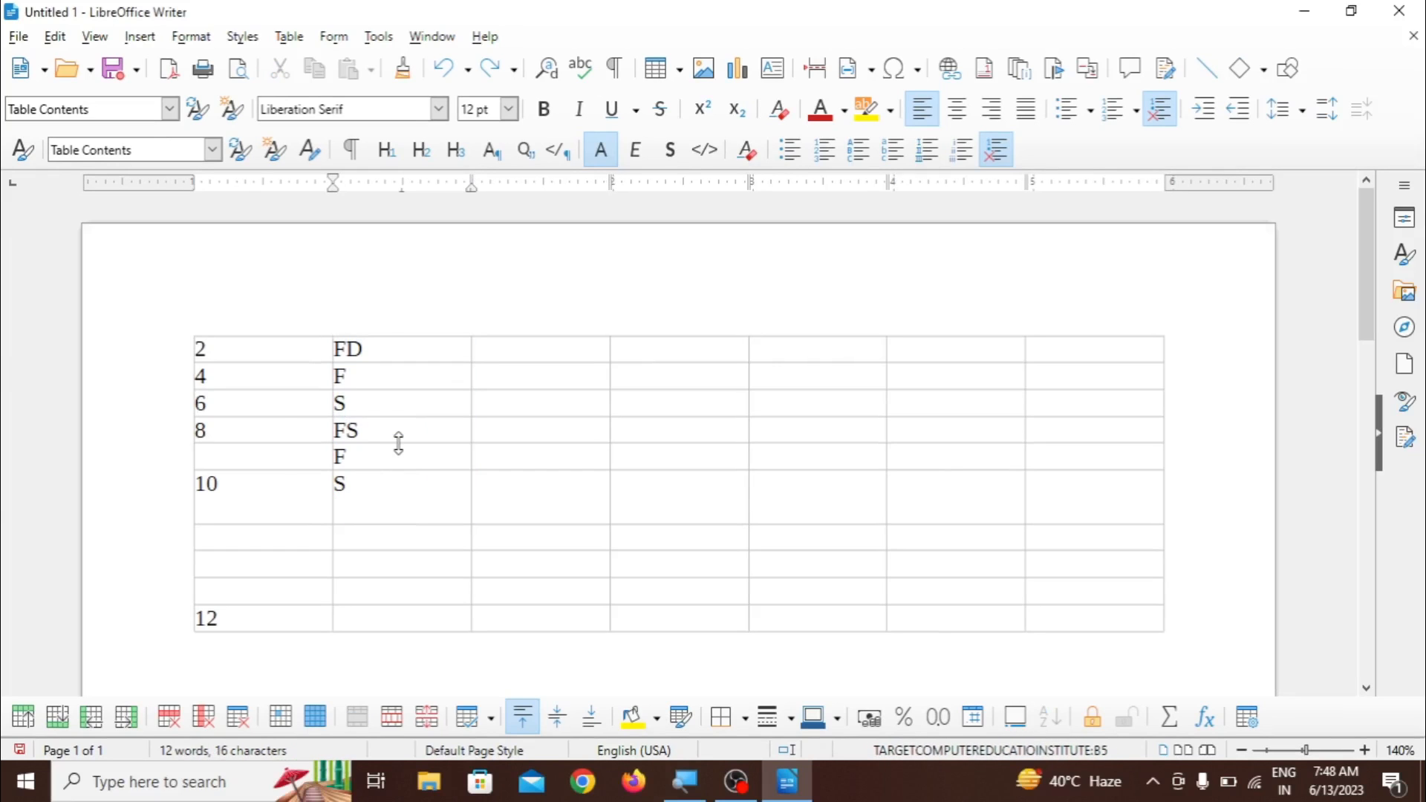
pyautogui.press('Up')
pyautogui.press('Up')
pyautogui.click(285, 39)
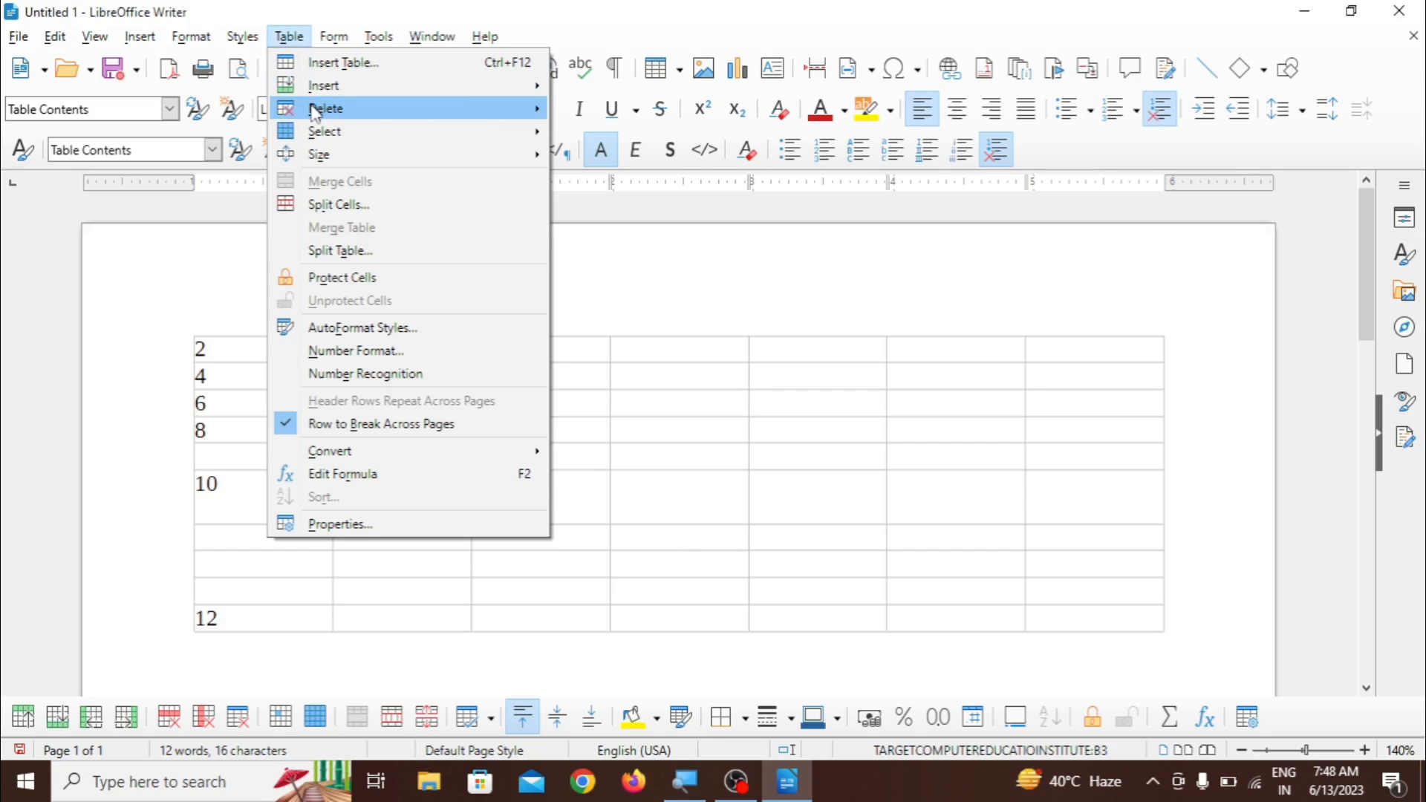
pyautogui.moveTo(315, 109)
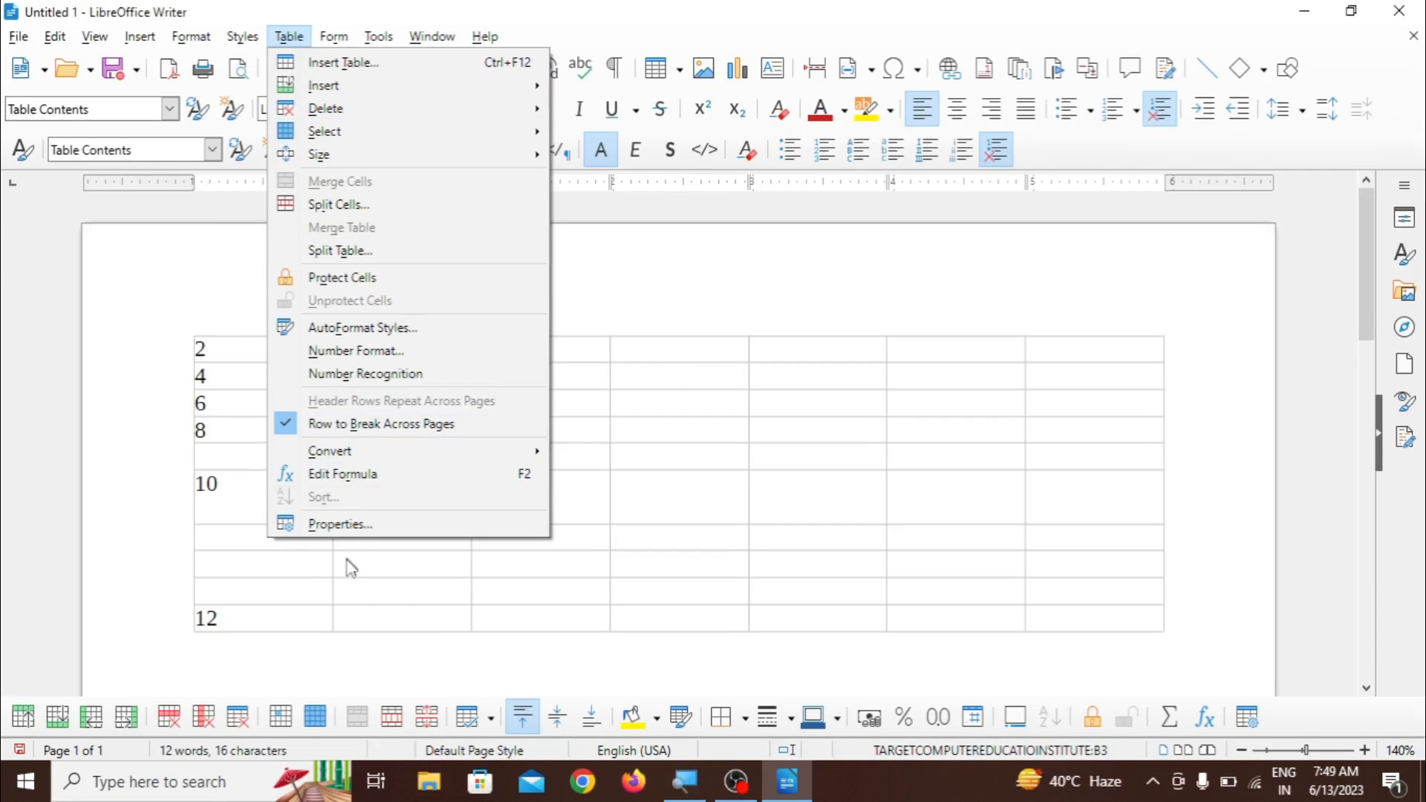
# - Delete the table row containing 10
pyautogui.click(397, 603)
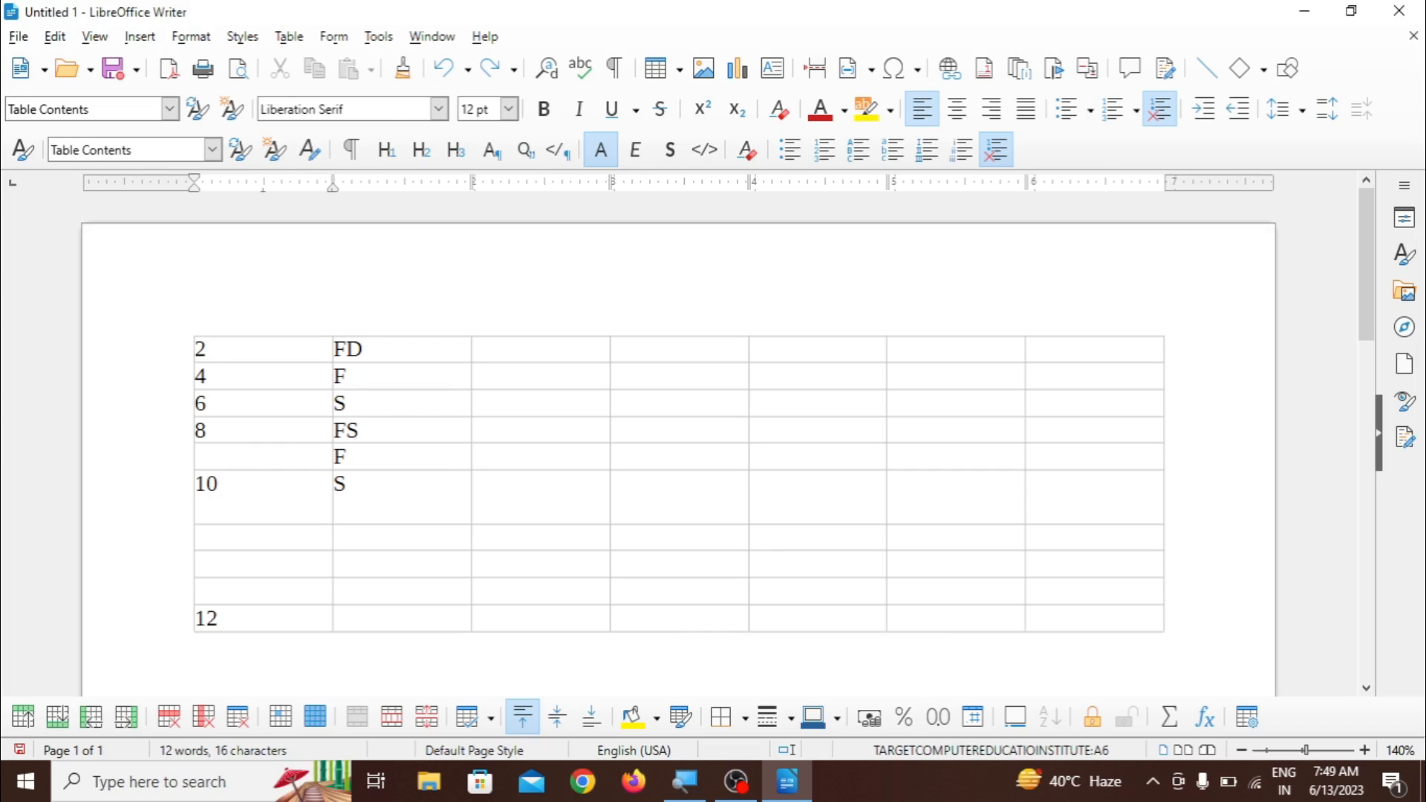
pyautogui.click(305, 39)
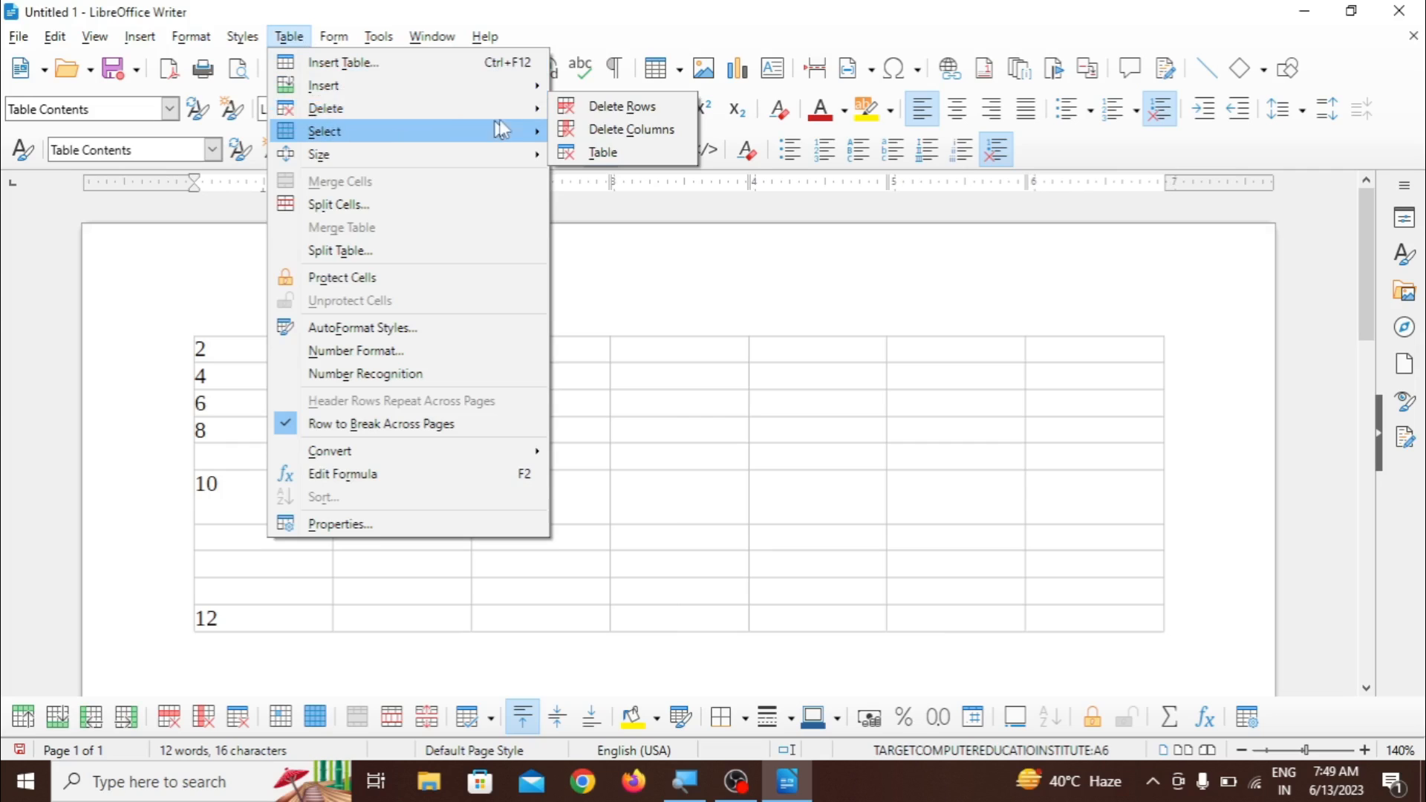
pyautogui.click(596, 104)
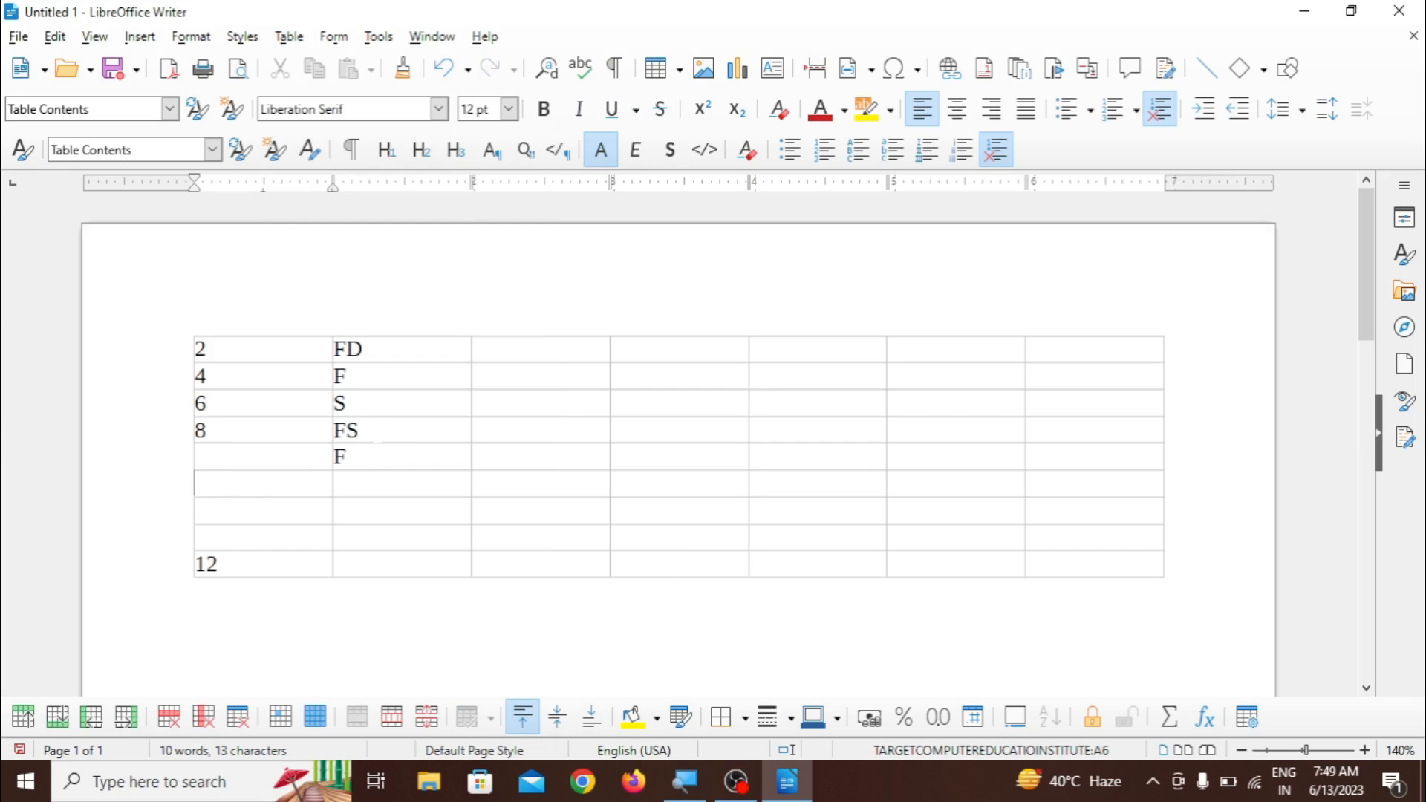
# - Delete the table's second column, which contains the letters
pyautogui.click(289, 37)
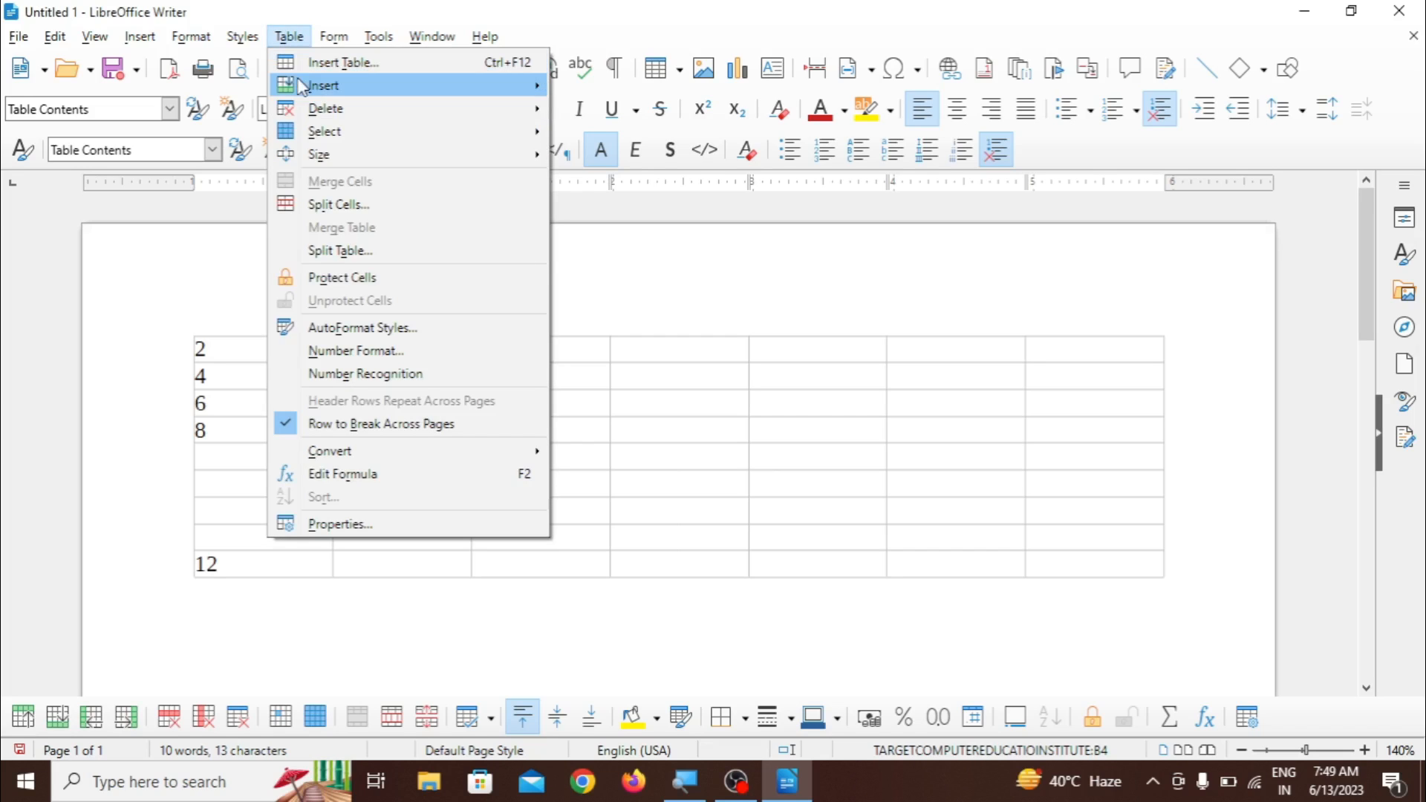
pyautogui.moveTo(314, 113)
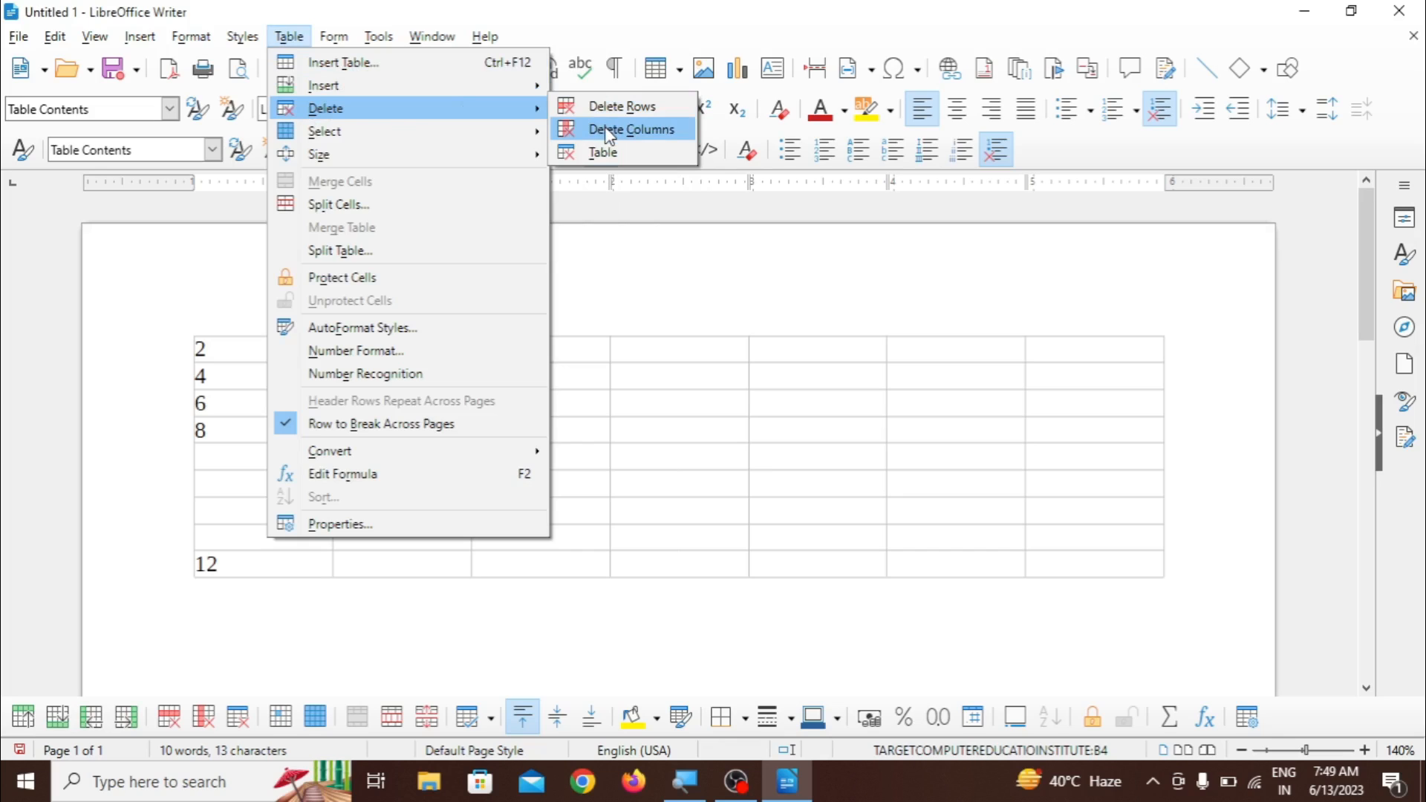
pyautogui.click(630, 128)
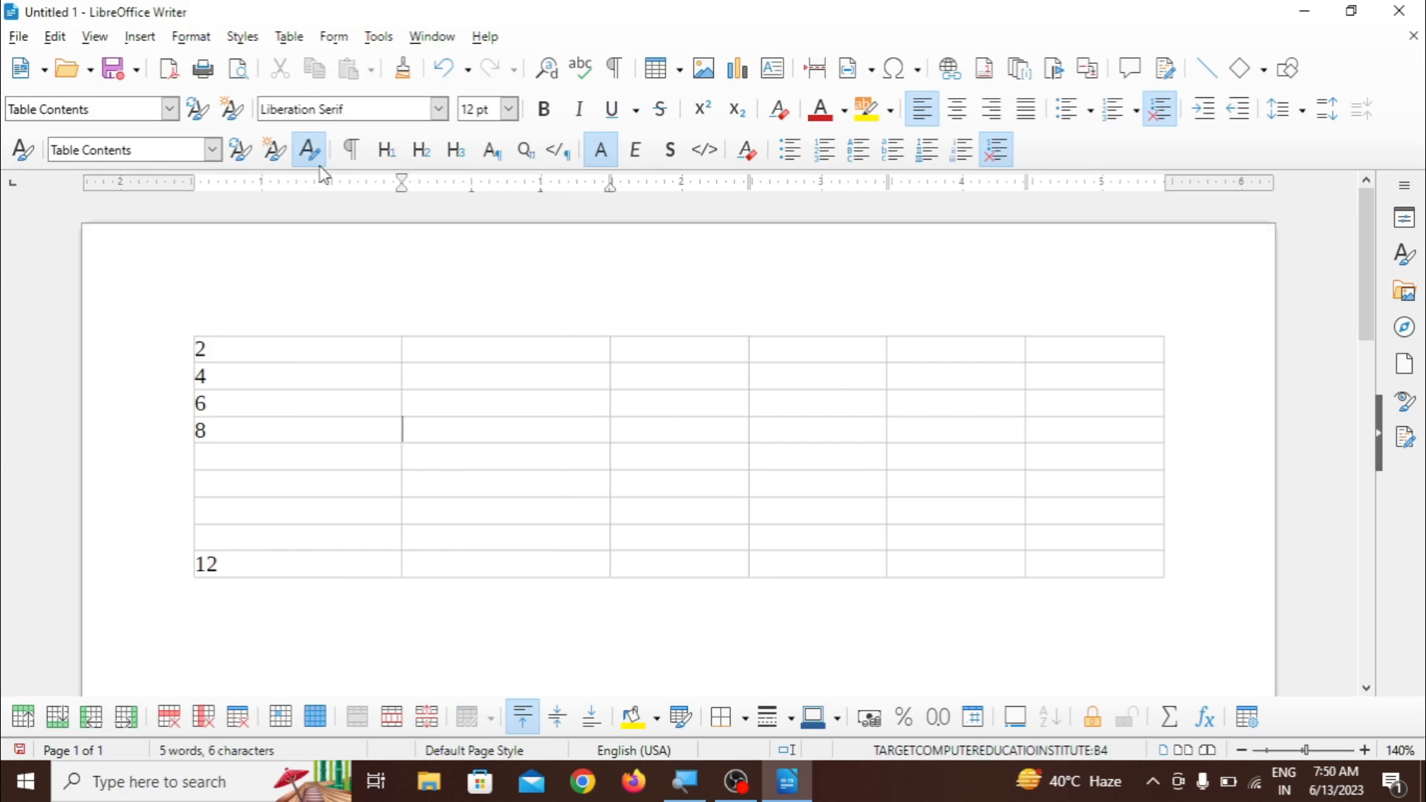
# - Delete the entire table from the document
pyautogui.click(289, 37)
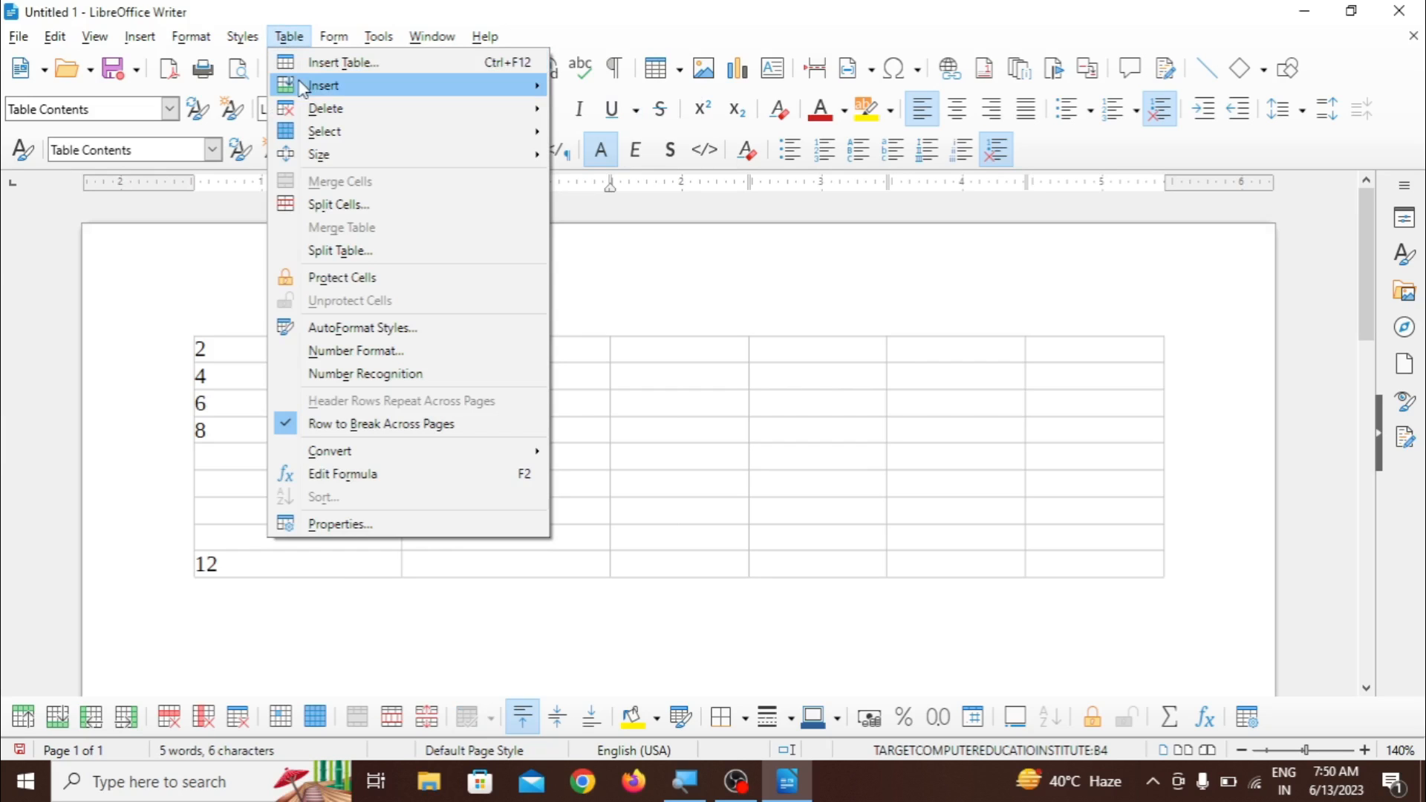
pyautogui.moveTo(349, 113)
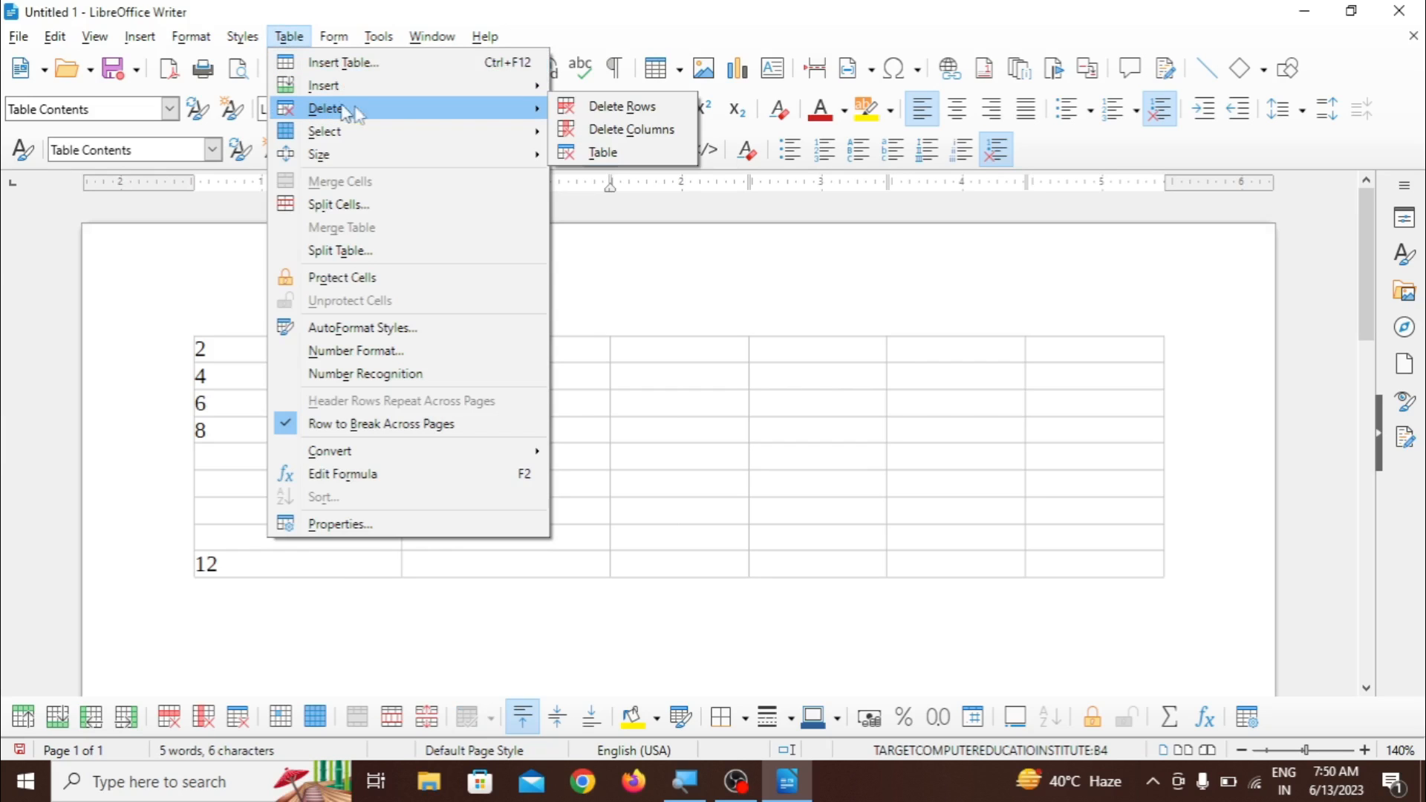
pyautogui.click(598, 153)
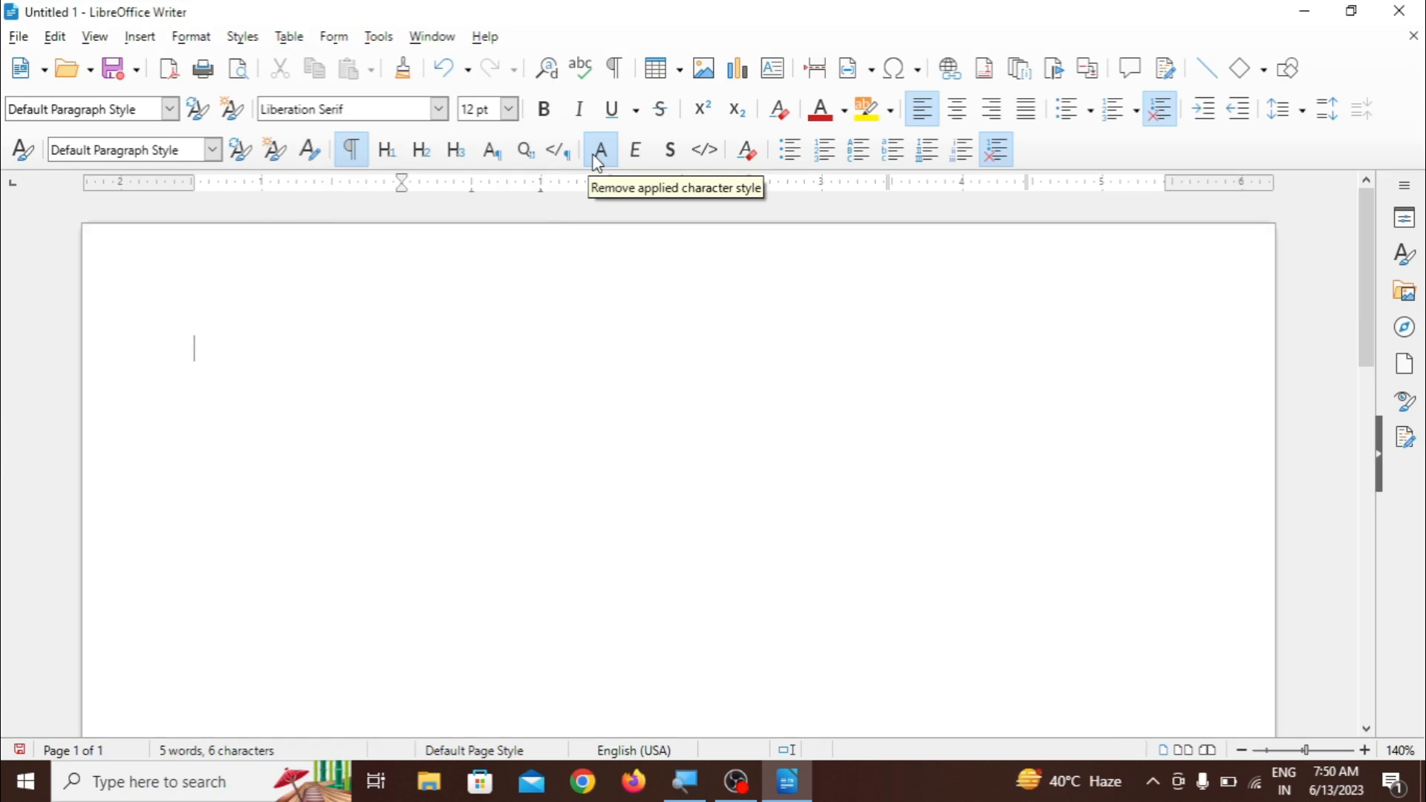
# - Insert a new table with 3 columns and 5 rows using the Default Table Style
pyautogui.click(289, 37)
pyautogui.click(327, 62)
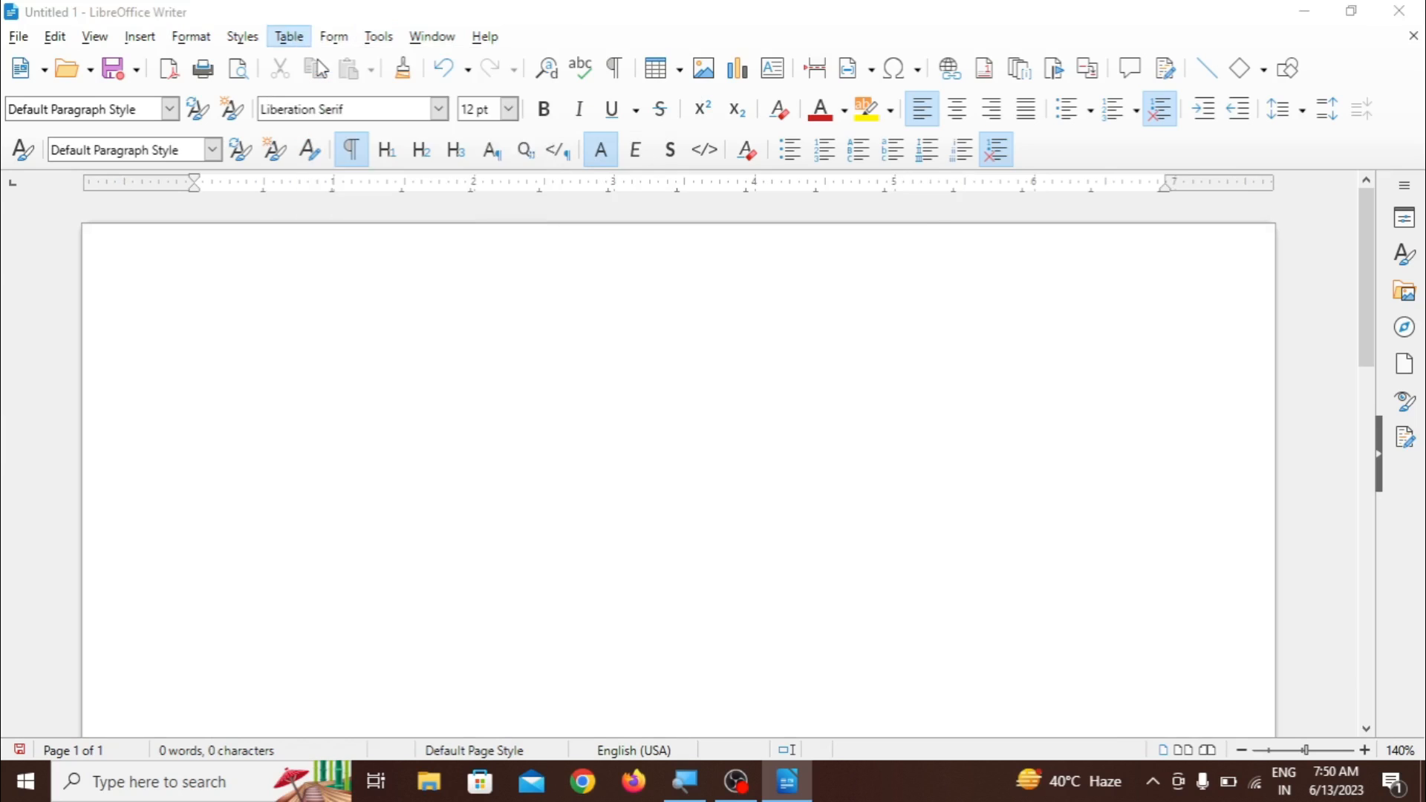
pyautogui.click(686, 223)
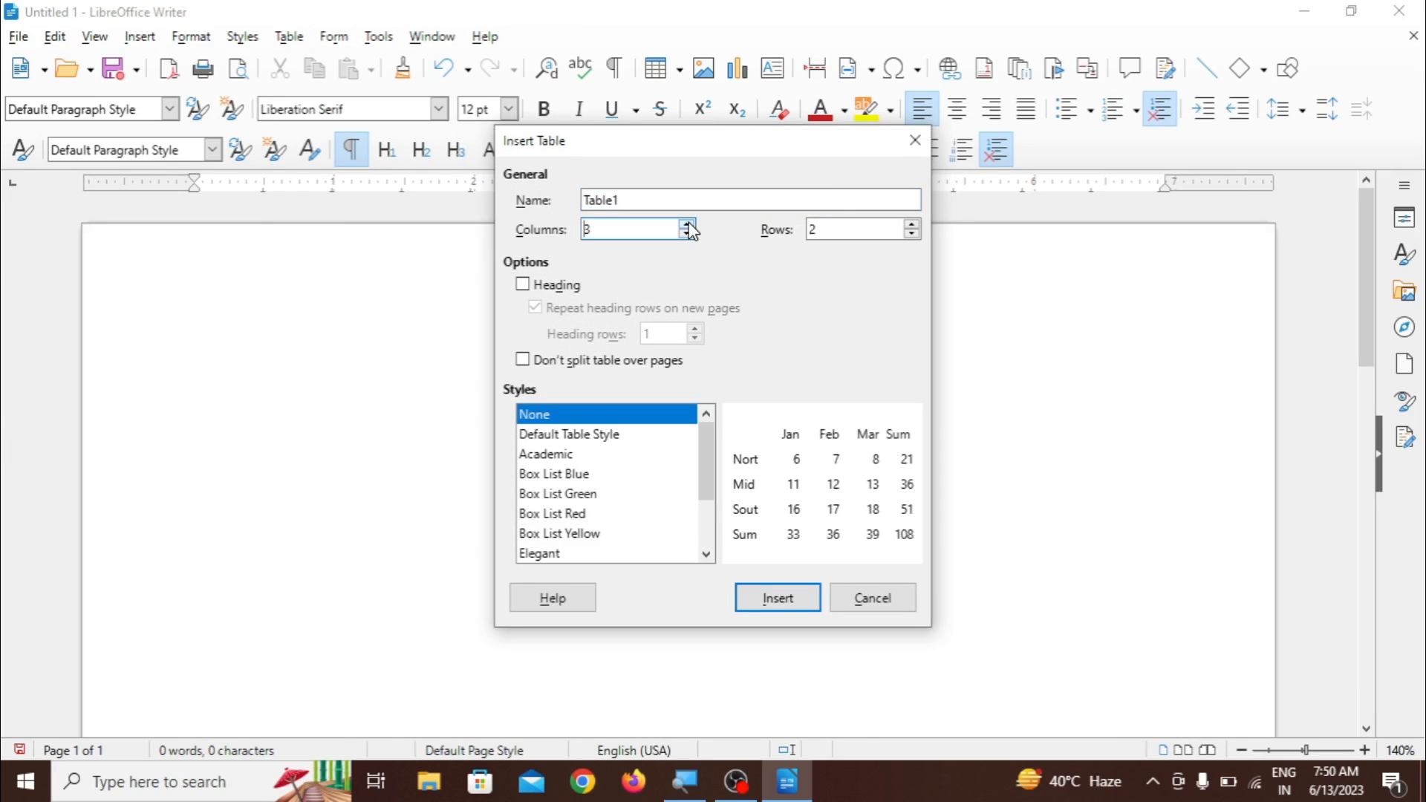
pyautogui.click(914, 224)
pyautogui.click(913, 224)
pyautogui.click(913, 224)
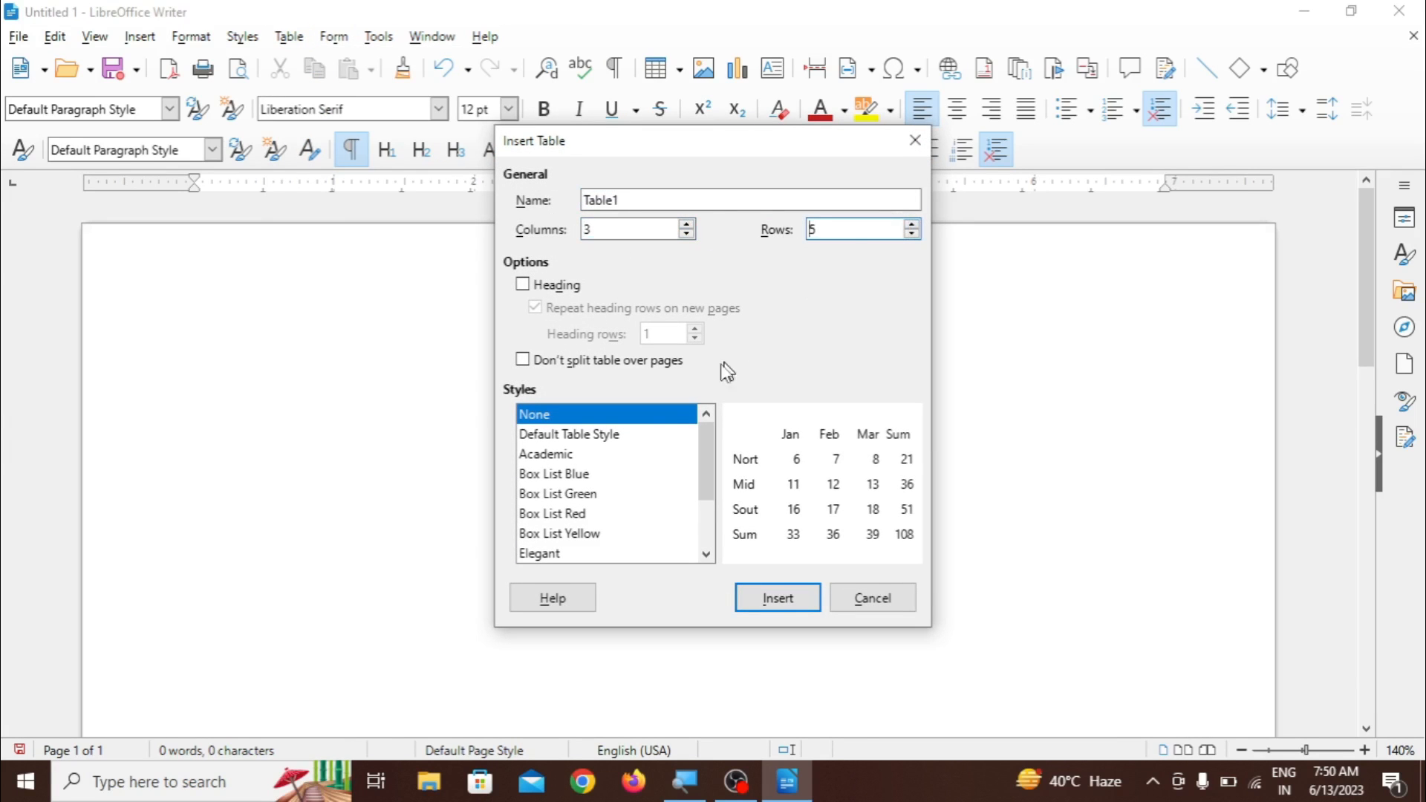
pyautogui.click(628, 443)
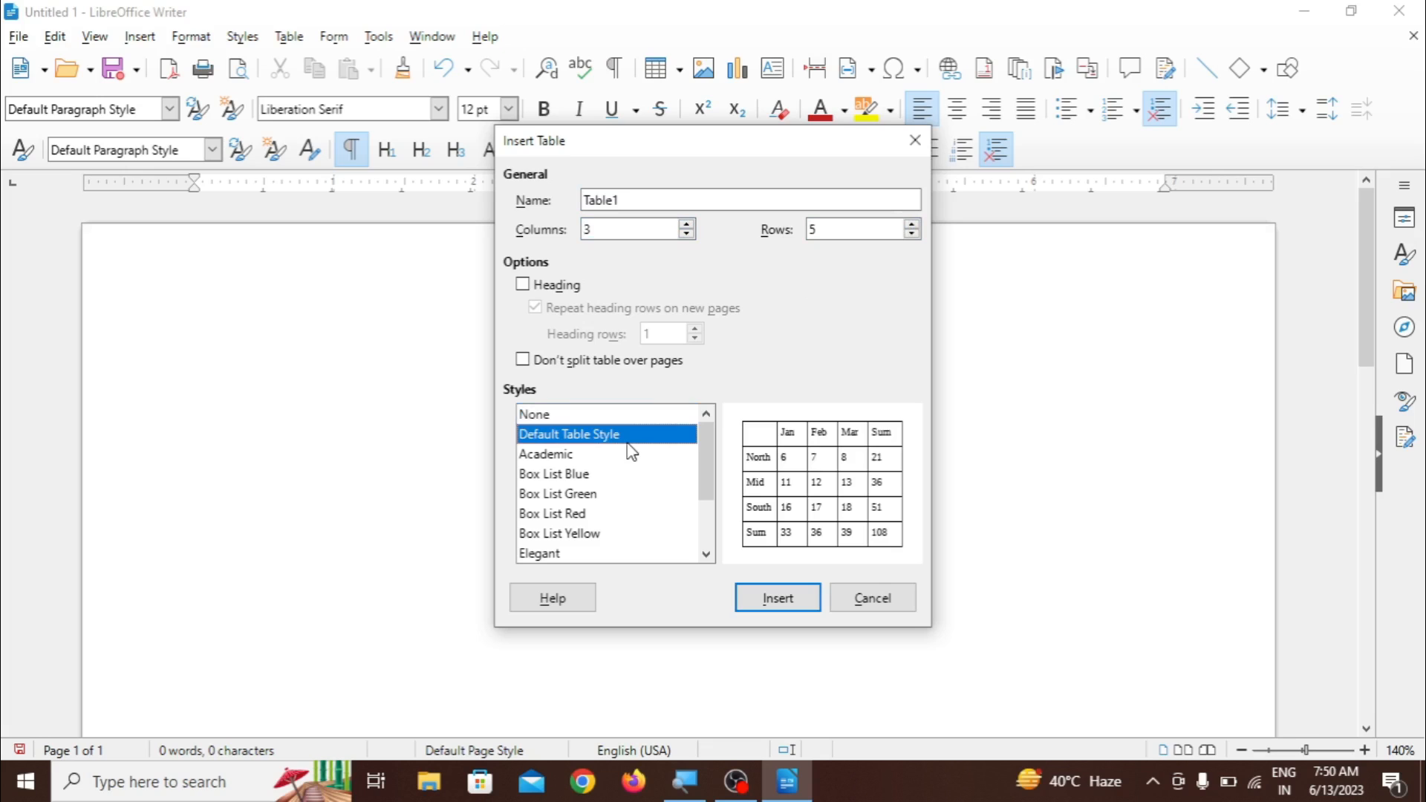
pyautogui.click(779, 597)
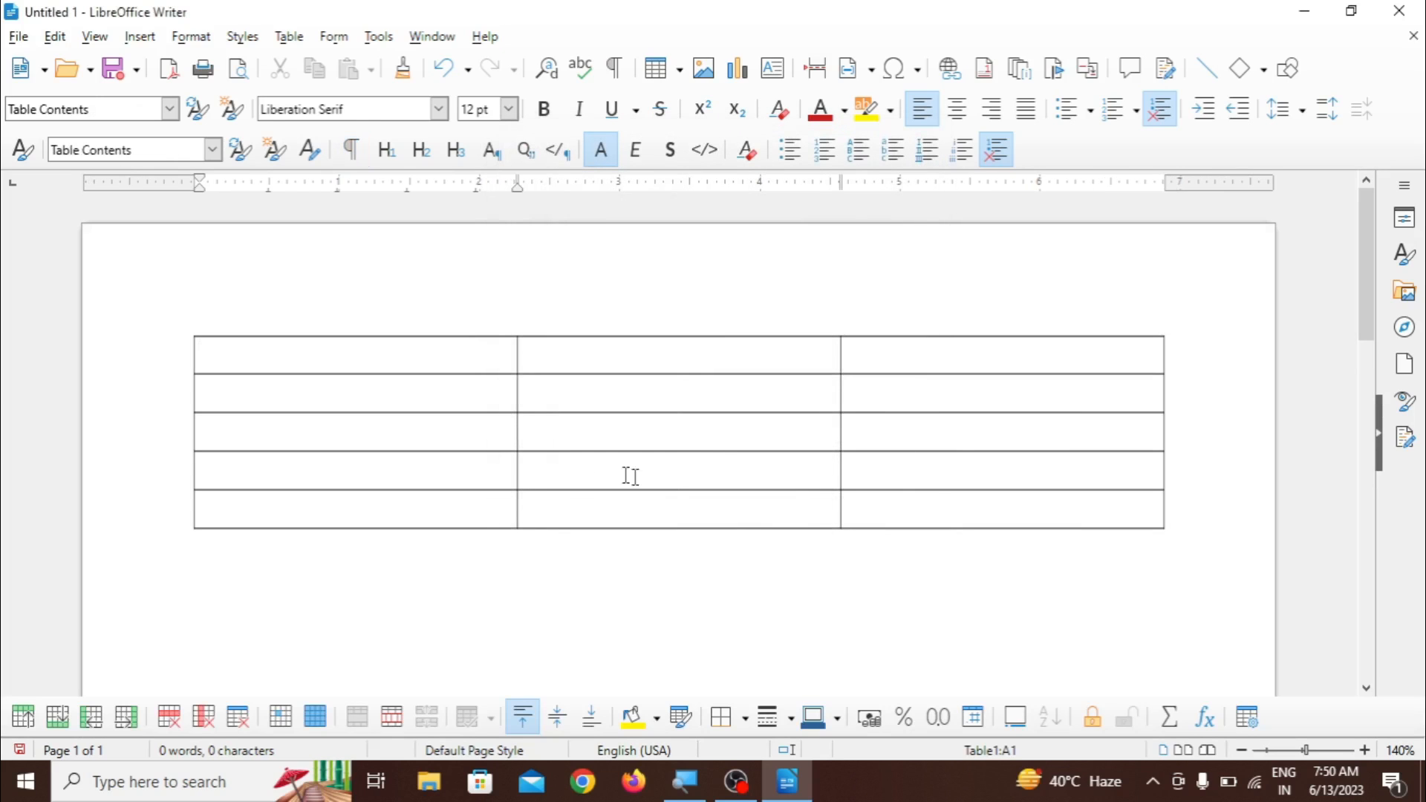
pyautogui.click(288, 36)
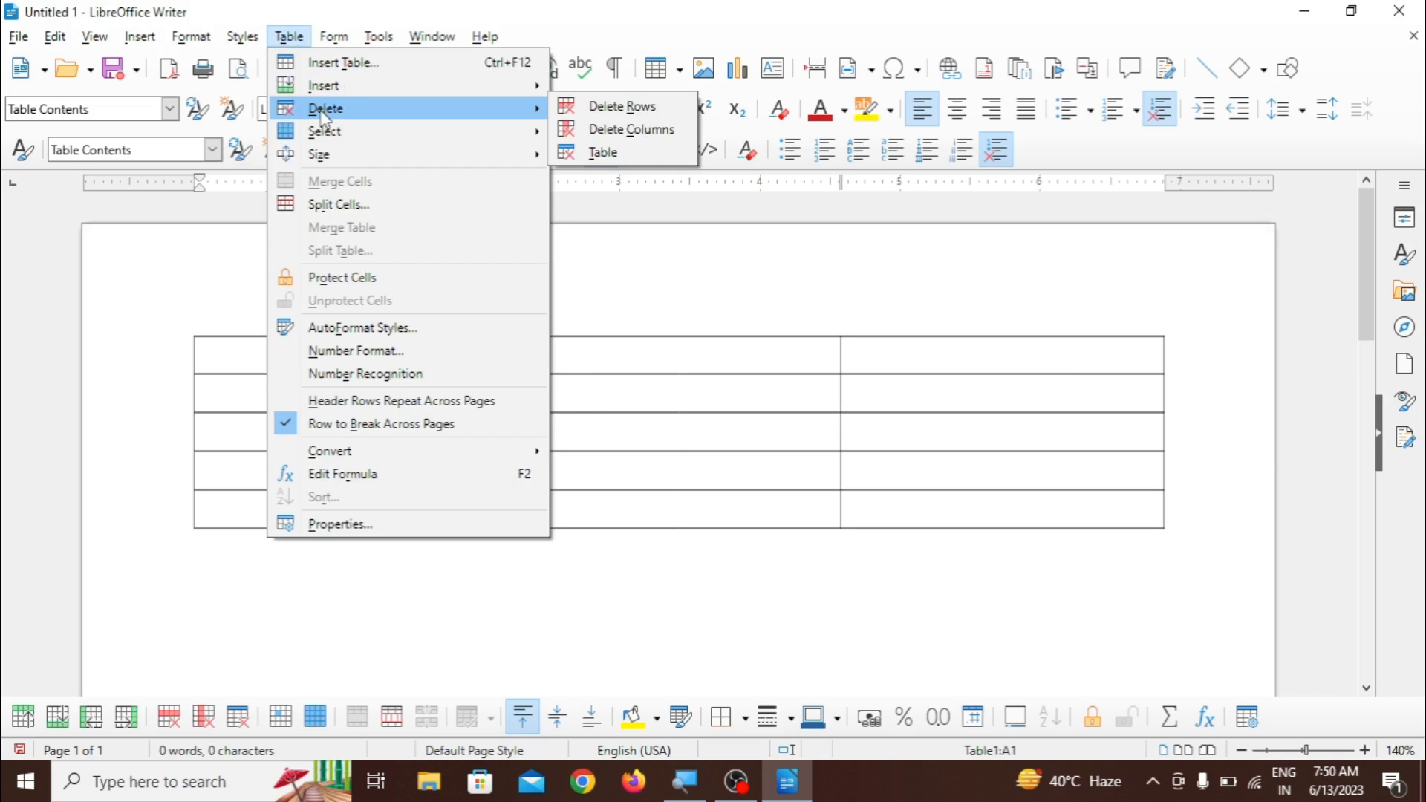
pyautogui.moveTo(328, 133)
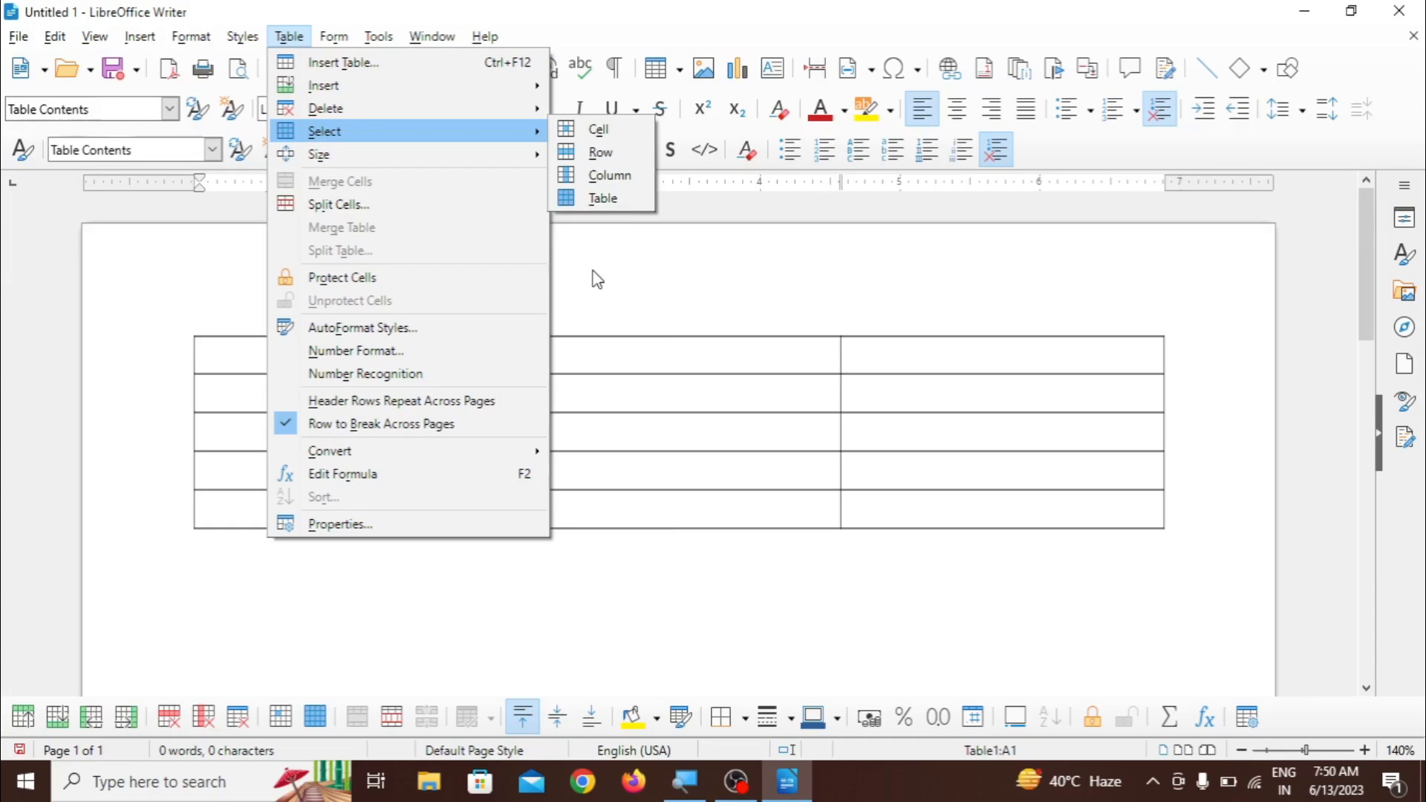
pyautogui.moveTo(480, 63)
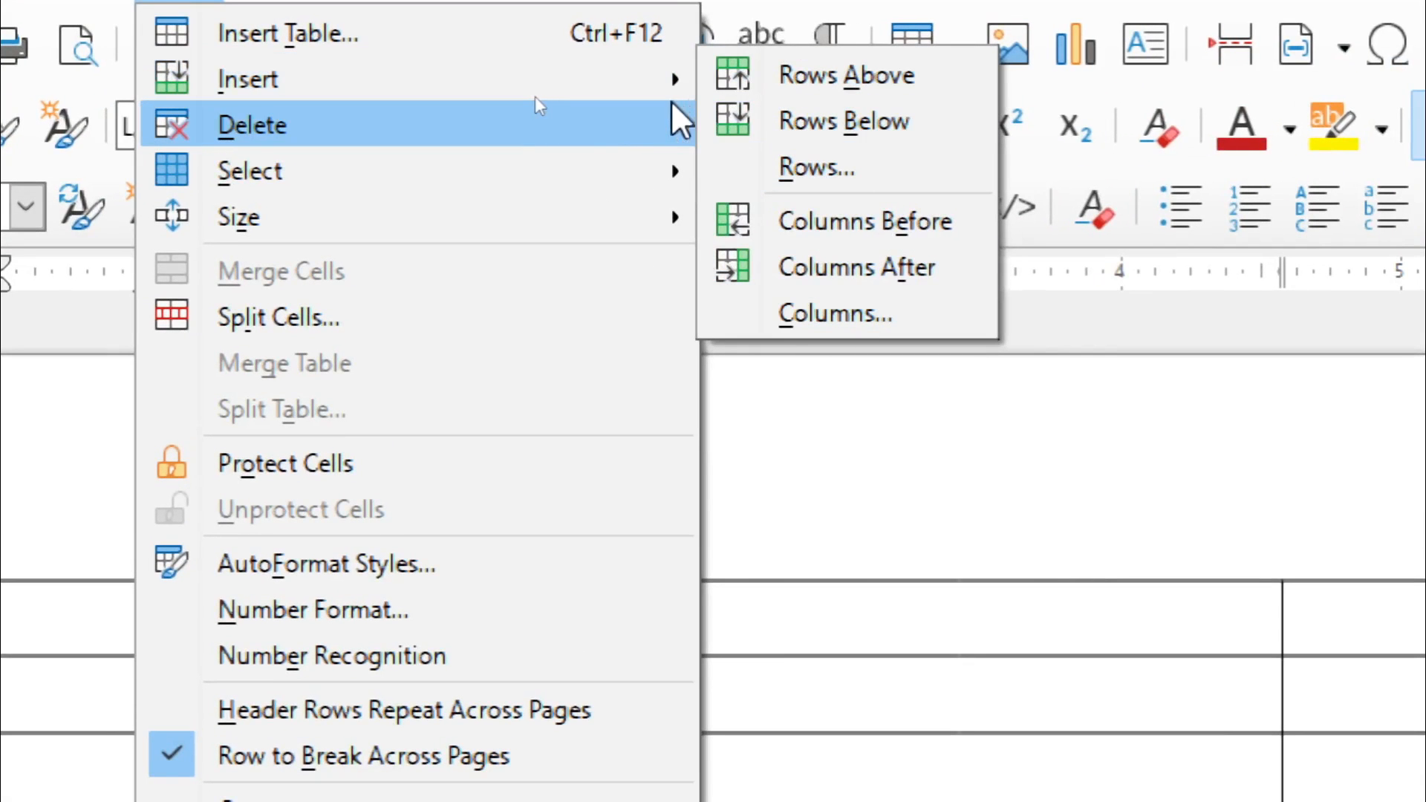
pyautogui.moveTo(635, 123)
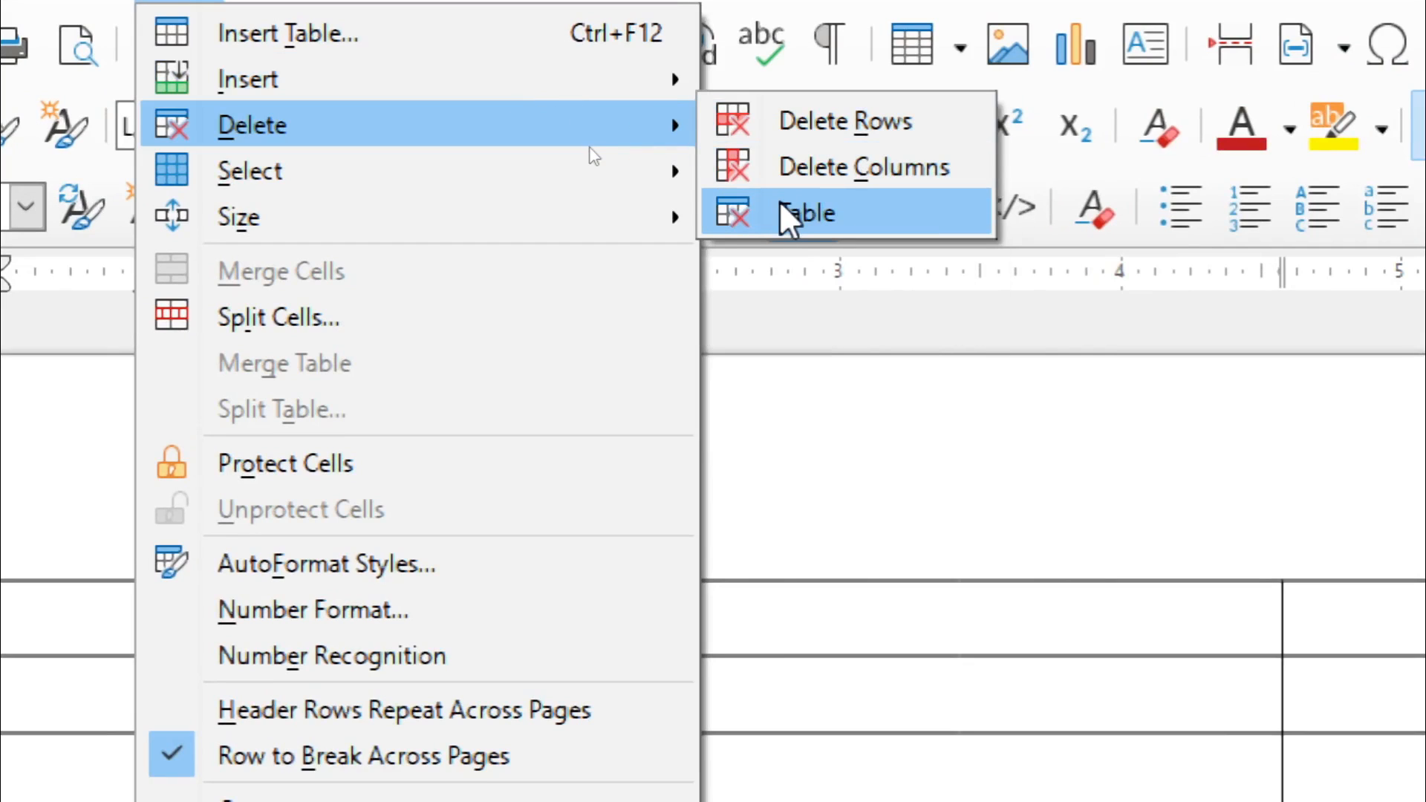
pyautogui.moveTo(676, 175)
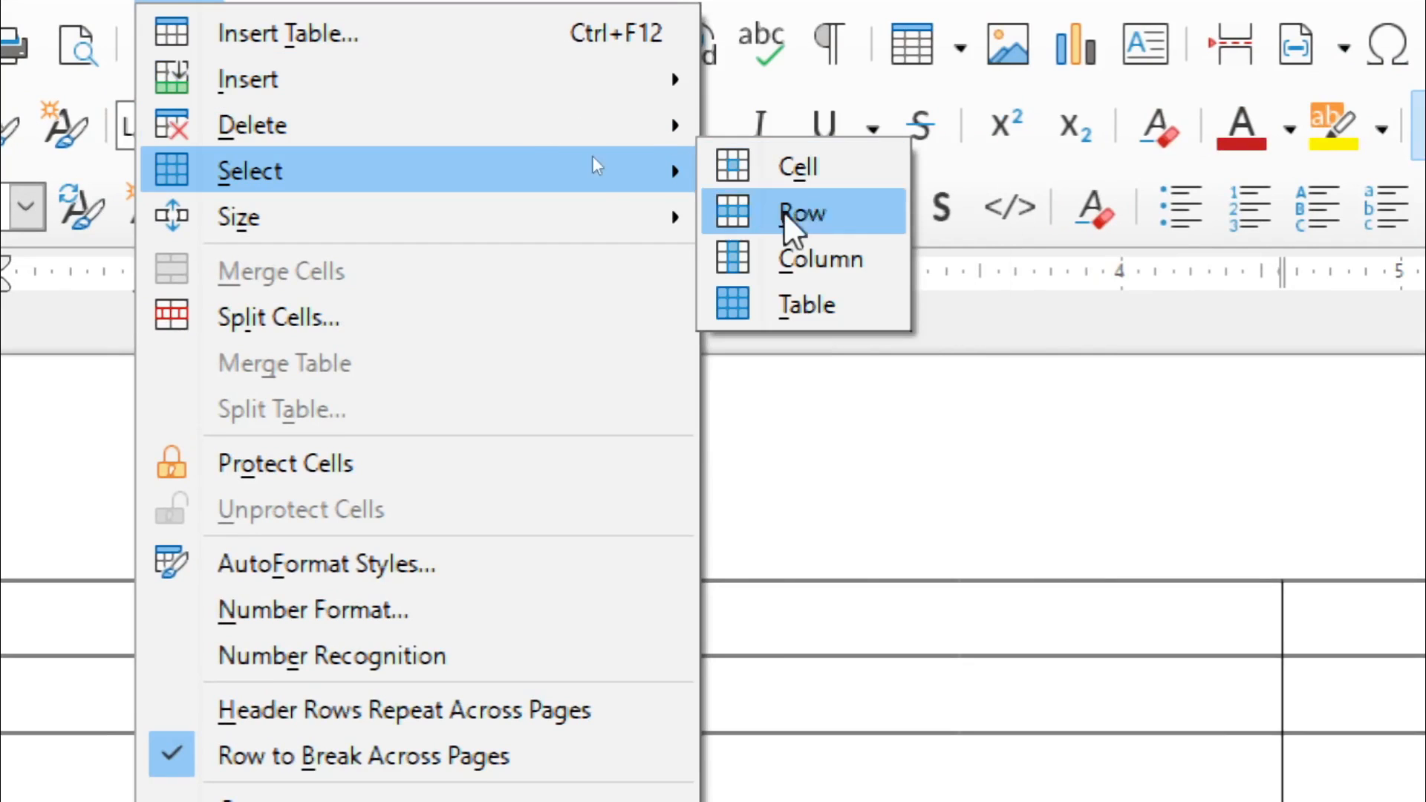
pyautogui.click(831, 412)
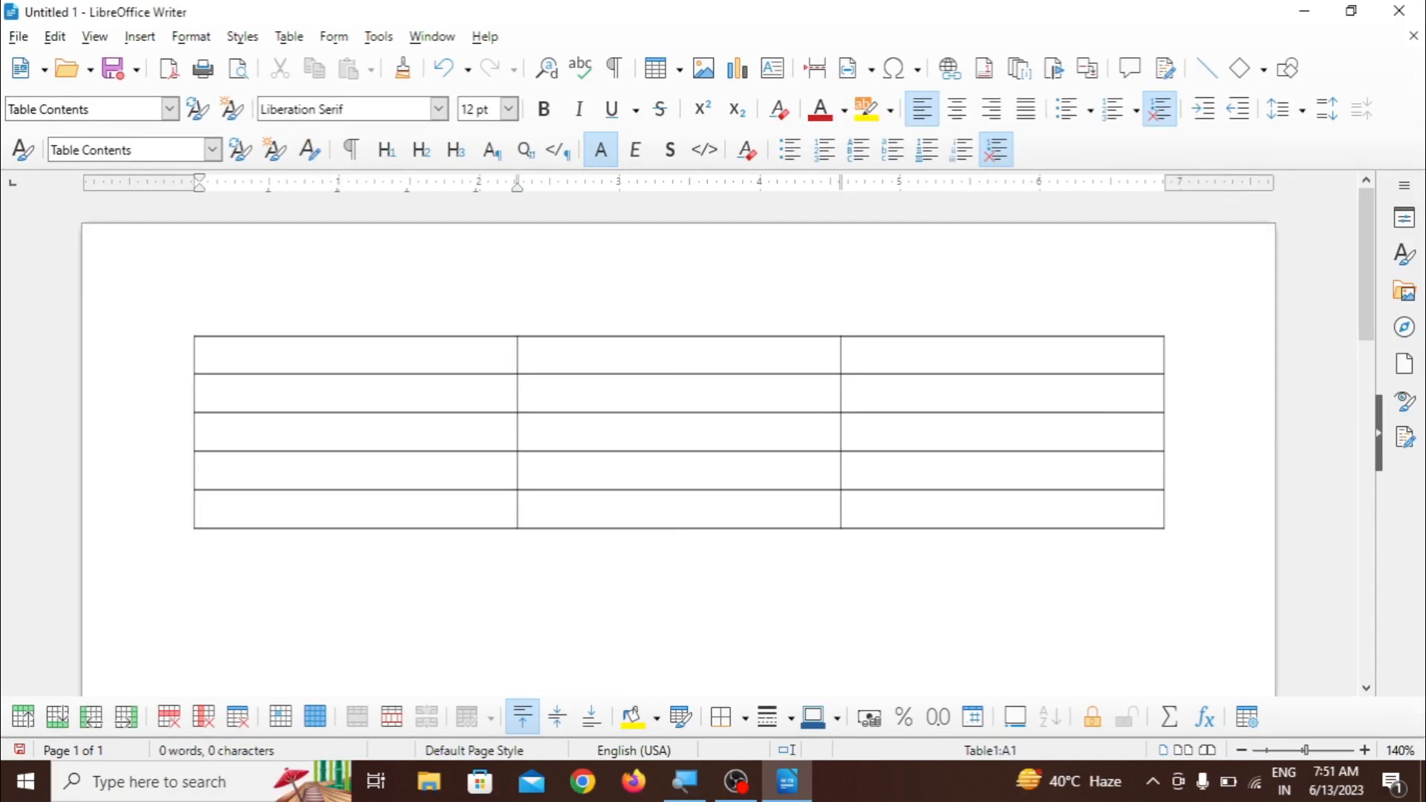
pyautogui.moveTo(395, 364); pyautogui.dragTo(409, 510)
pyautogui.click(408, 431)
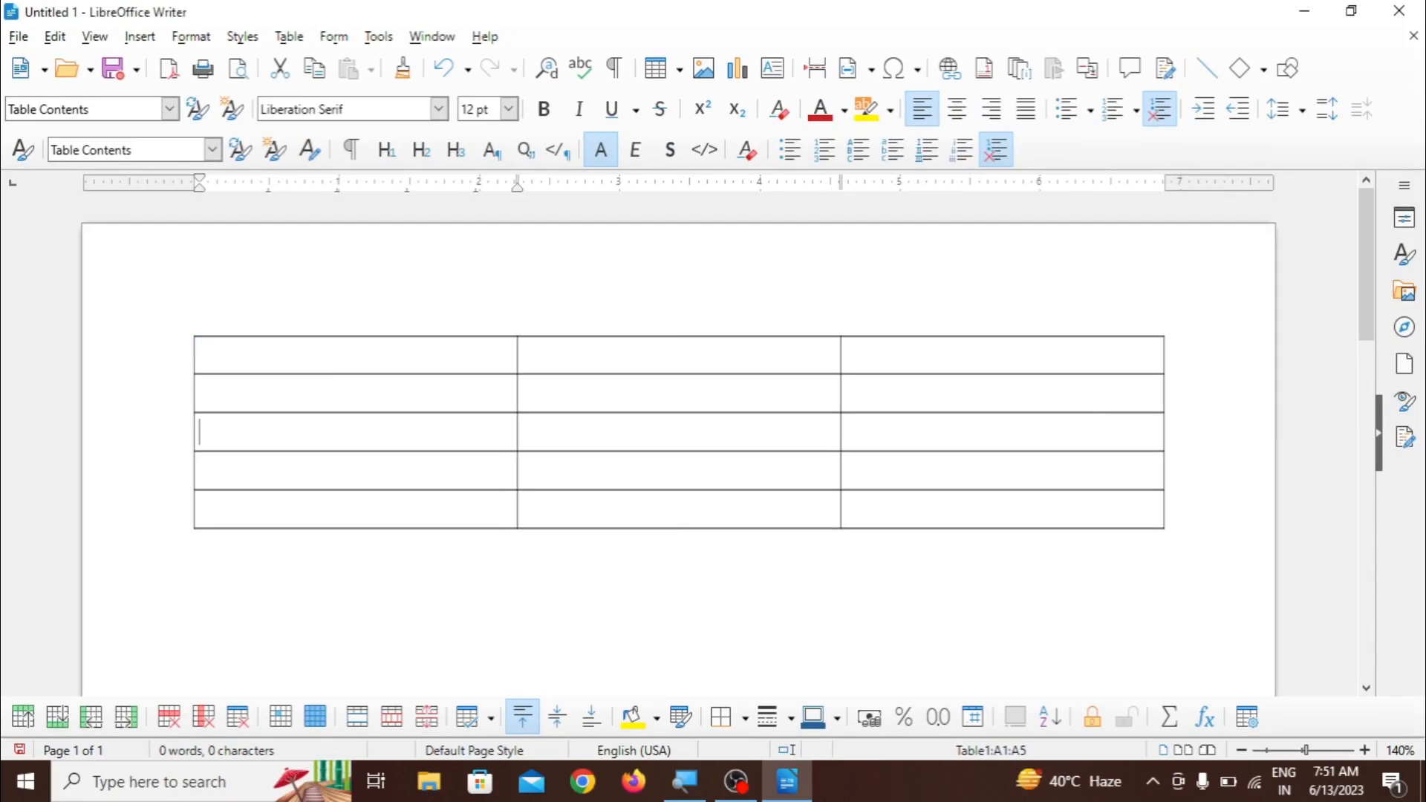
# - Select the first cell of the table's top row with the table's cell selection command
pyautogui.click(302, 369)
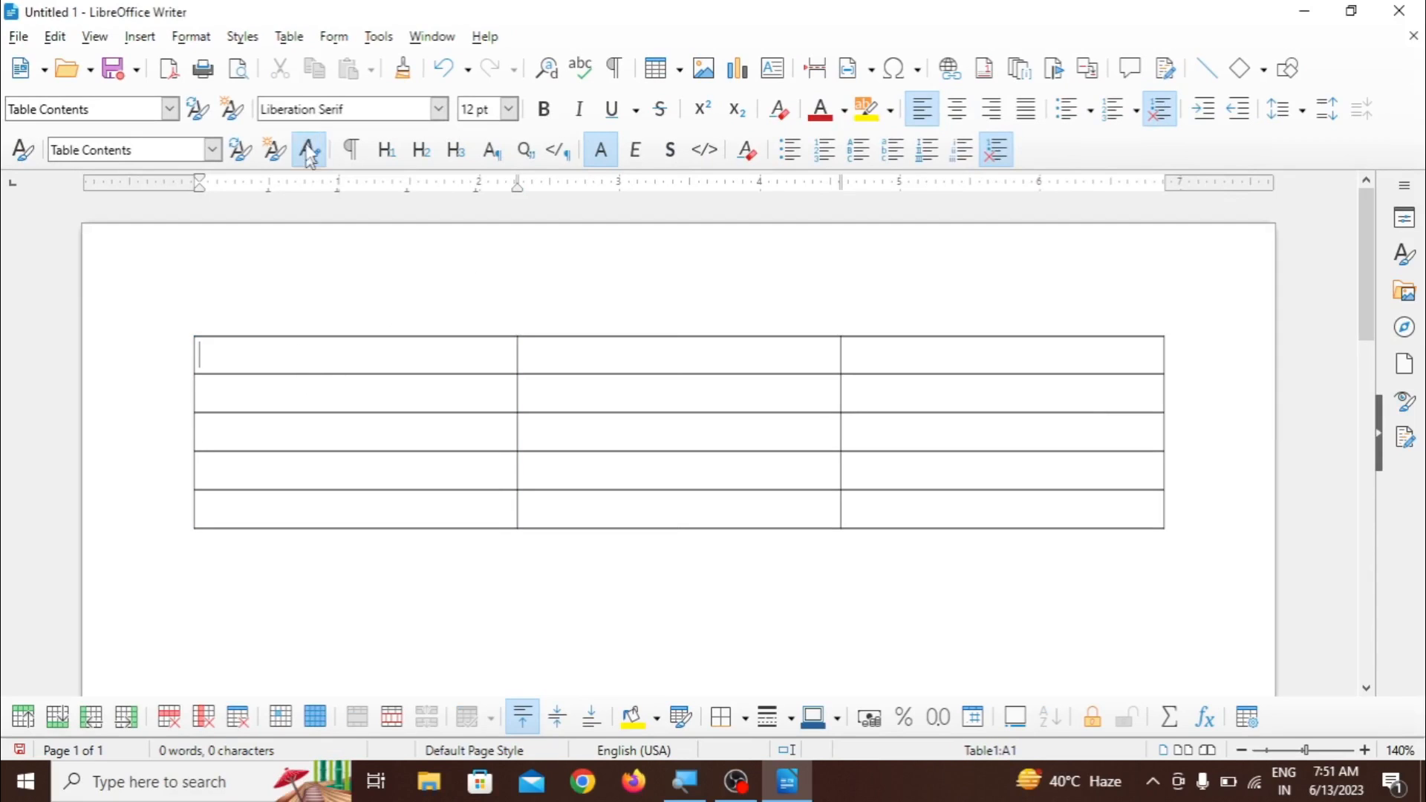
pyautogui.click(290, 43)
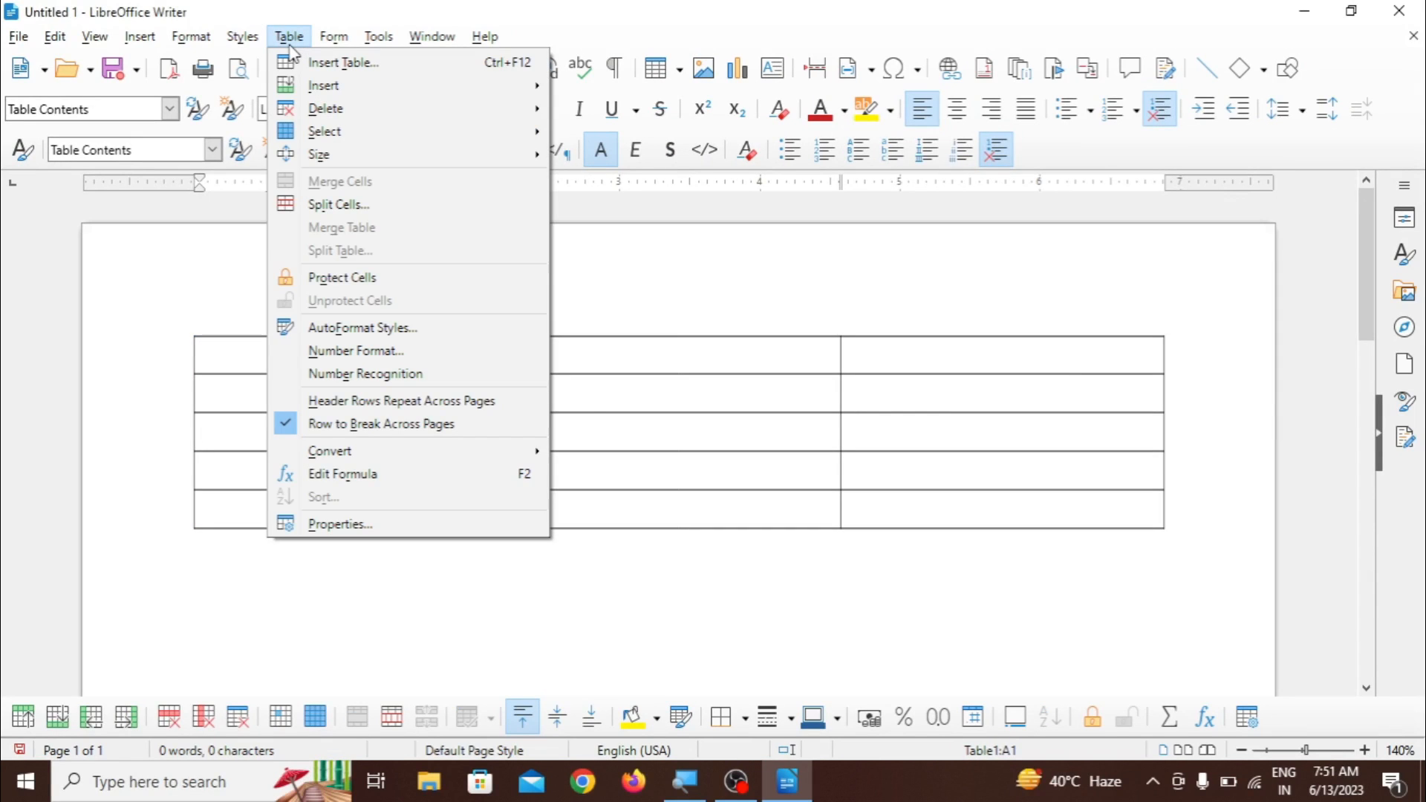
pyautogui.moveTo(323, 136)
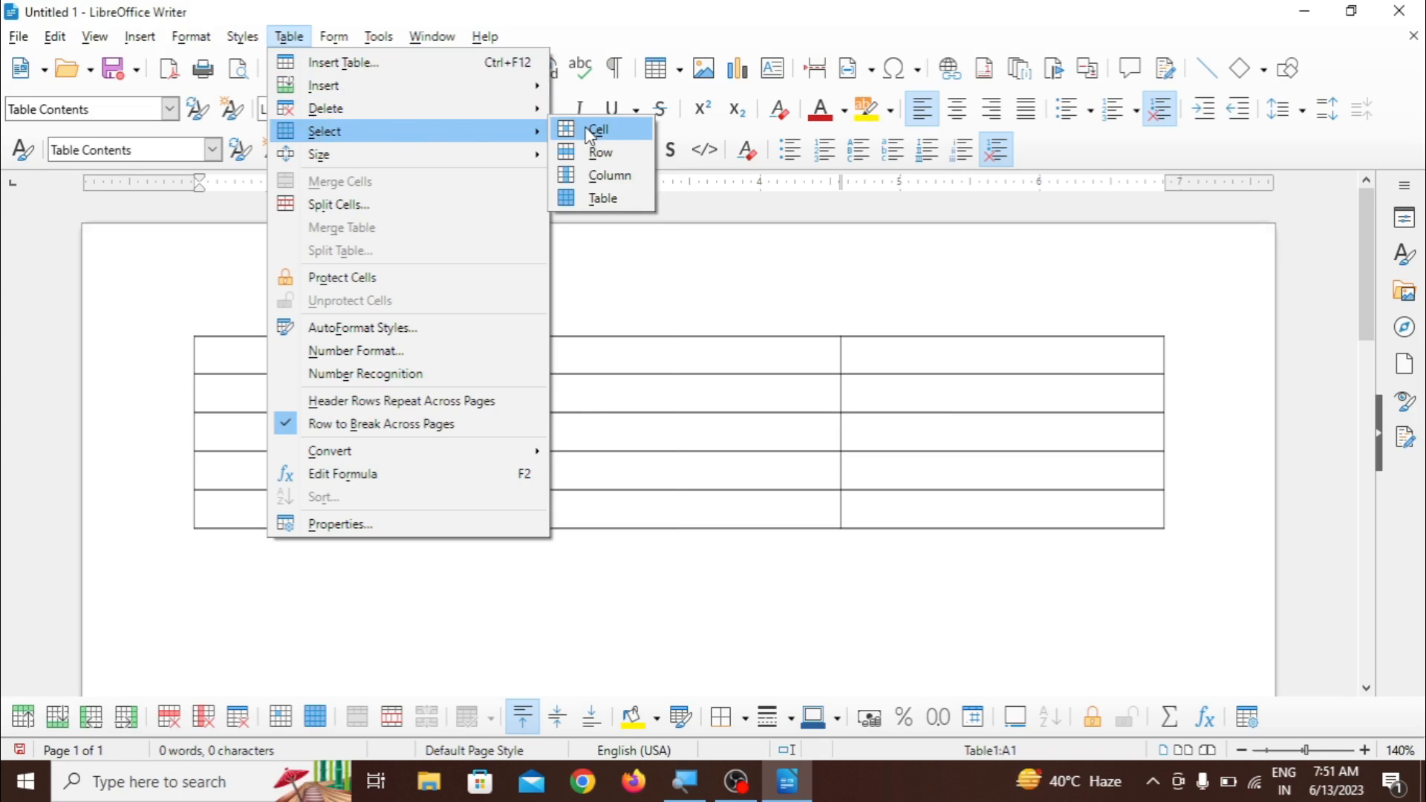
pyautogui.click(608, 136)
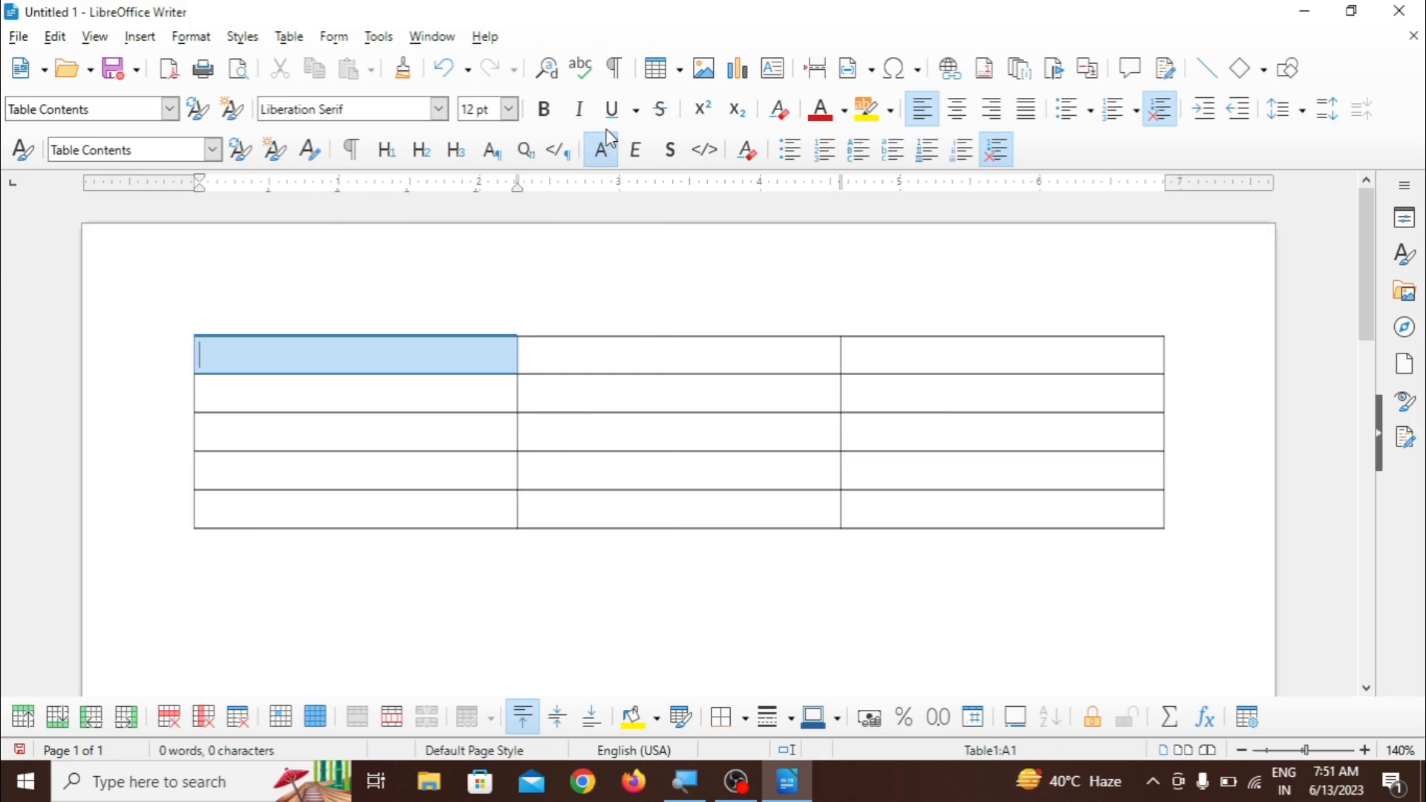
# - Select the table's entire second row with the row selection command
pyautogui.press('Down')
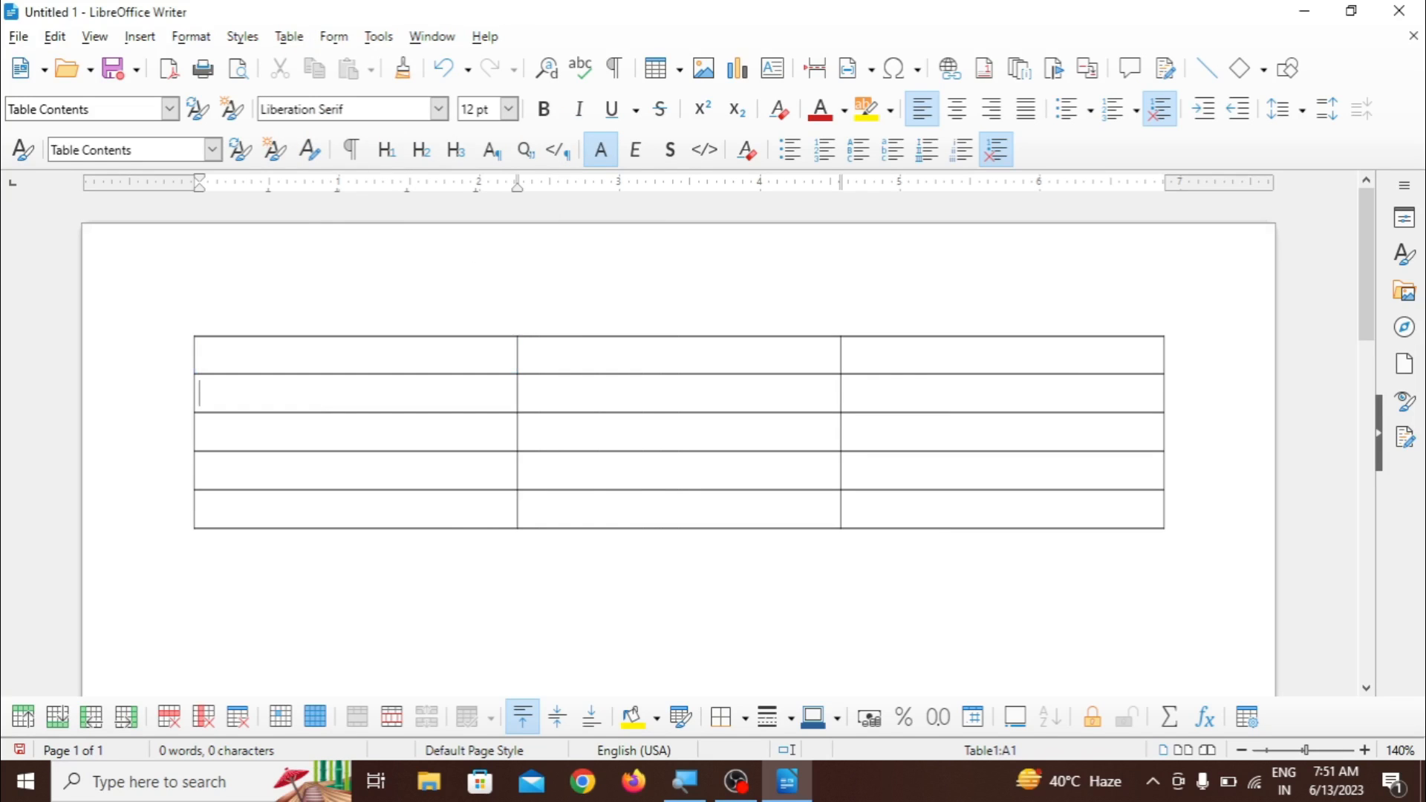
pyautogui.click(283, 37)
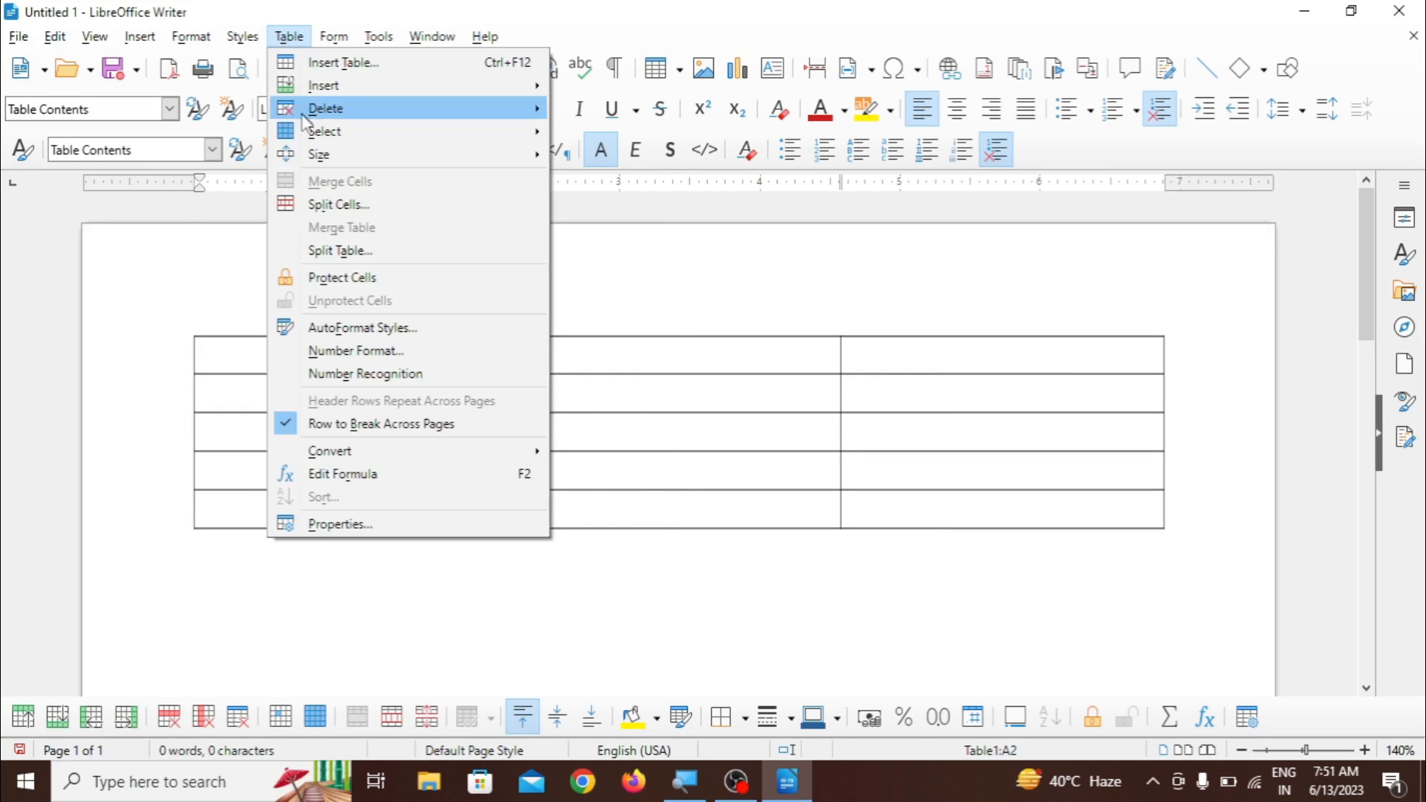
pyautogui.moveTo(520, 154)
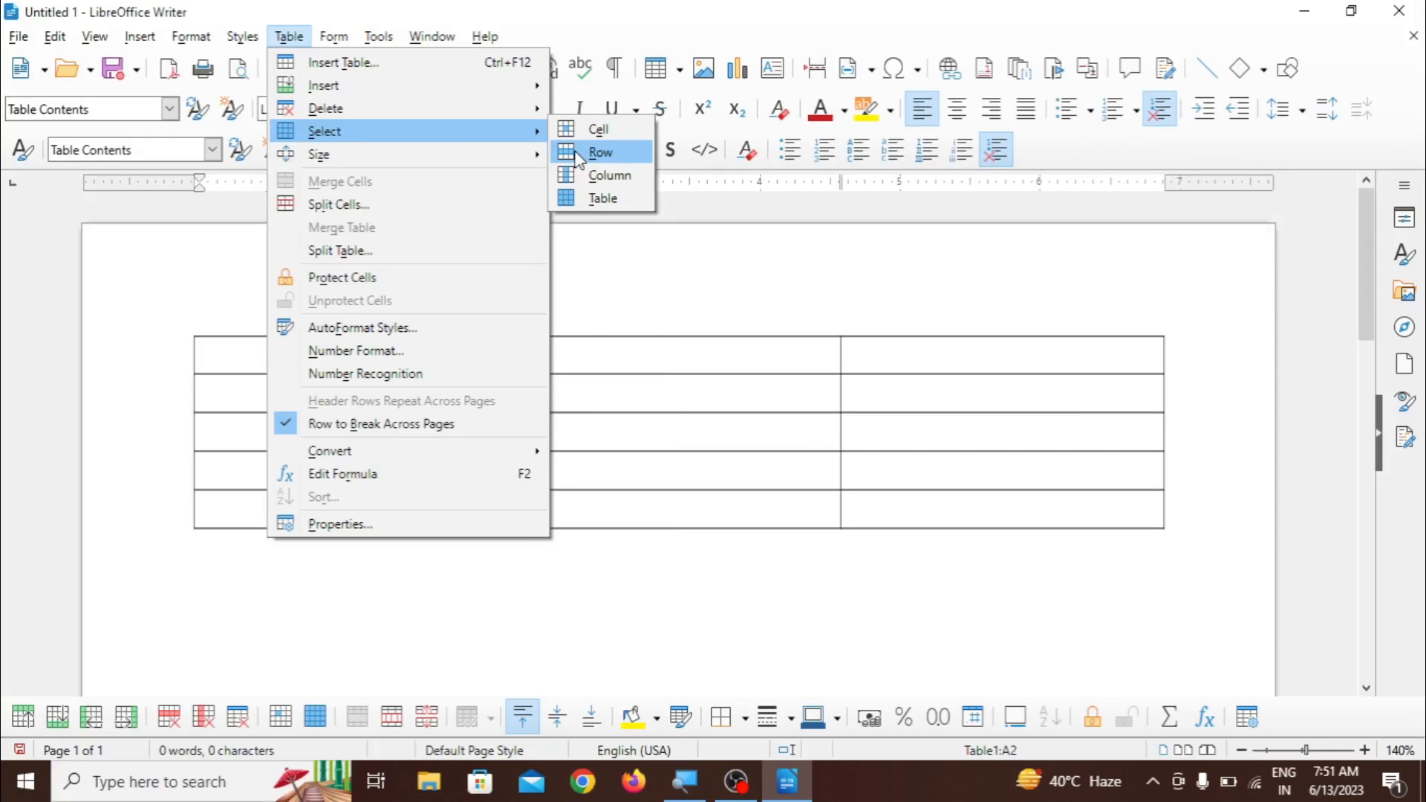
pyautogui.click(579, 154)
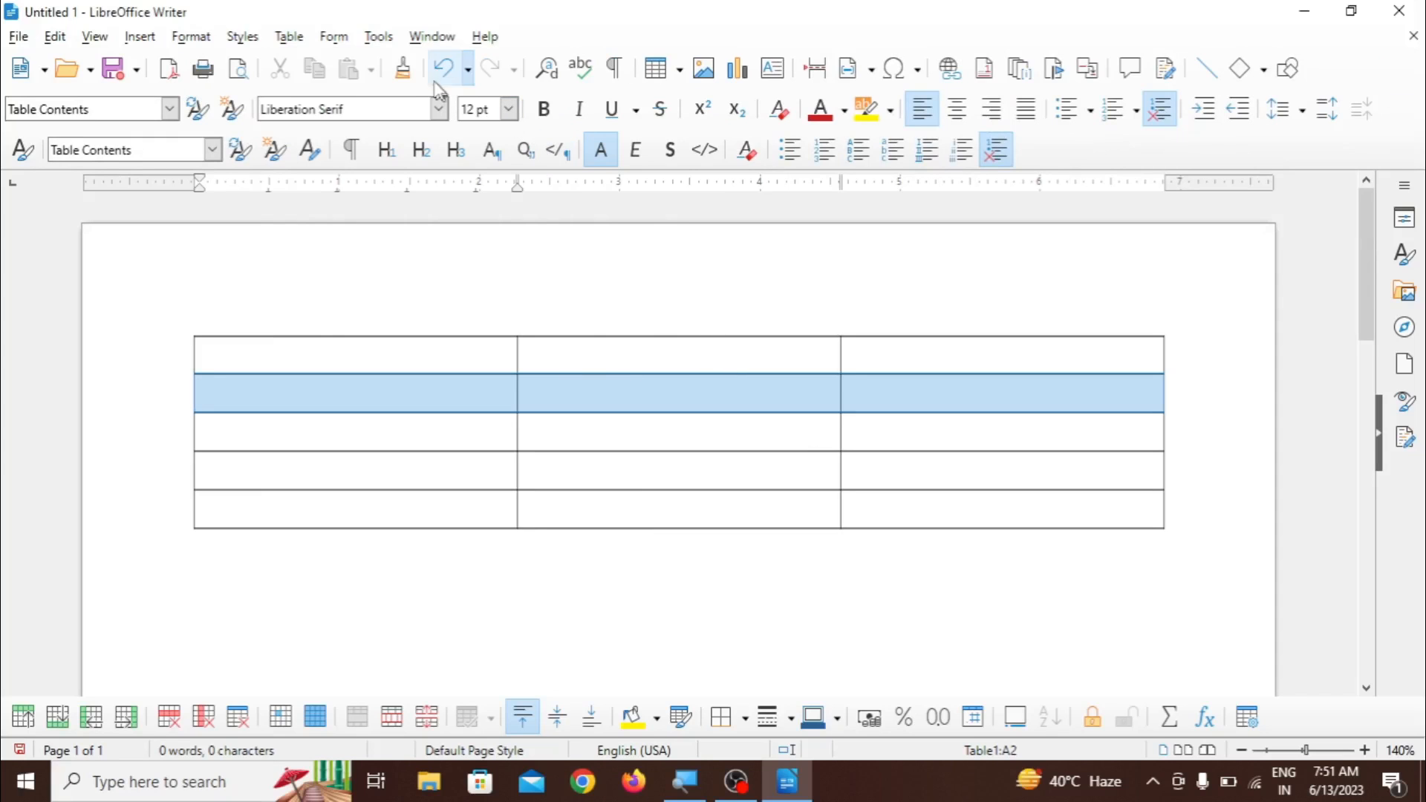
# - Select the table's entire first column with the column selection command
pyautogui.click(289, 36)
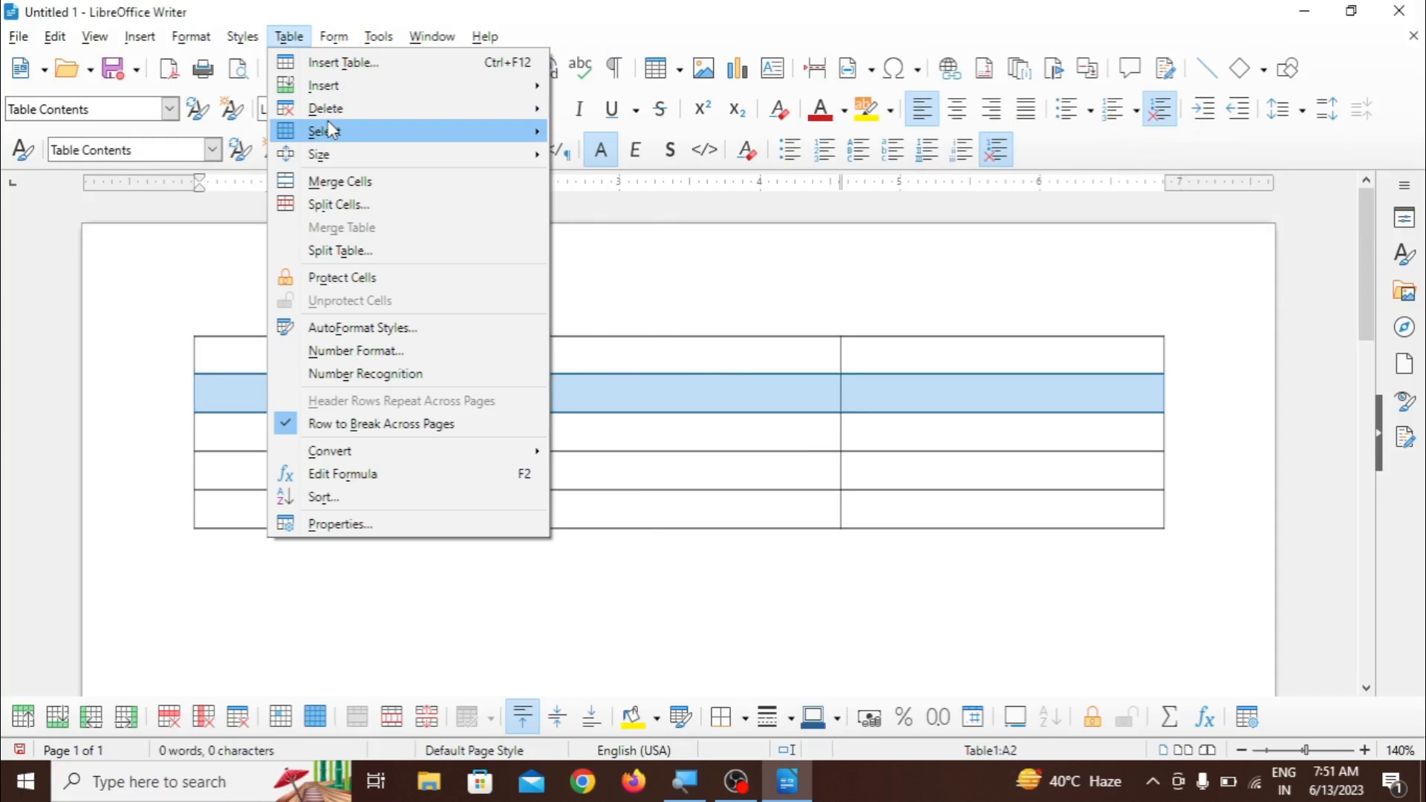
pyautogui.moveTo(333, 130)
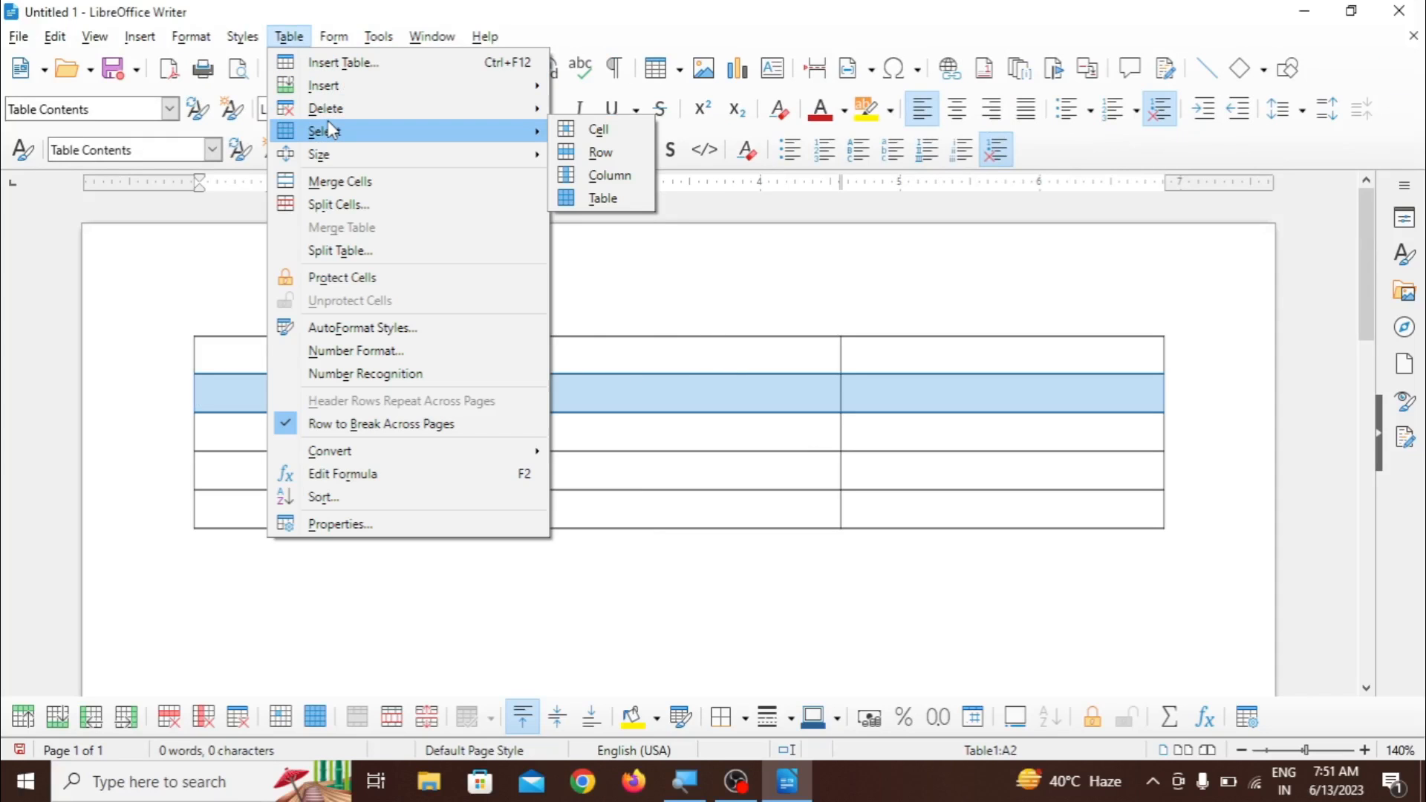
pyautogui.click(572, 176)
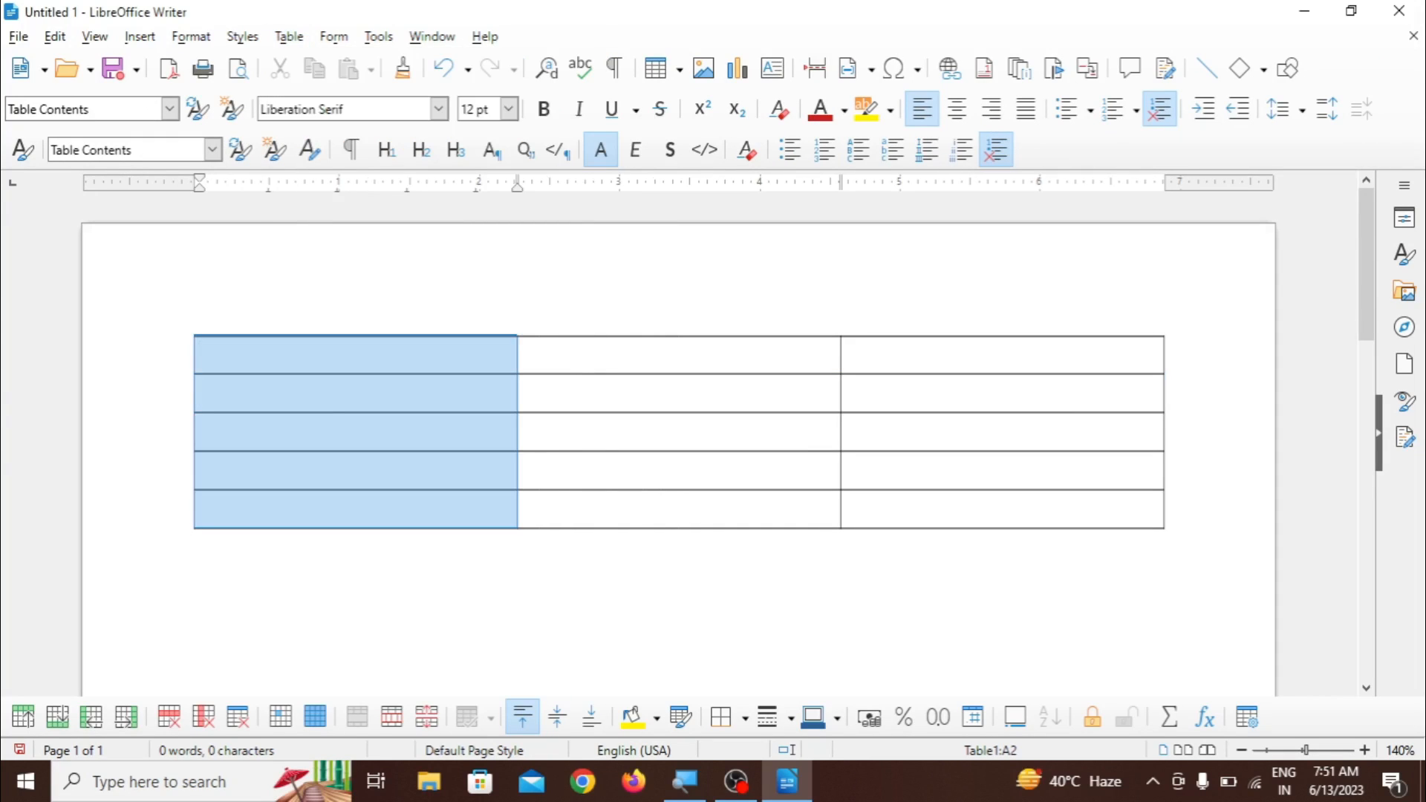
pyautogui.click(524, 394)
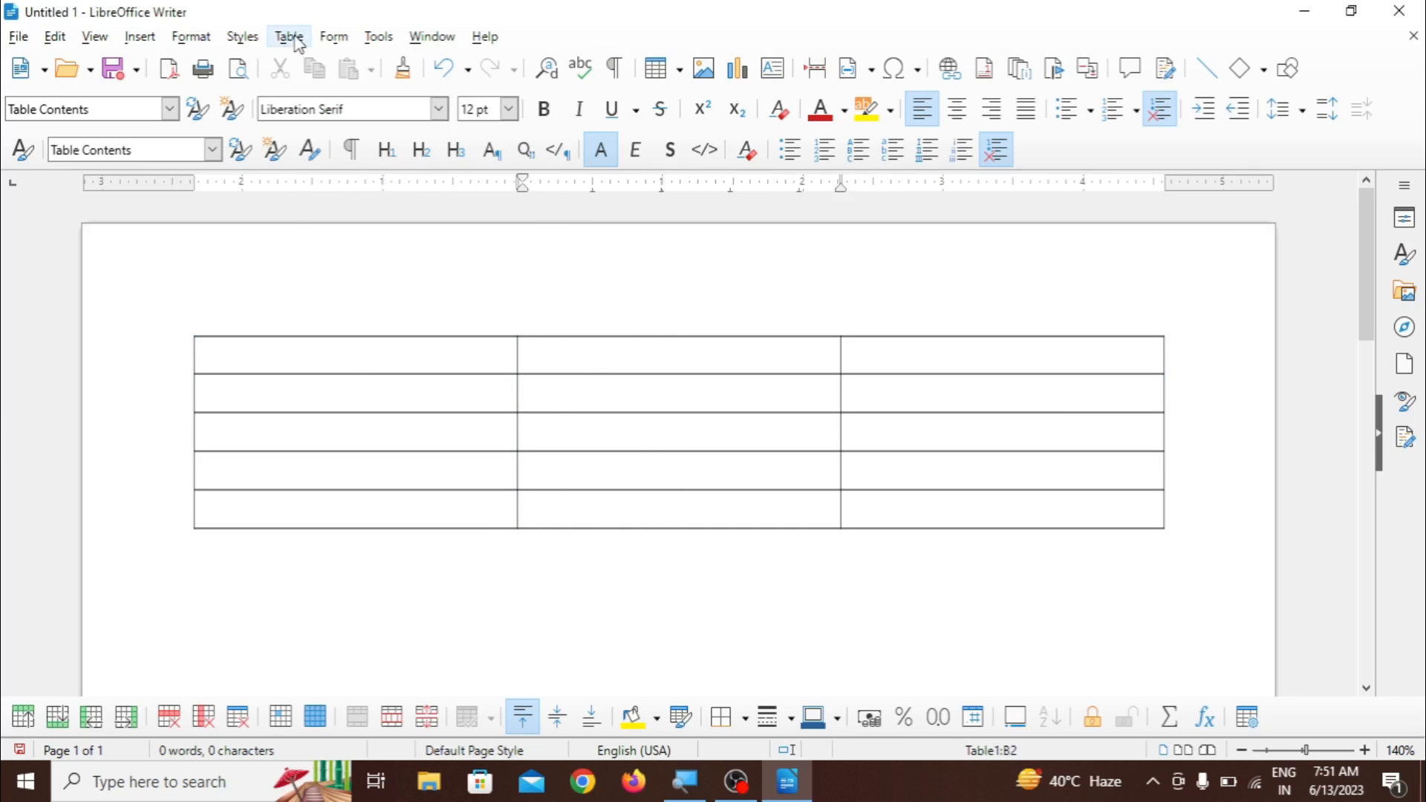
pyautogui.click(289, 37)
pyautogui.moveTo(327, 132)
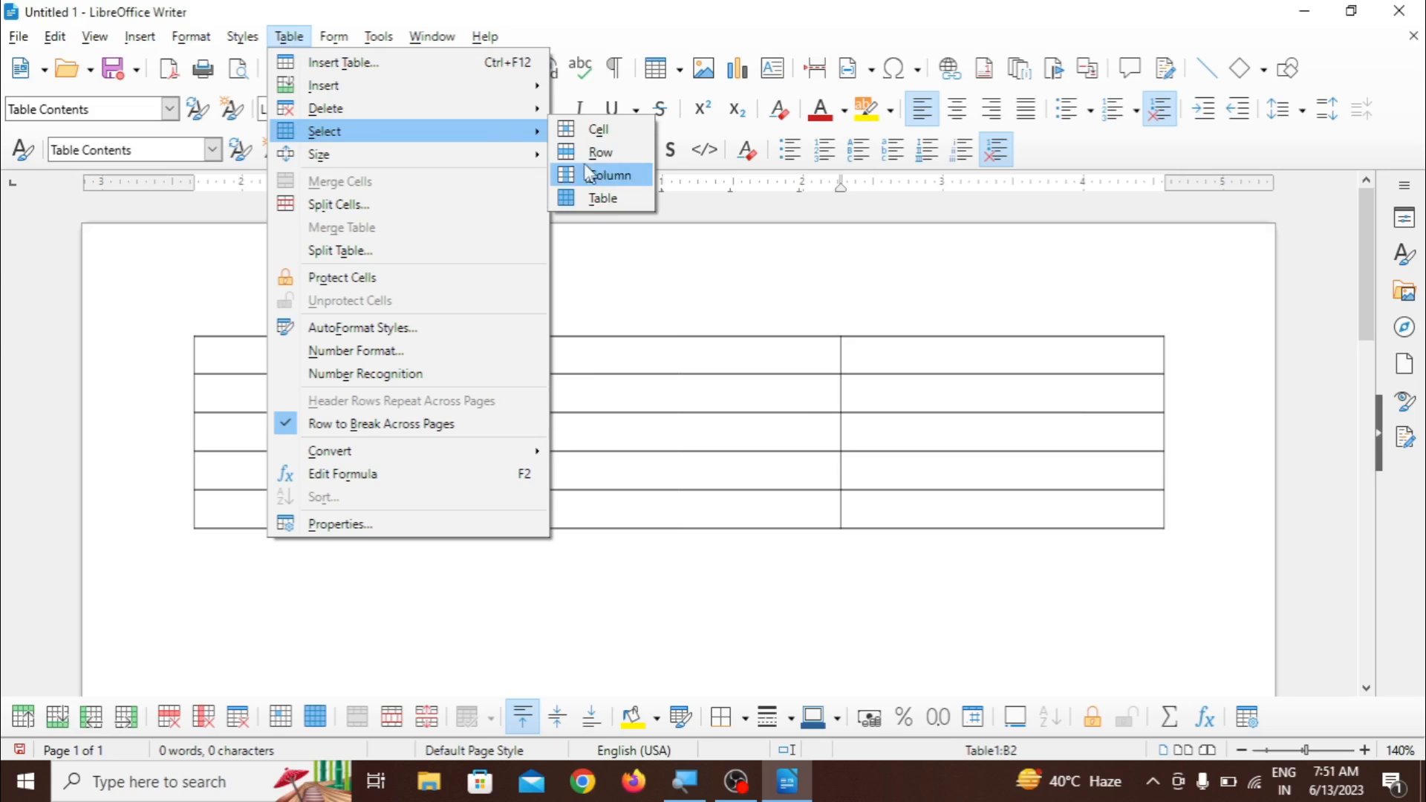
pyautogui.moveTo(521, 157)
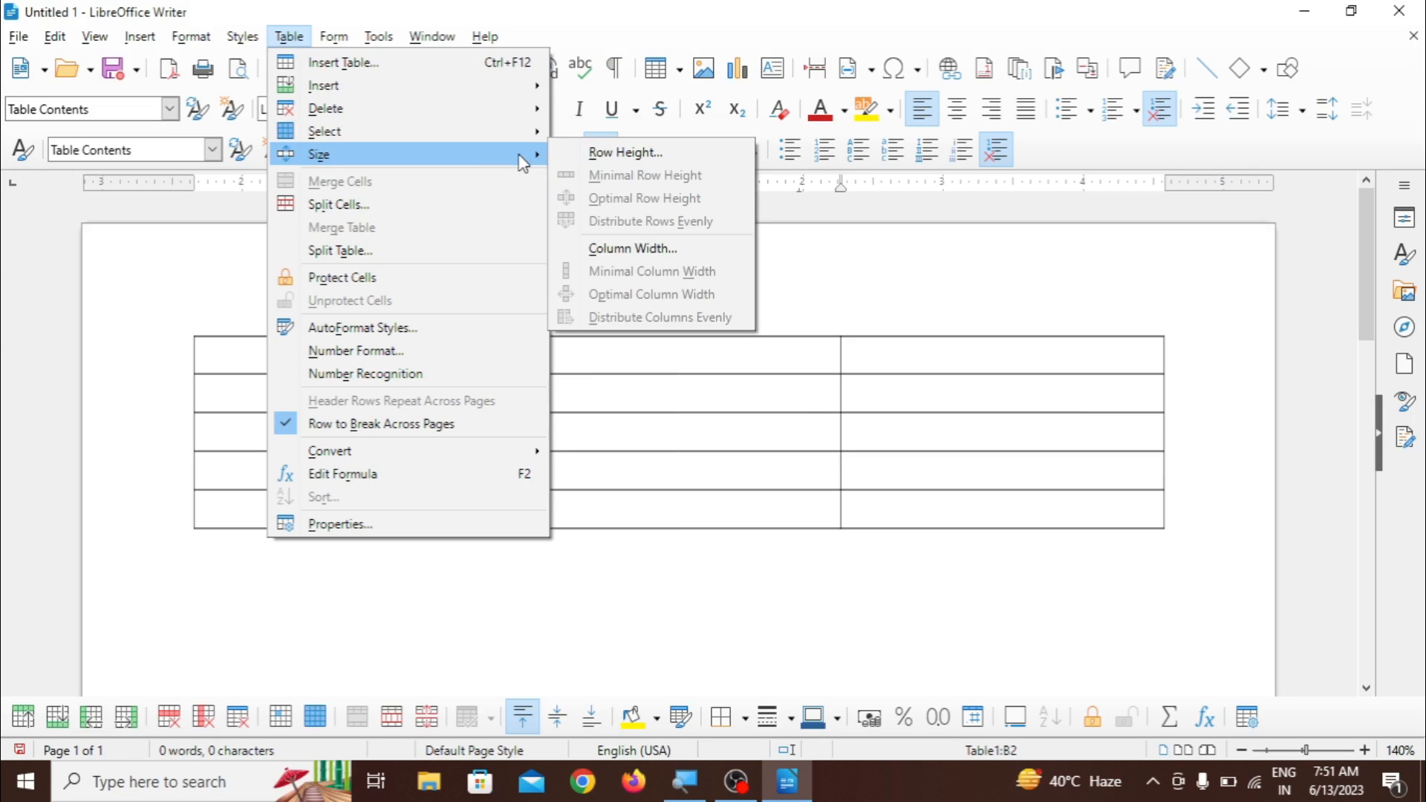
pyautogui.click(724, 407)
# - Set the height of the table's second row to 0.35 inches
pyautogui.click(509, 384)
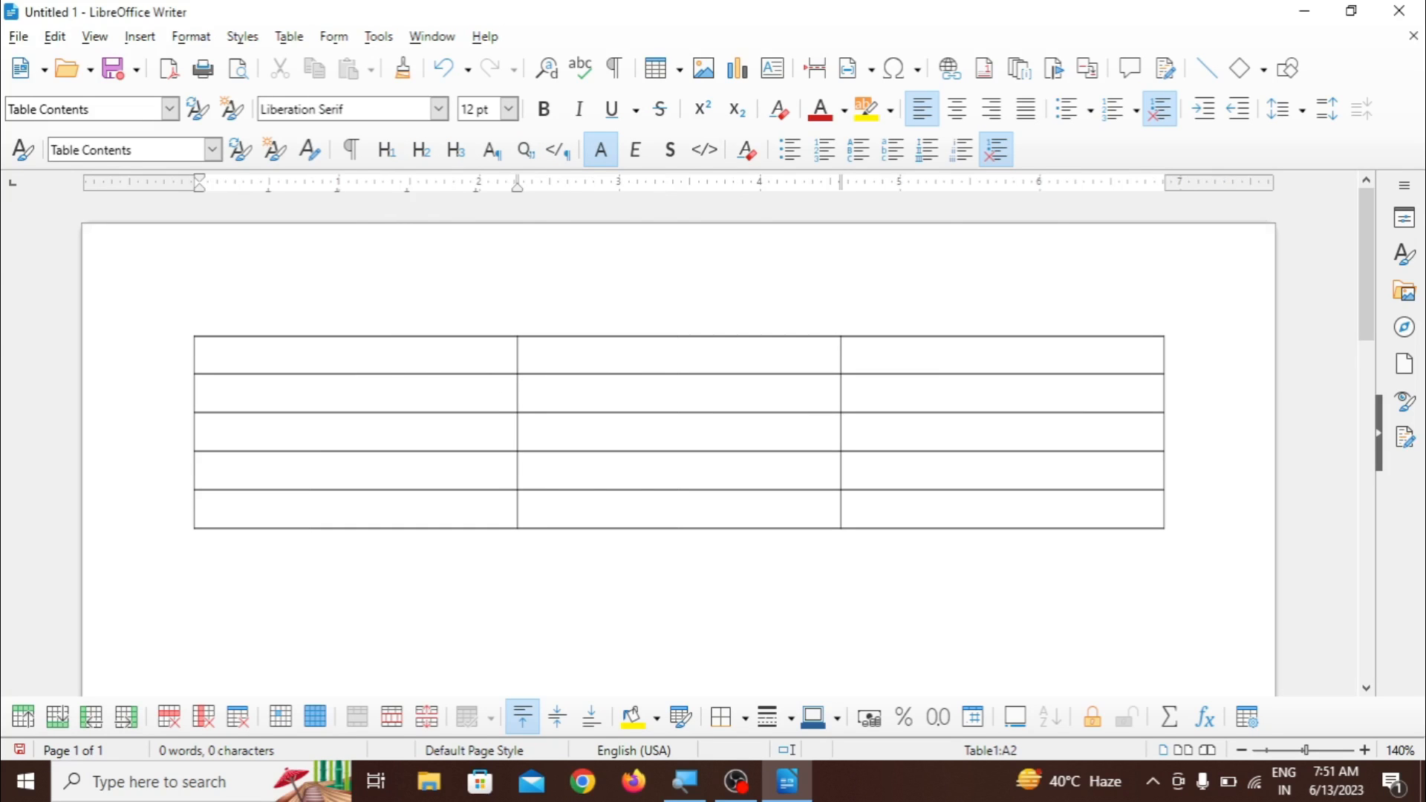
pyautogui.click(289, 36)
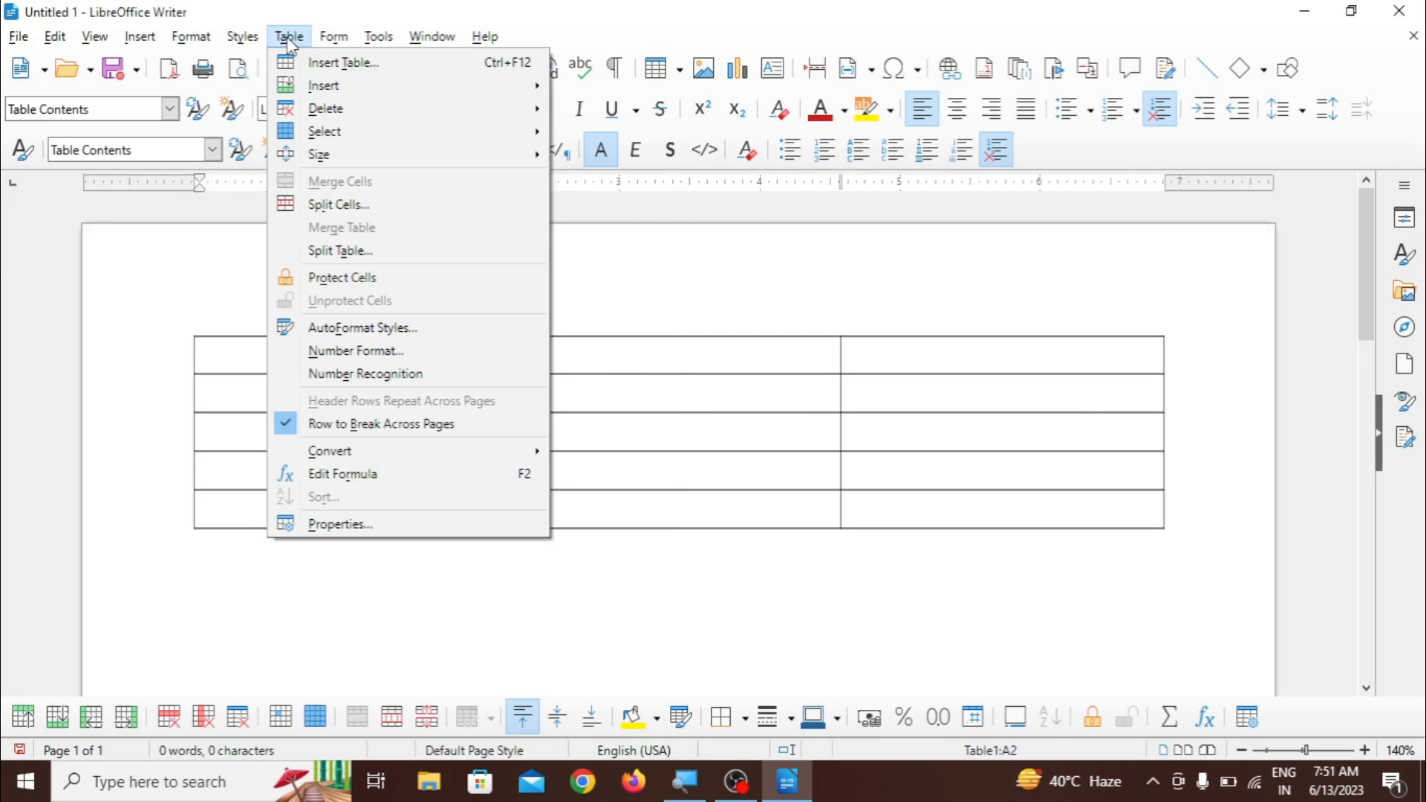
pyautogui.moveTo(335, 161)
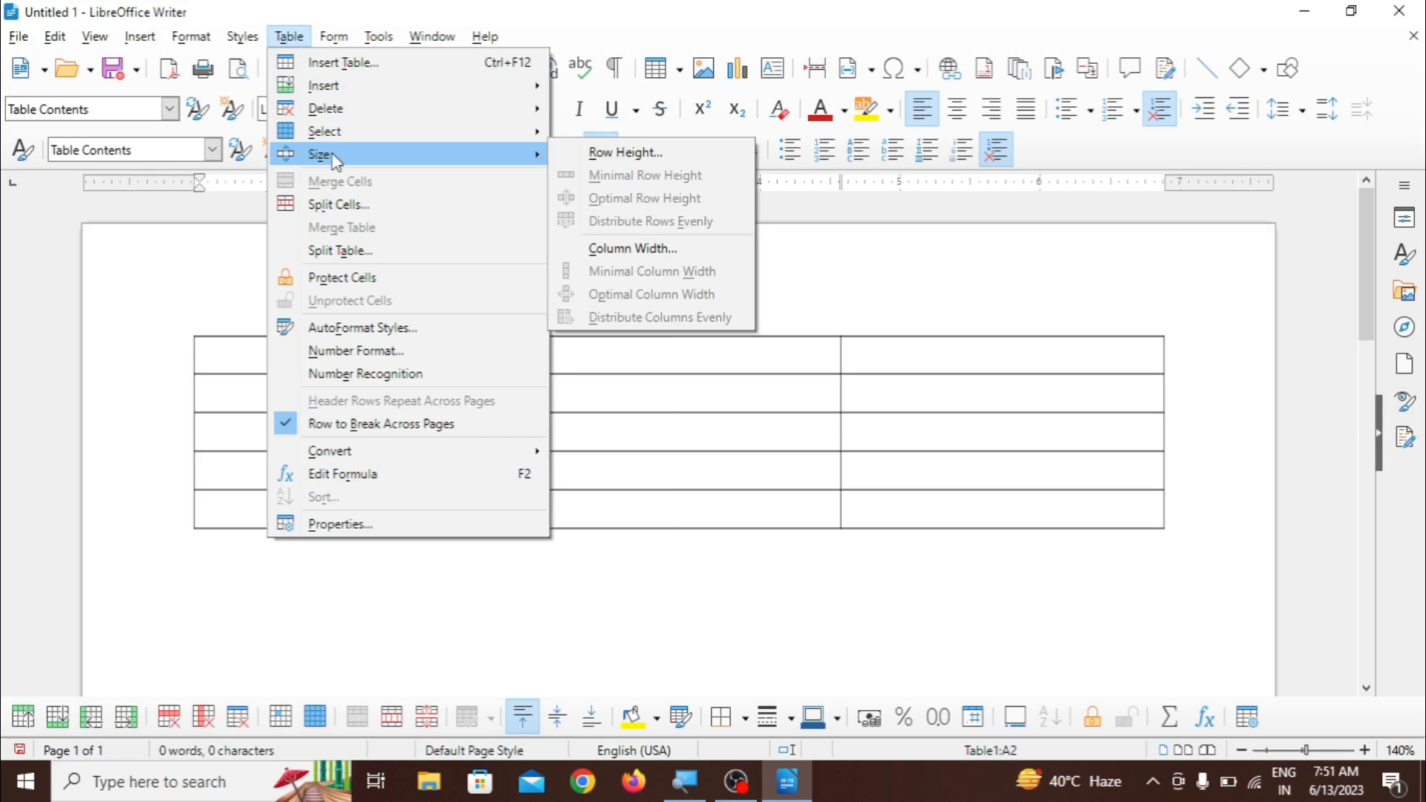
pyautogui.click(601, 153)
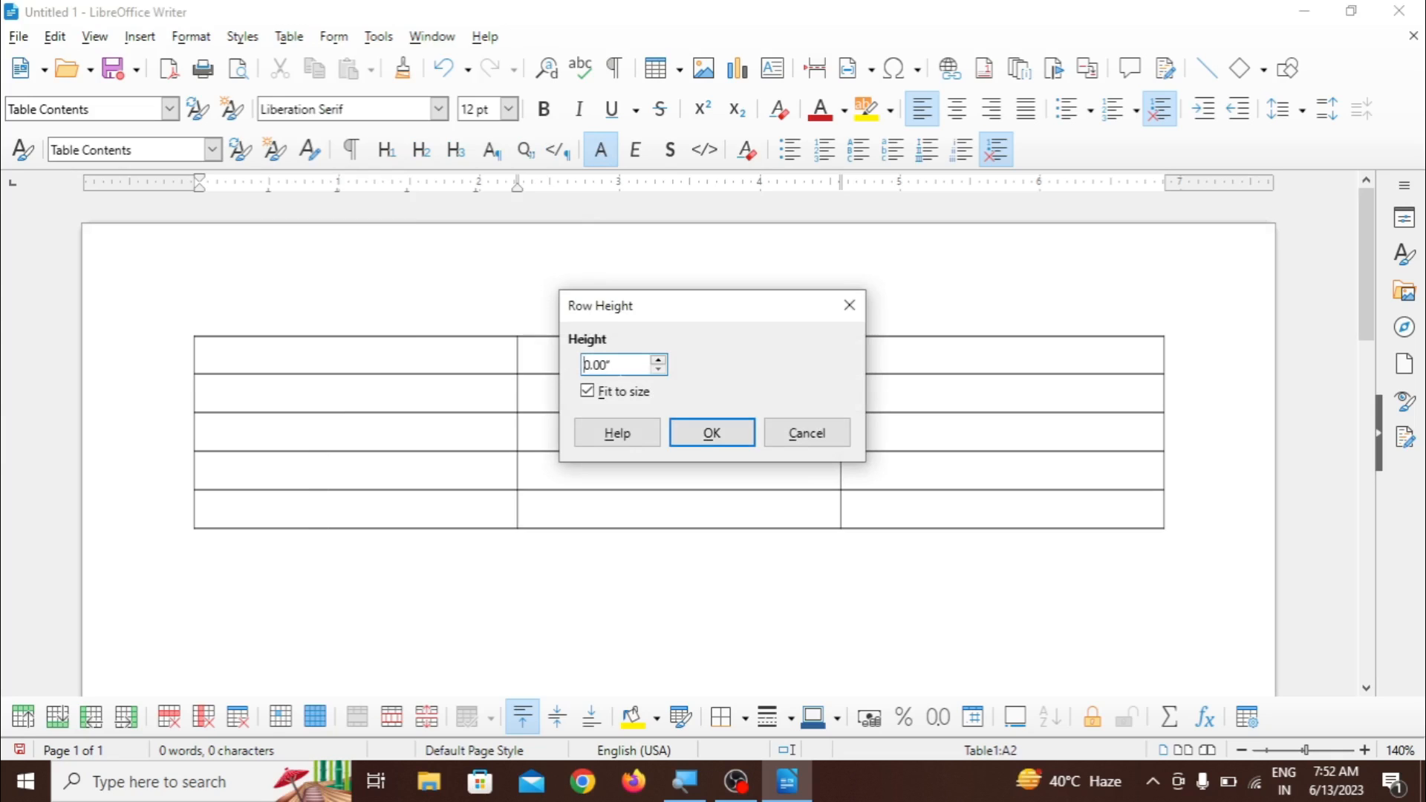
pyautogui.write('0')
pyautogui.press('BackSpace')
pyautogui.press('BackSpace')
pyautogui.press('BackSpace')
pyautogui.press('BackSpace')
pyautogui.press('BackSpace')
pyautogui.press('BackSpace')
pyautogui.write('0.35')
pyautogui.click(684, 425)
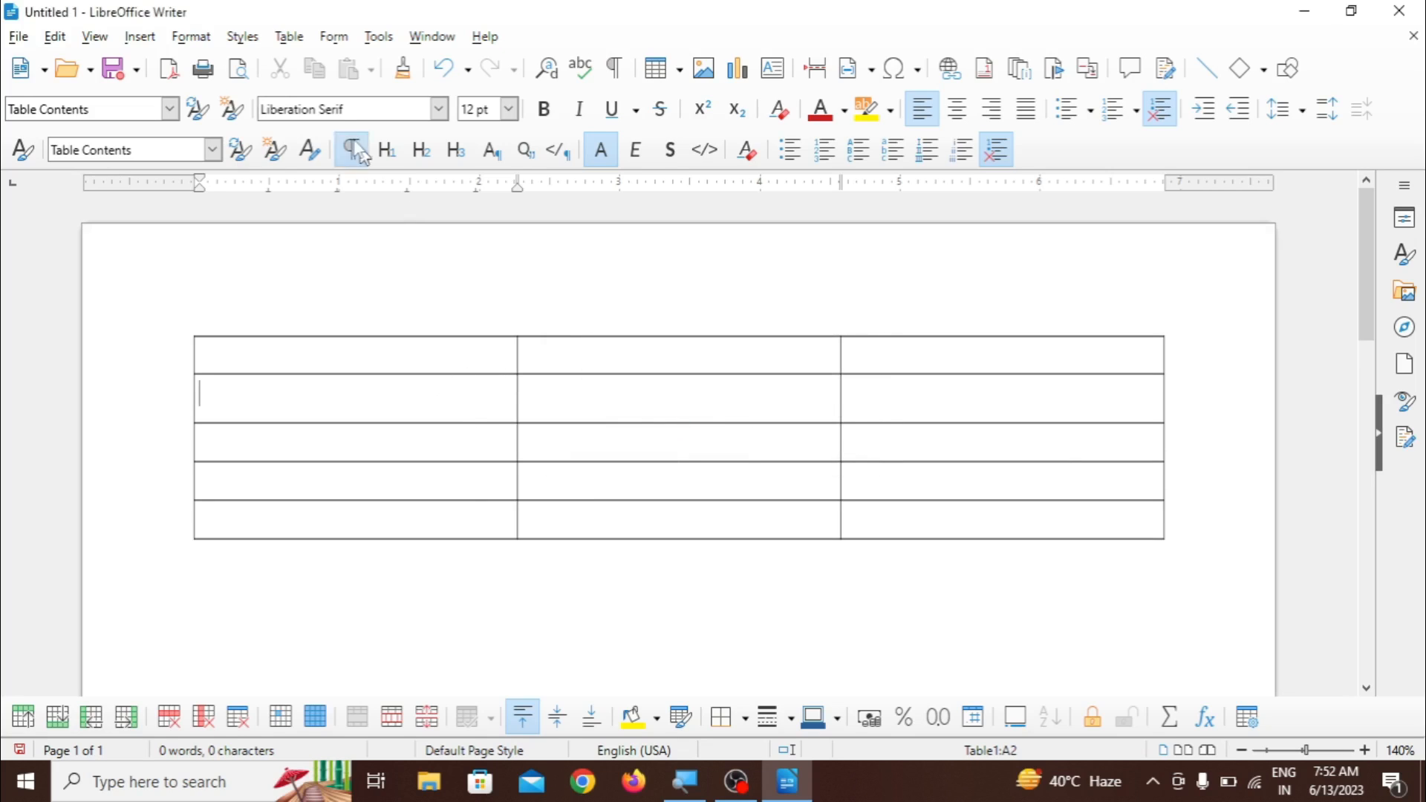
# - Set the height of the table's second row to 1 inch
pyautogui.click(291, 37)
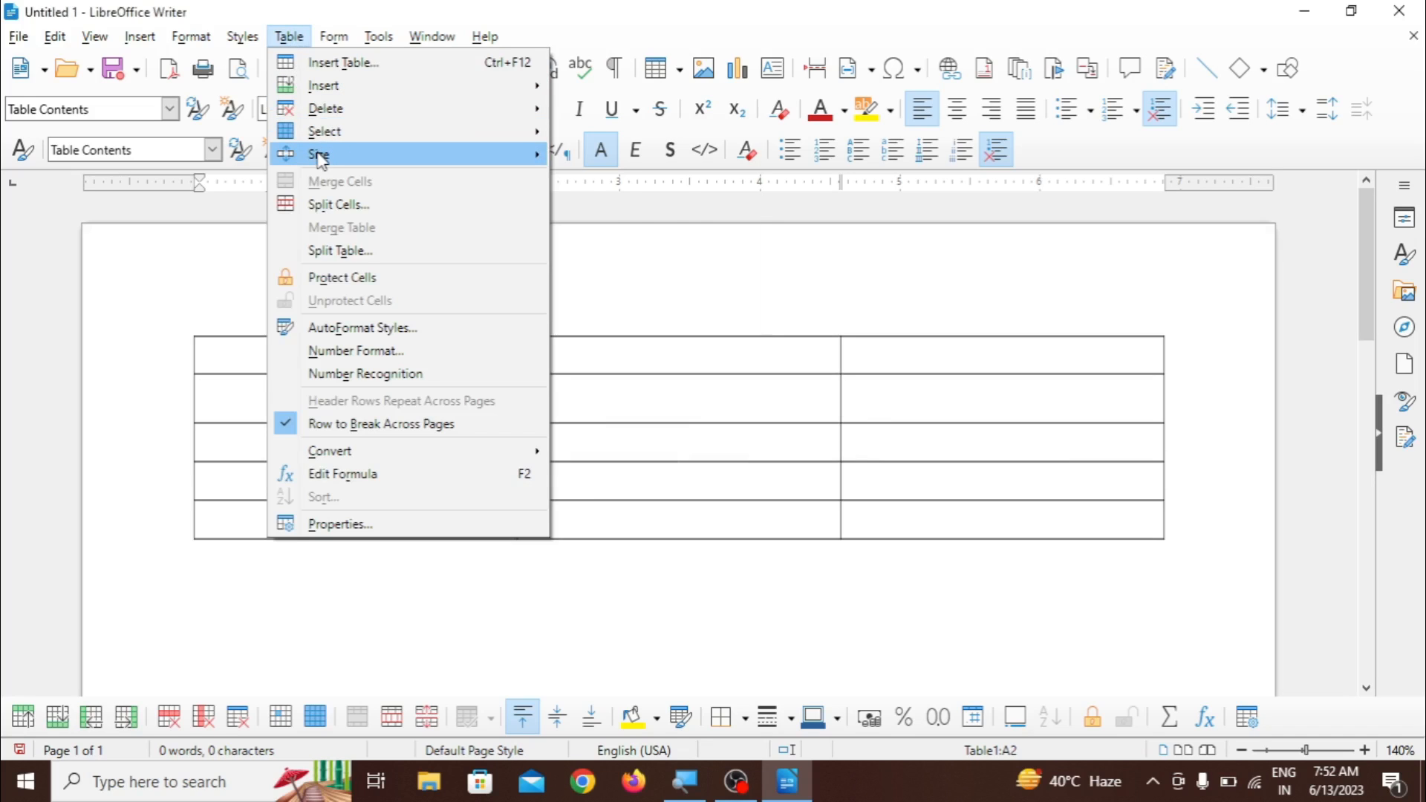
pyautogui.moveTo(321, 157)
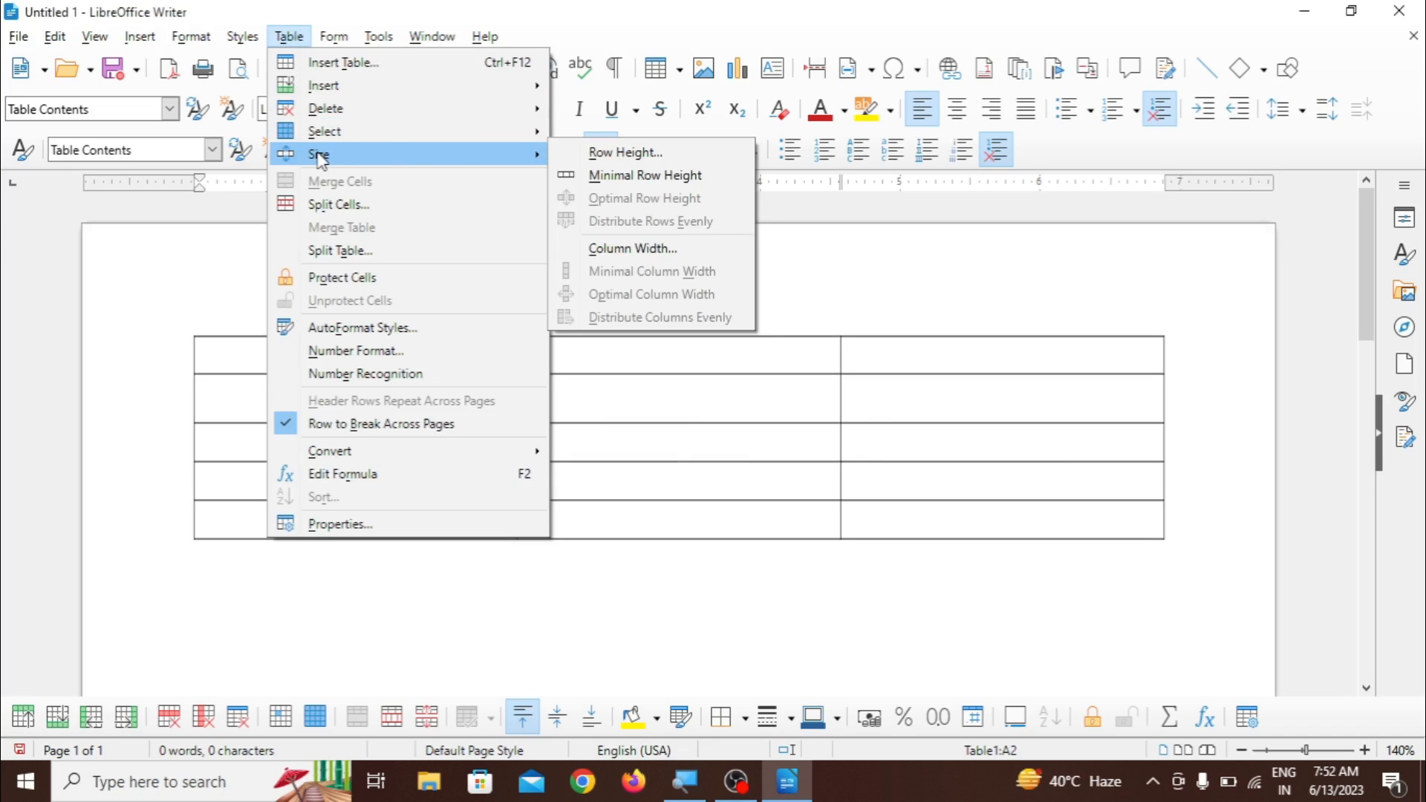
pyautogui.click(604, 153)
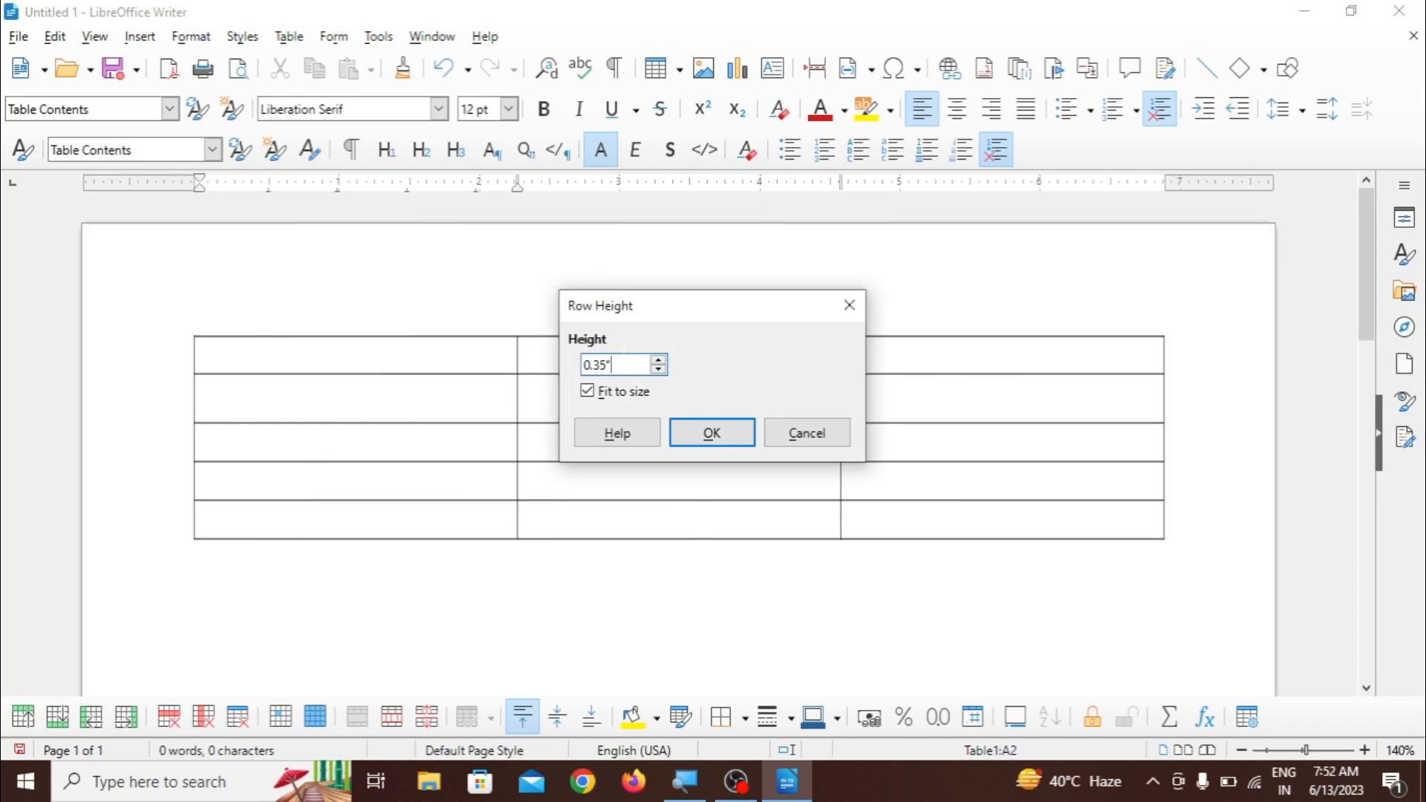
pyautogui.press('BackSpace')
pyautogui.press('BackSpace')
pyautogui.press('BackSpace')
pyautogui.press('BackSpace')
pyautogui.write('1')
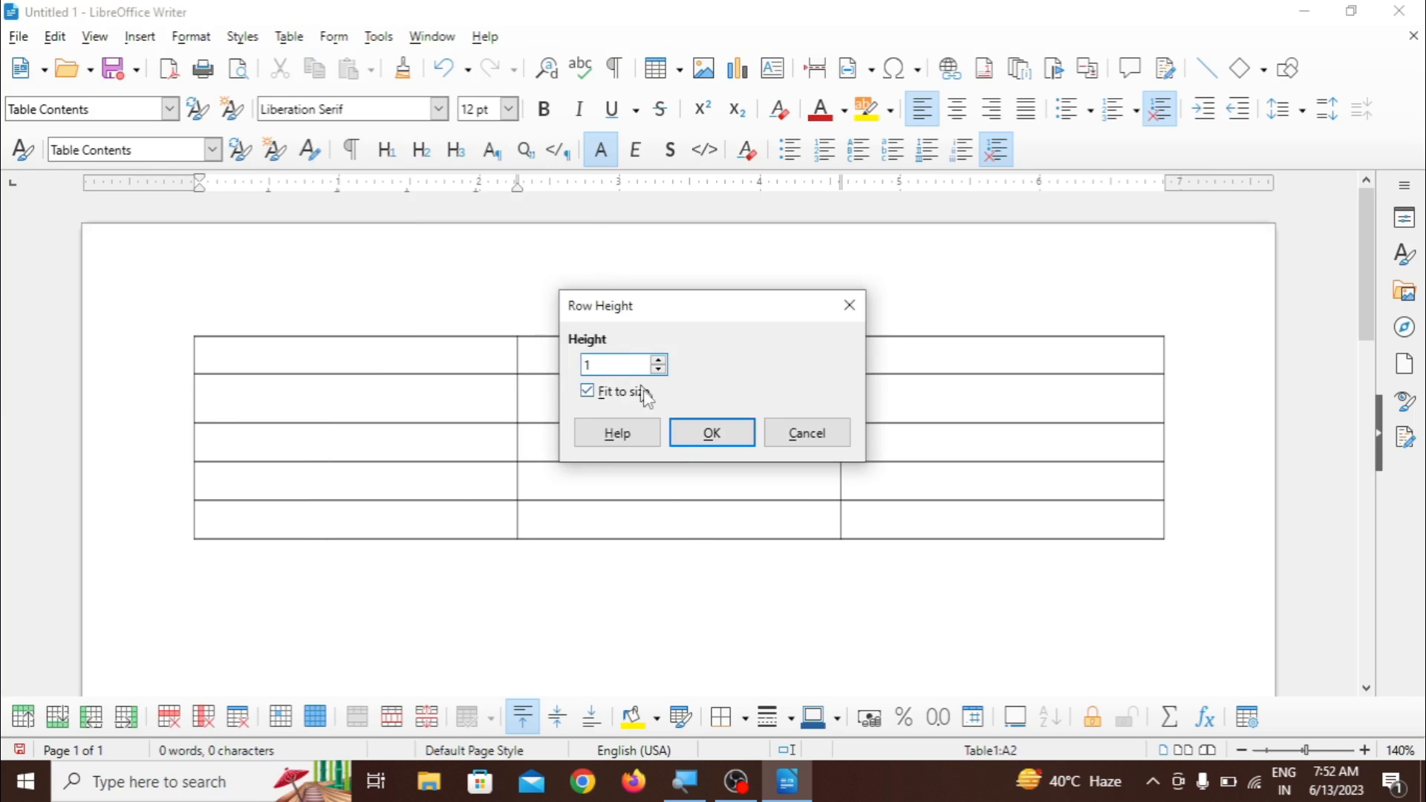
pyautogui.click(684, 437)
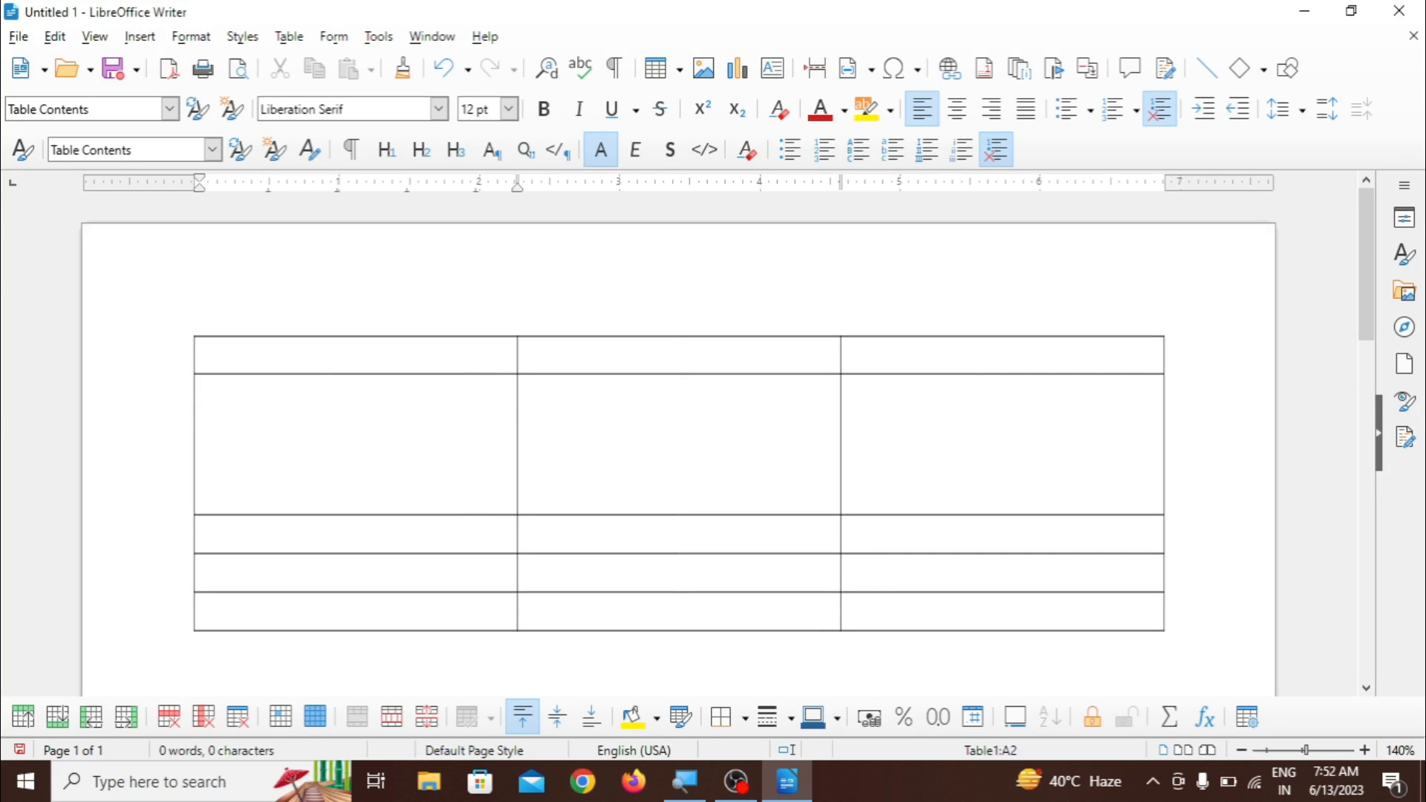
# - Reduce the table's second row to its minimal row height
pyautogui.click(291, 37)
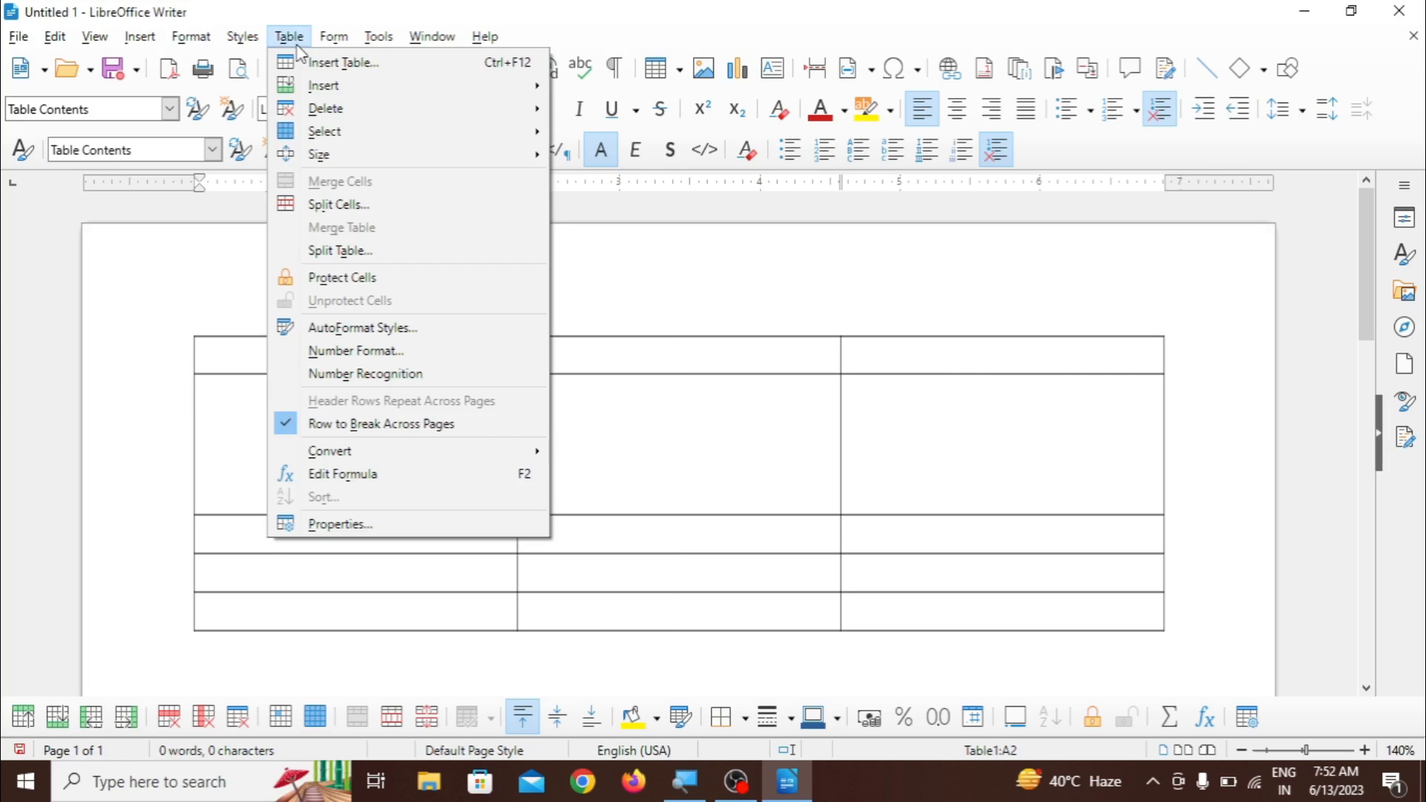
pyautogui.moveTo(319, 153)
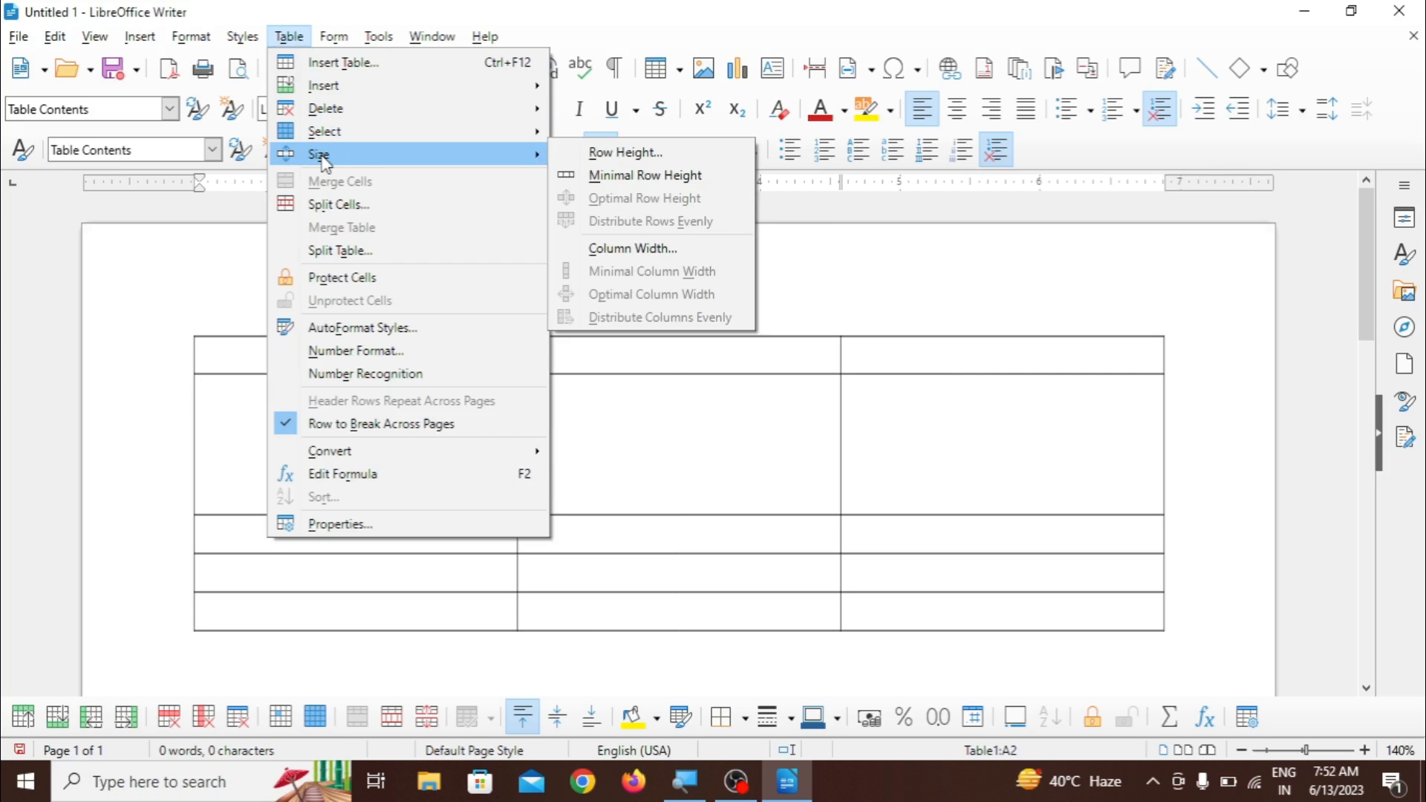
pyautogui.click(659, 175)
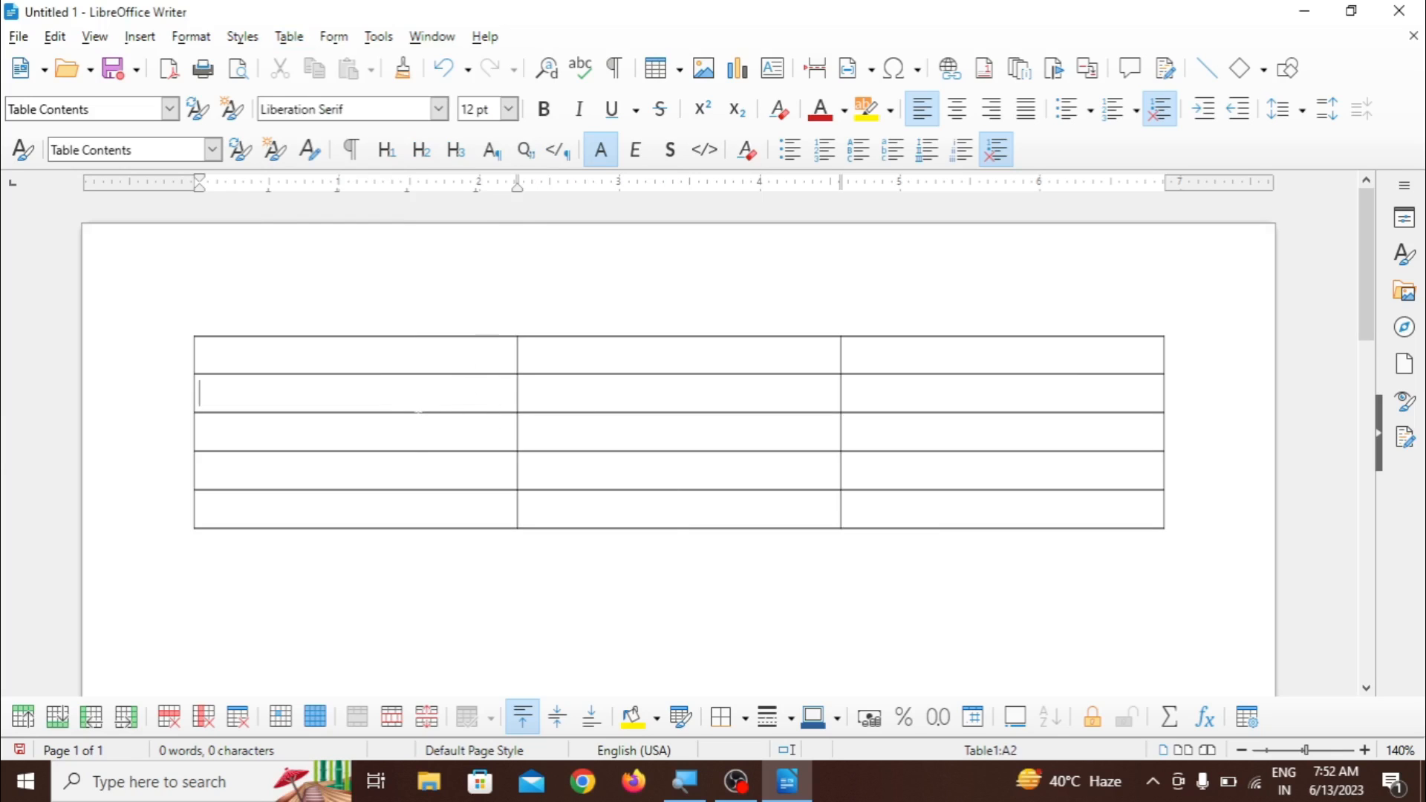
# - Set the width of the table's first column to 2.58 inches
pyautogui.click(289, 36)
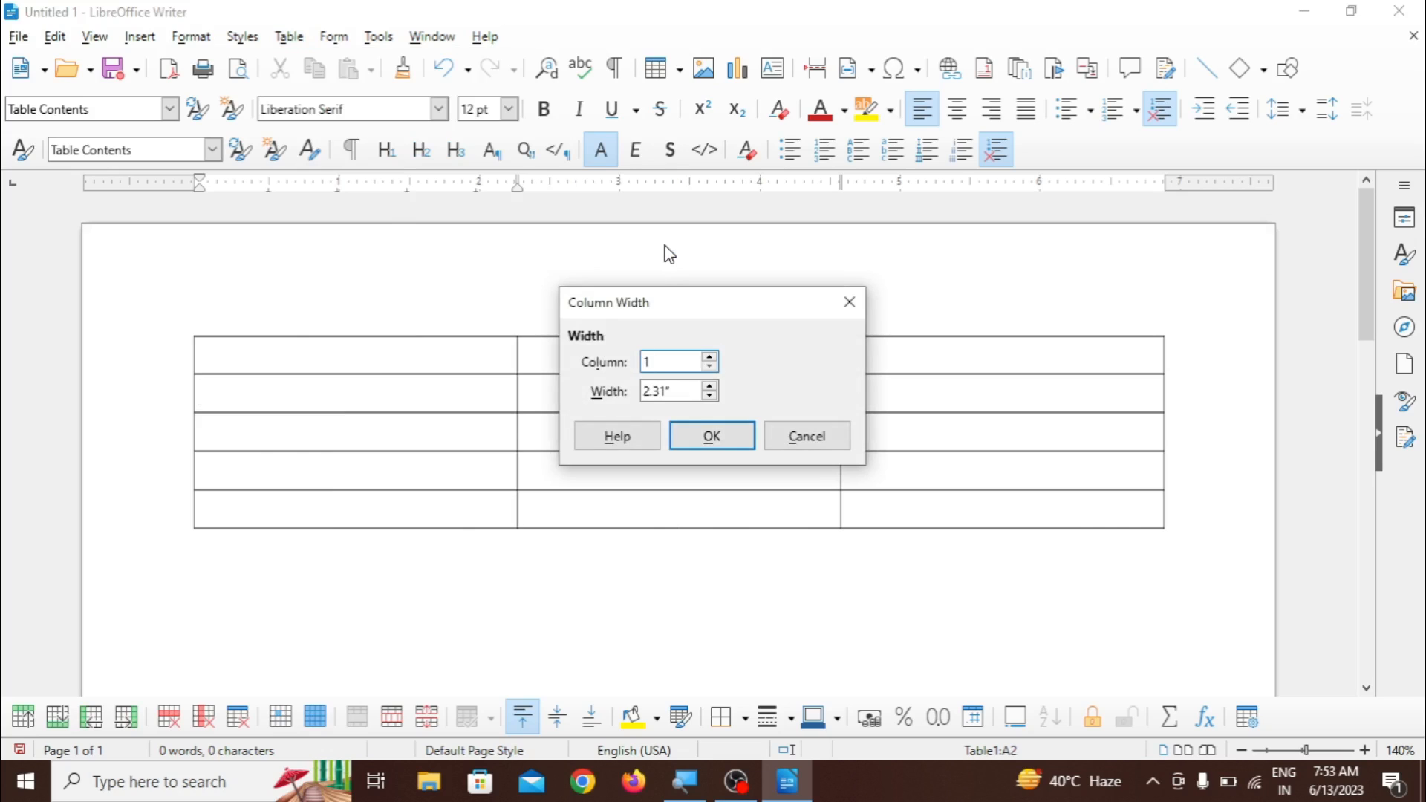
pyautogui.click(711, 384)
pyautogui.click(712, 384)
pyautogui.click(711, 385)
pyautogui.click(711, 385)
pyautogui.click(711, 385)
pyautogui.click(711, 385)
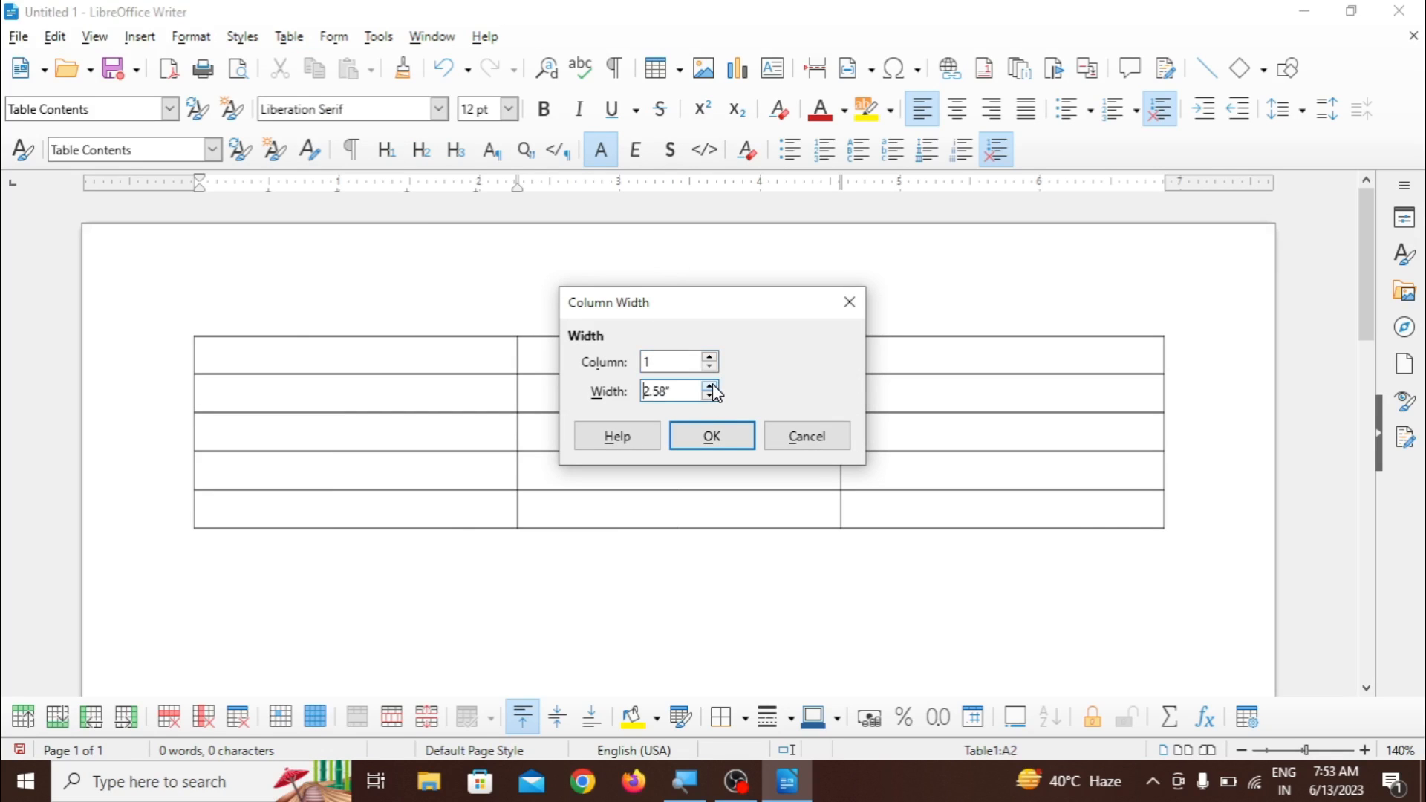
pyautogui.click(721, 437)
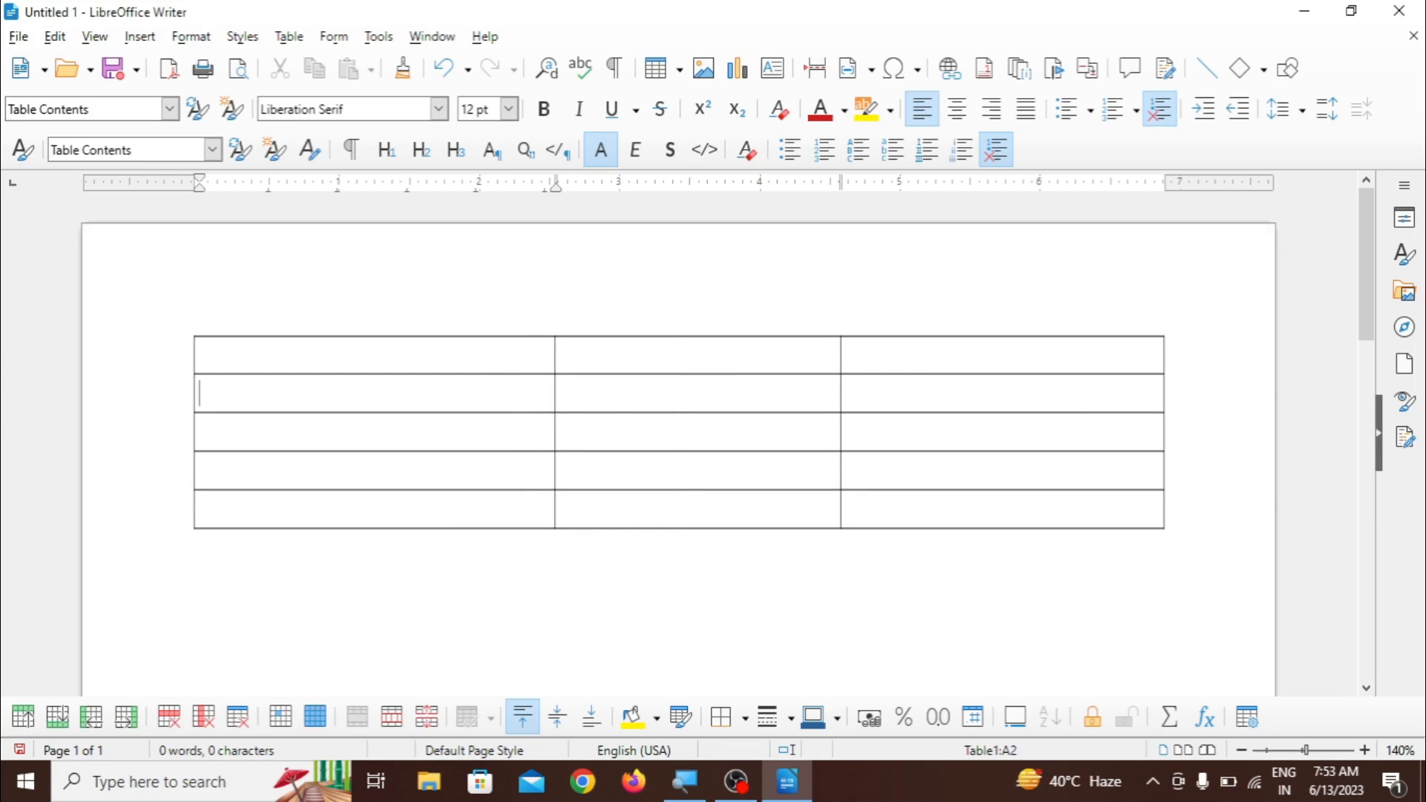
# - Merge the top three cells of the first column into one cell and undo the merge
pyautogui.click(289, 37)
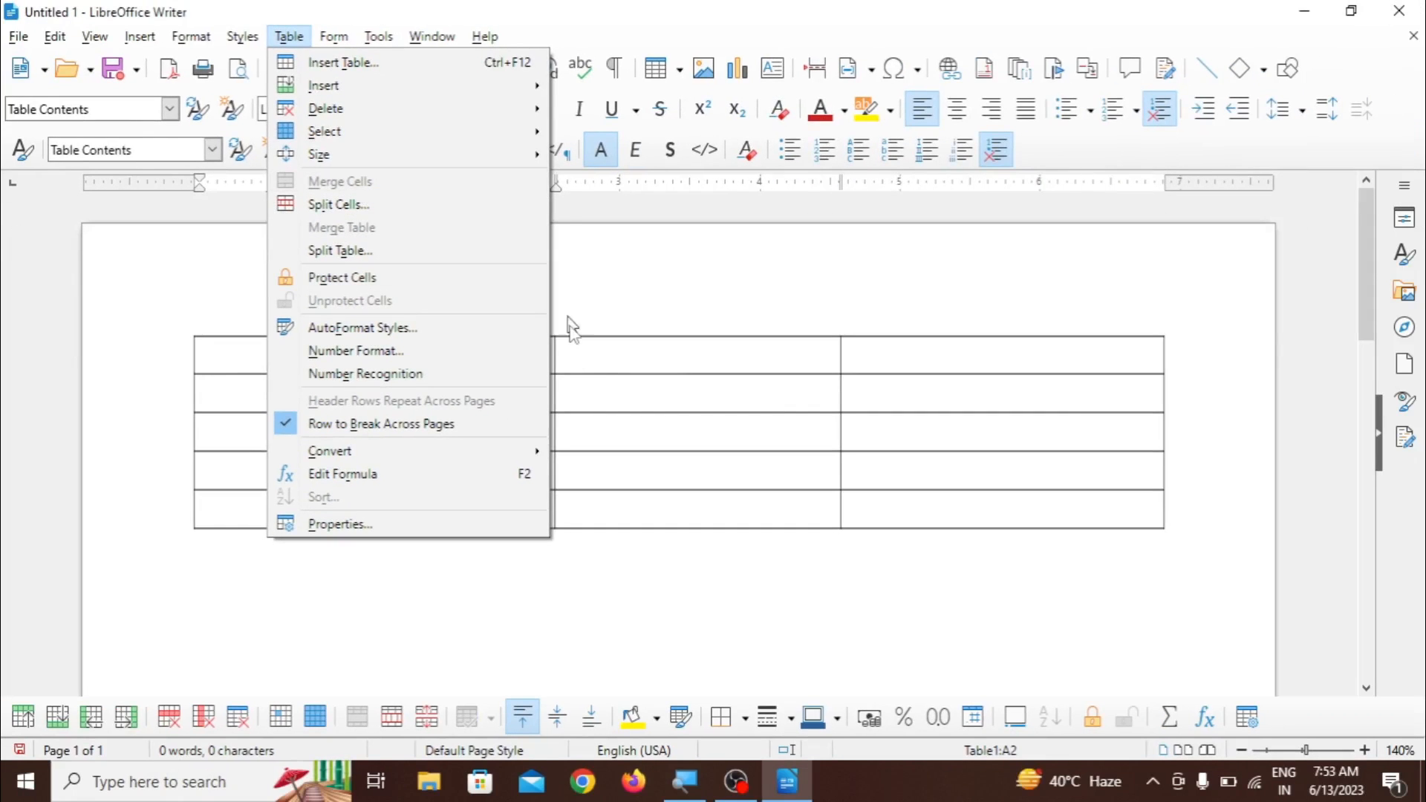
pyautogui.click(599, 372)
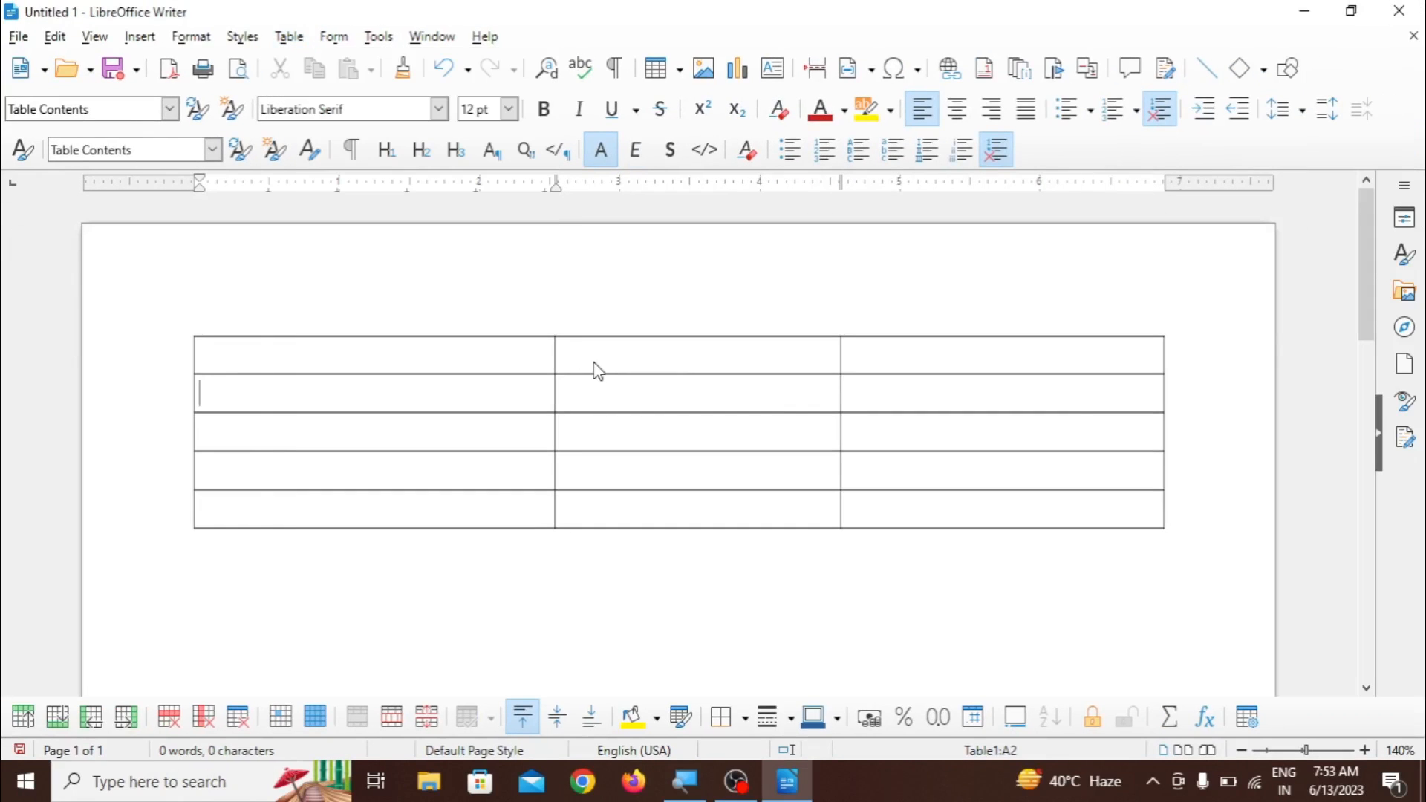
pyautogui.moveTo(449, 361); pyautogui.dragTo(452, 439)
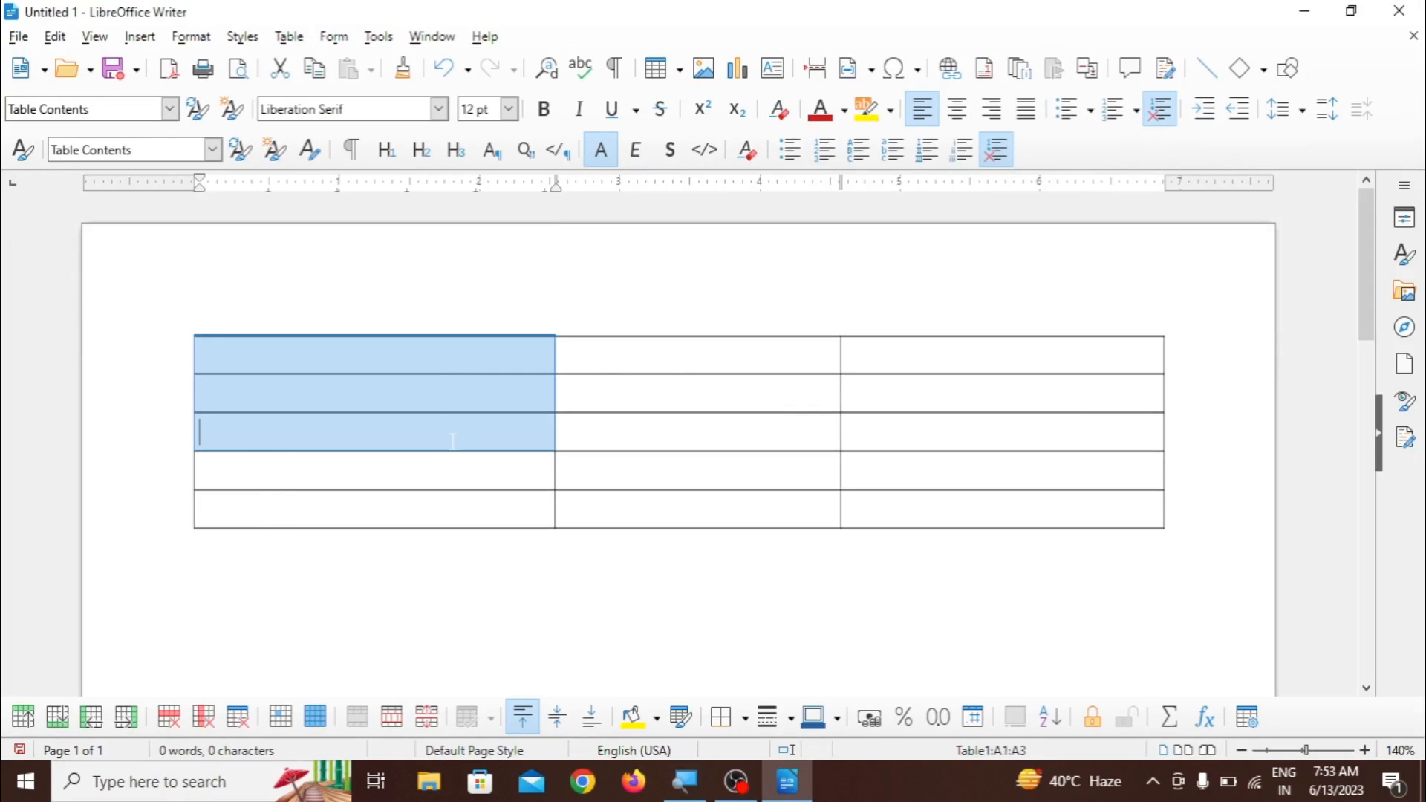
pyautogui.click(303, 38)
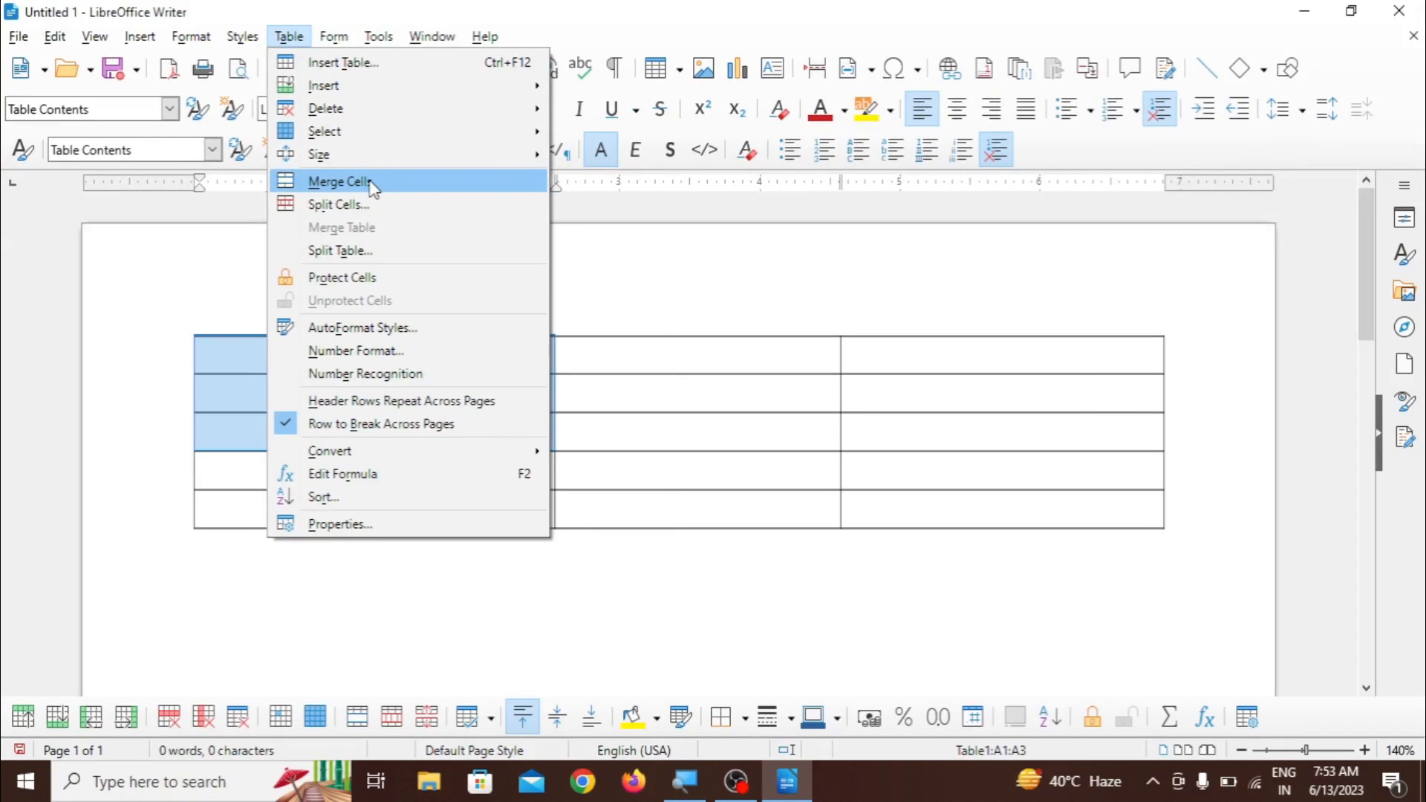
pyautogui.click(371, 182)
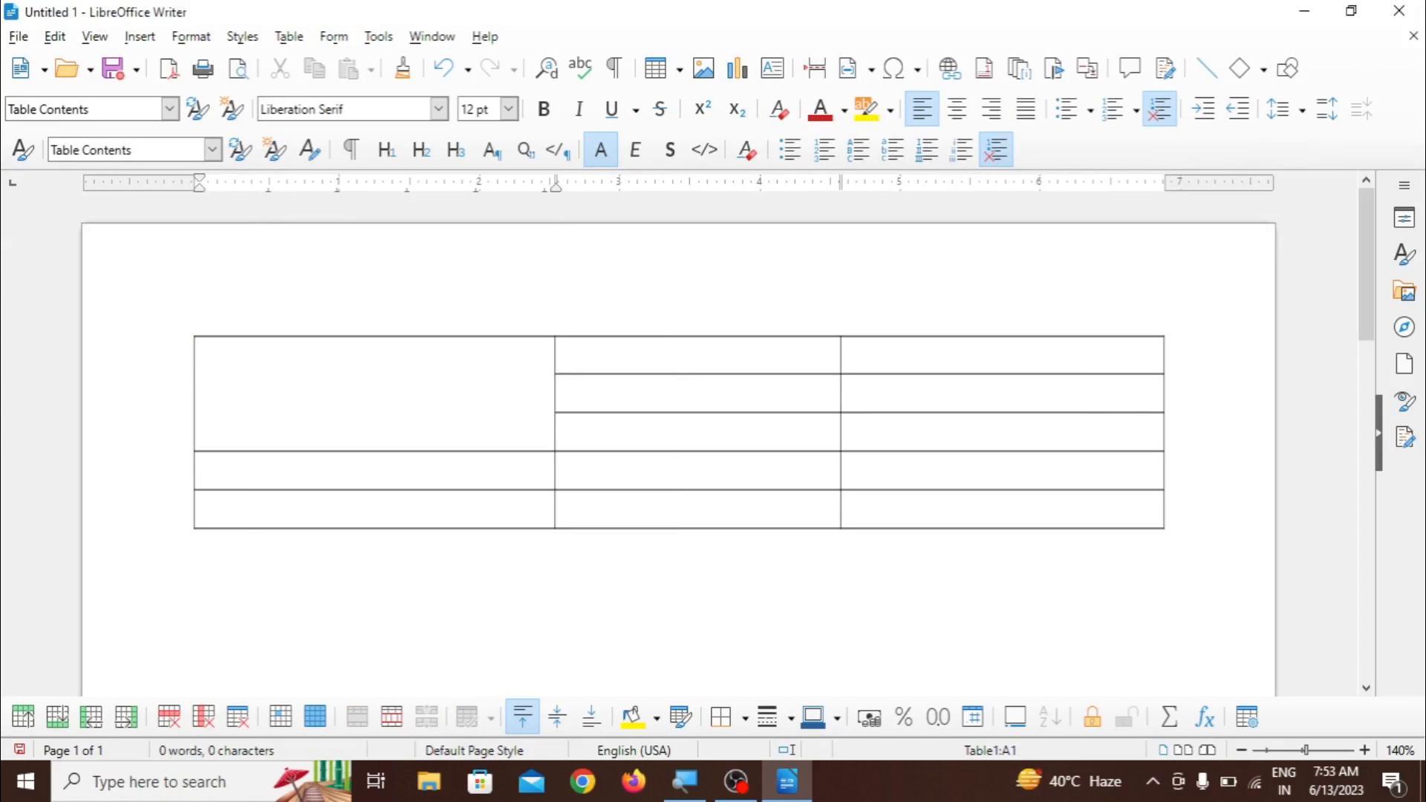
pyautogui.hotkey('ctrl', 'z')
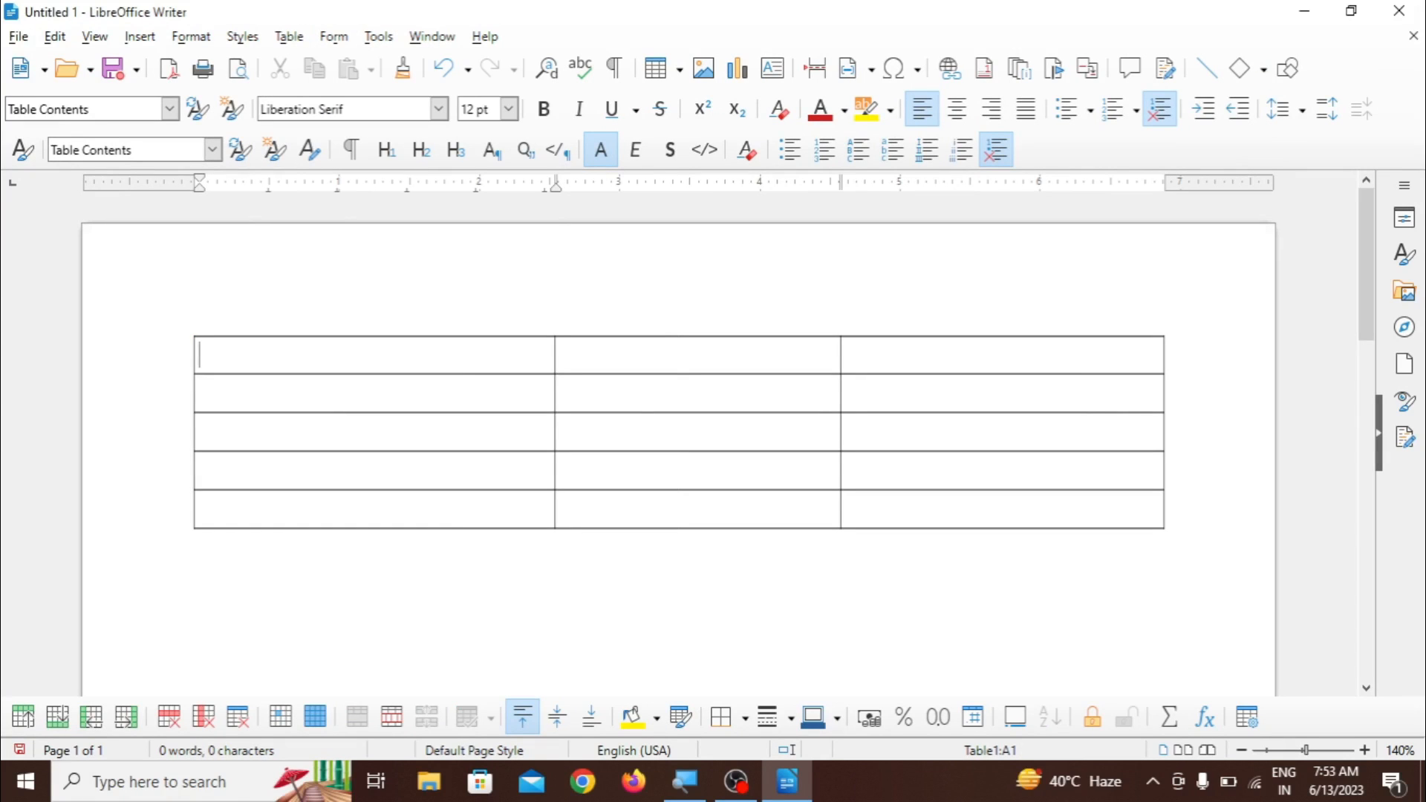
# - Split the first cell of the top row vertically into 4 cells
pyautogui.click(289, 36)
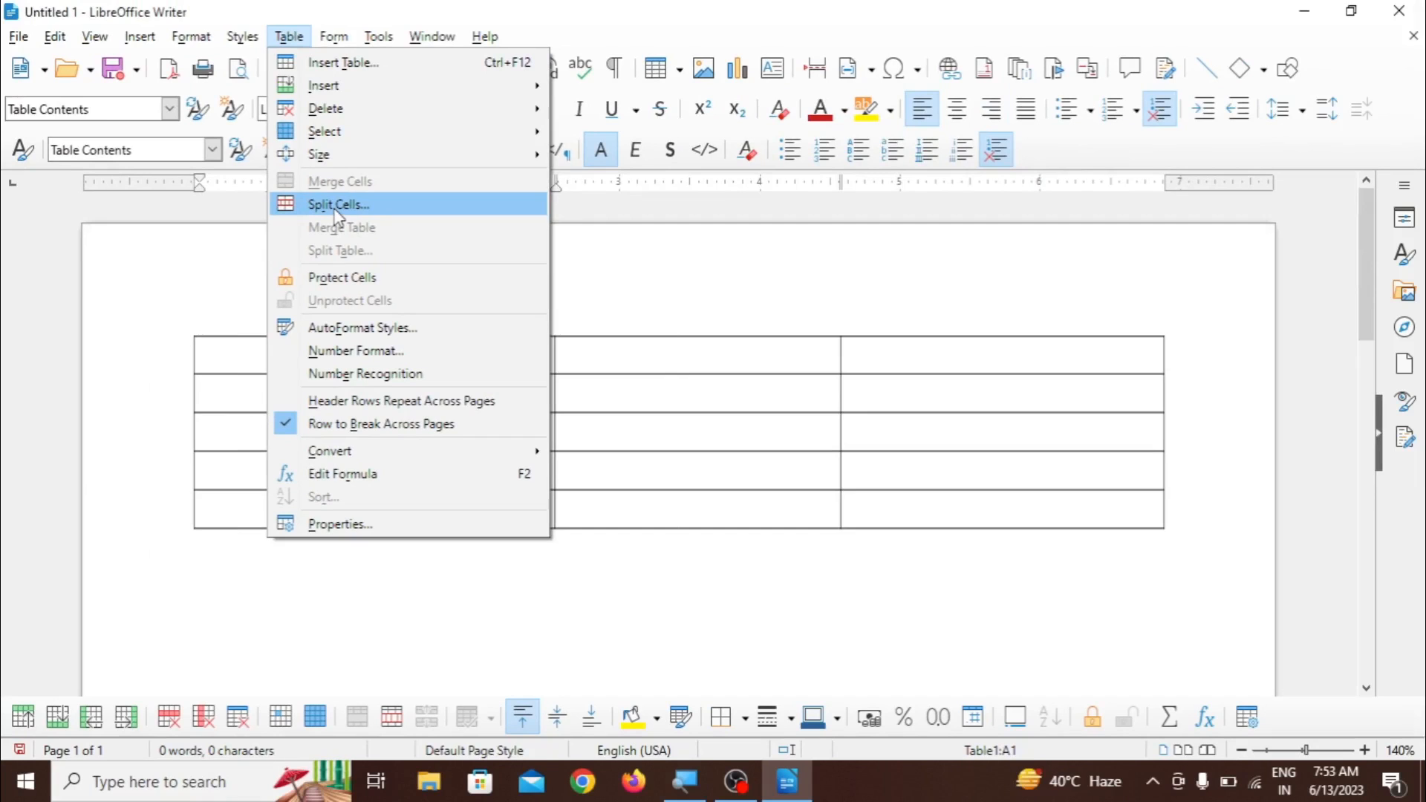
pyautogui.click(338, 205)
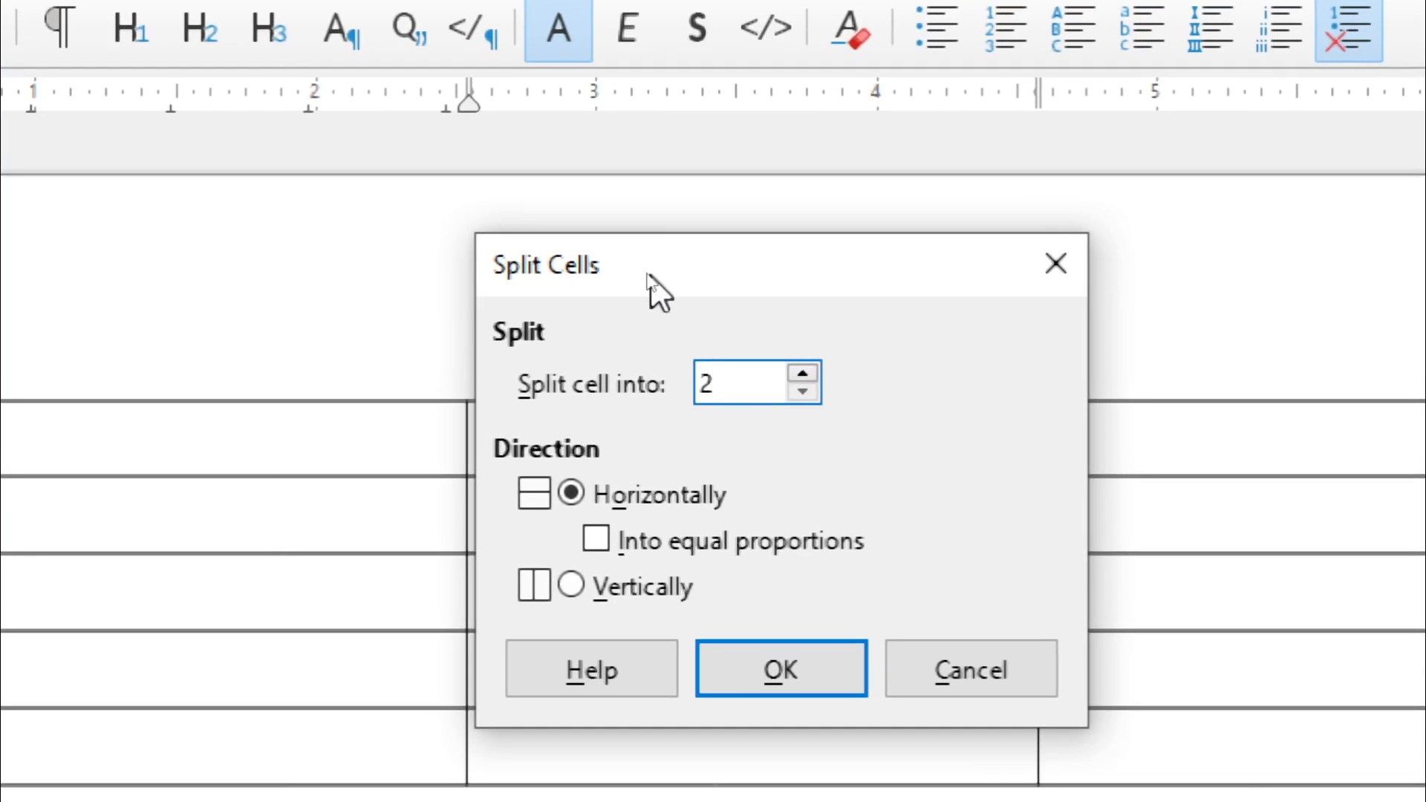
pyautogui.click(815, 372)
pyautogui.click(815, 371)
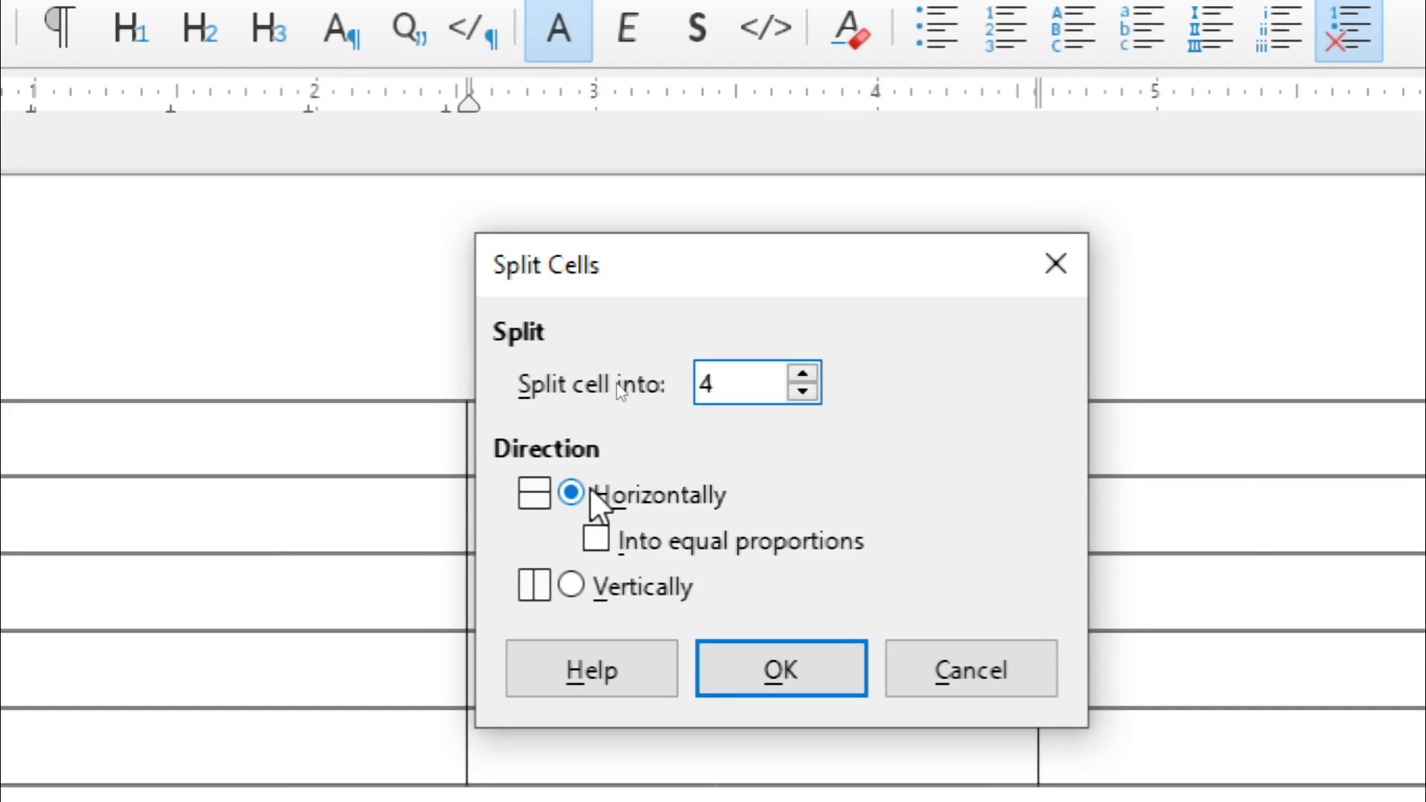
pyautogui.click(571, 586)
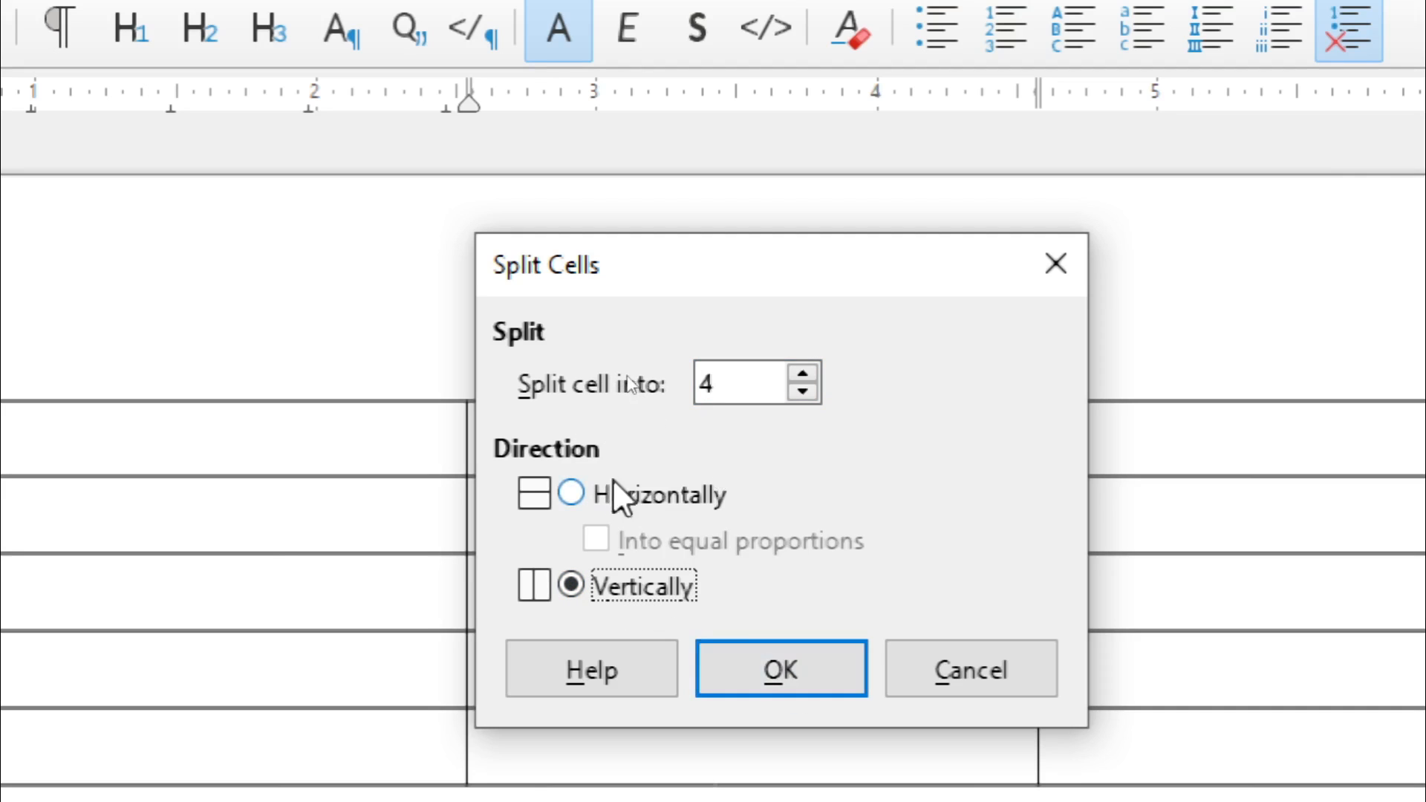
pyautogui.click(574, 494)
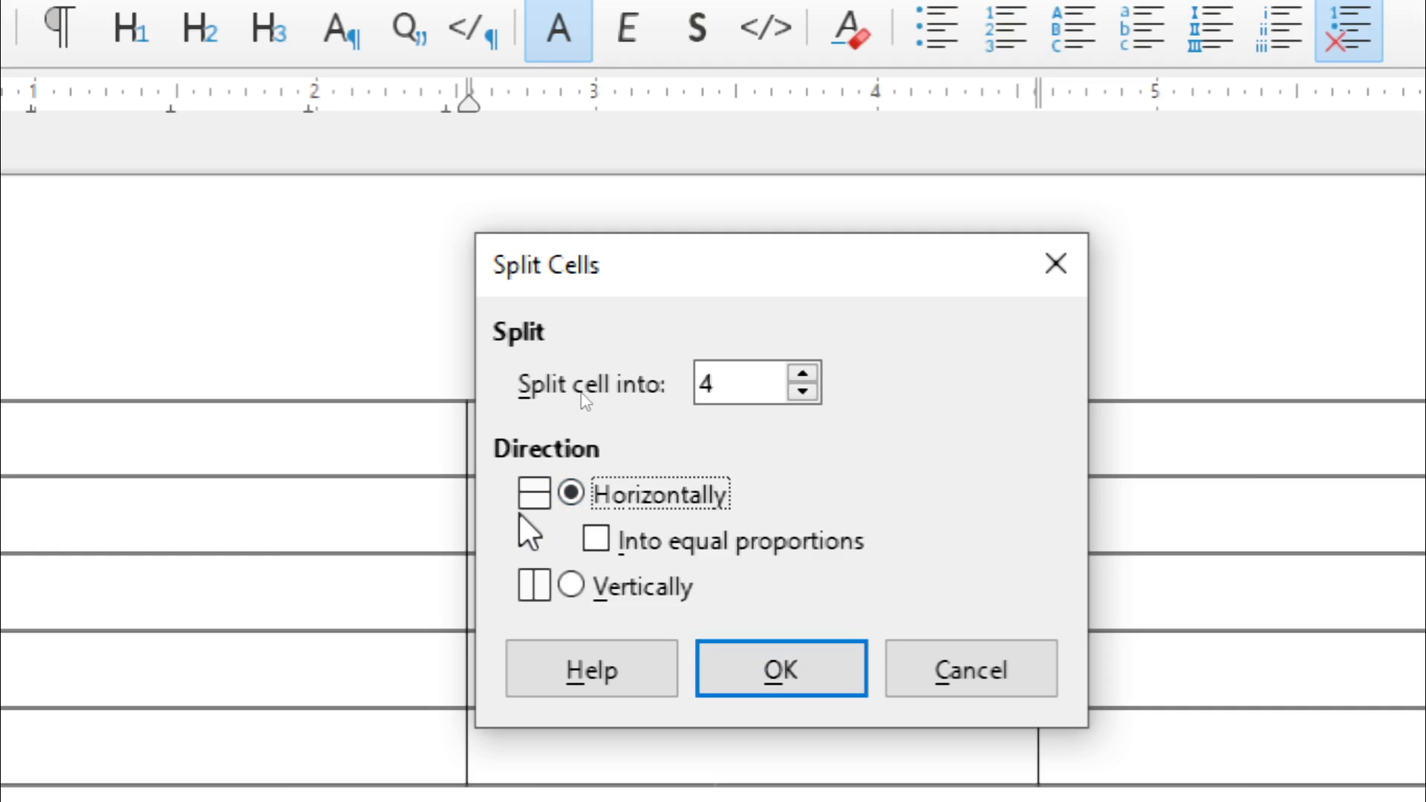
pyautogui.click(592, 589)
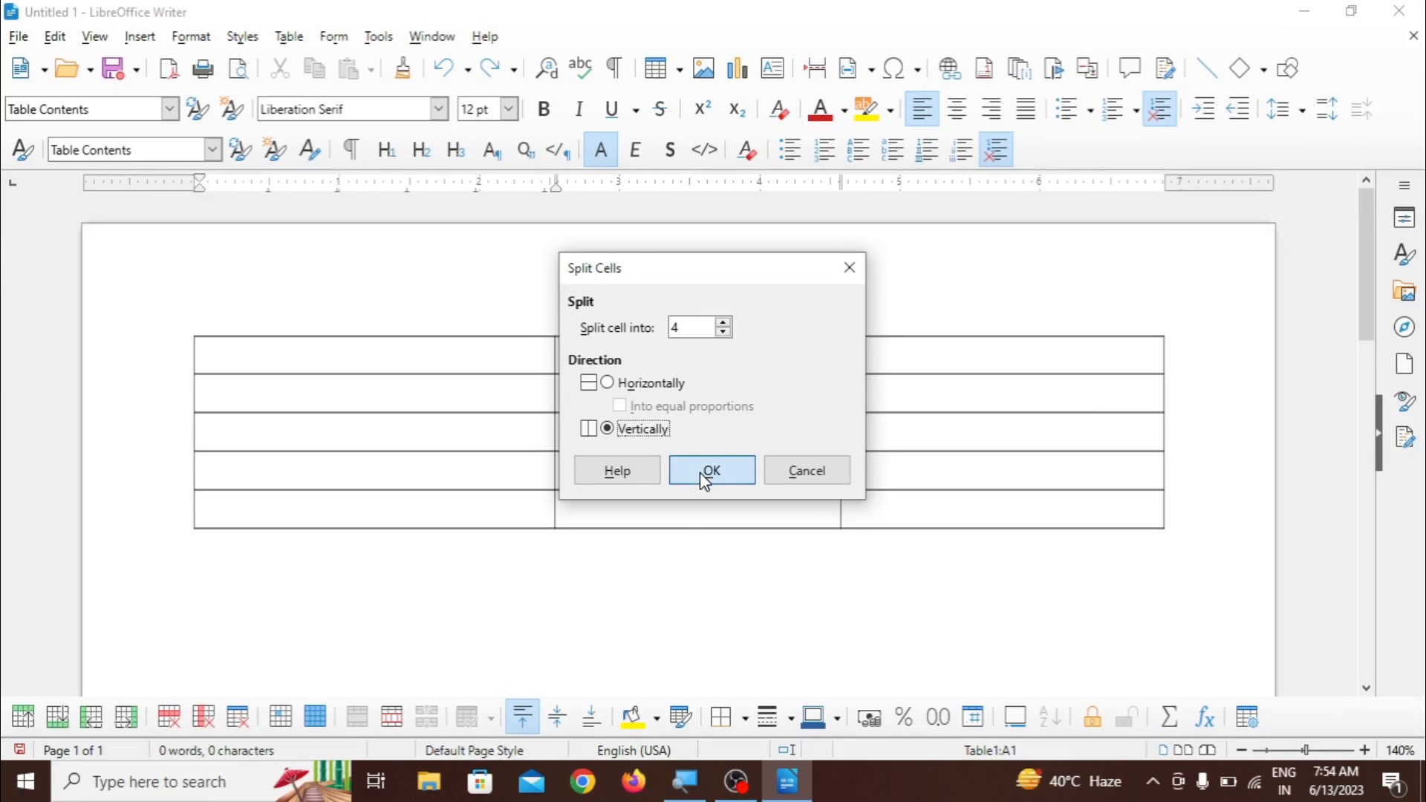
pyautogui.click(776, 669)
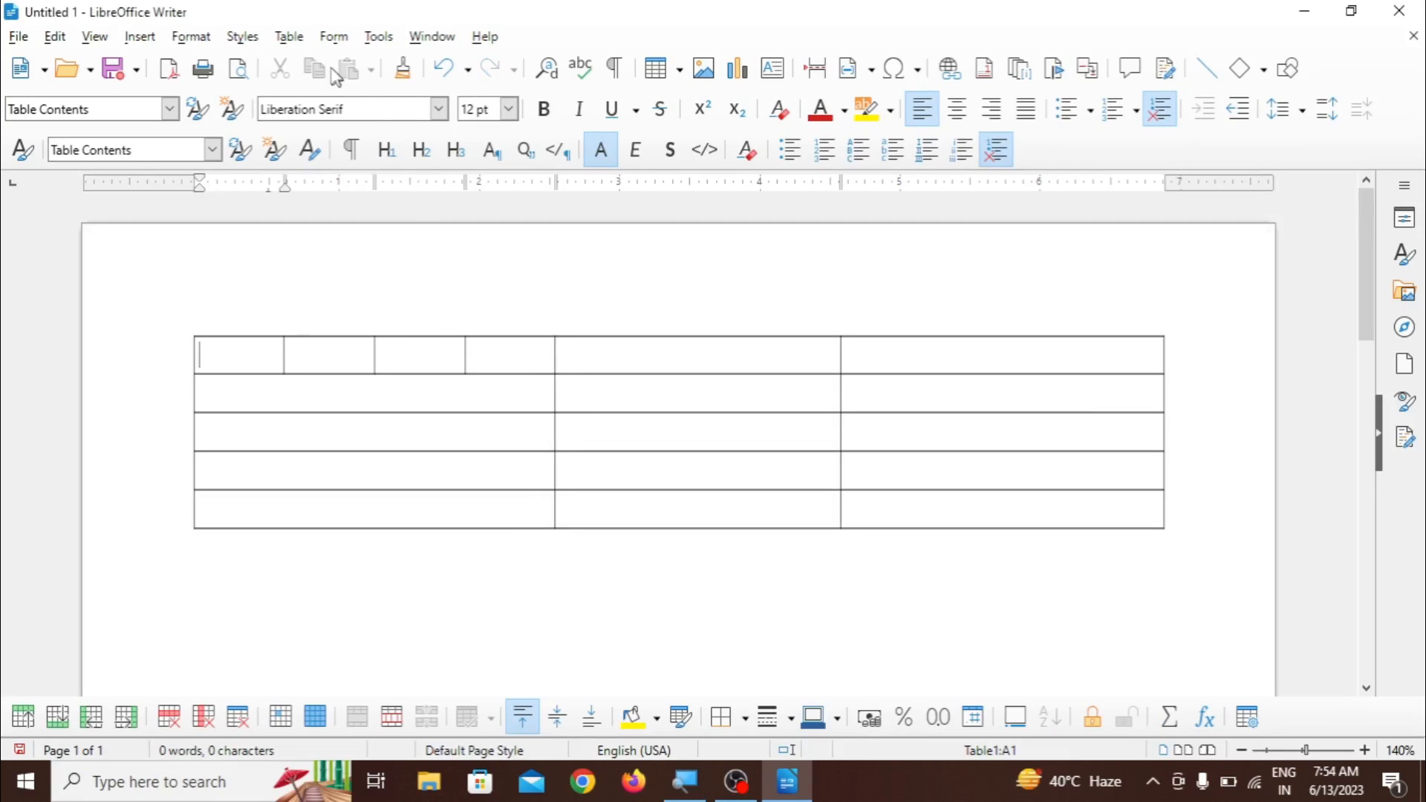
# - Split the table in two above its third row, using the Copy heading mode
pyautogui.click(289, 37)
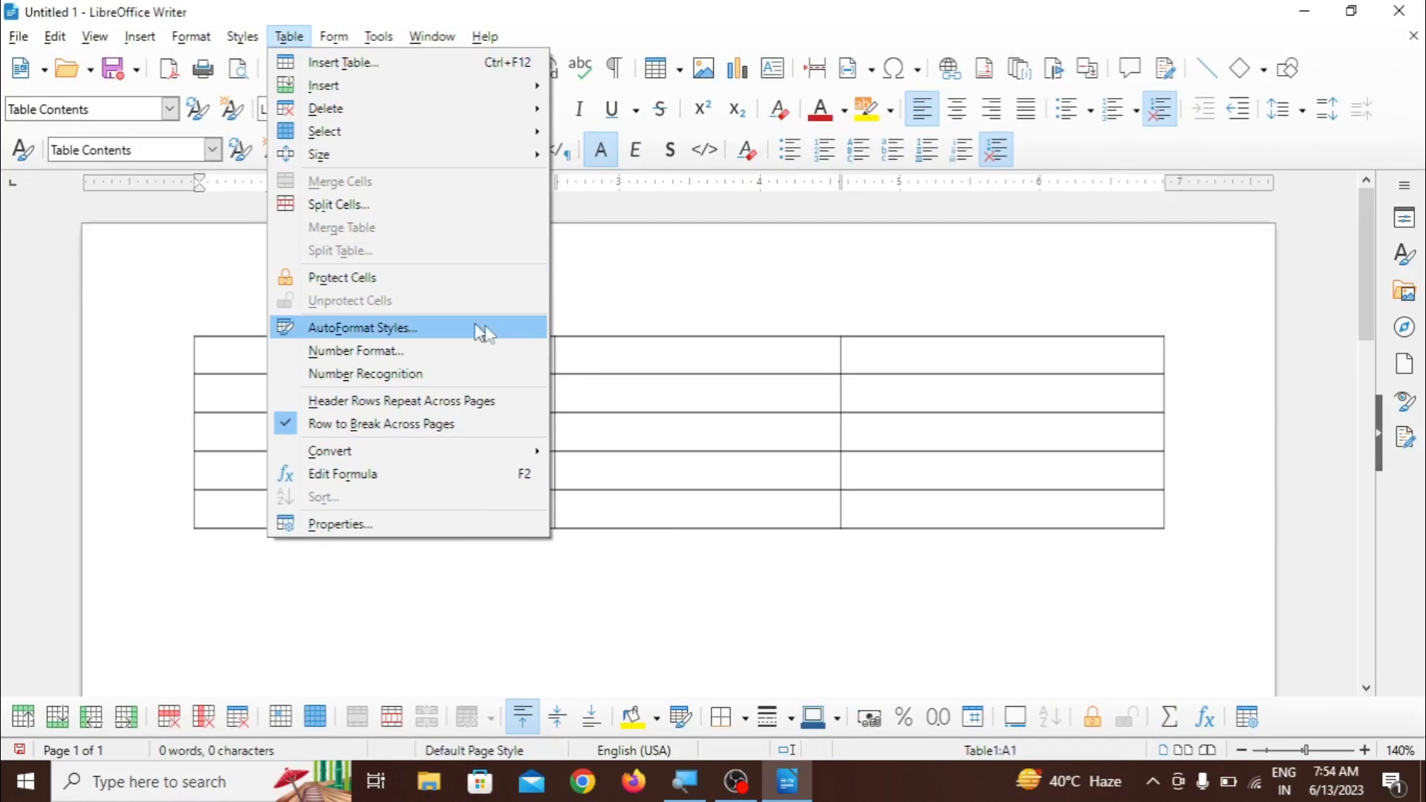
pyautogui.click(841, 582)
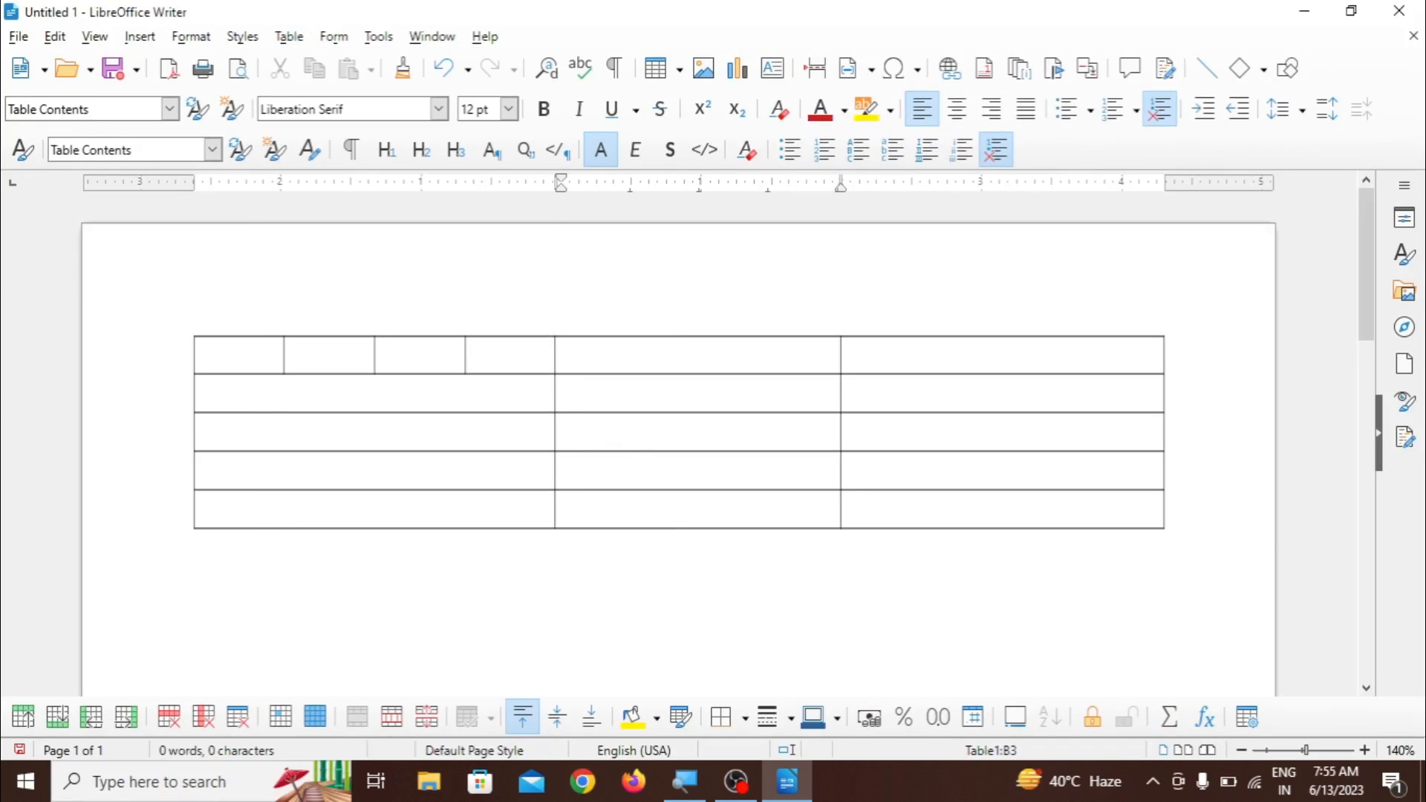
pyautogui.click(288, 38)
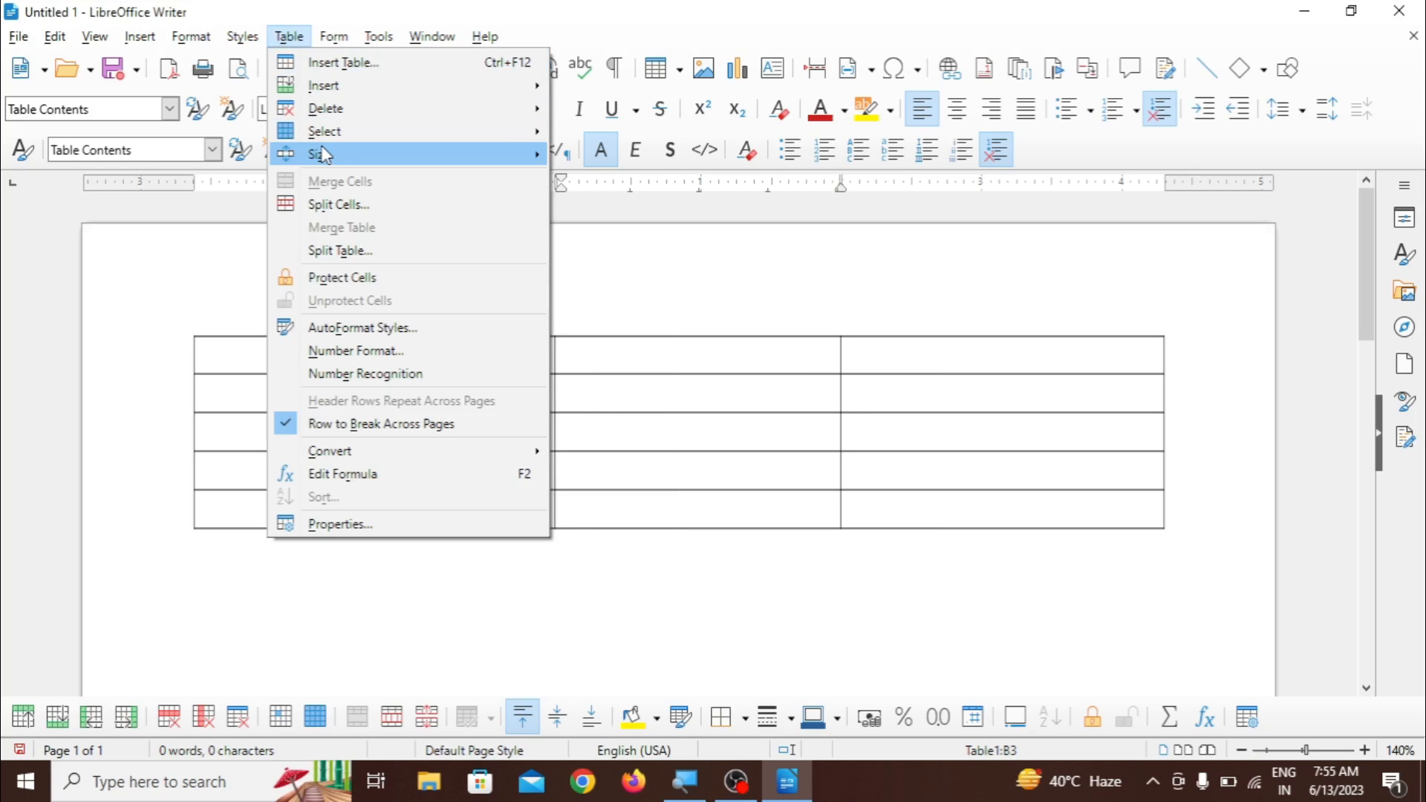
pyautogui.click(365, 260)
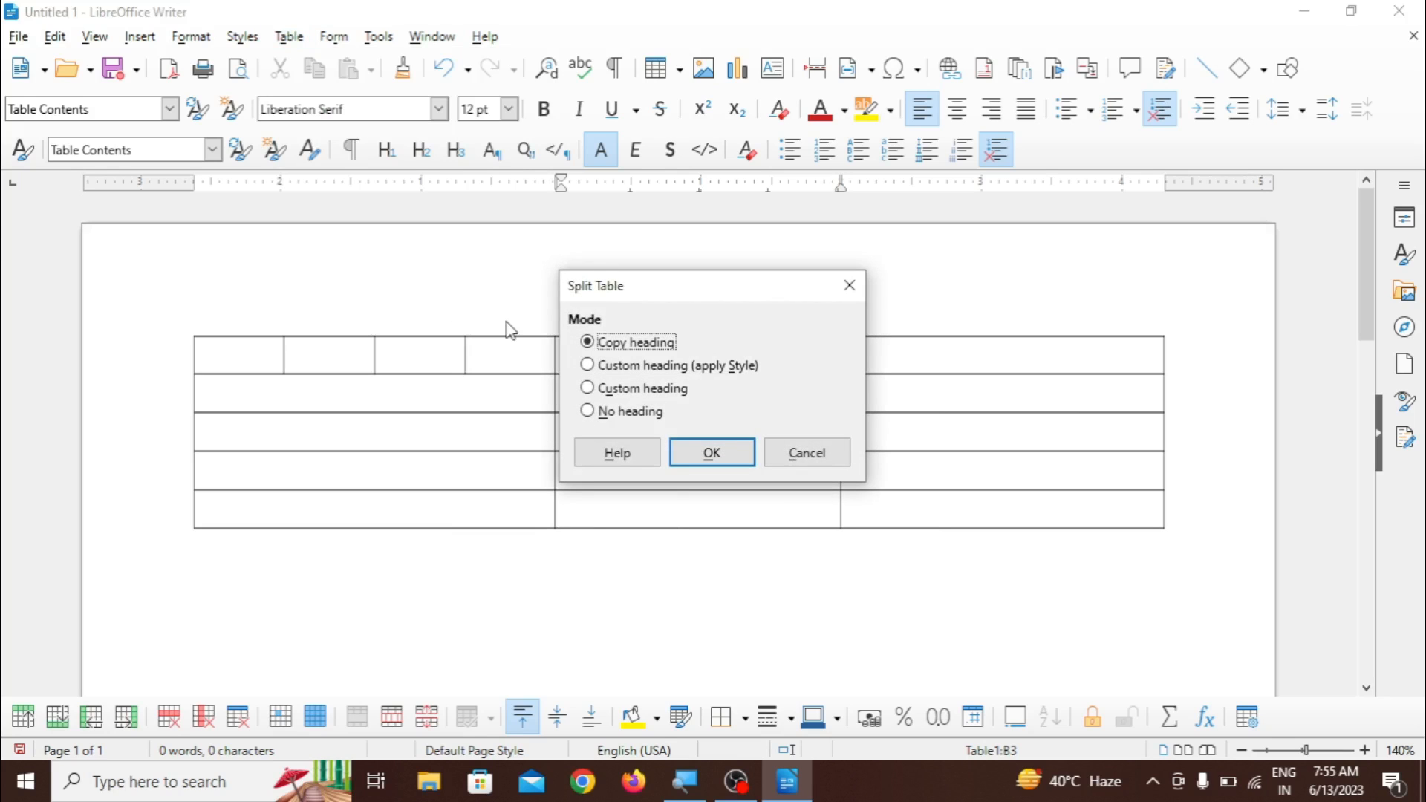
pyautogui.click(711, 457)
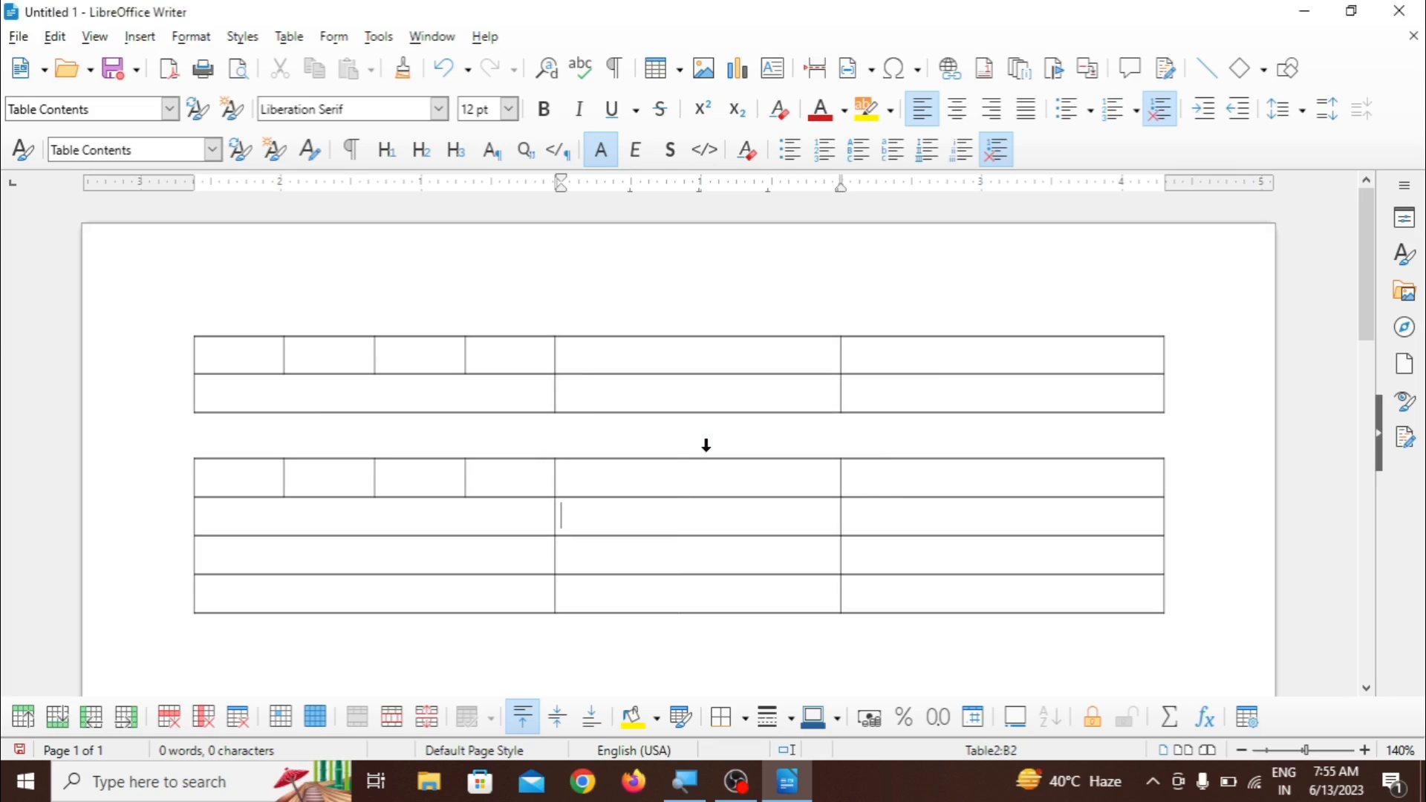
# - Place the cursor in each of the two separated tables and undo the table split
pyautogui.click(690, 365)
pyautogui.click(651, 516)
pyautogui.hotkey('ctrl', 'z')
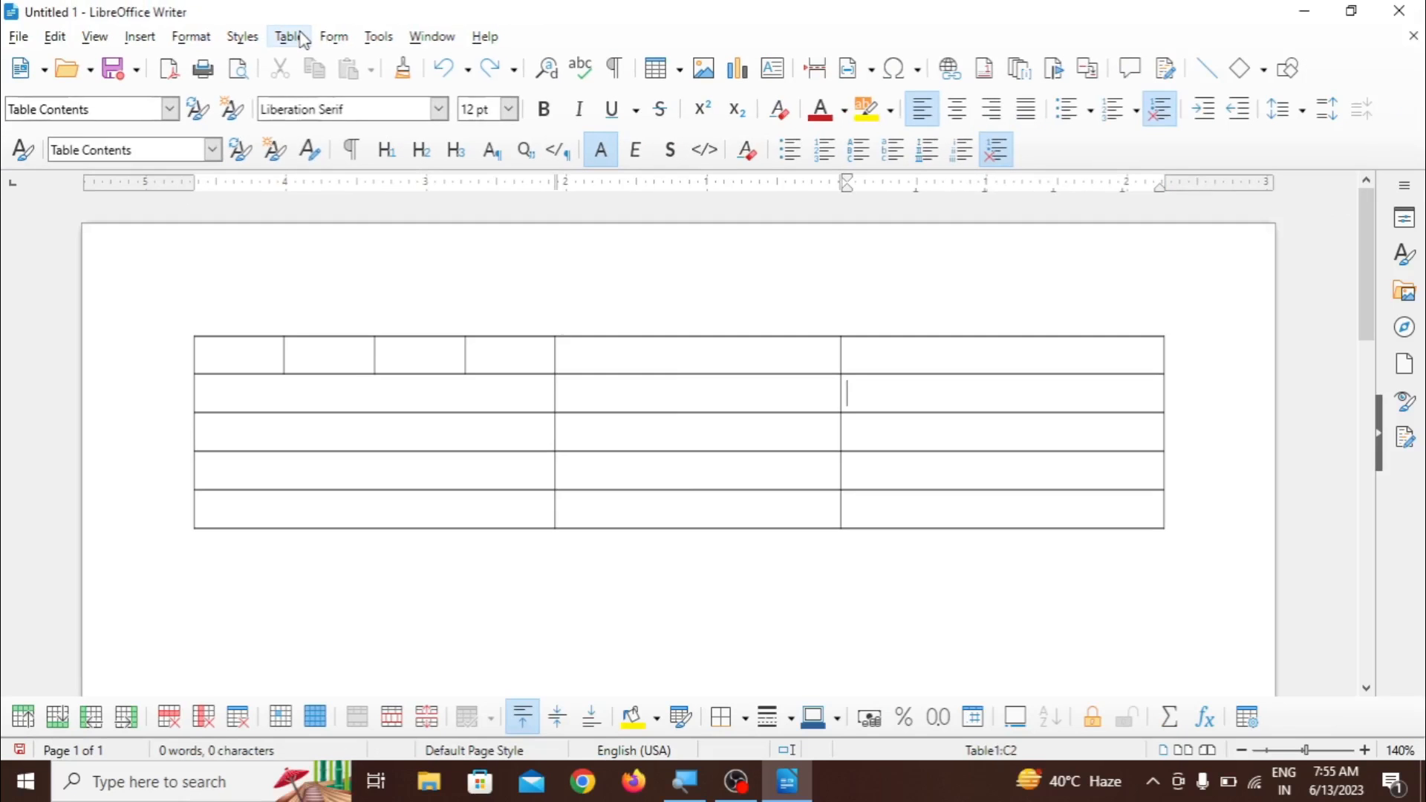
# - Enter the text TARGET COMPUTER in the first cell of the table's third row
pyautogui.click(289, 38)
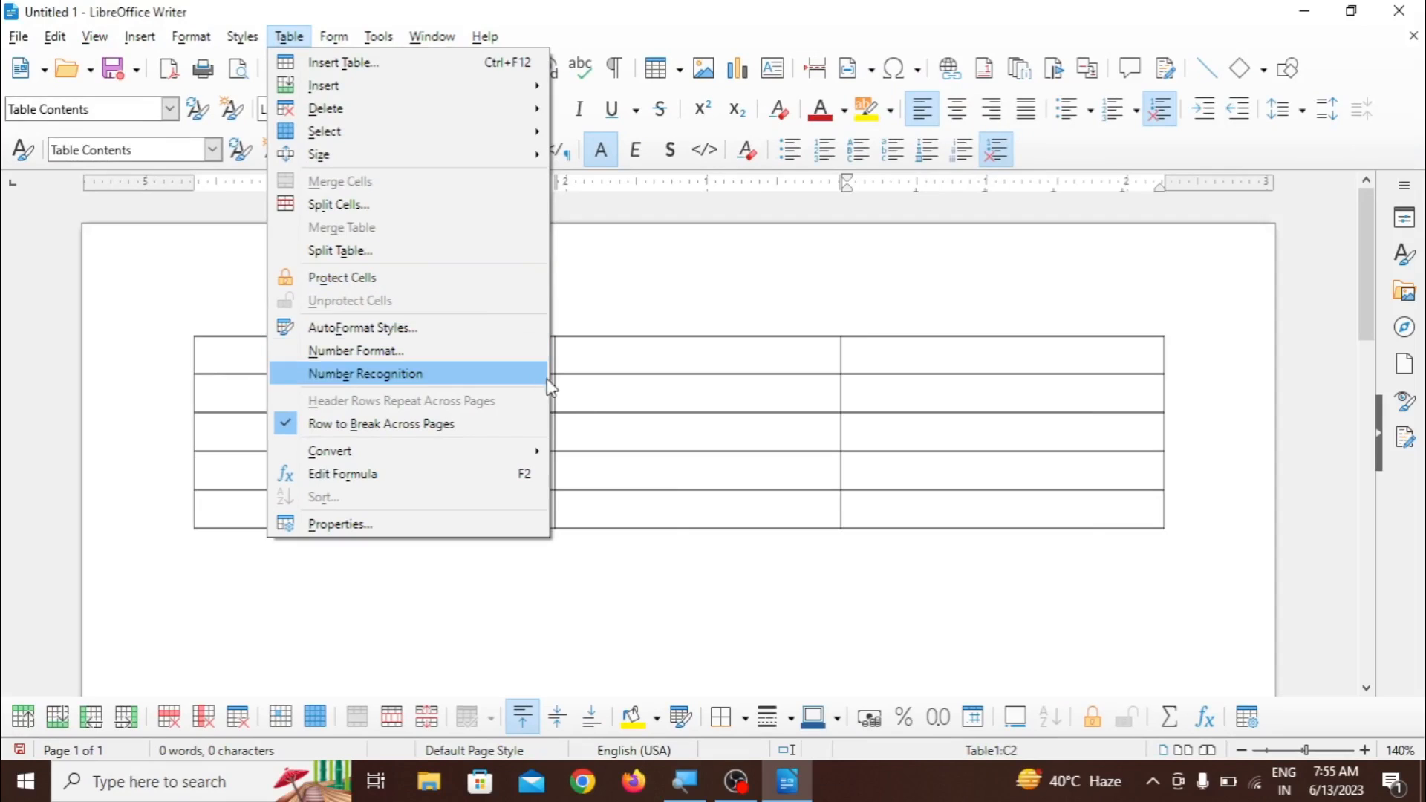
pyautogui.click(859, 542)
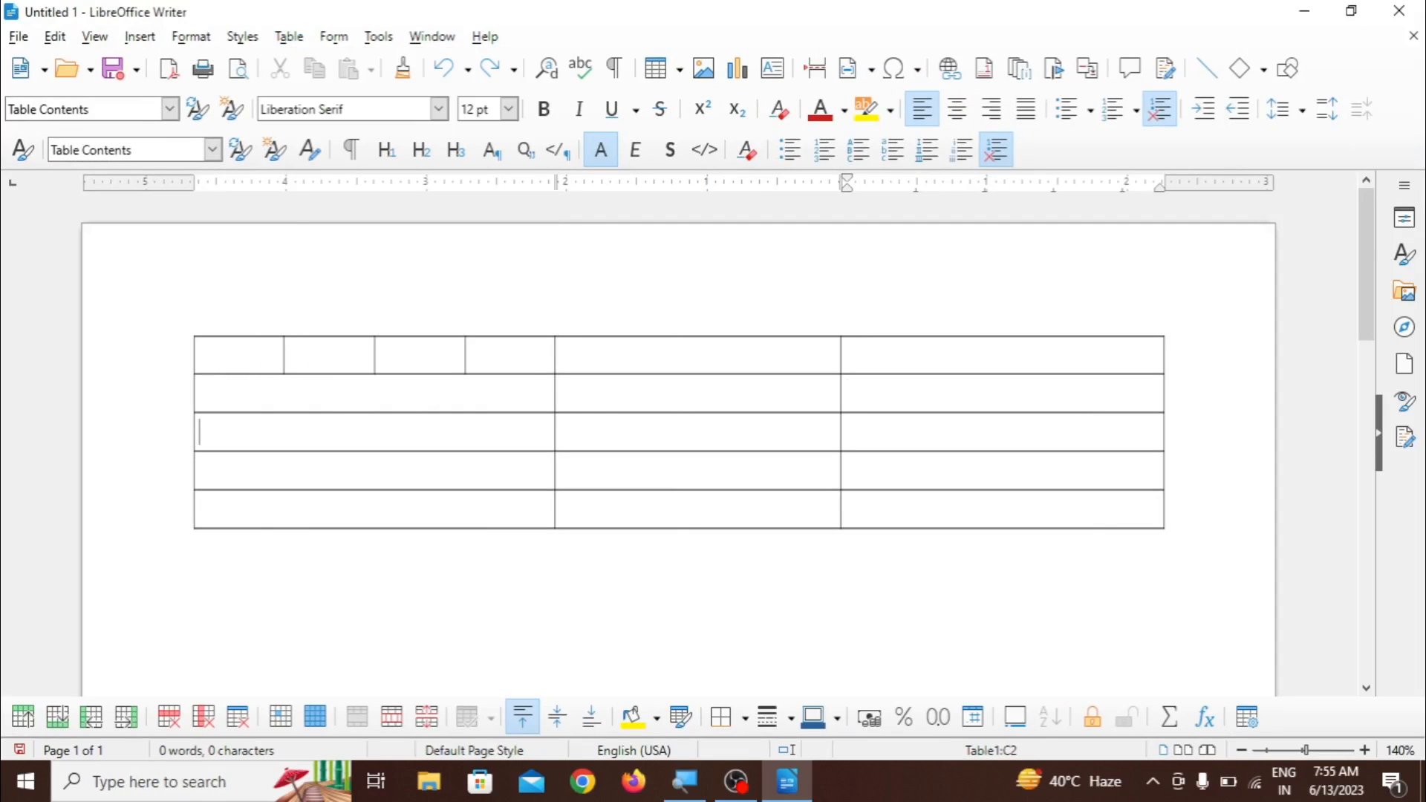
pyautogui.click(199, 433)
pyautogui.write('TARGET')
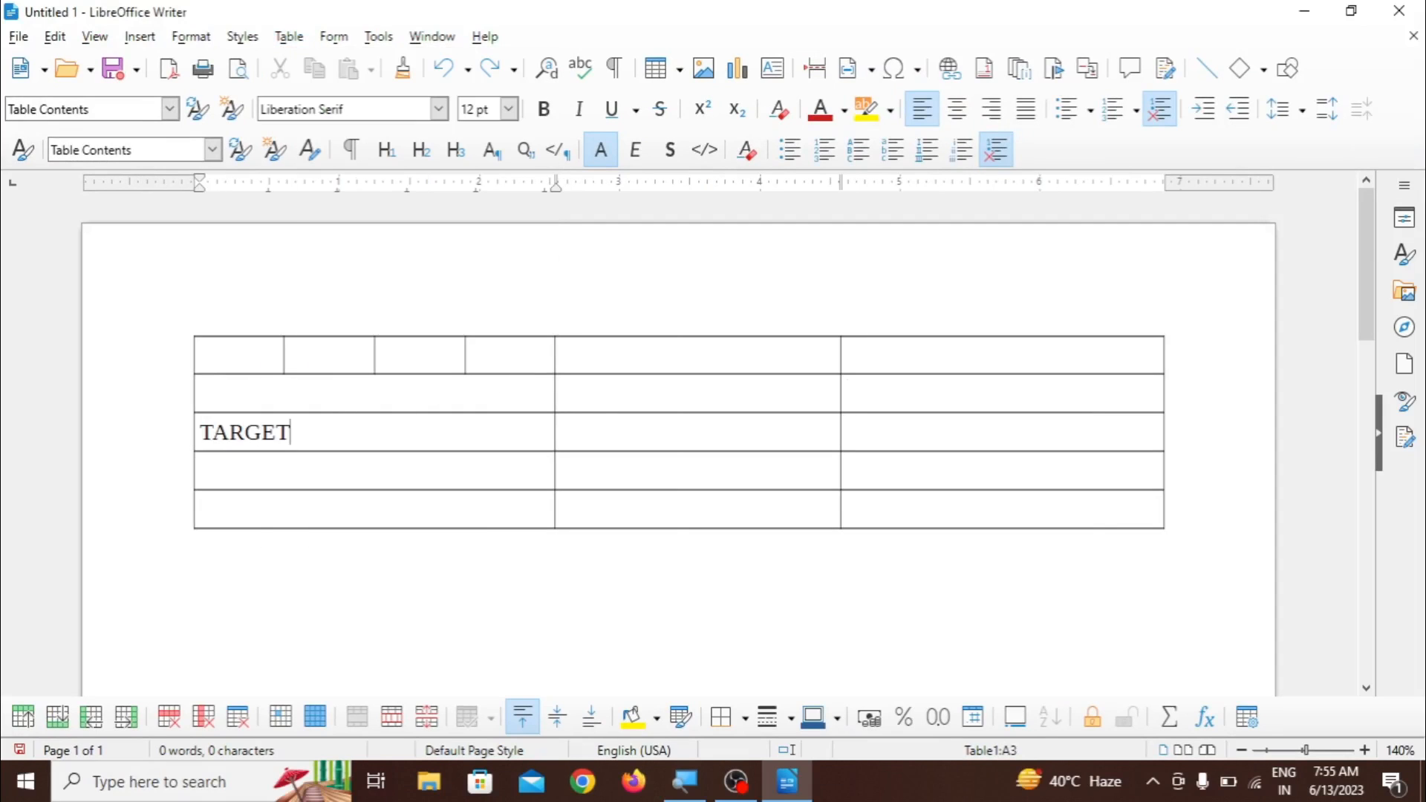
pyautogui.write(' COMPUT')
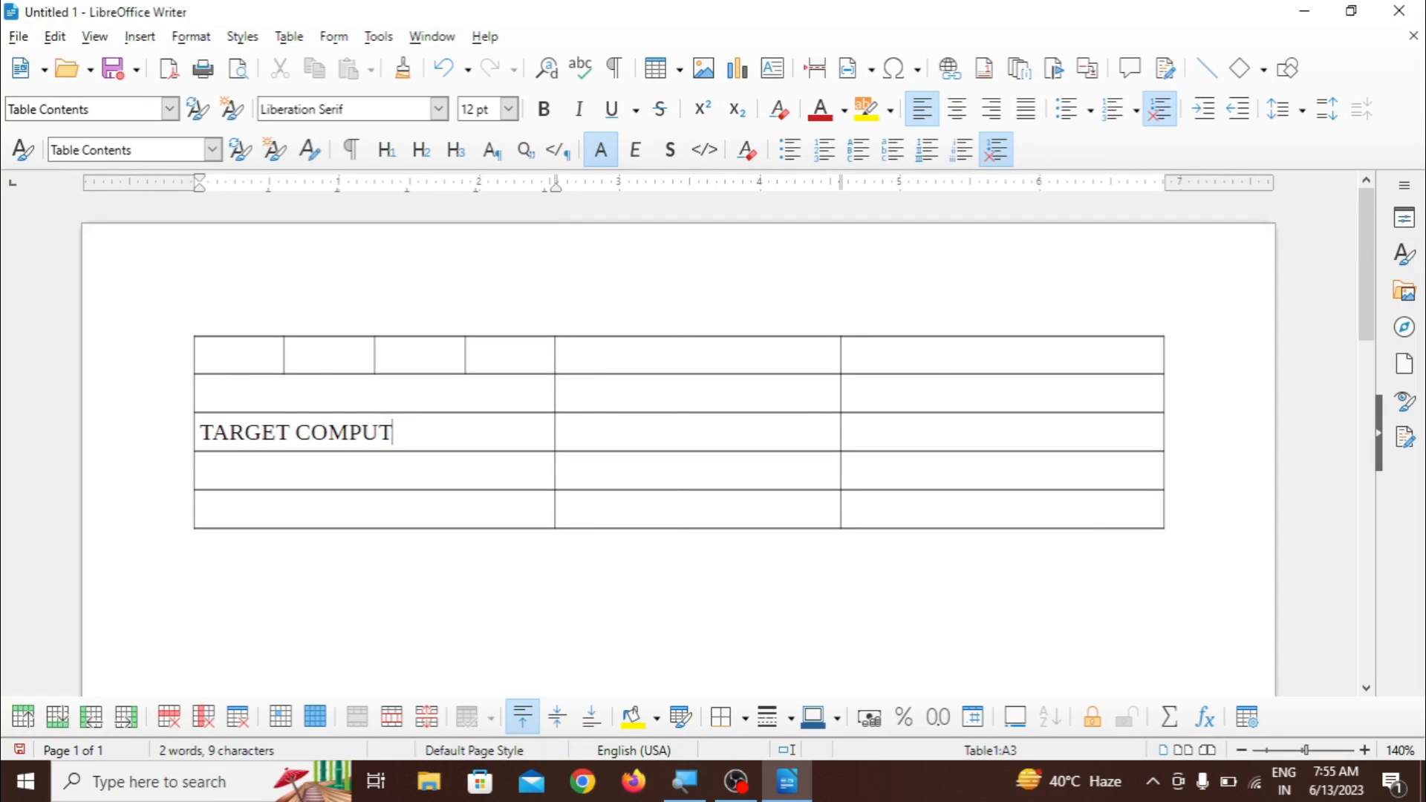
pyautogui.write('ER')
pyautogui.click(362, 513)
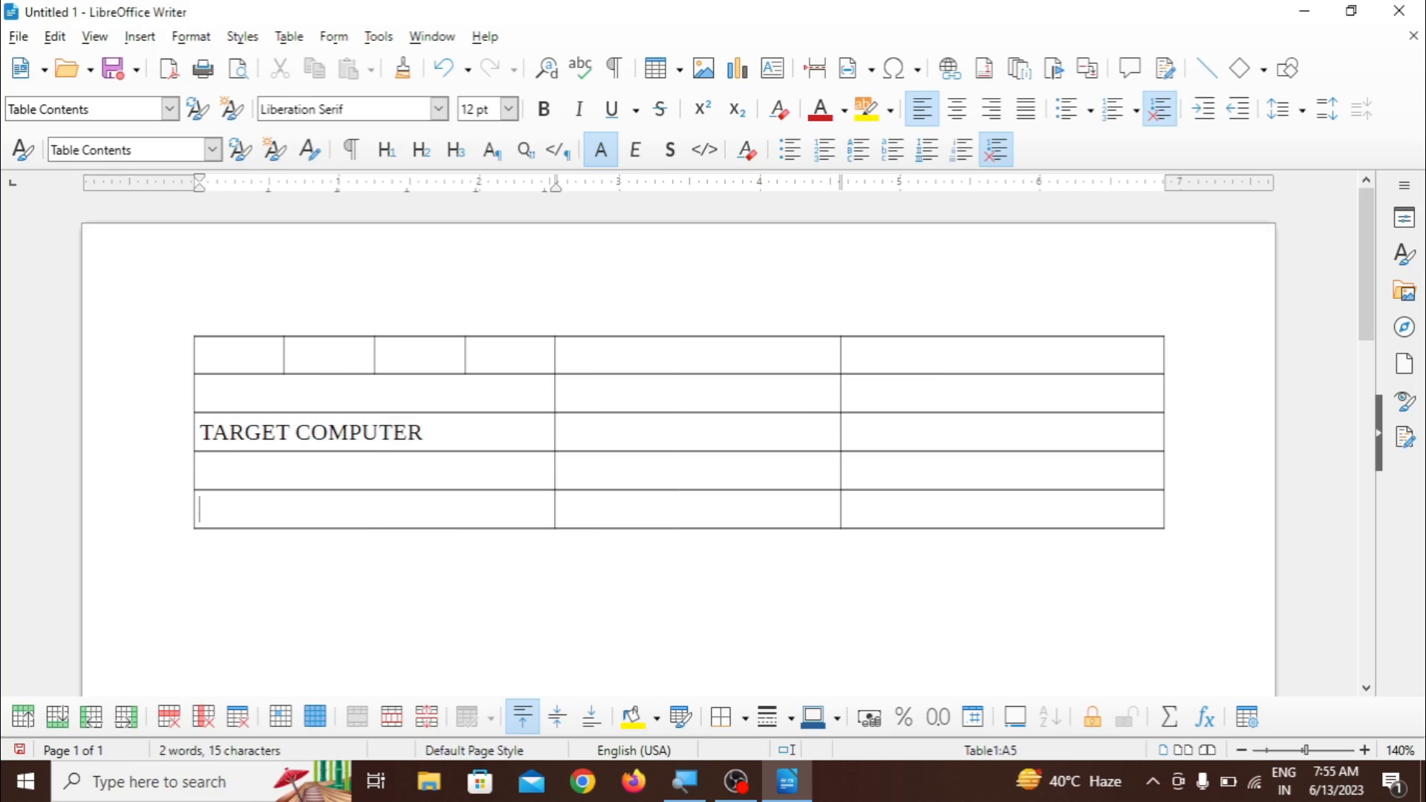
# - Protect the TARGET COMPUTER cell in the table's third row against changes
pyautogui.click(379, 432)
pyautogui.click(290, 37)
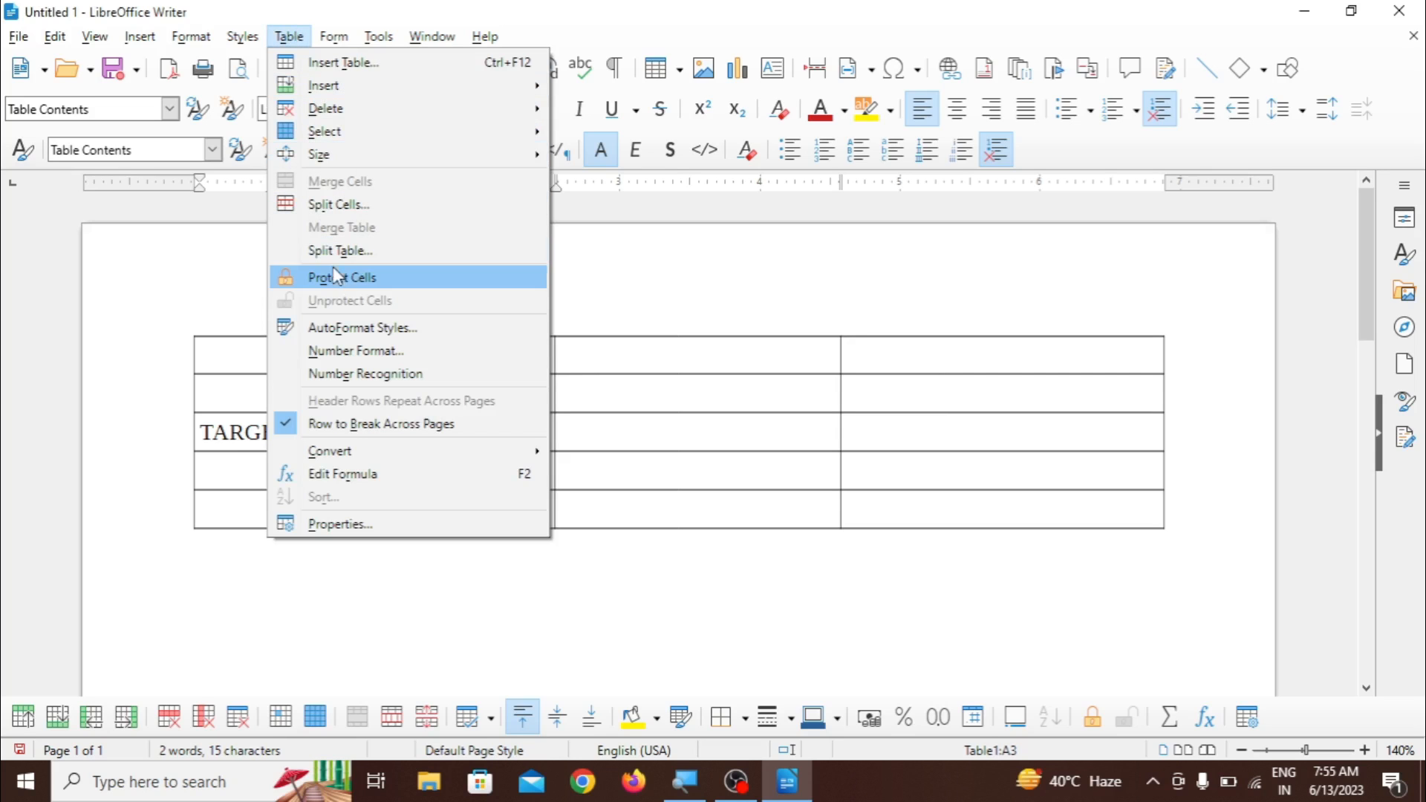
pyautogui.click(352, 279)
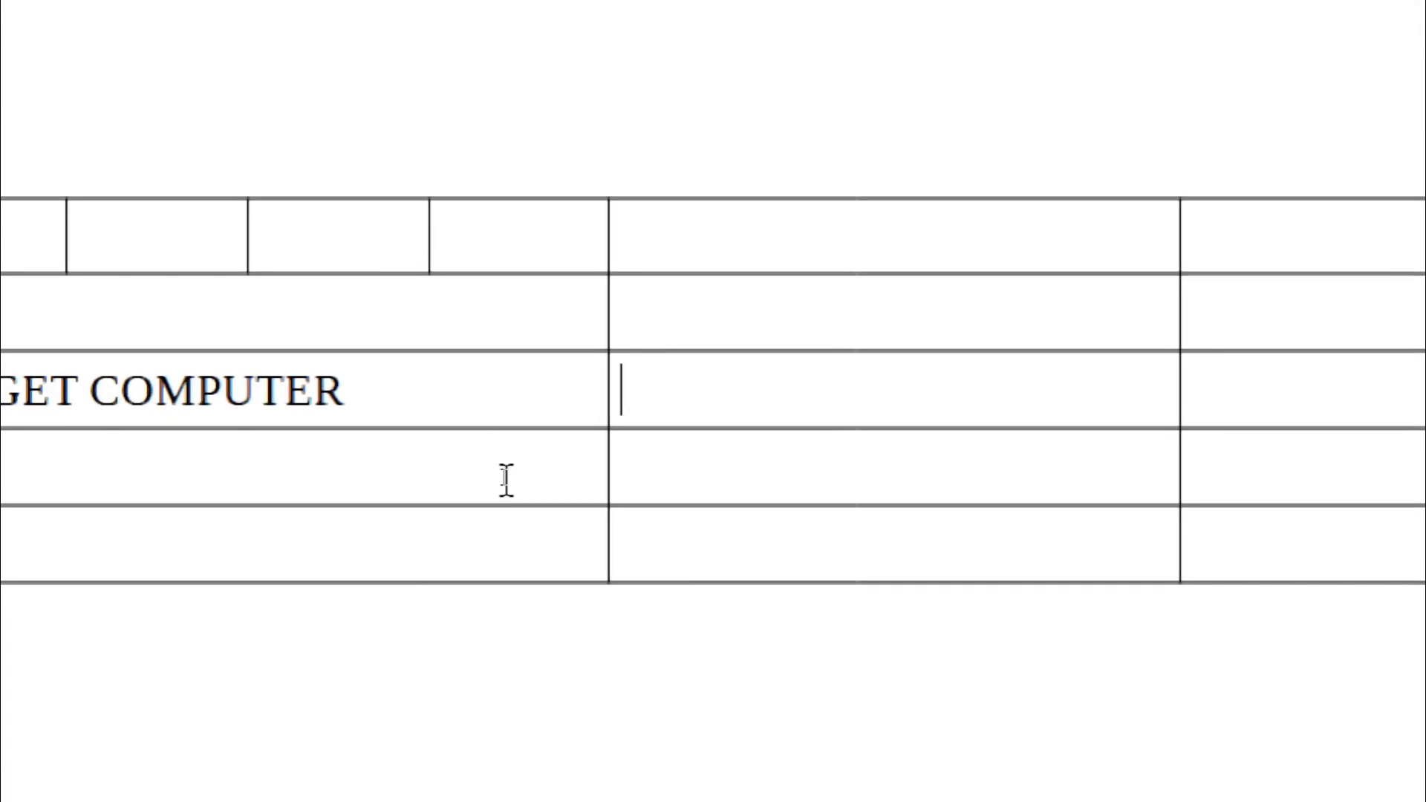
# - Try twice to delete text from the protected TARGET COMPUTER cell
pyautogui.click(386, 384)
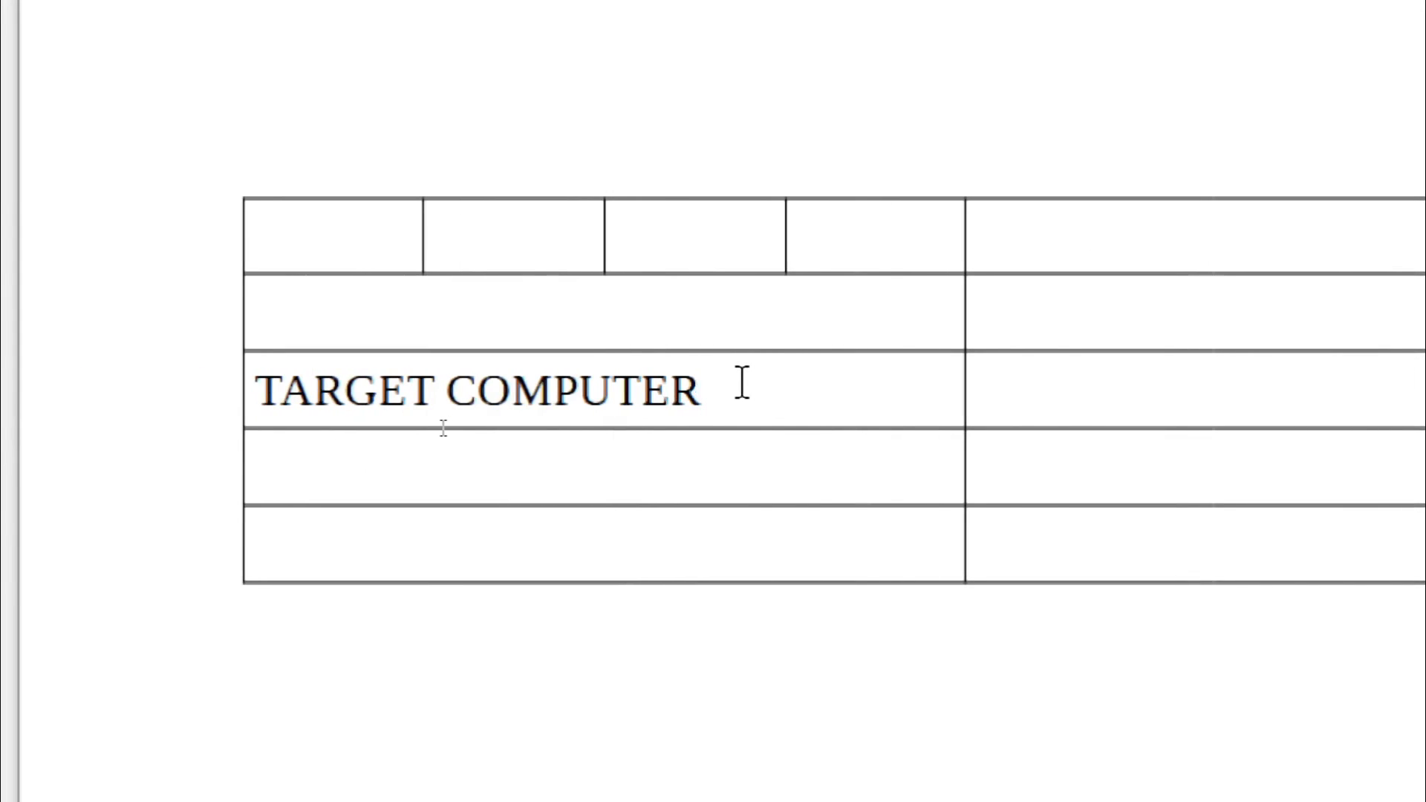
pyautogui.press('BackSpace')
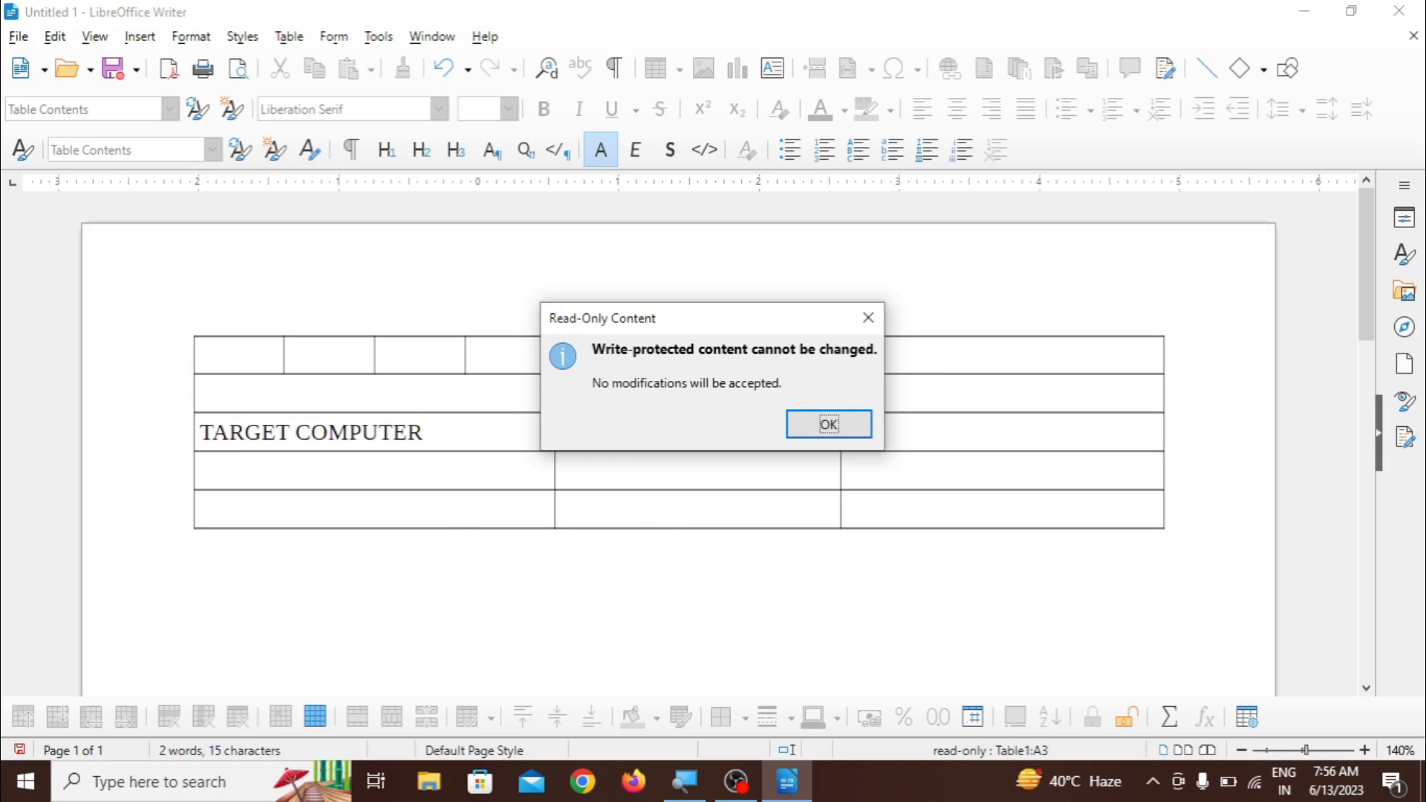
pyautogui.click(828, 424)
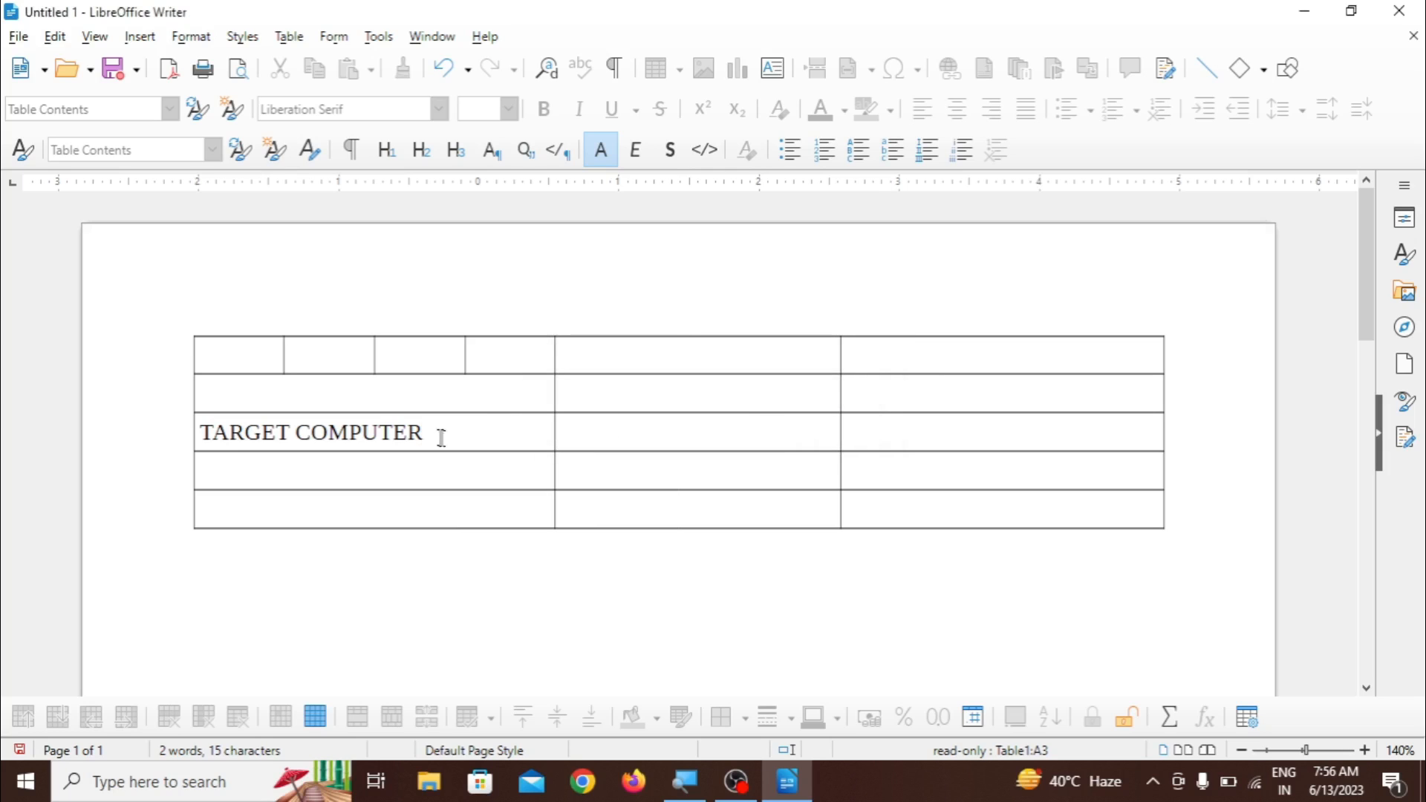
pyautogui.press('BackSpace')
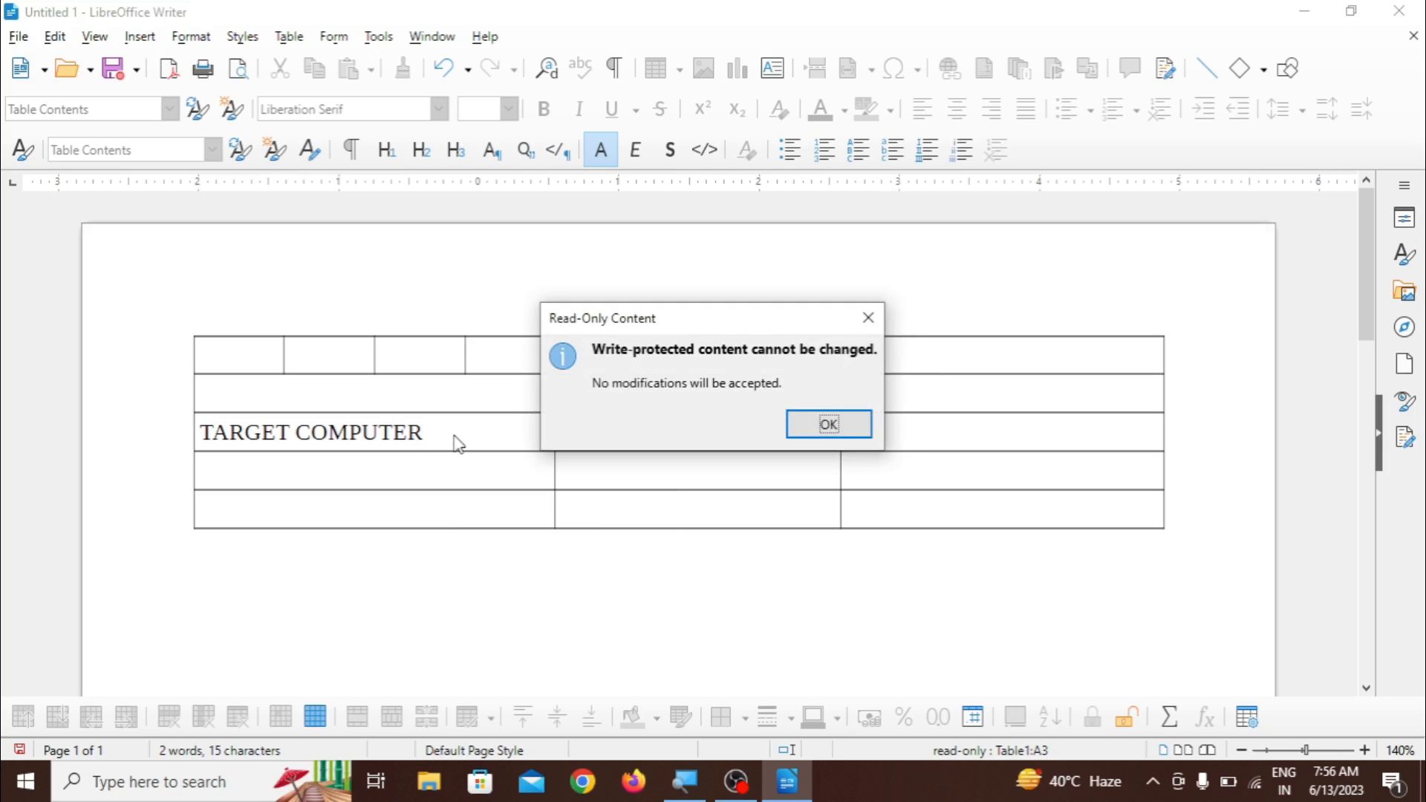
pyautogui.click(811, 426)
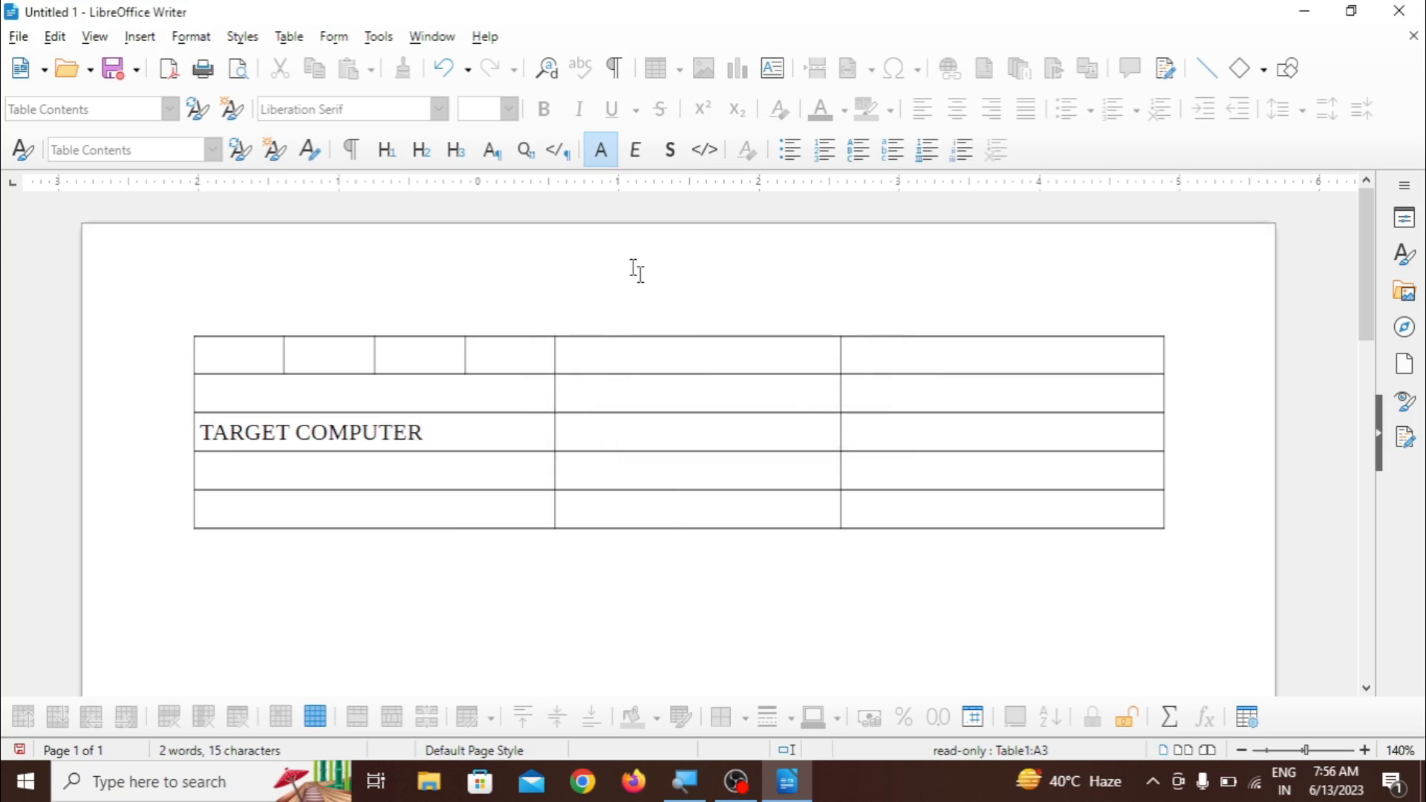
# - Unprotect the TARGET COMPUTER cell and append EUCATION INSTITUTE to its text
pyautogui.click(290, 36)
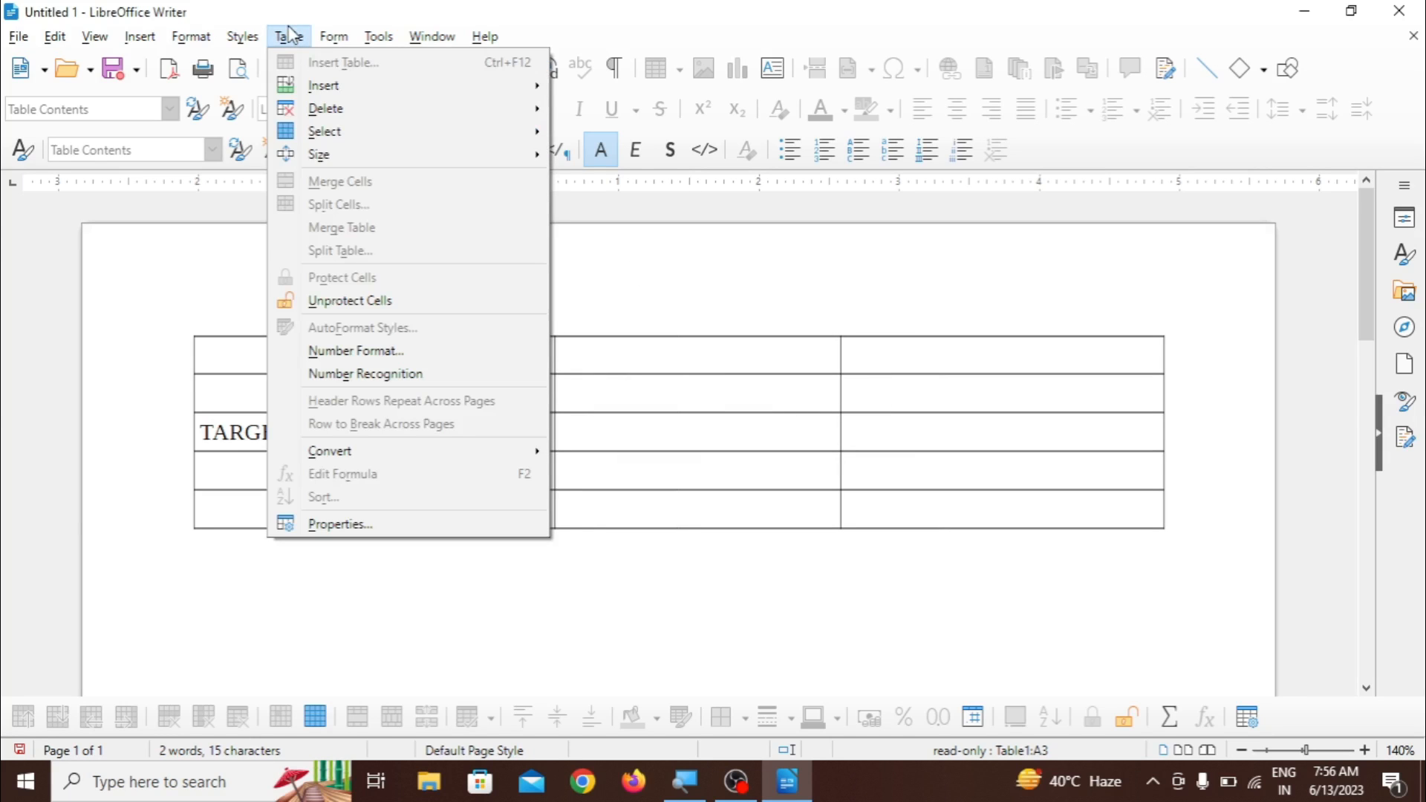
pyautogui.click(387, 305)
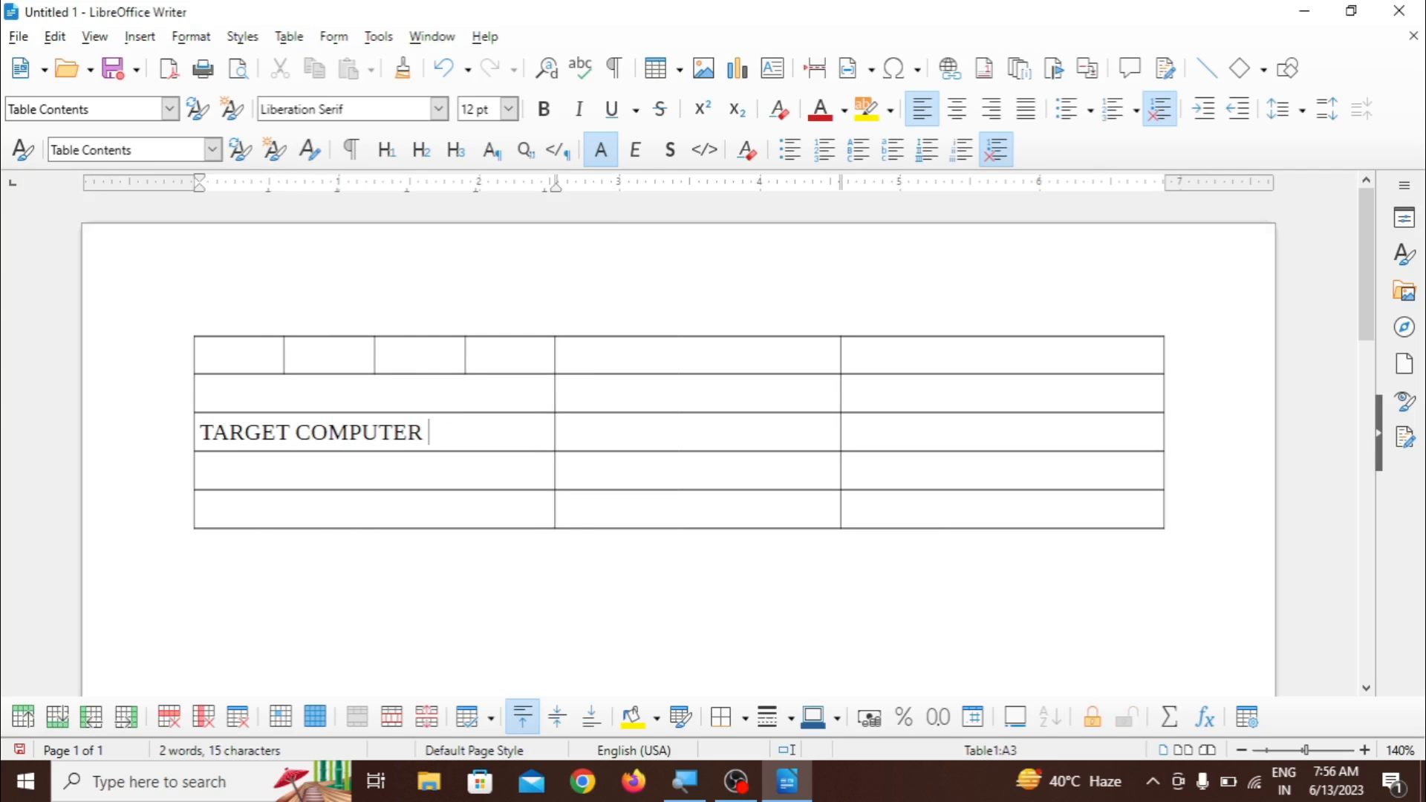
pyautogui.write('EUCATIO')
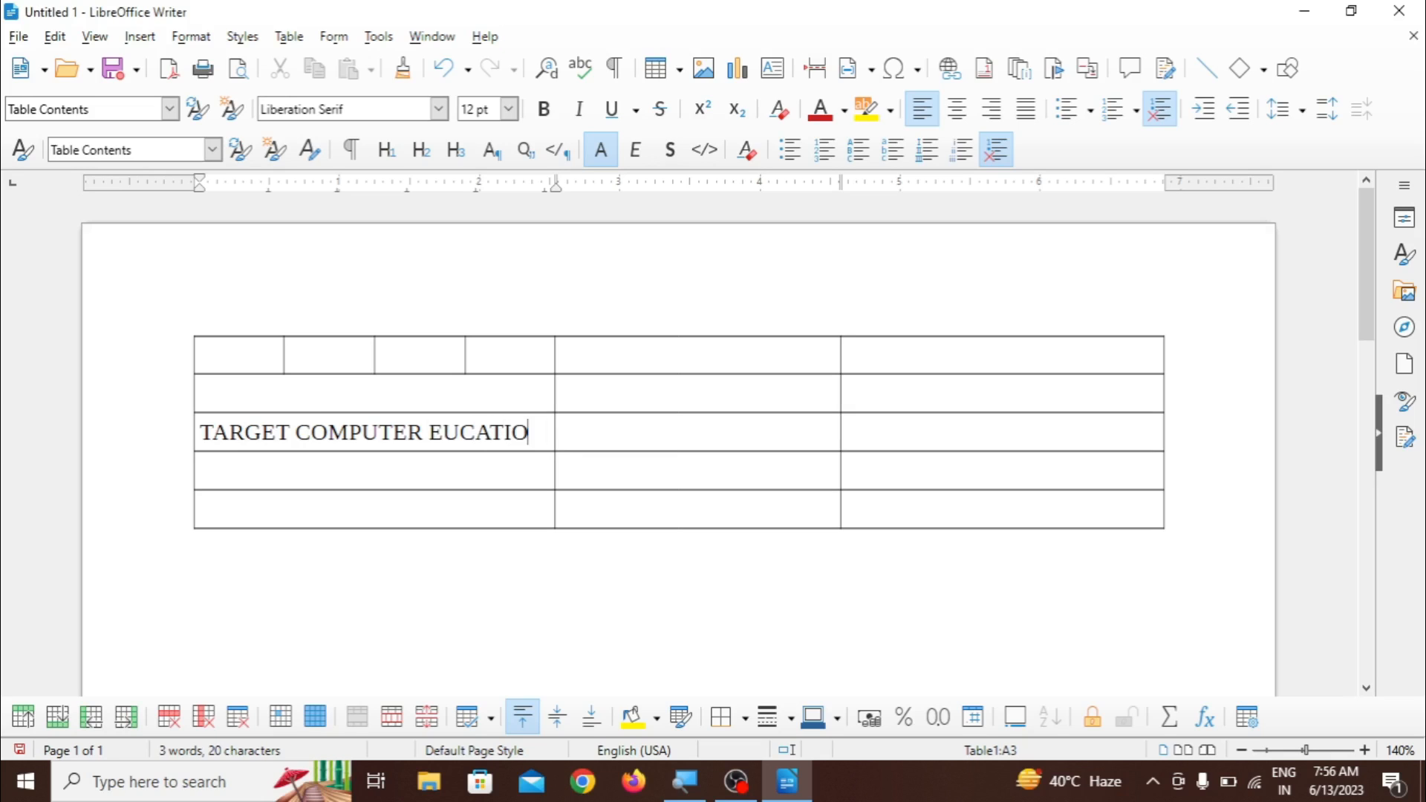
pyautogui.write('N INSTITUTE')
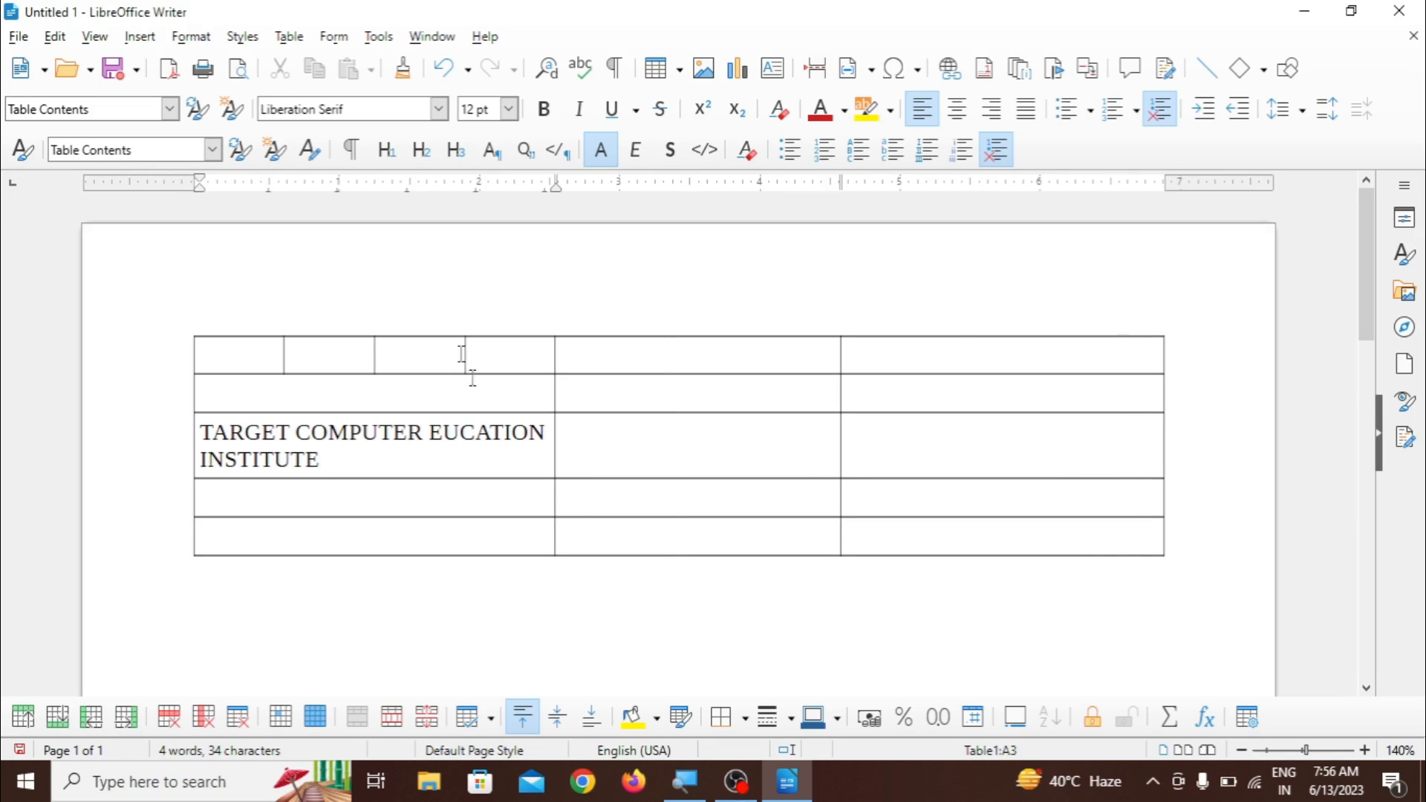
# - Preview the Academic, Box List Green and Box List Red styles for a new table without inserting it
pyautogui.click(289, 36)
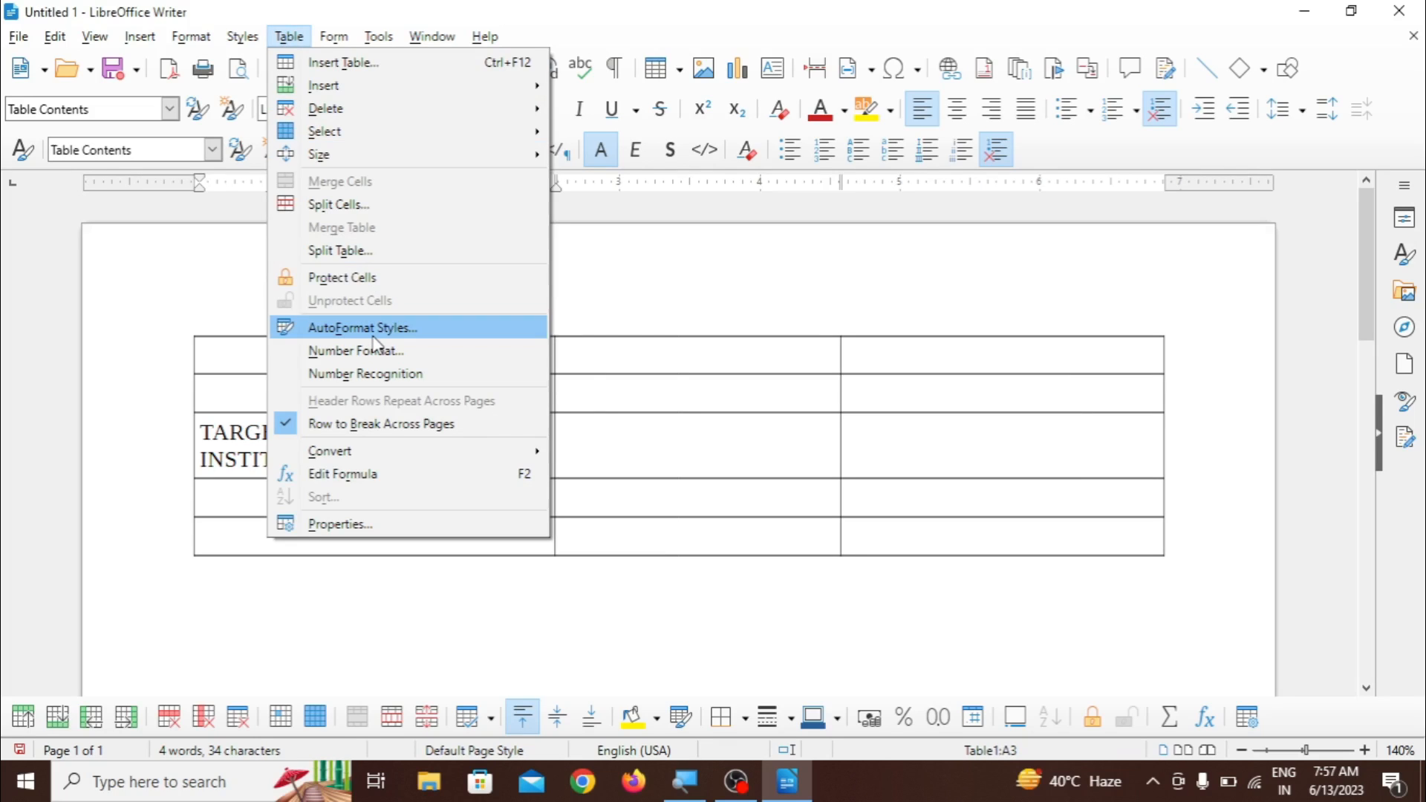
pyautogui.click(336, 68)
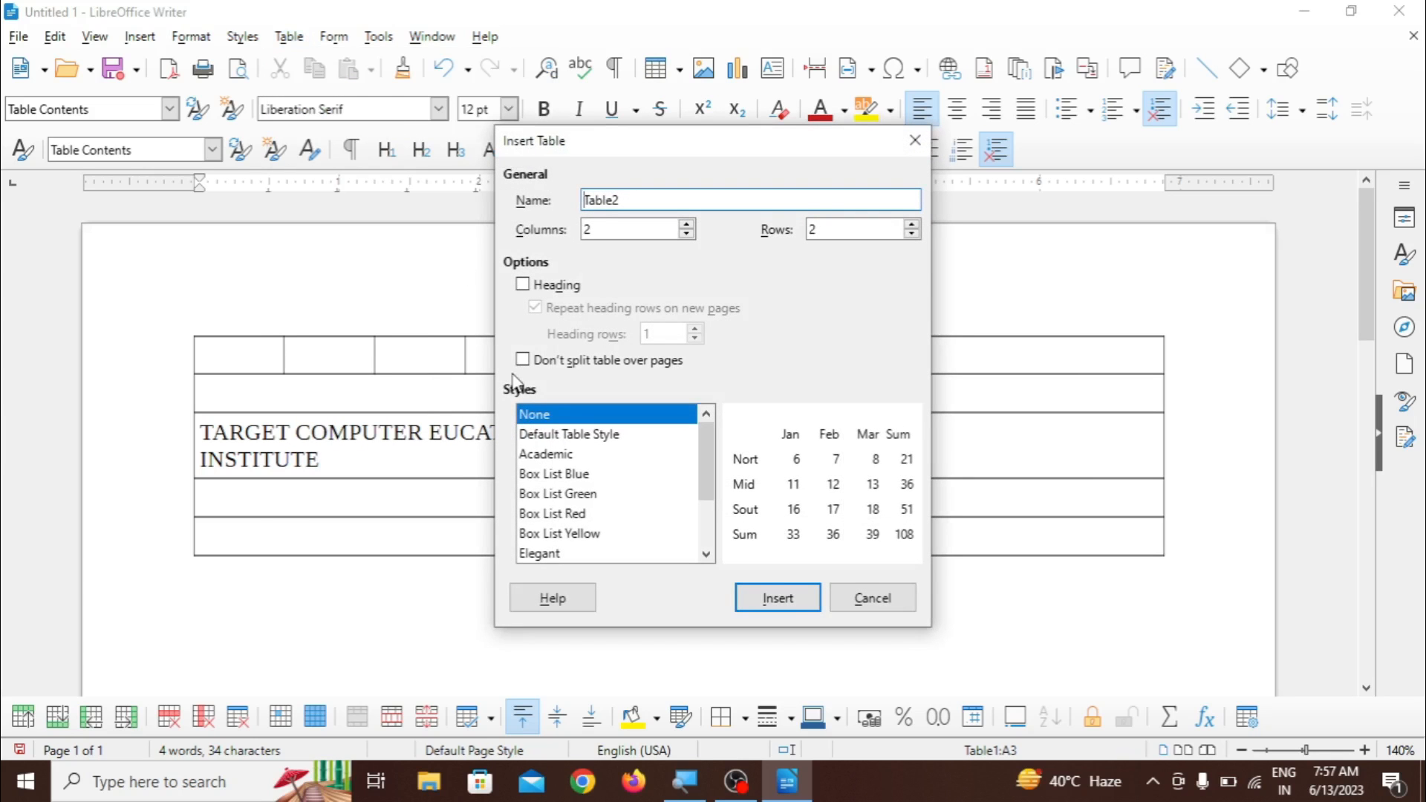
pyautogui.click(551, 437)
pyautogui.click(554, 454)
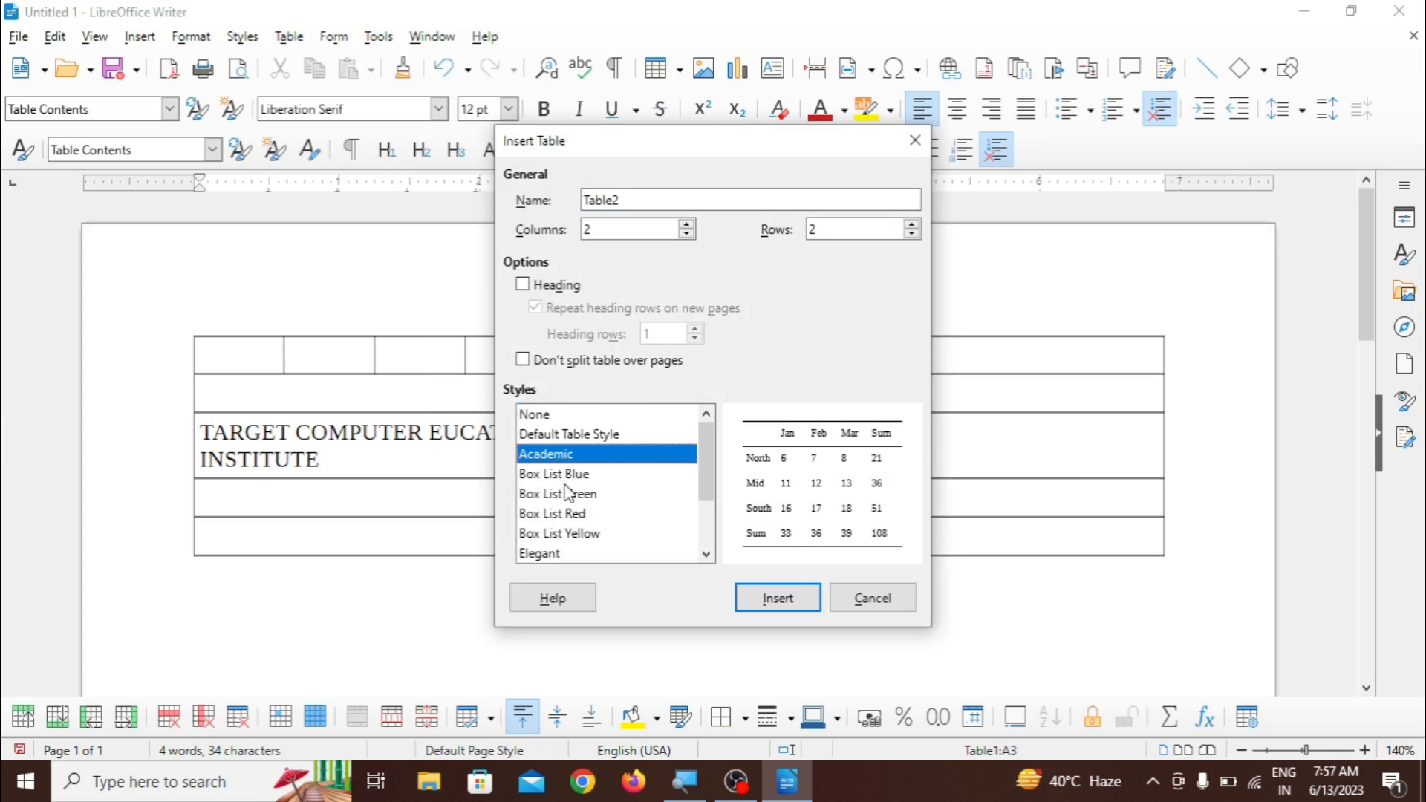
pyautogui.click(570, 493)
pyautogui.click(569, 513)
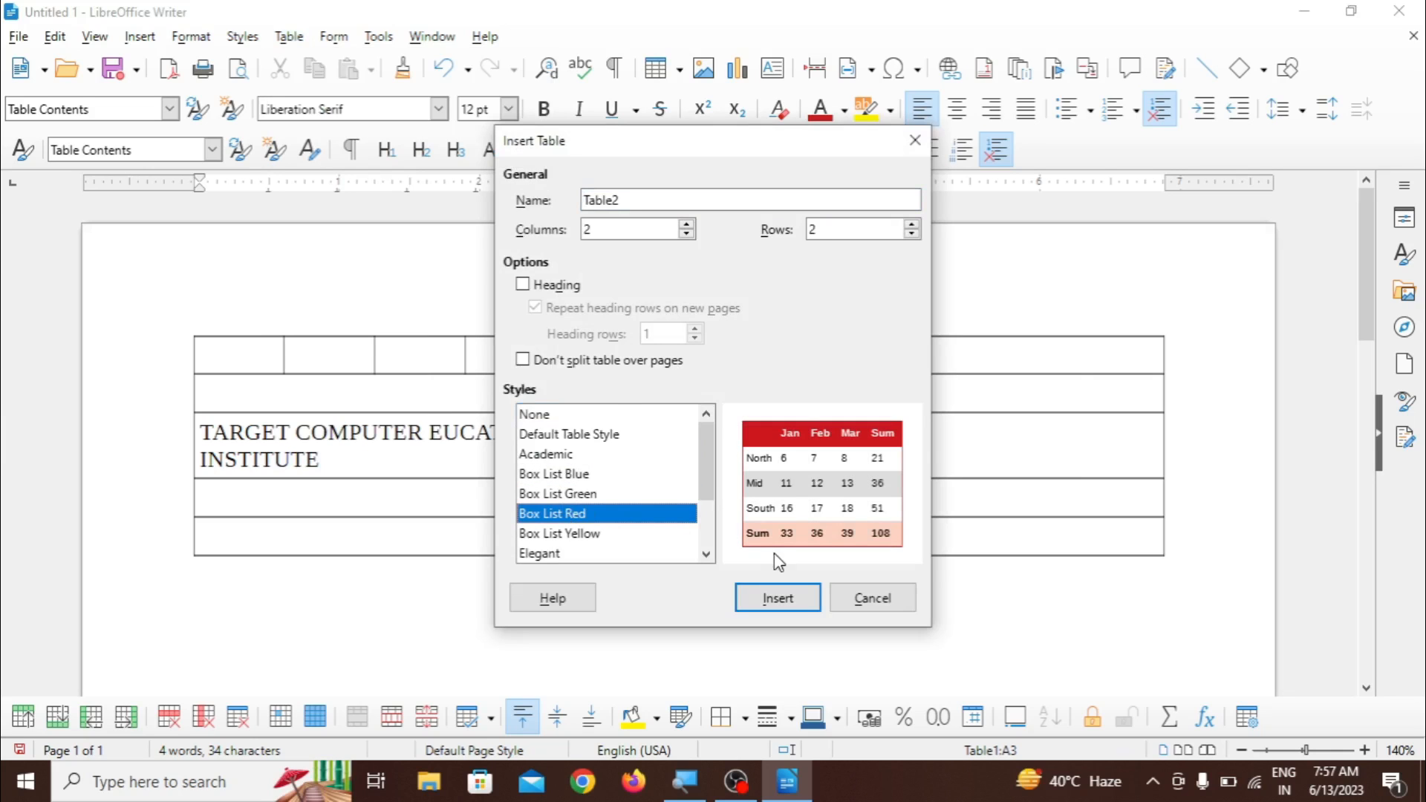
pyautogui.click(869, 599)
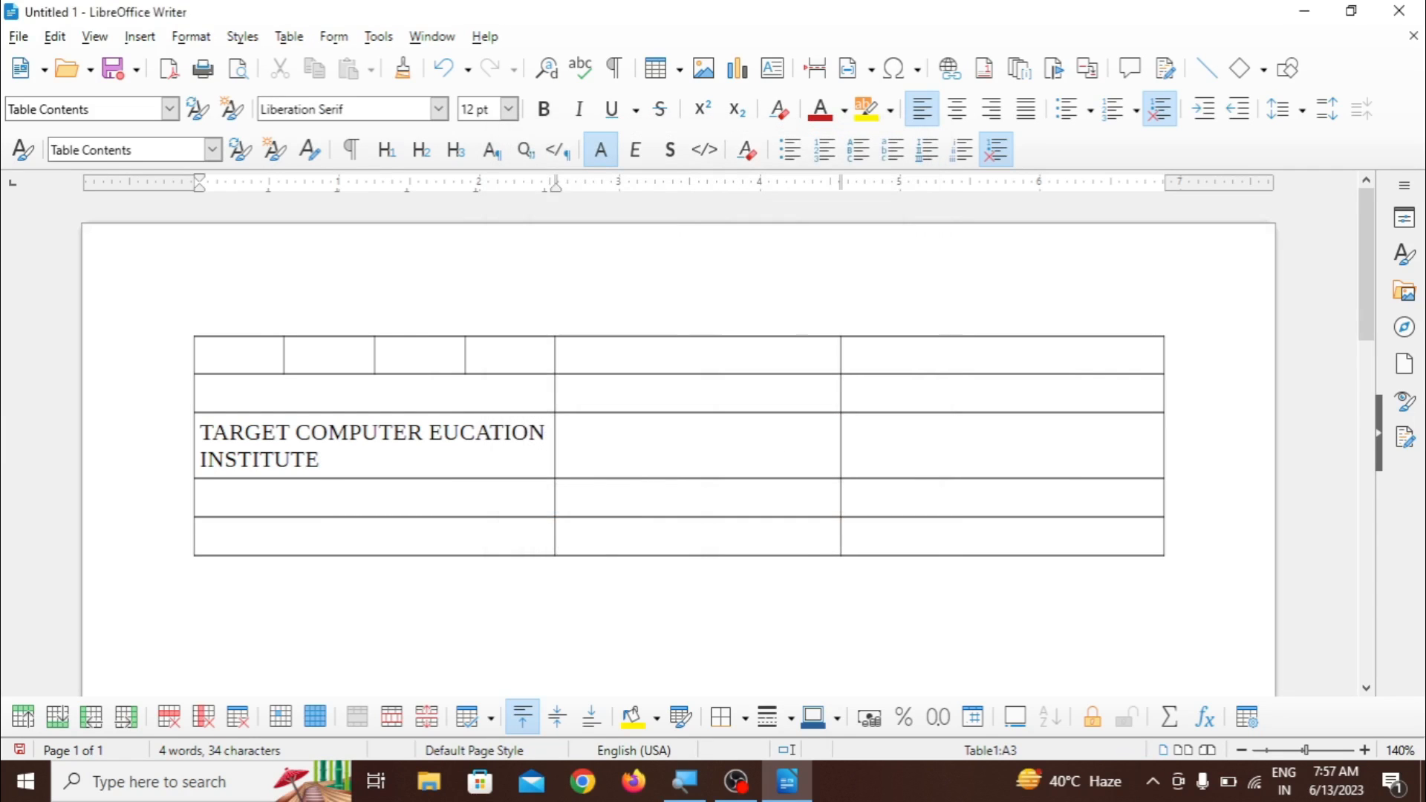
# - Apply the Box List Green AutoFormat style to the existing table
pyautogui.click(289, 36)
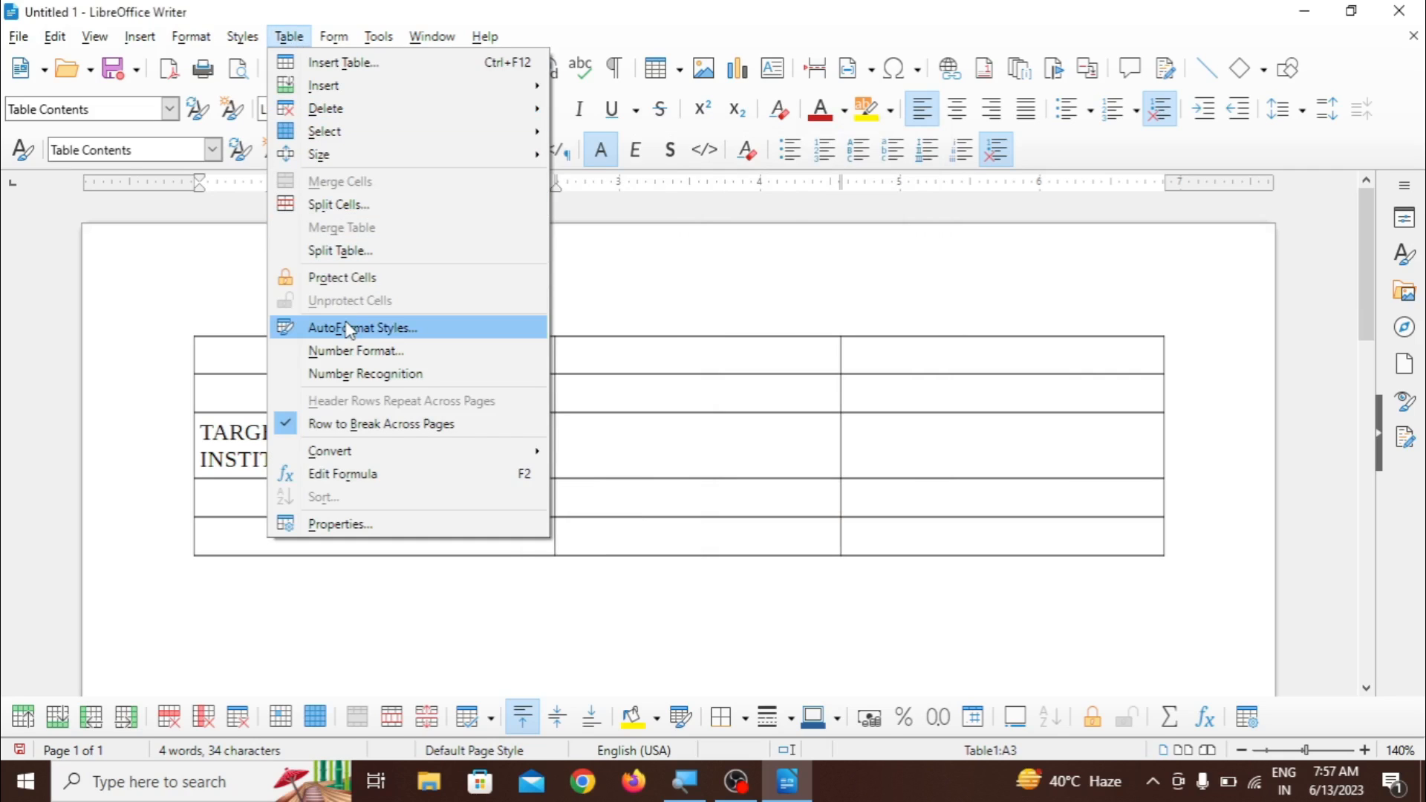
pyautogui.click(402, 333)
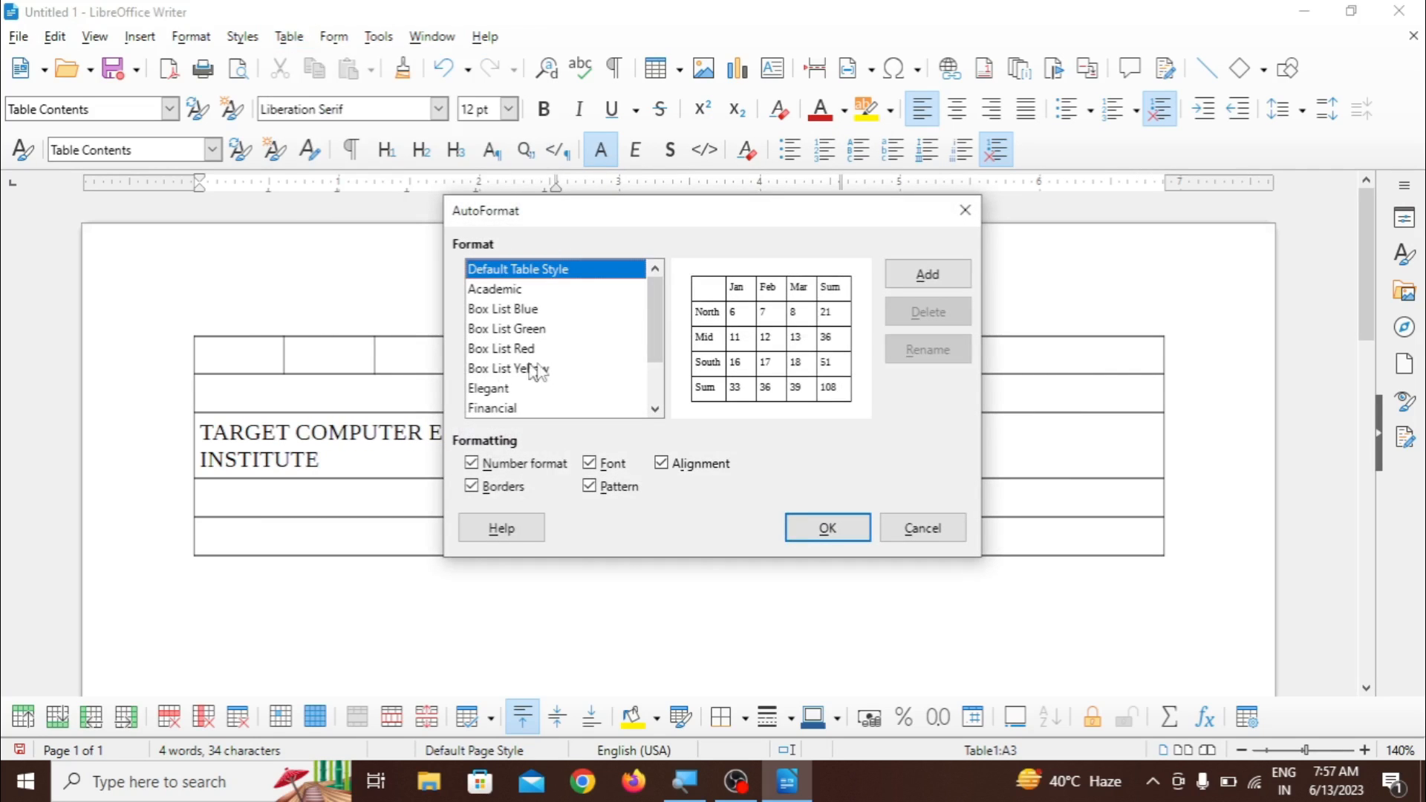
pyautogui.click(528, 309)
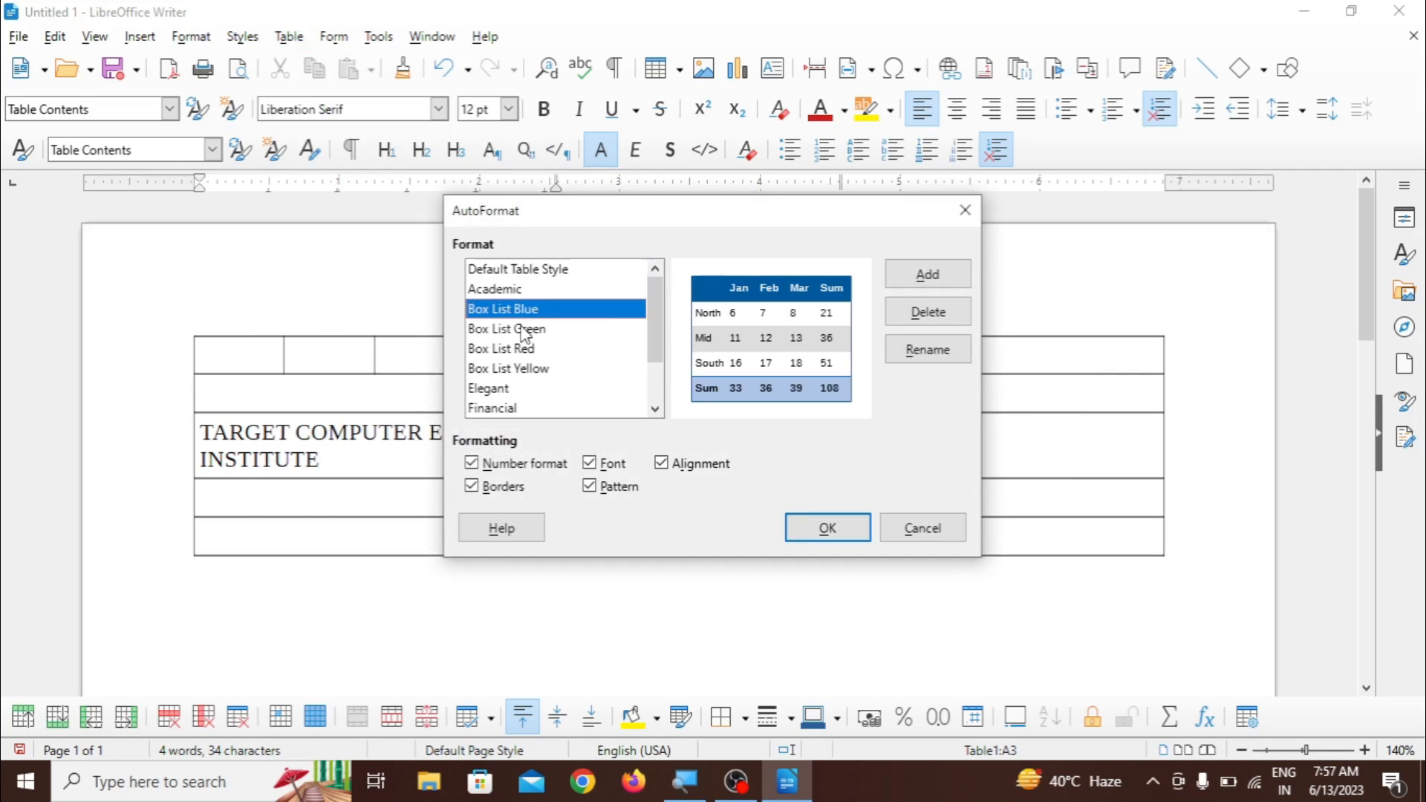
pyautogui.click(524, 330)
pyautogui.click(524, 351)
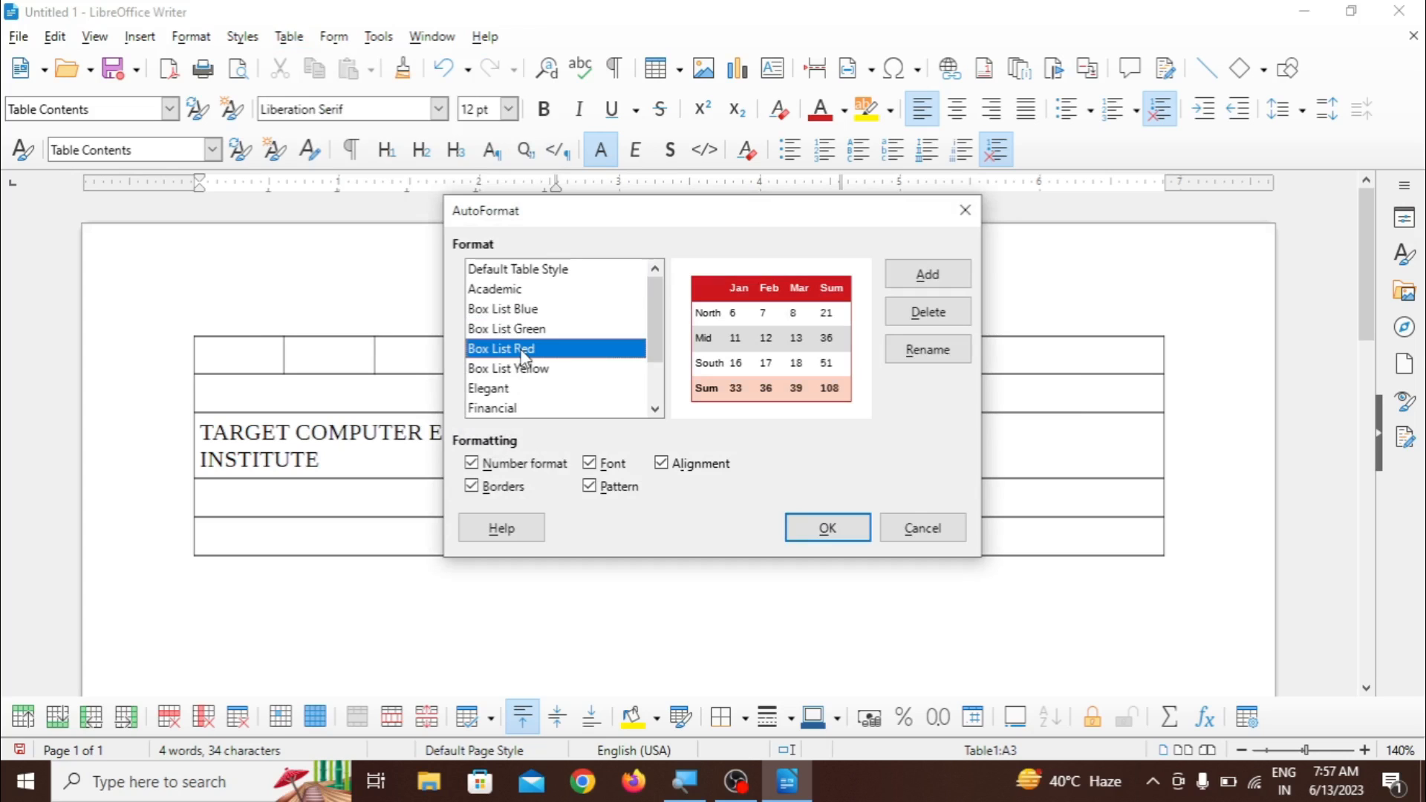
pyautogui.click(529, 370)
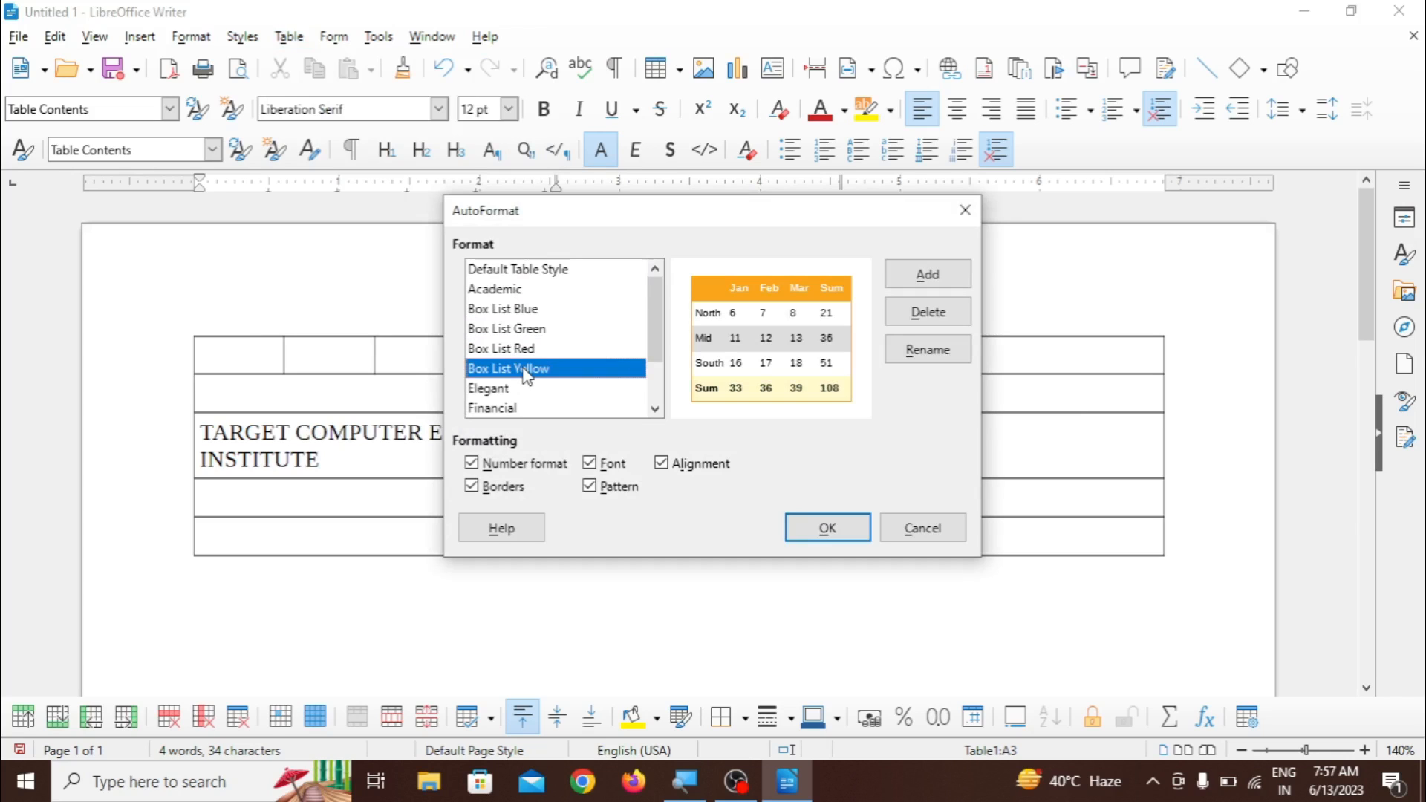
pyautogui.click(516, 332)
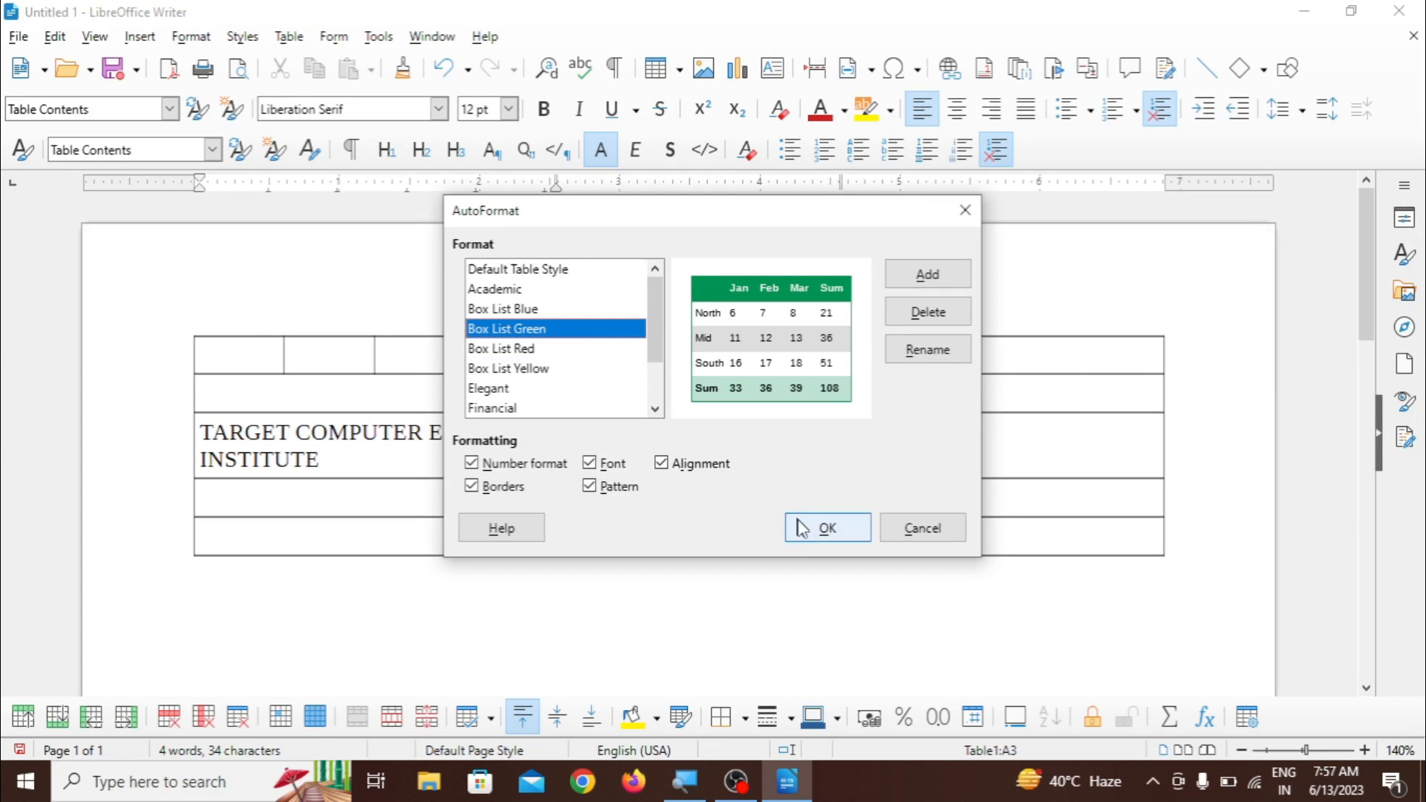
pyautogui.click(826, 528)
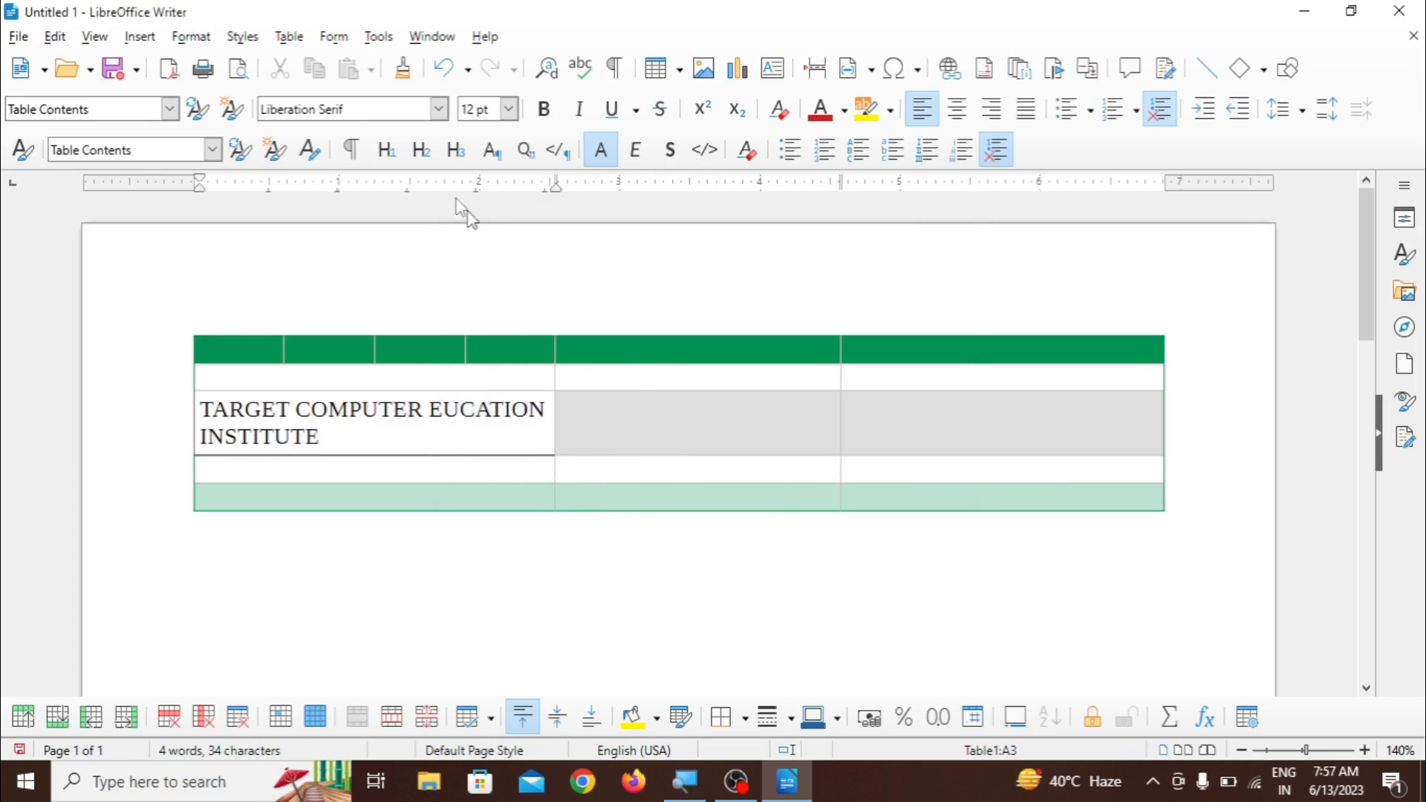
# - Enter a ten-digit number in the third row's cell beside the TARGET COMPUTER text
pyautogui.click(289, 36)
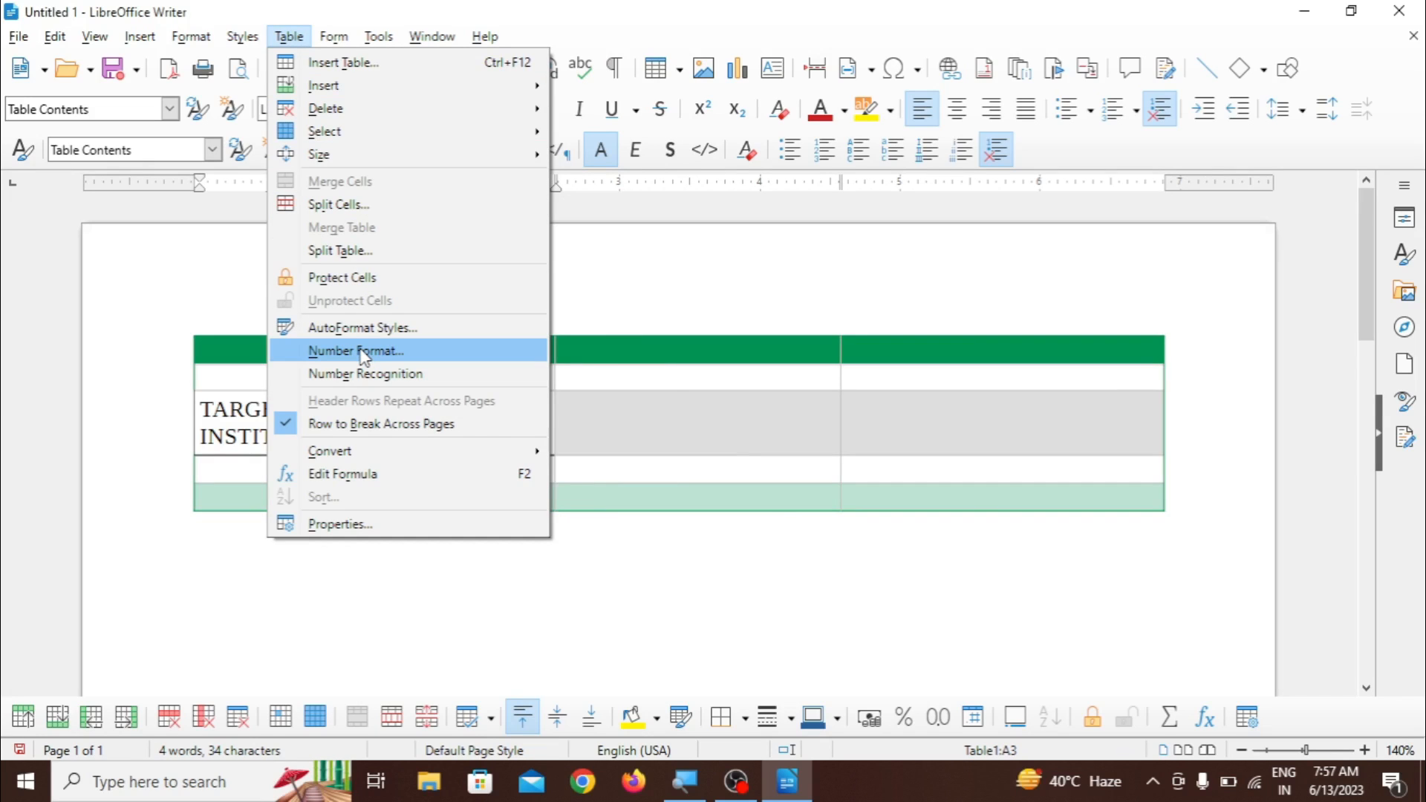
pyautogui.click(599, 391)
pyautogui.click(636, 385)
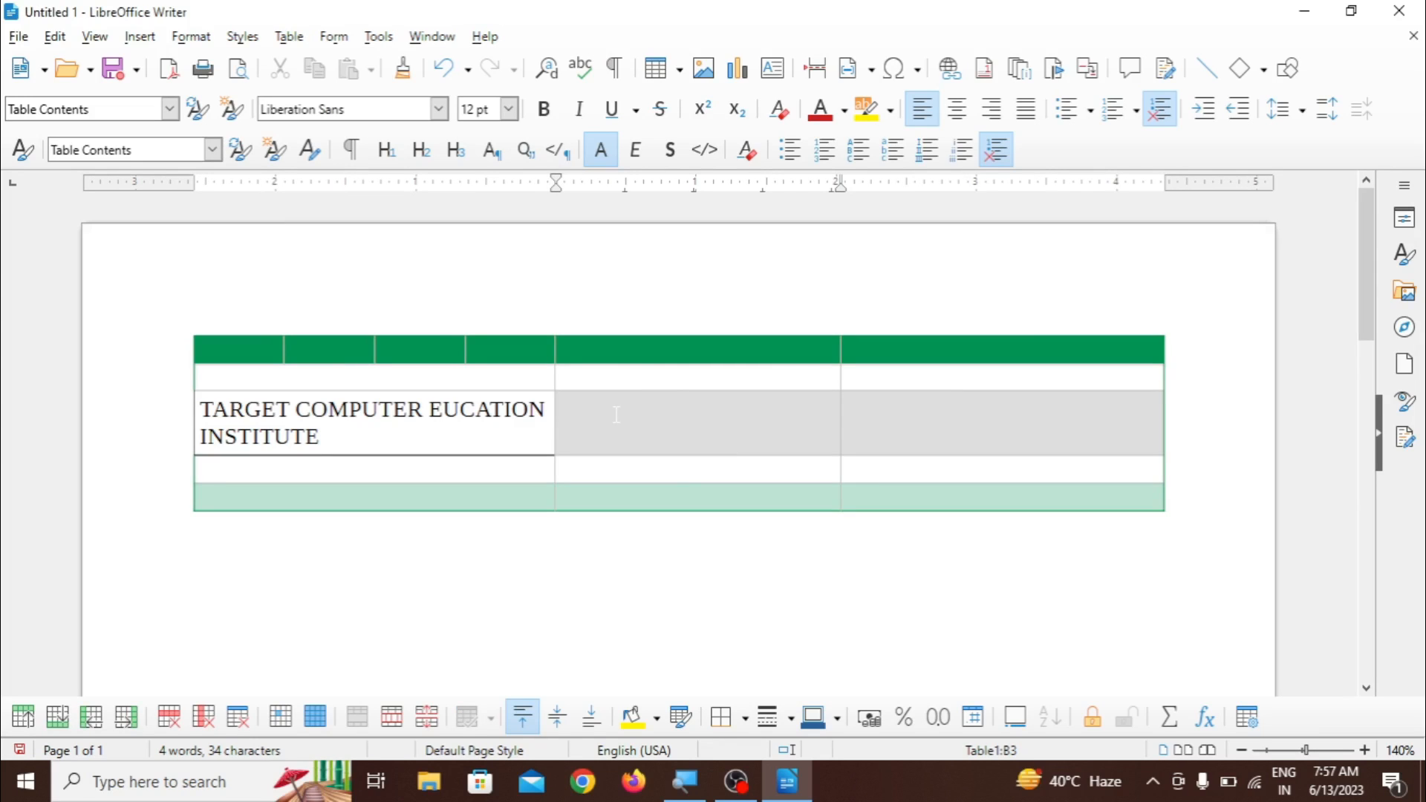
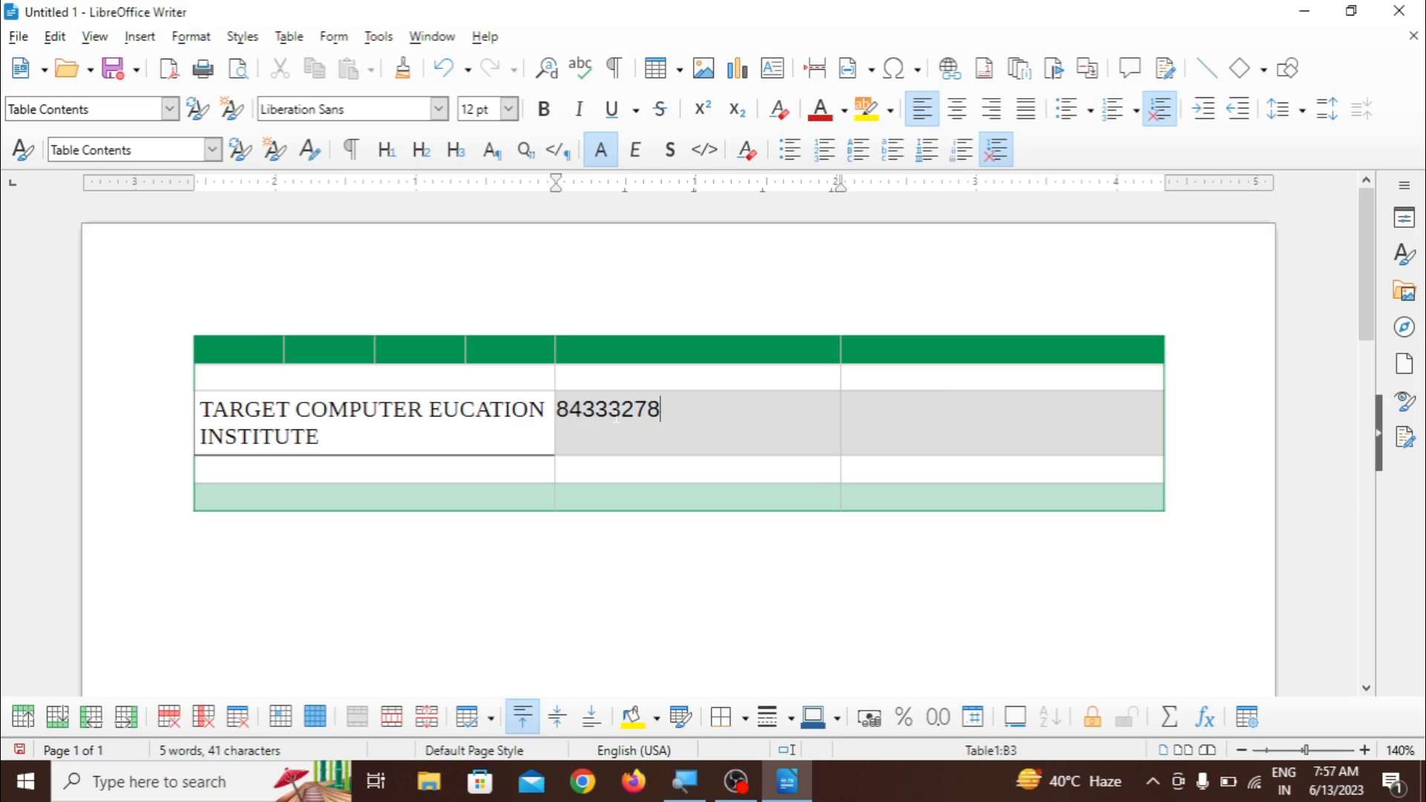
# - Format the number cell in the third row as Percent with 2 decimal places, using the -12.95% format
pyautogui.click(301, 41)
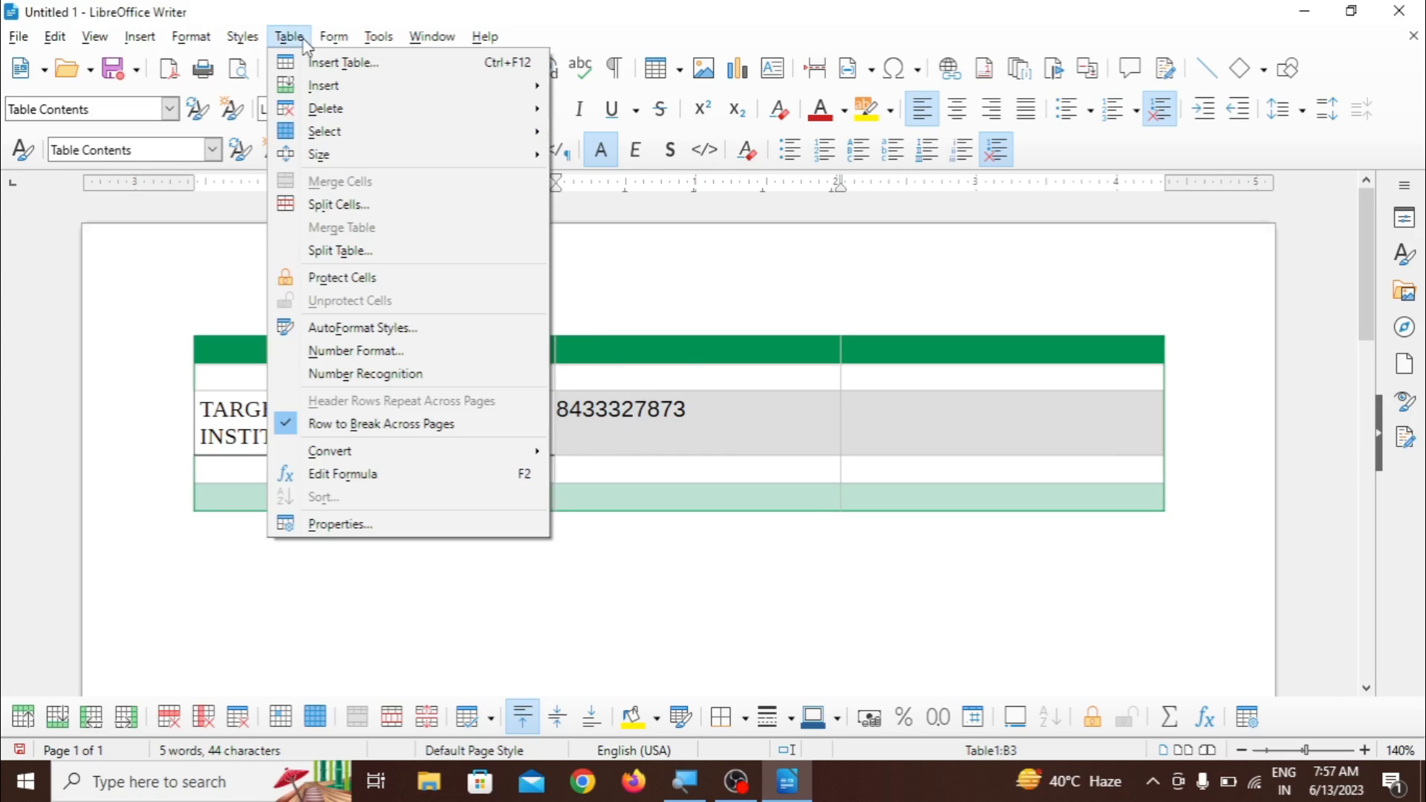
pyautogui.click(366, 352)
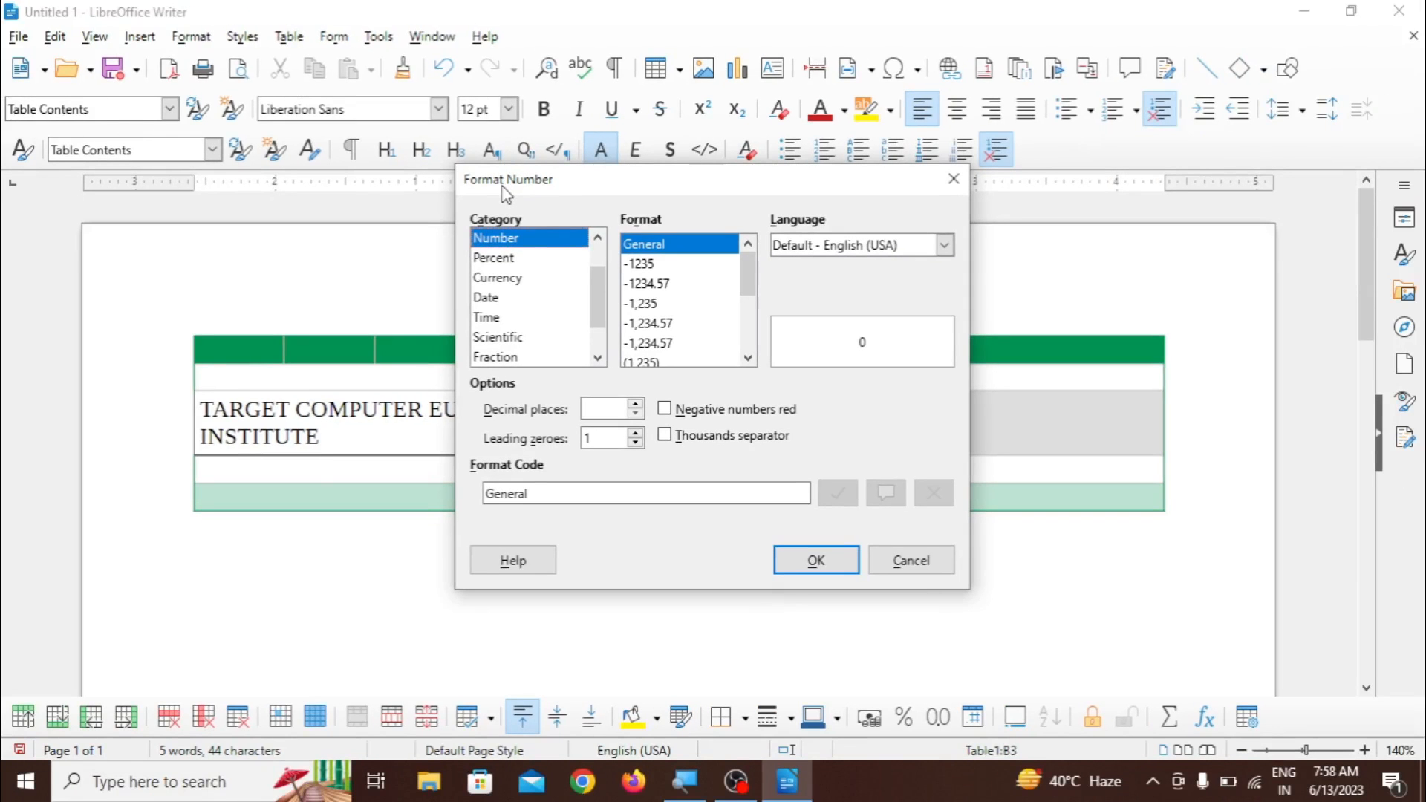
pyautogui.click(509, 260)
pyautogui.click(512, 280)
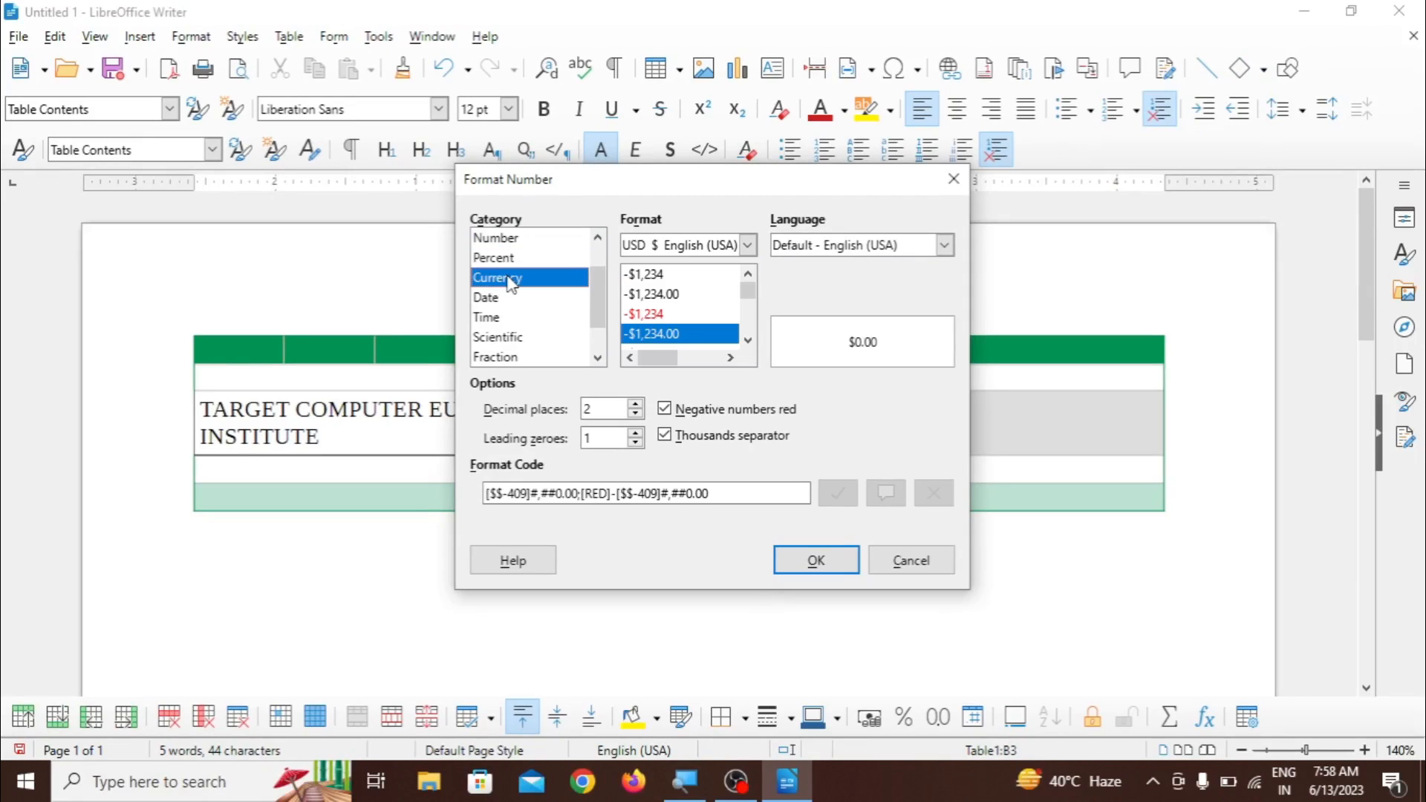
pyautogui.click(509, 299)
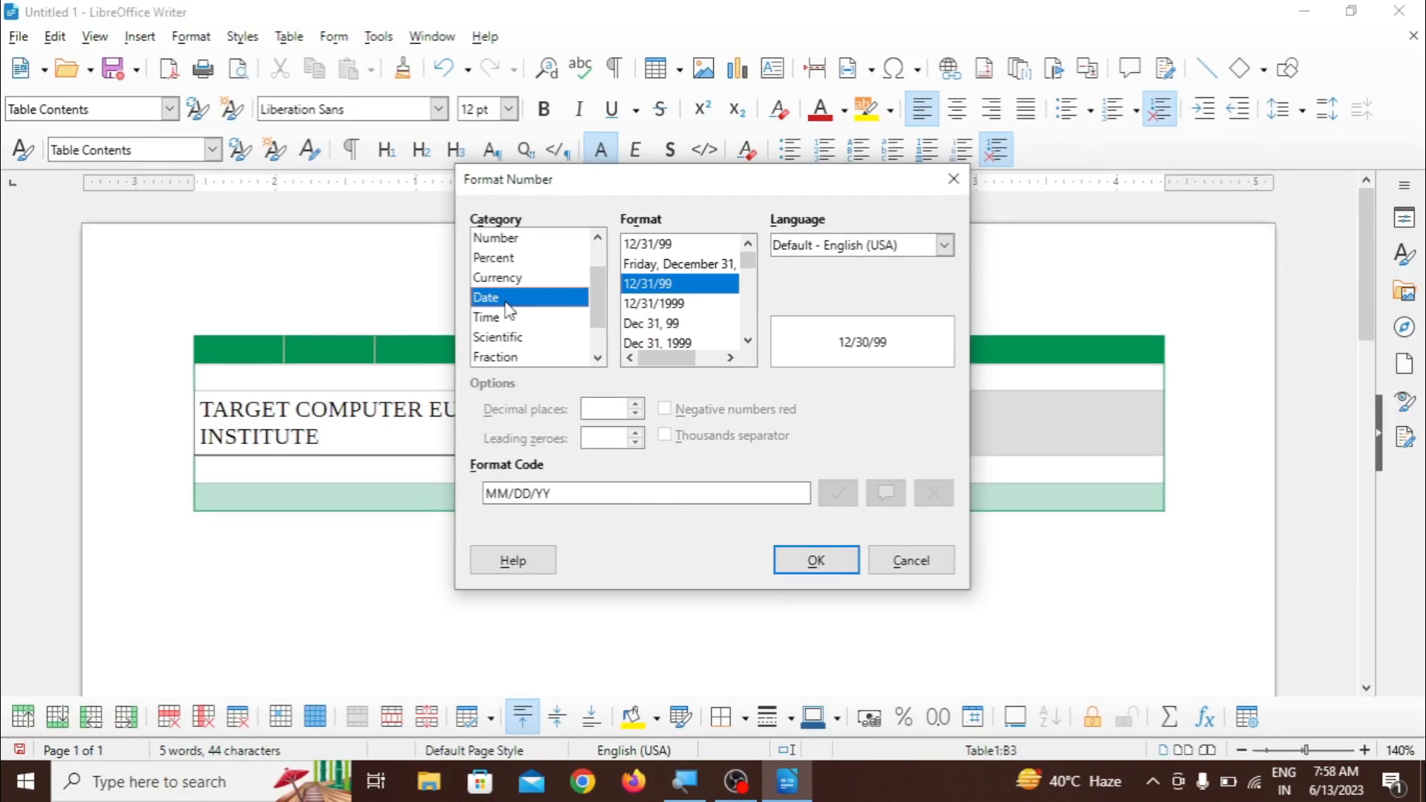
pyautogui.click(509, 265)
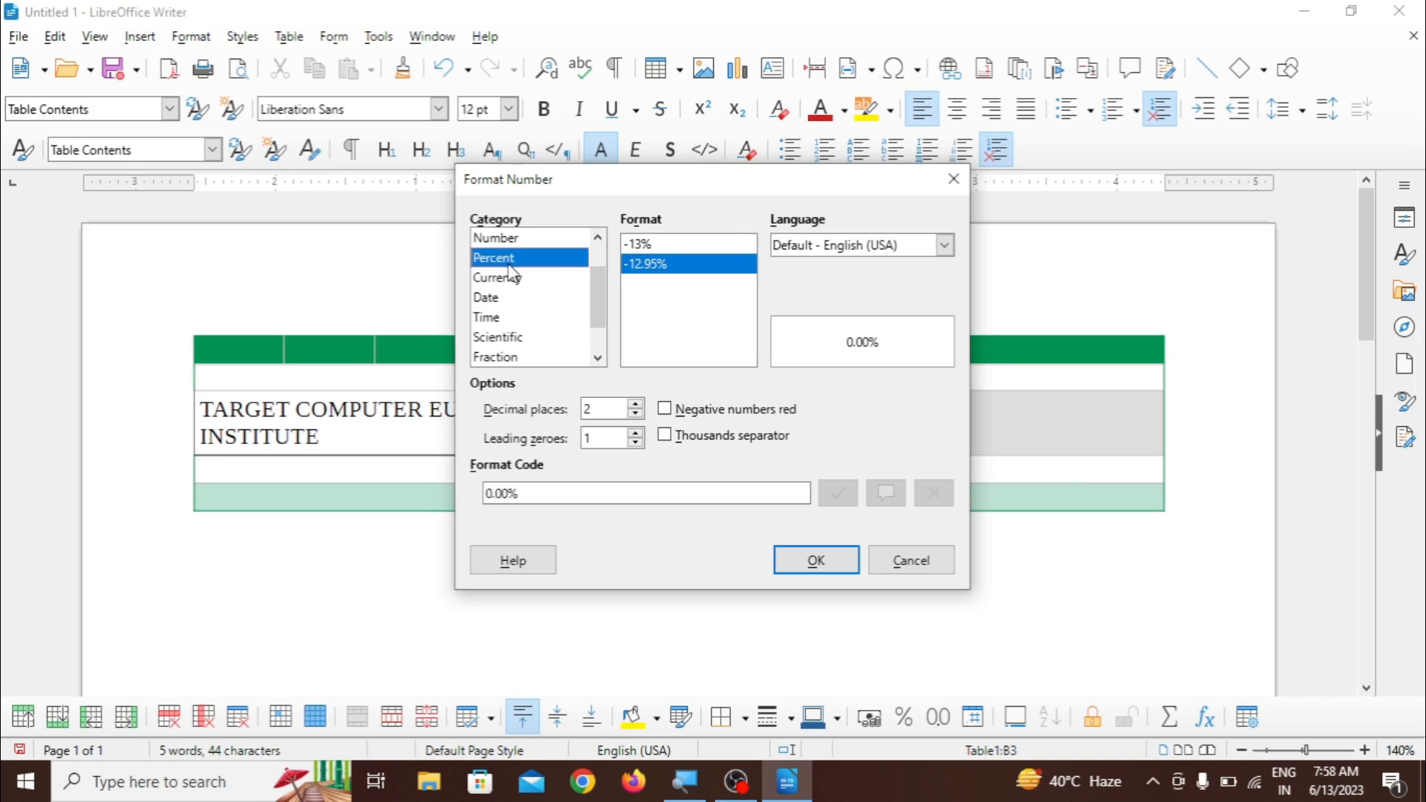
pyautogui.click(815, 567)
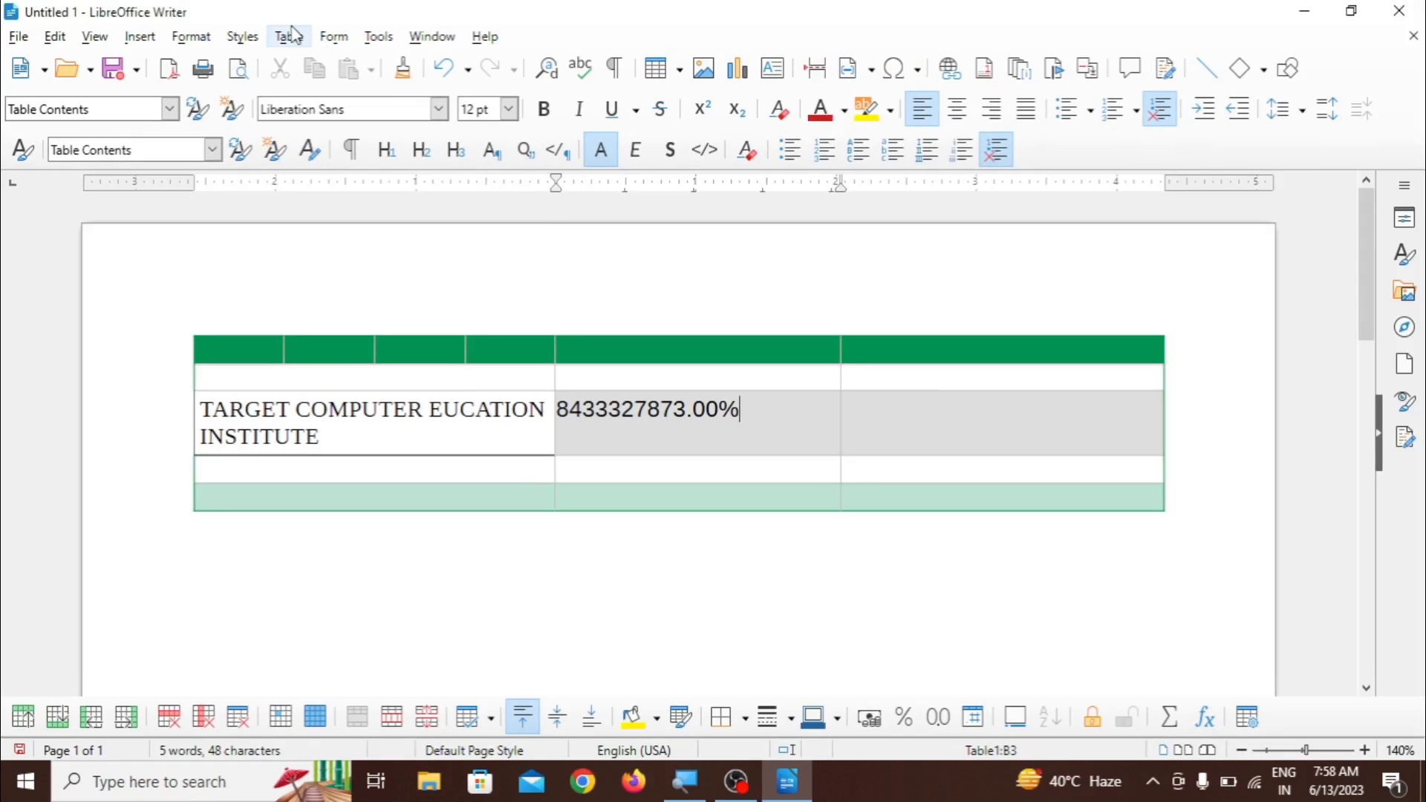
# - Format the number cell in the third row as Scientific with 2 decimal places, using the 1.23E+04 format
pyautogui.click(292, 36)
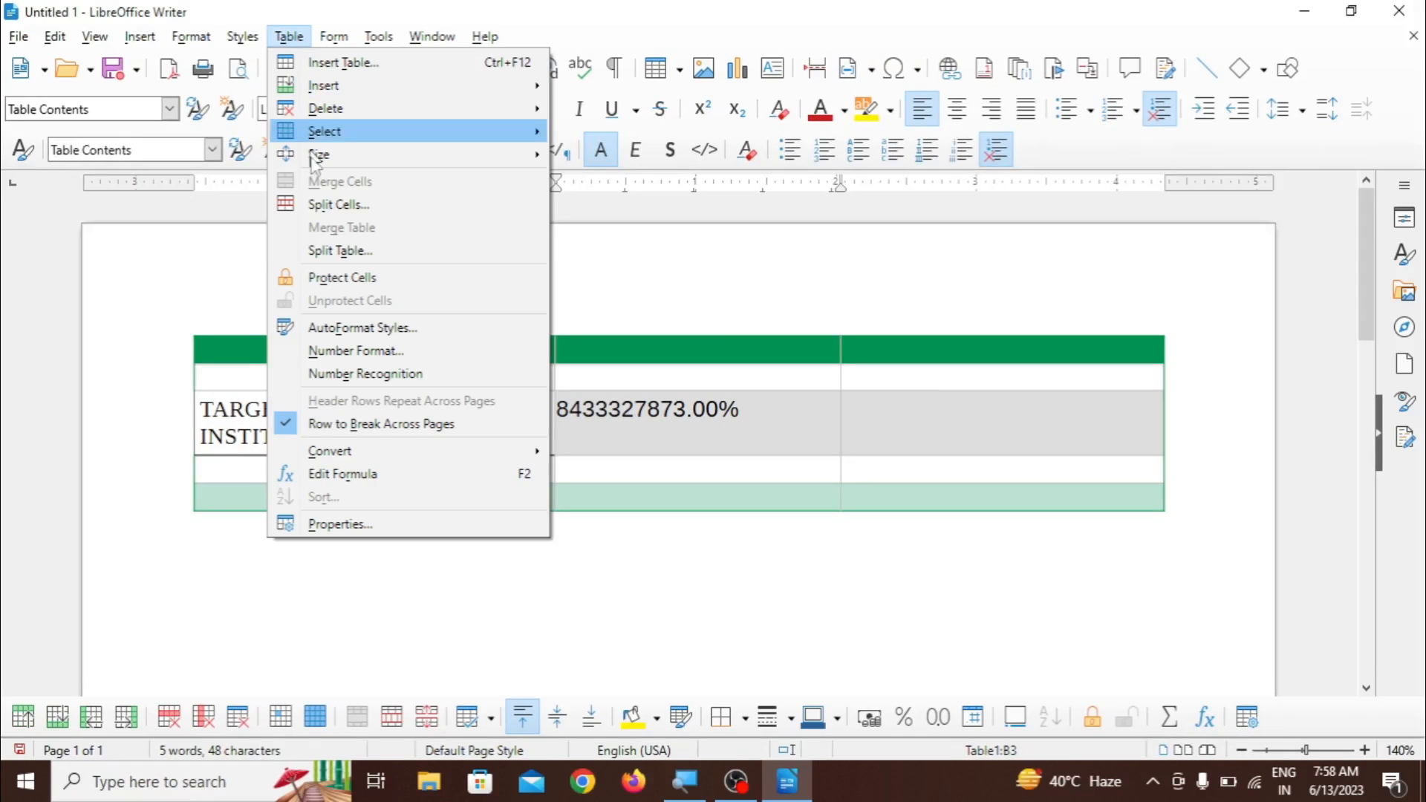
pyautogui.click(355, 351)
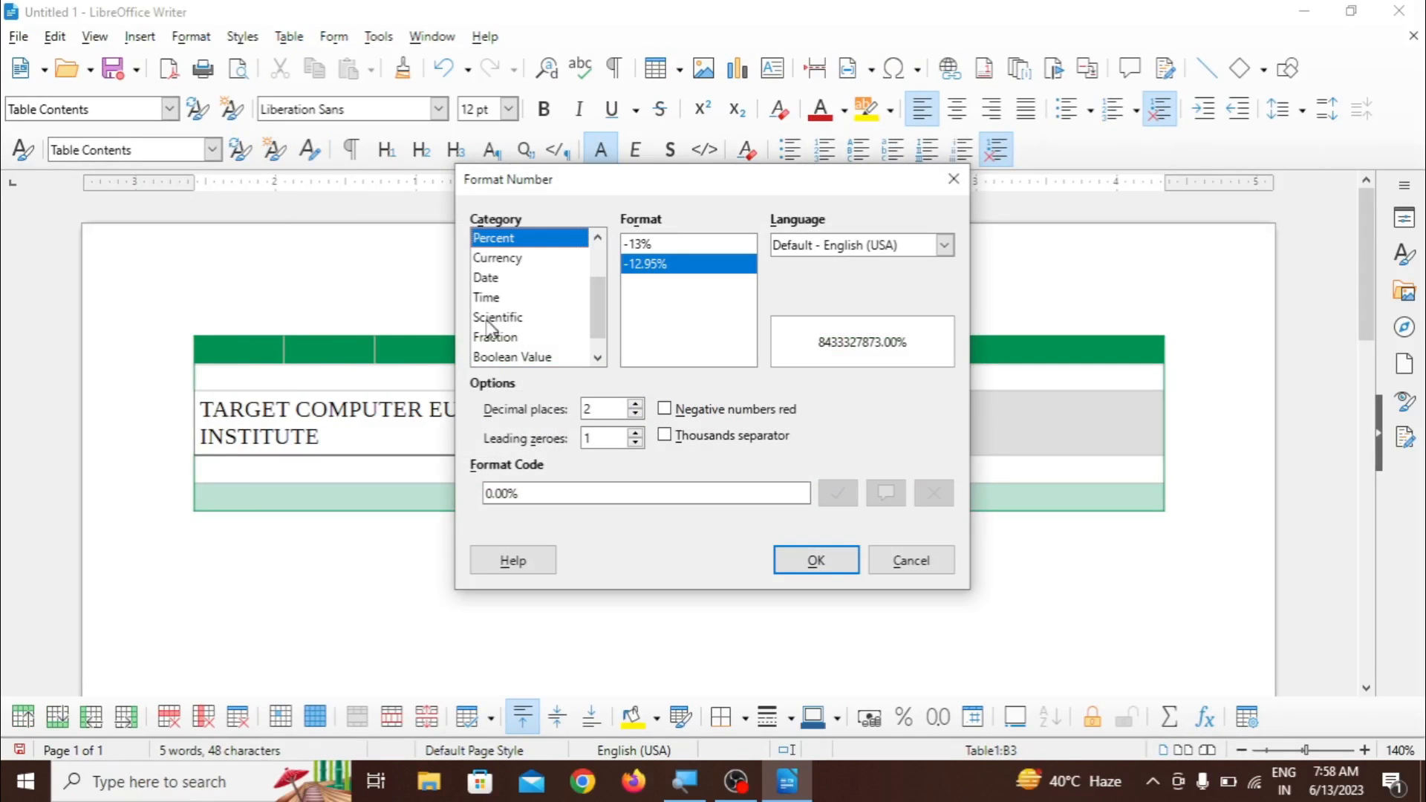
pyautogui.click(520, 320)
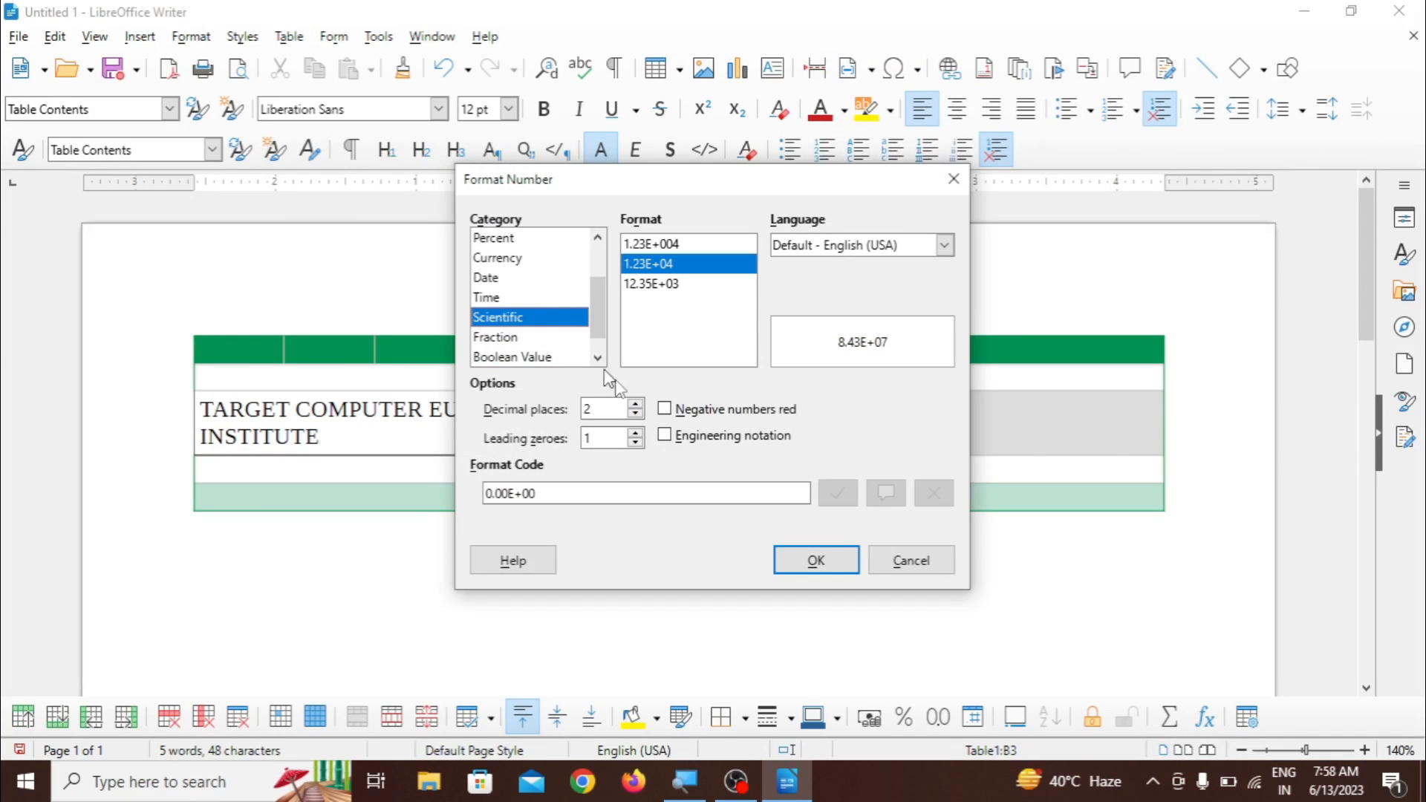
pyautogui.click(817, 560)
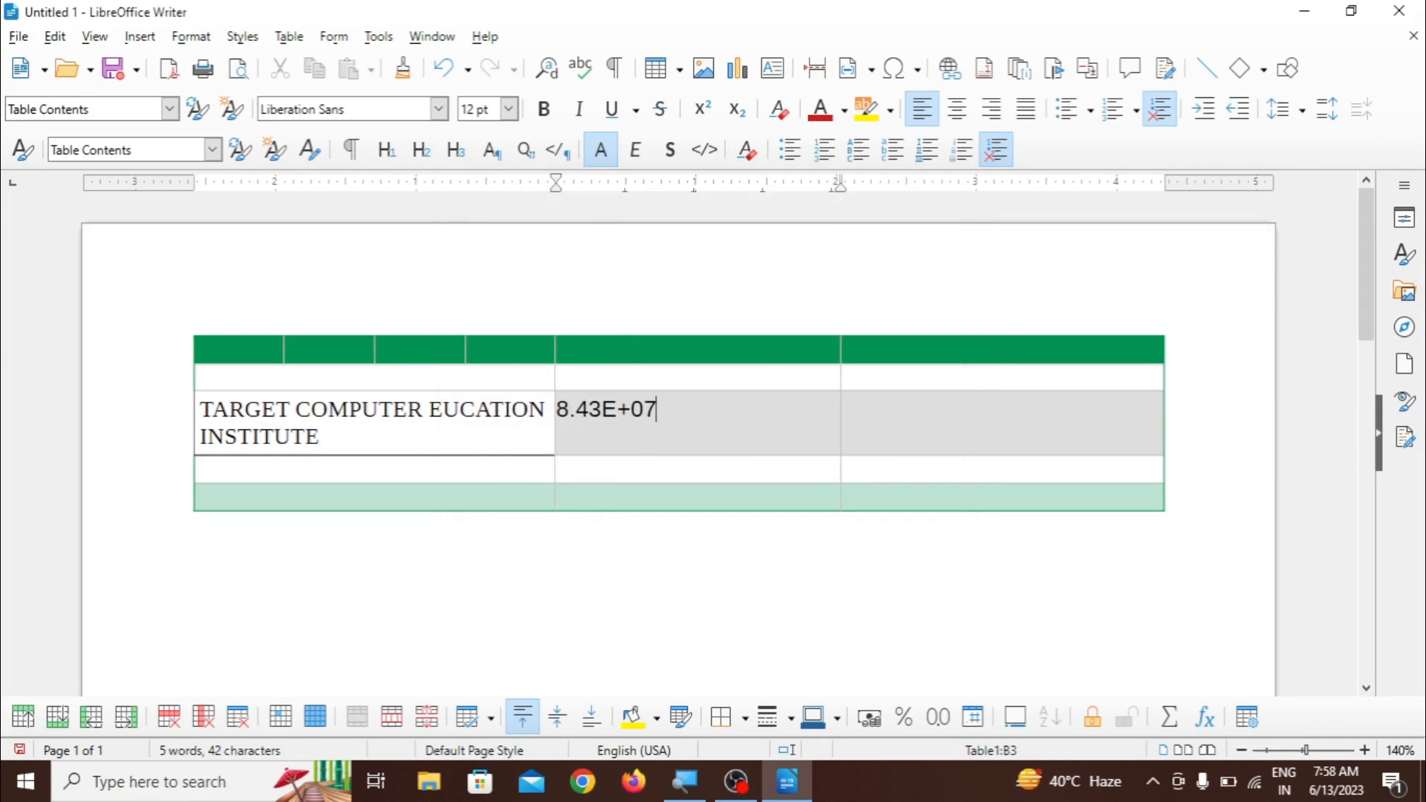
# - Undo the Scientific and Percent formatting of the number cell
pyautogui.hotkey('ctrl', 'z')
pyautogui.hotkey('ctrl', 'z')
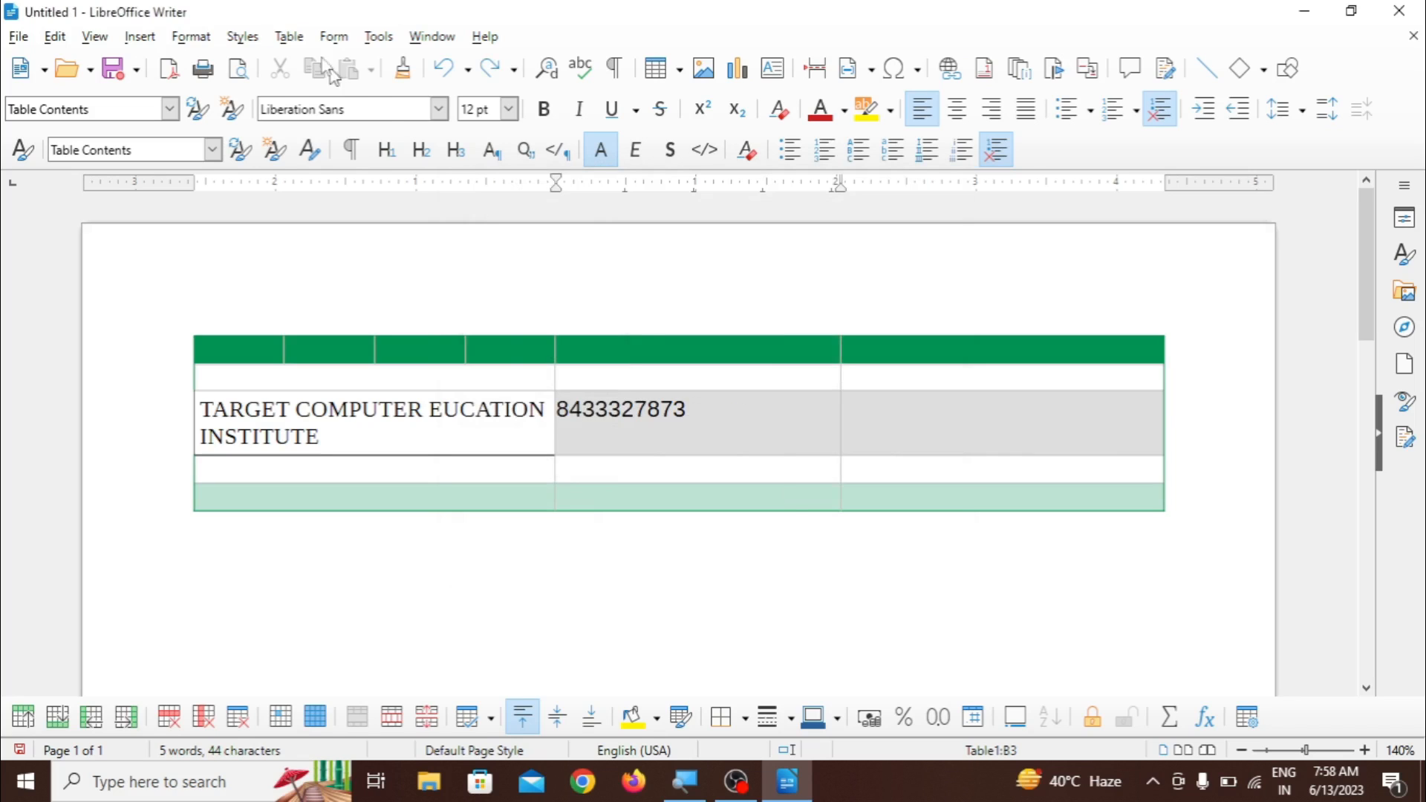
pyautogui.click(289, 36)
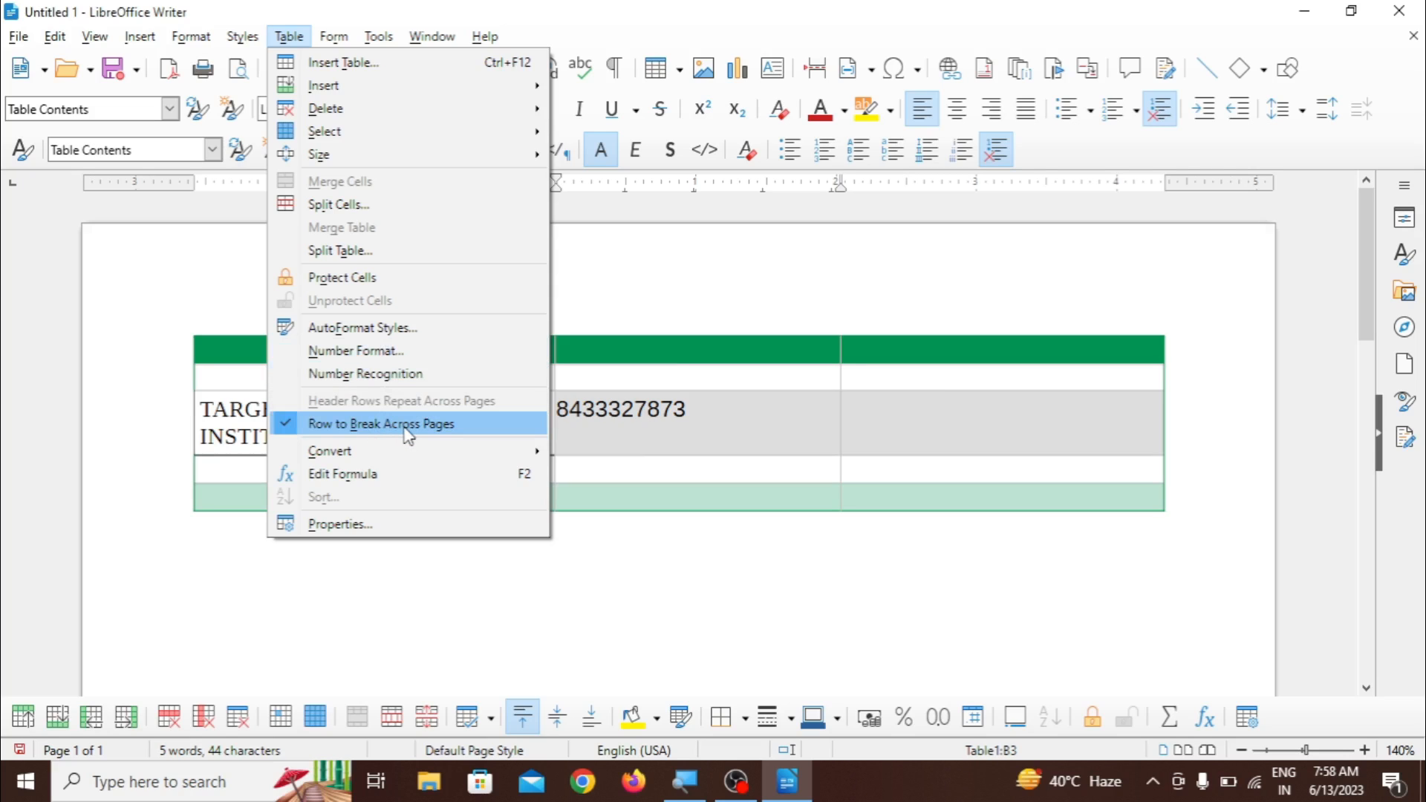
pyautogui.moveTo(375, 452)
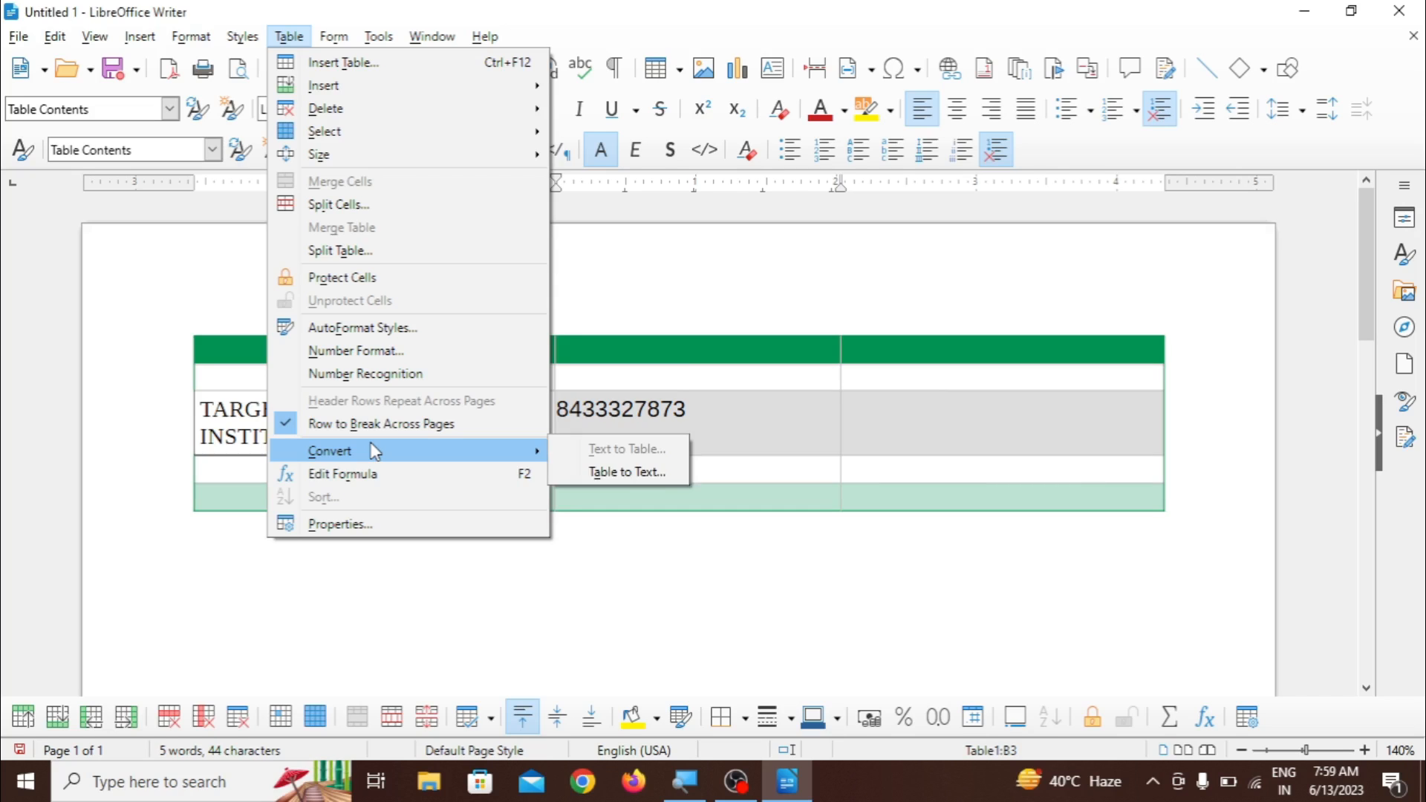
pyautogui.click(649, 576)
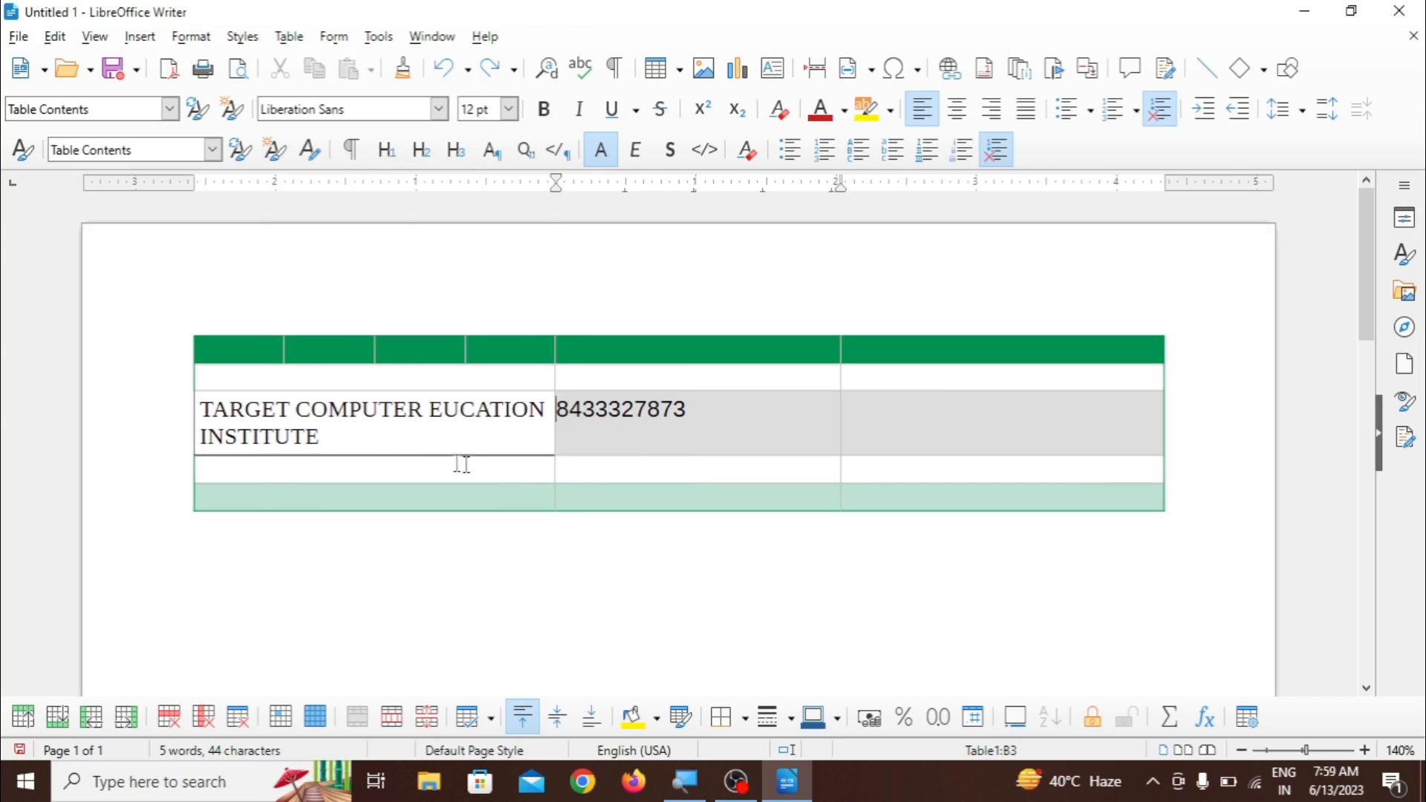
# - Fill the first table row with DF, G, DF, GDF, G, DF and the second row with G, DF, GDF
pyautogui.click(256, 346)
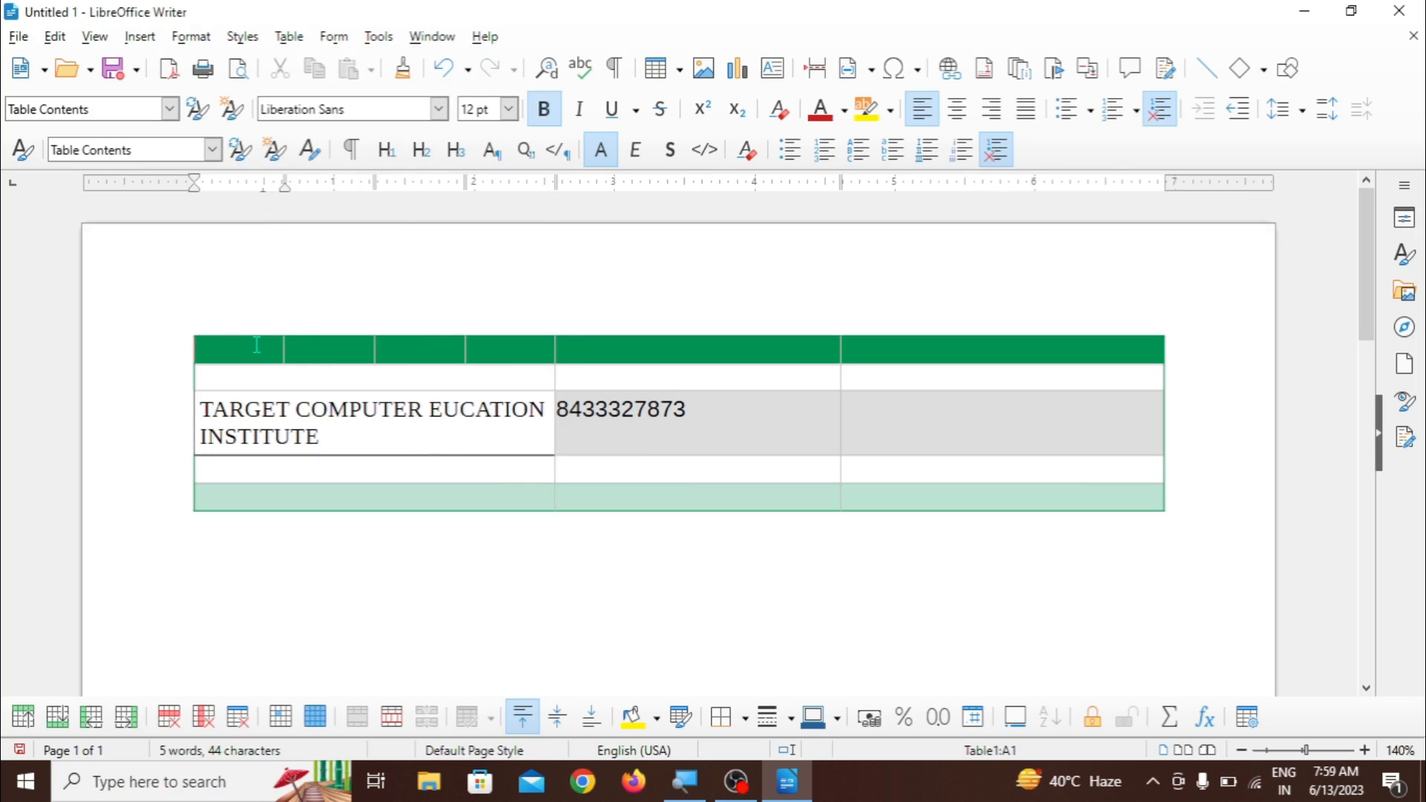
pyautogui.write('DF\tG\tDF\tGDF\tG\tDF\tG\t')
pyautogui.write('DF')
pyautogui.press('Right')
pyautogui.write('GDF')
# - Insert the letters GFD and G into the TARGET COMPUTER text and enter G in the third row's last cell
pyautogui.press('Right')
pyautogui.write('GFD')
pyautogui.press('Right')
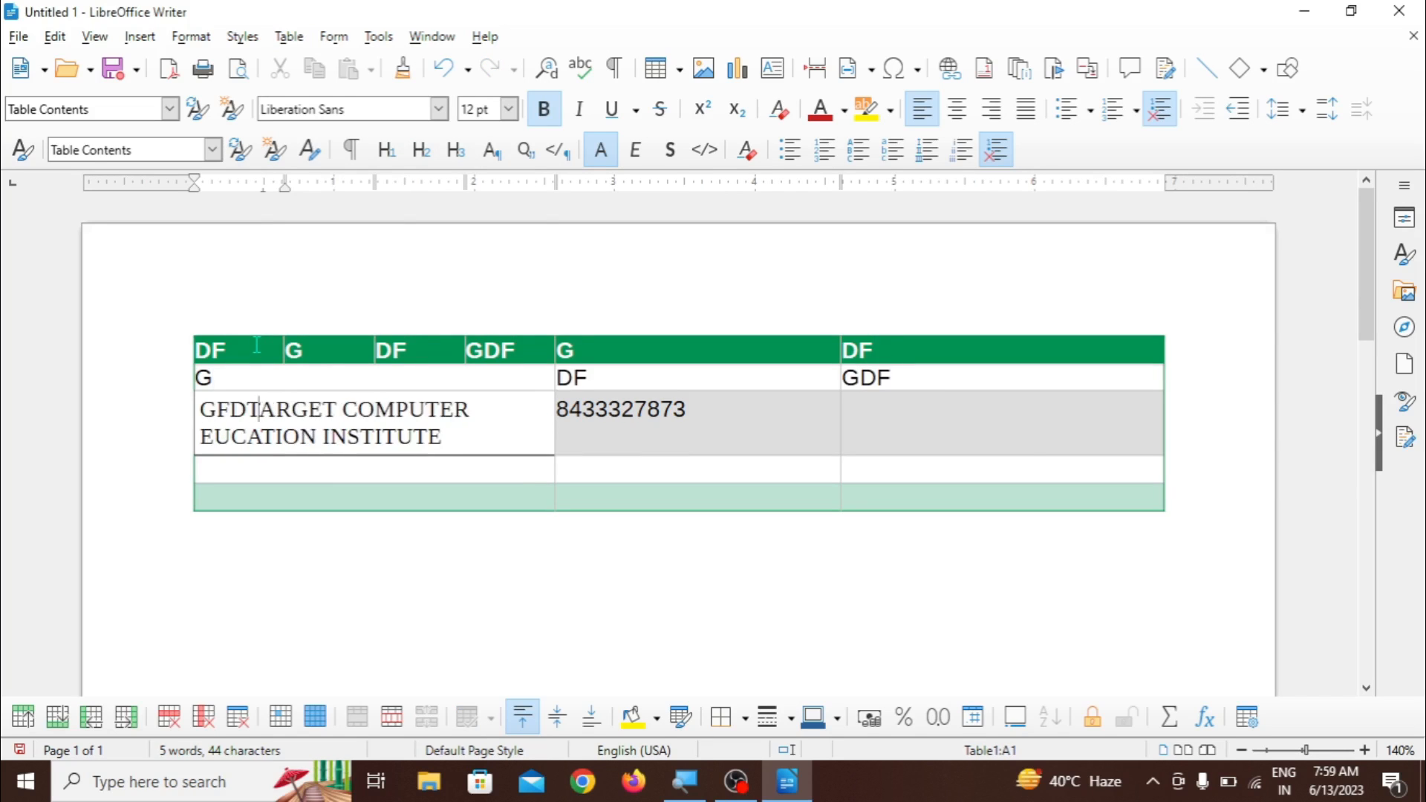
pyautogui.write('G')
pyautogui.press('Right')
pyautogui.press('Right')
pyautogui.press('Right')
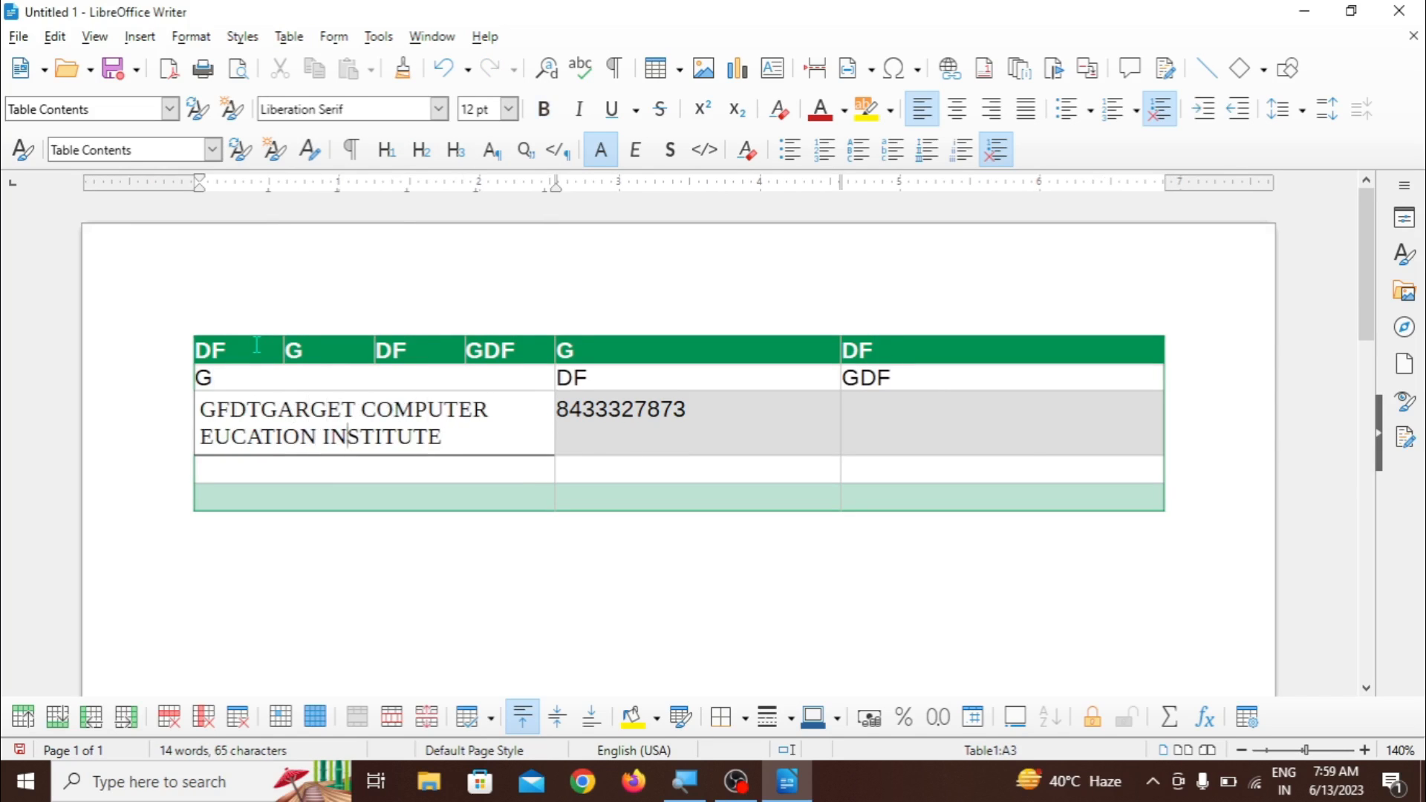
pyautogui.press('Right')
pyautogui.press('Right')
pyautogui.press('Right')
pyautogui.press('Right')
pyautogui.press('Right')
pyautogui.press('Right')
pyautogui.press('Right')
pyautogui.press('Right')
pyautogui.press('Right')
pyautogui.press('Right')
pyautogui.press('Right')
pyautogui.press('Right')
# - Fill the fourth row with DF, GDF, GDF and the last row with G, DFG, D
pyautogui.press('Right')
pyautogui.press('Right')
pyautogui.press('Right')
pyautogui.press('Right')
pyautogui.write('G')
pyautogui.press('Right')
pyautogui.write('DF')
pyautogui.press('Right')
pyautogui.write('GDF')
pyautogui.press('Right')
pyautogui.write('GDF')
pyautogui.press('Right')
pyautogui.write('G')
pyautogui.press('Right')
pyautogui.write('DFG')
pyautogui.press('Right')
pyautogui.write('D')
pyautogui.press('Right')
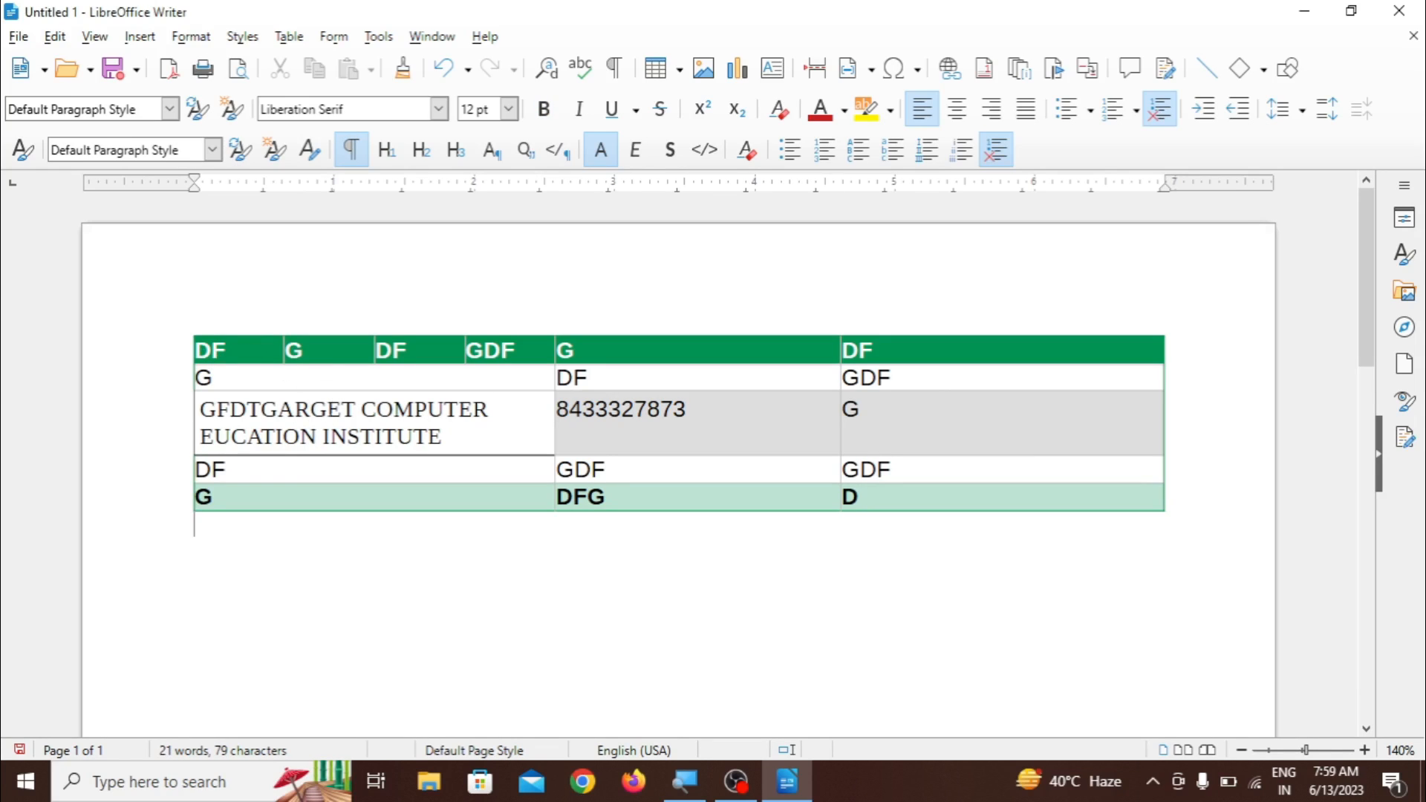
pyautogui.click(288, 37)
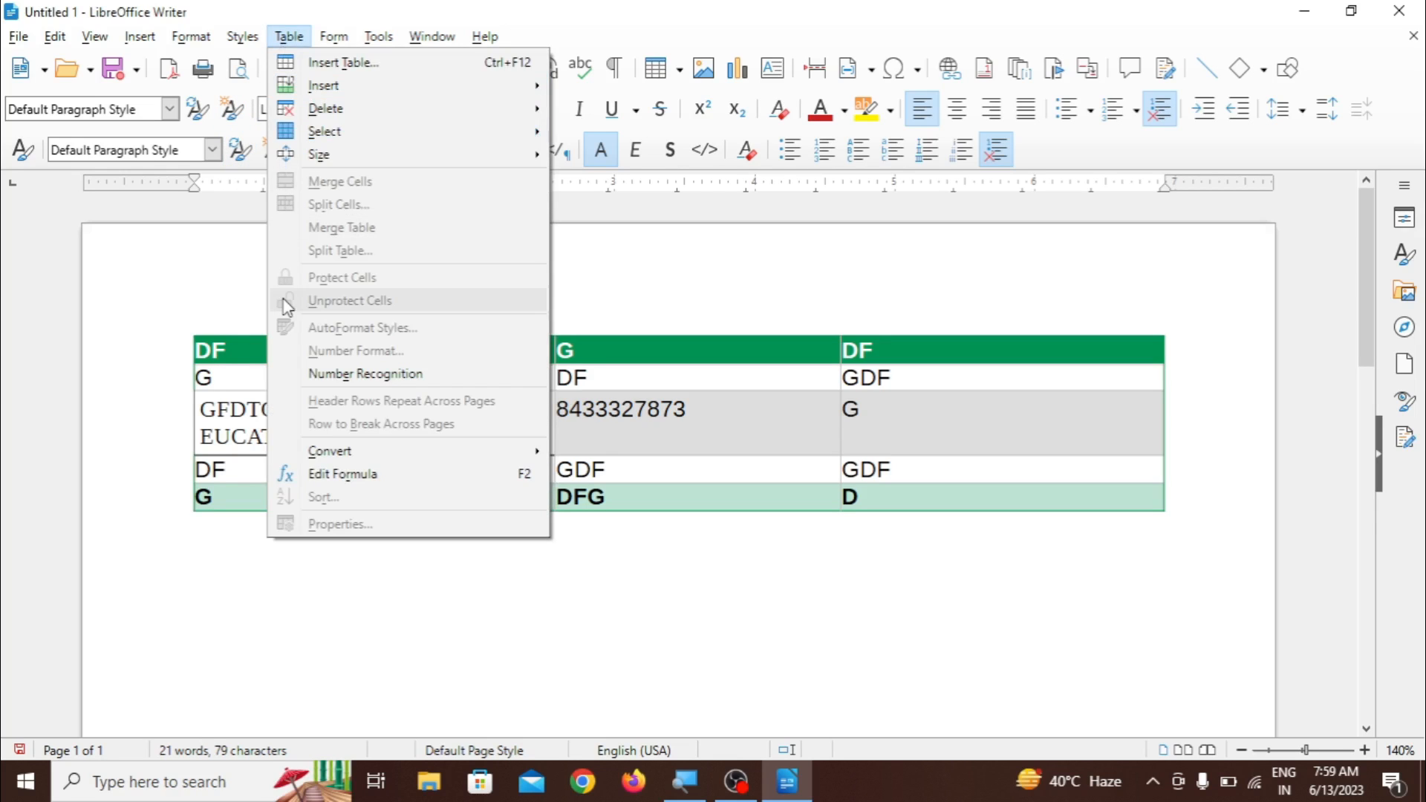
pyautogui.moveTo(327, 461)
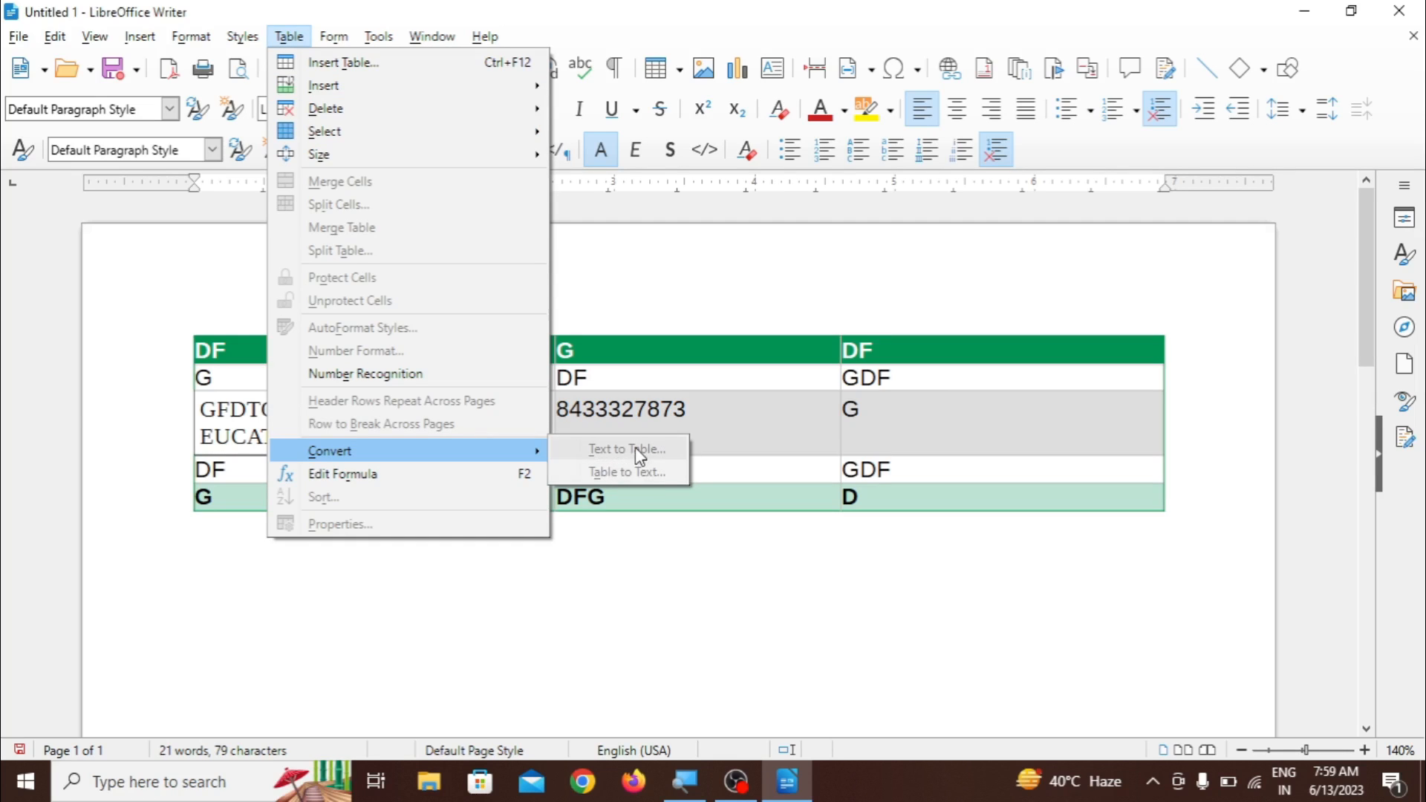
pyautogui.click(637, 532)
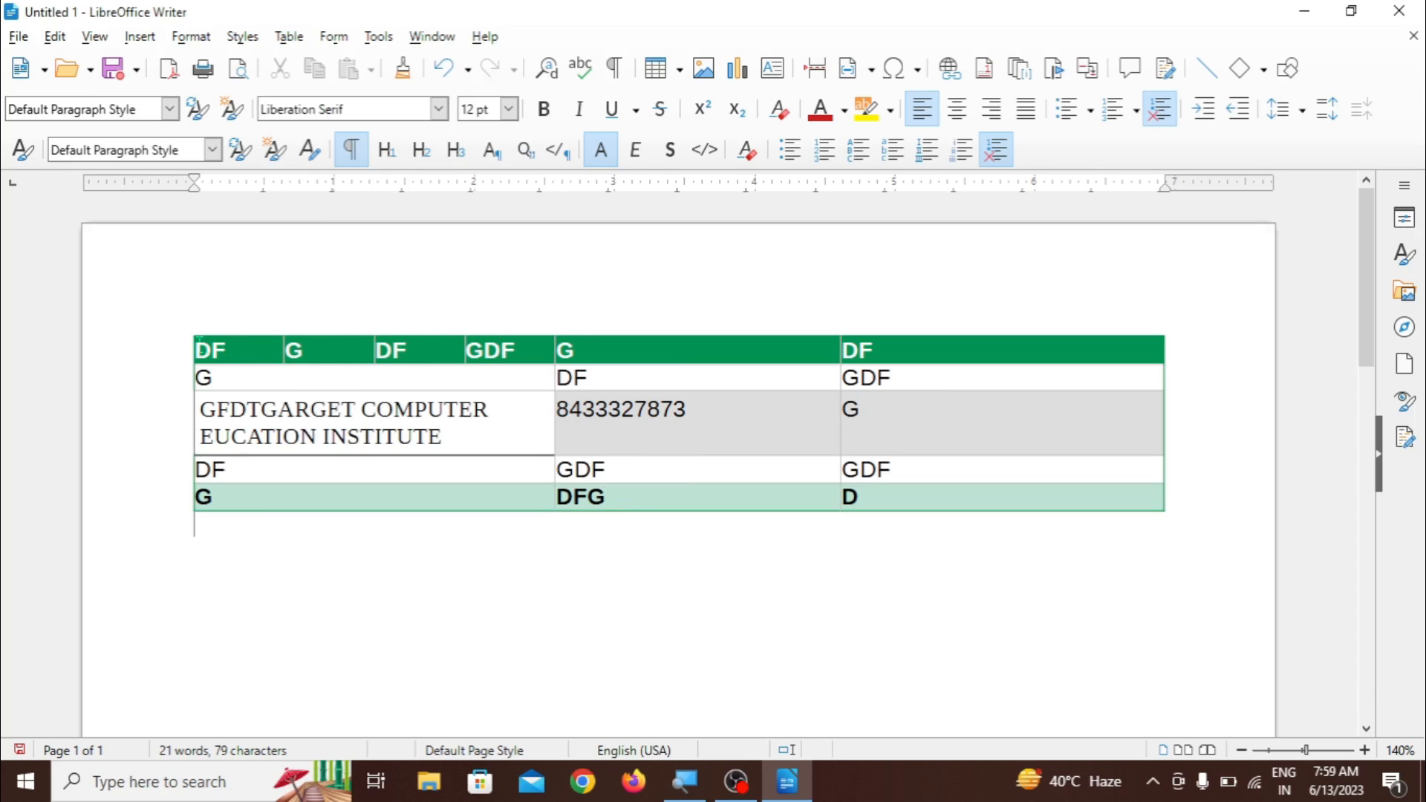
# - Convert the whole table to text, separating the cell contents with tabs
pyautogui.moveTo(199, 339); pyautogui.dragTo(925, 487)
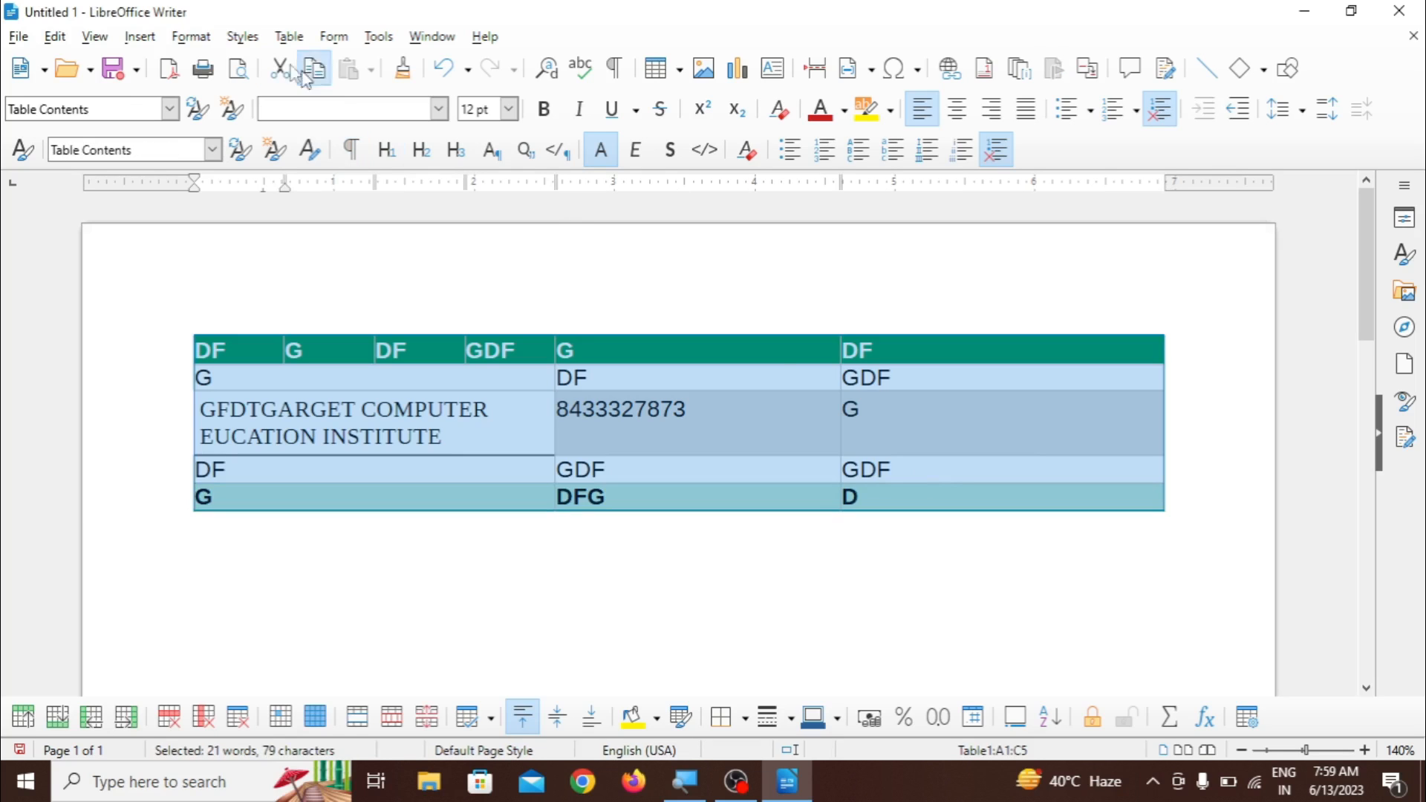
pyautogui.click(287, 43)
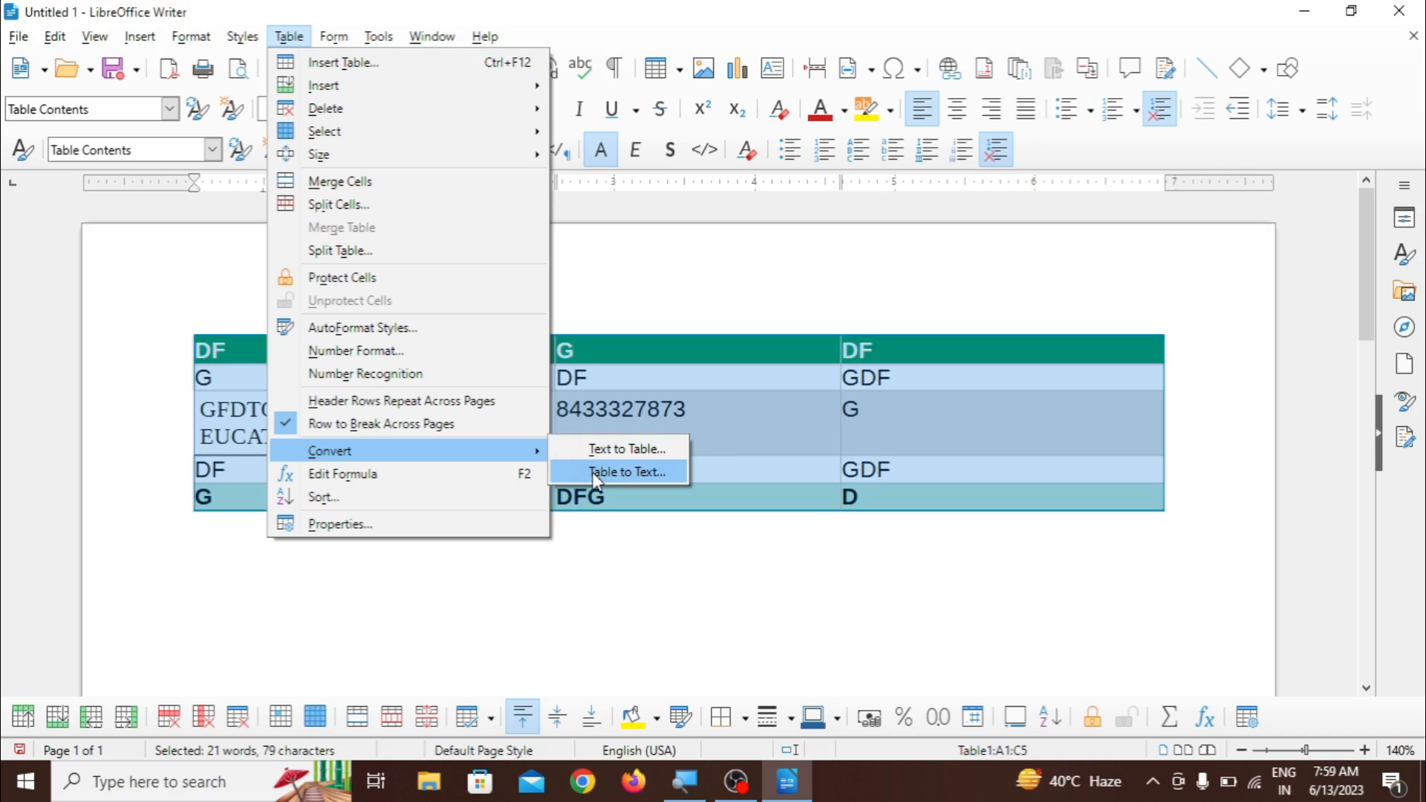
pyautogui.click(625, 476)
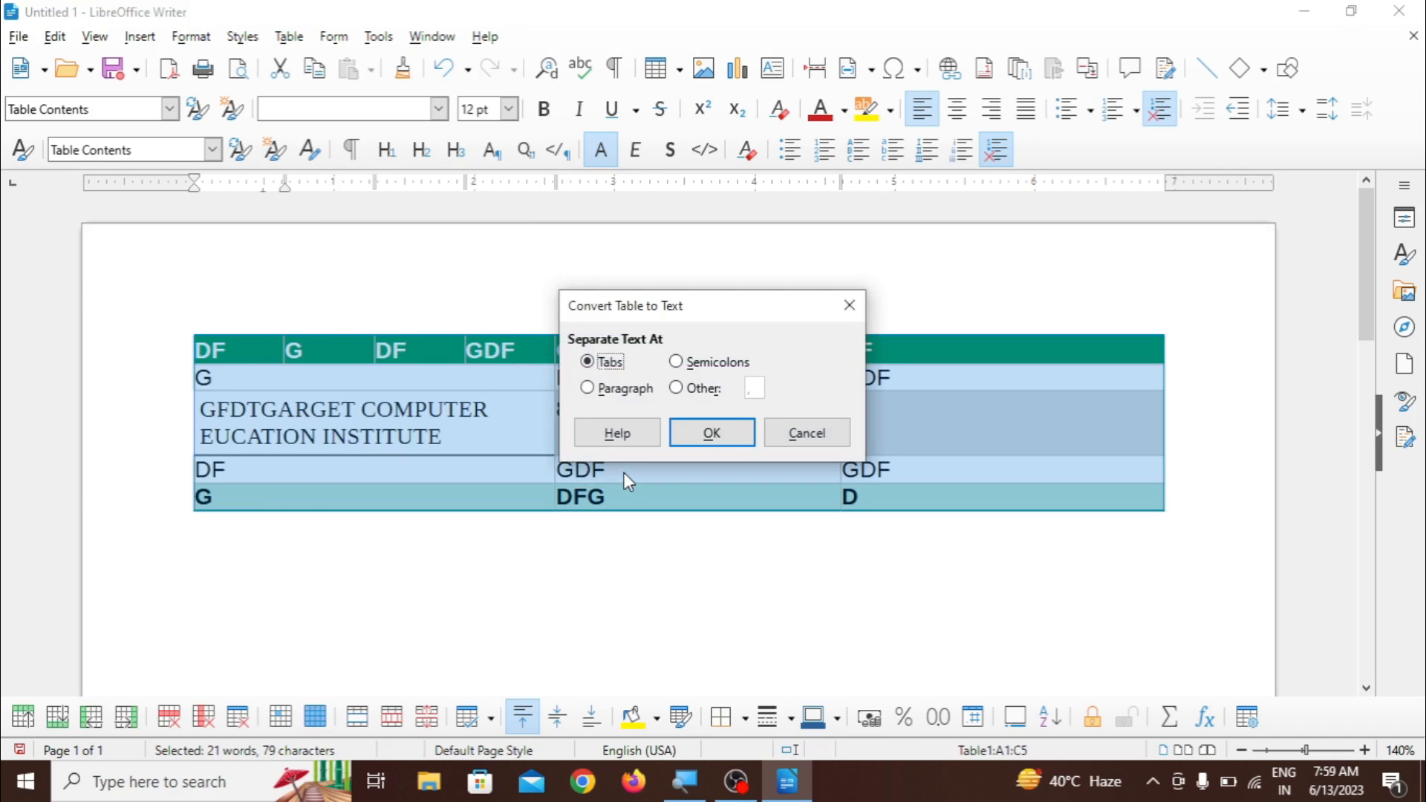
pyautogui.click(697, 437)
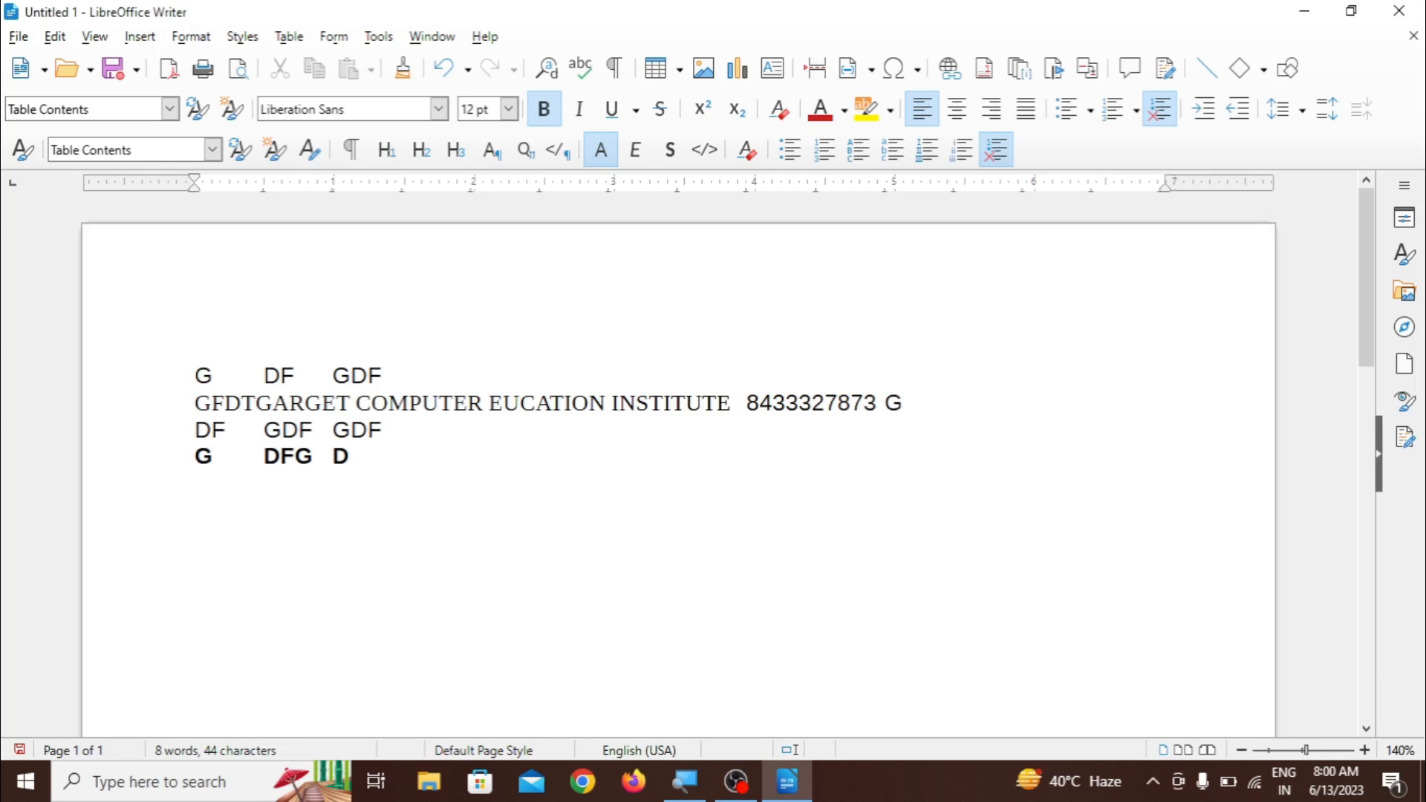
# - Convert all the tab-separated text back to a table with equal width for all columns
pyautogui.moveTo(195, 349); pyautogui.dragTo(364, 485)
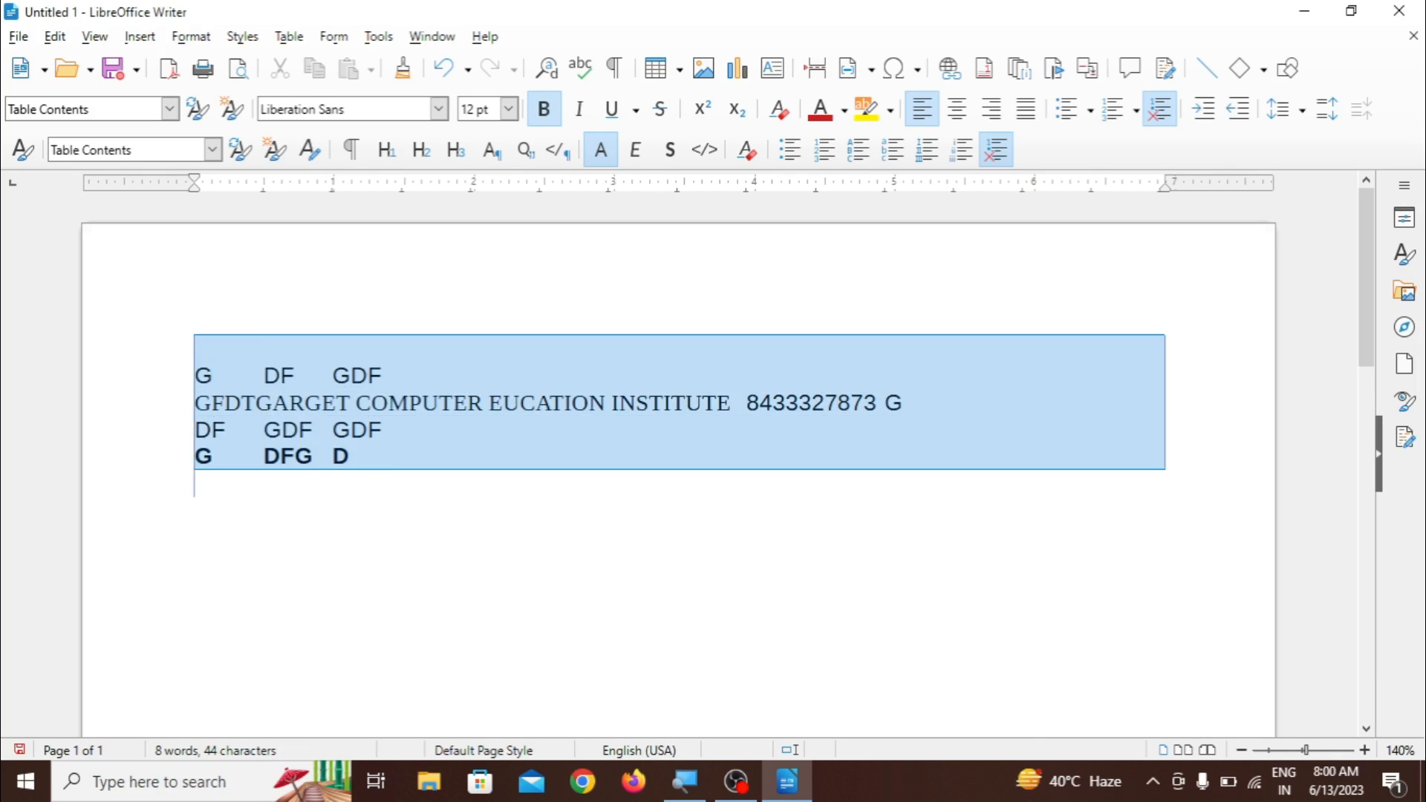
pyautogui.click(289, 37)
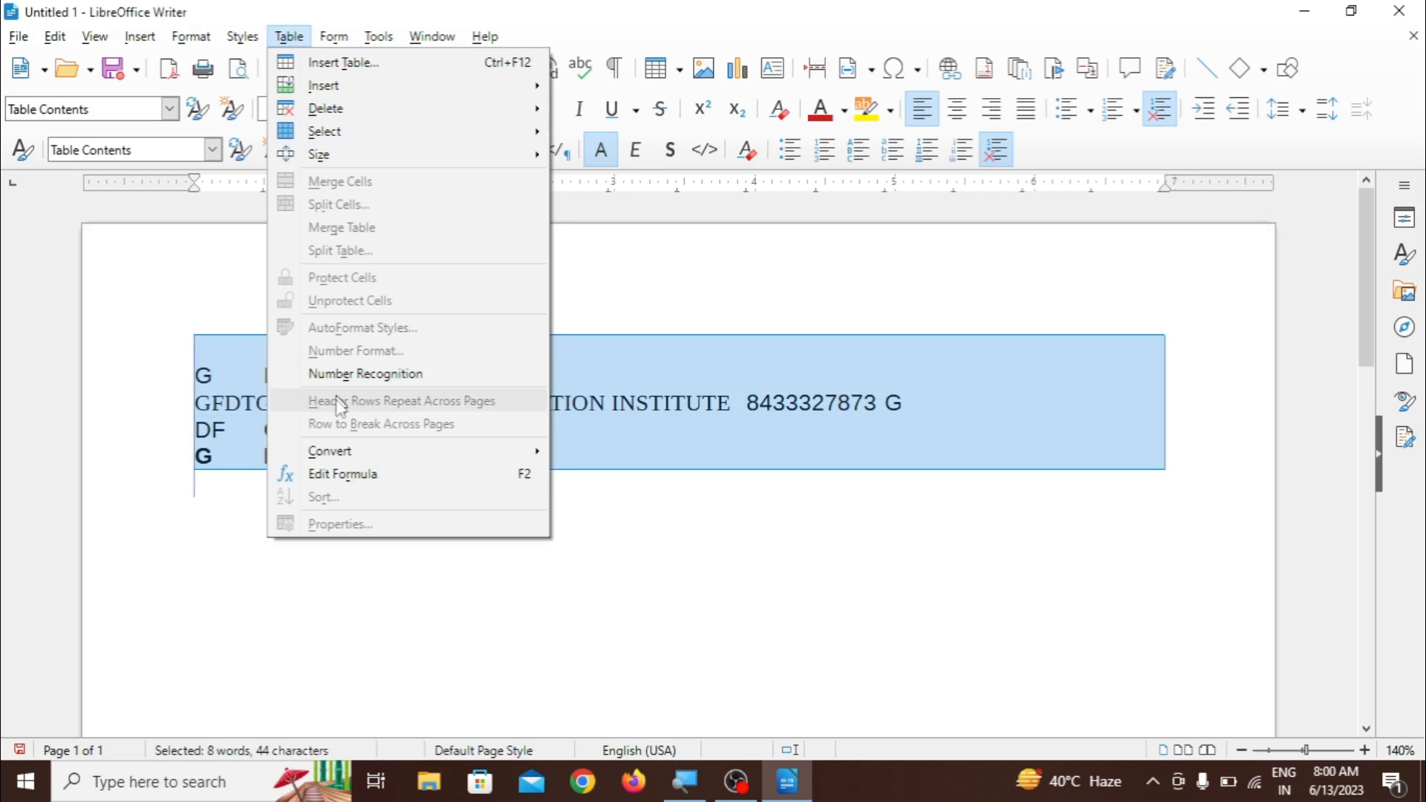
pyautogui.moveTo(344, 456)
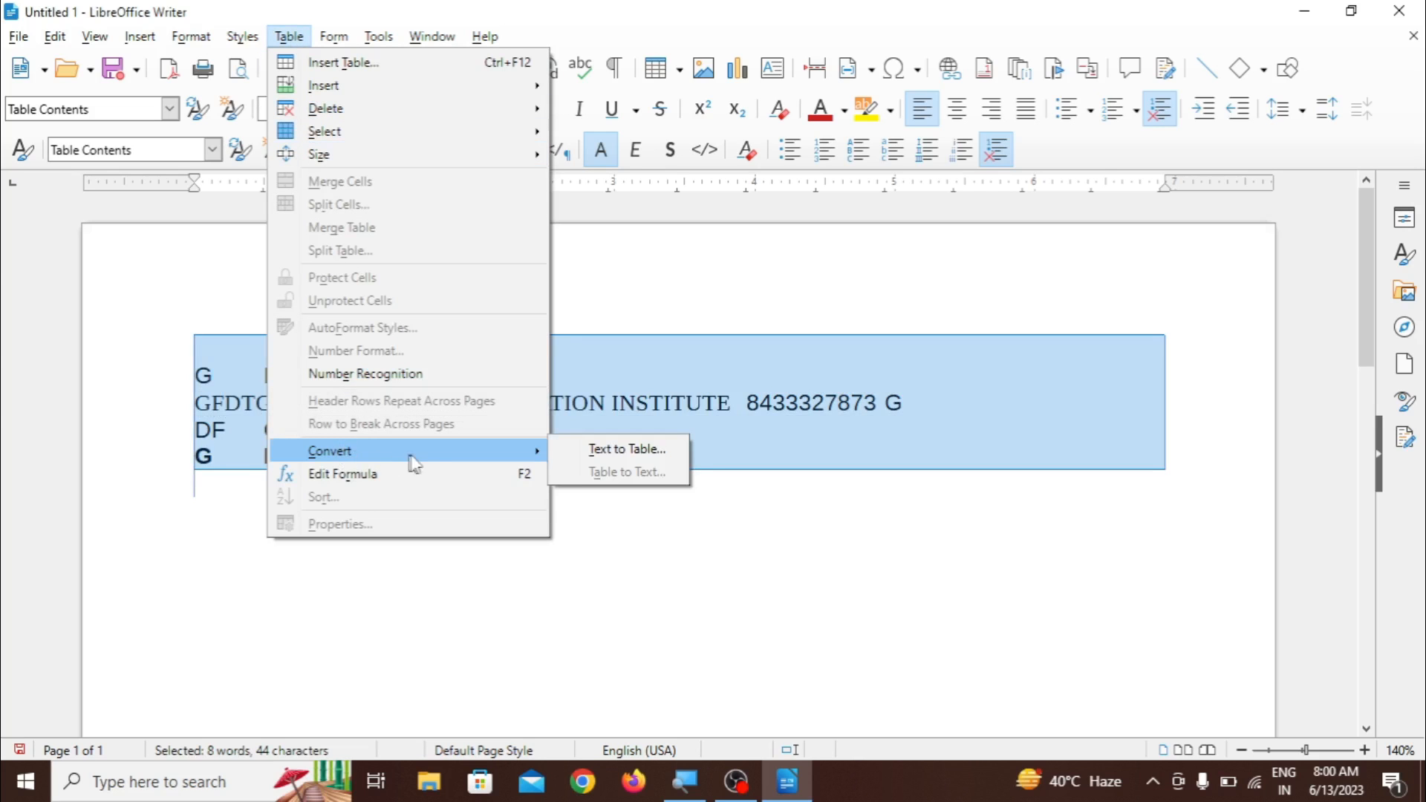
pyautogui.click(611, 451)
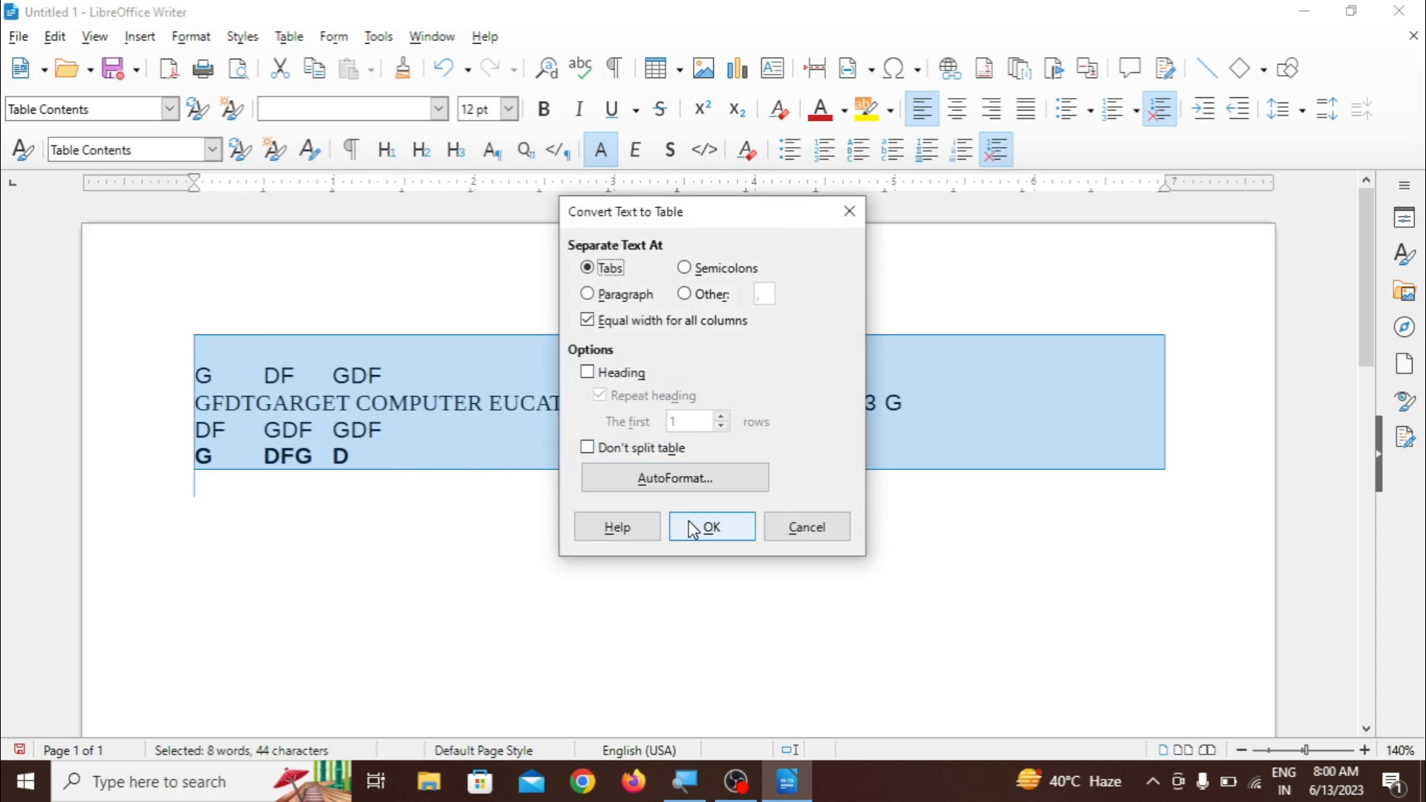
pyautogui.click(692, 529)
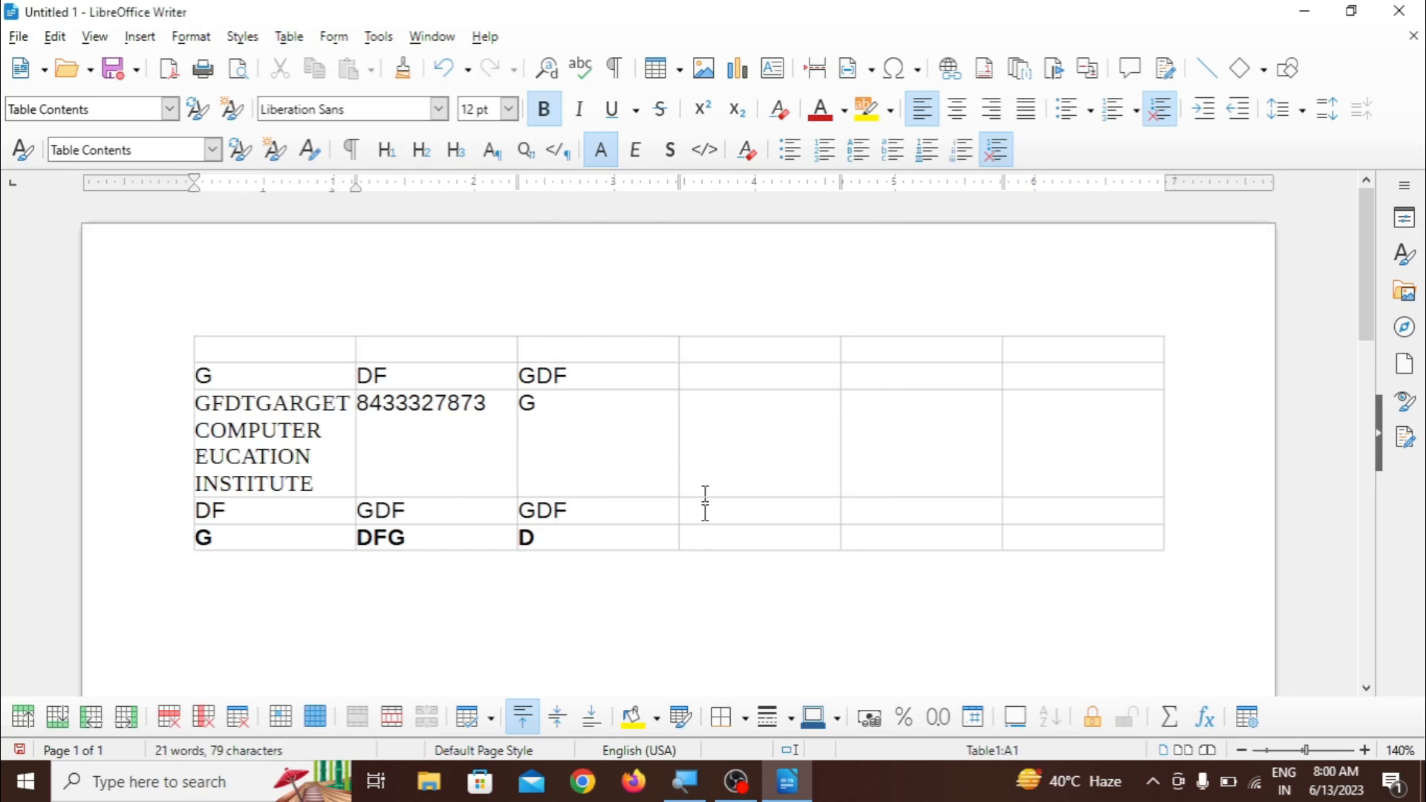
pyautogui.click(281, 722)
pyautogui.click(410, 672)
pyautogui.click(286, 42)
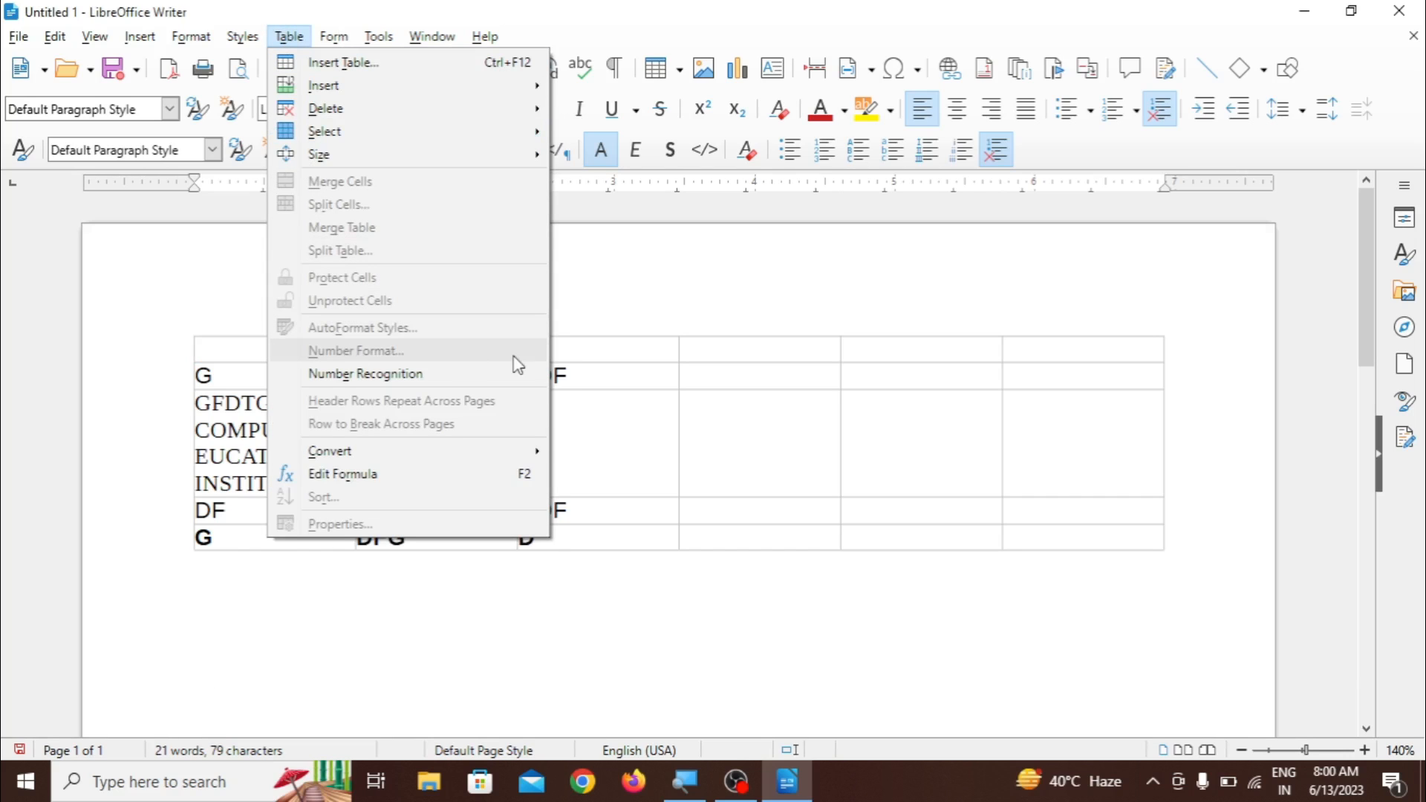
pyautogui.click(691, 456)
# - Apply the Default Table Style AutoFormat to the converted table
pyautogui.click(748, 449)
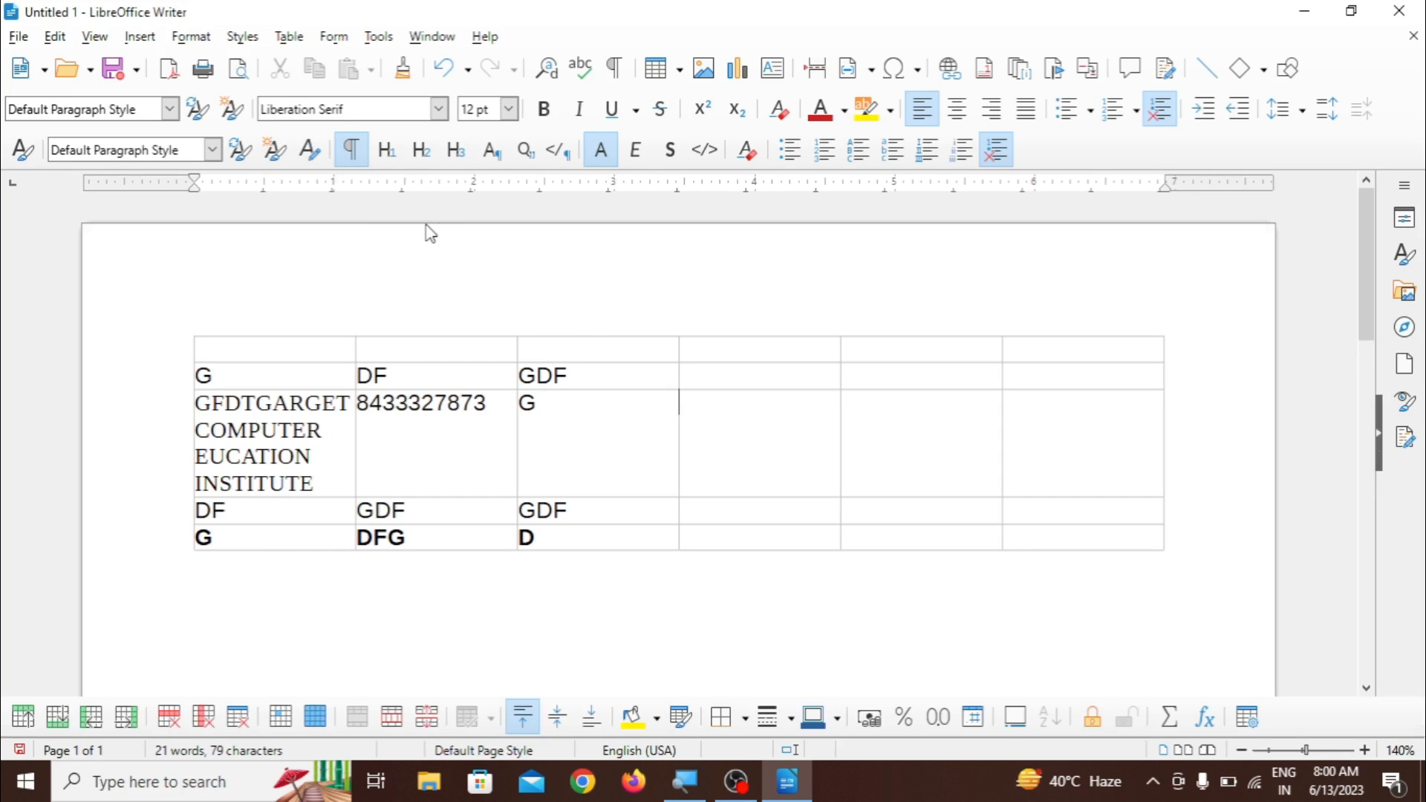
pyautogui.click(290, 37)
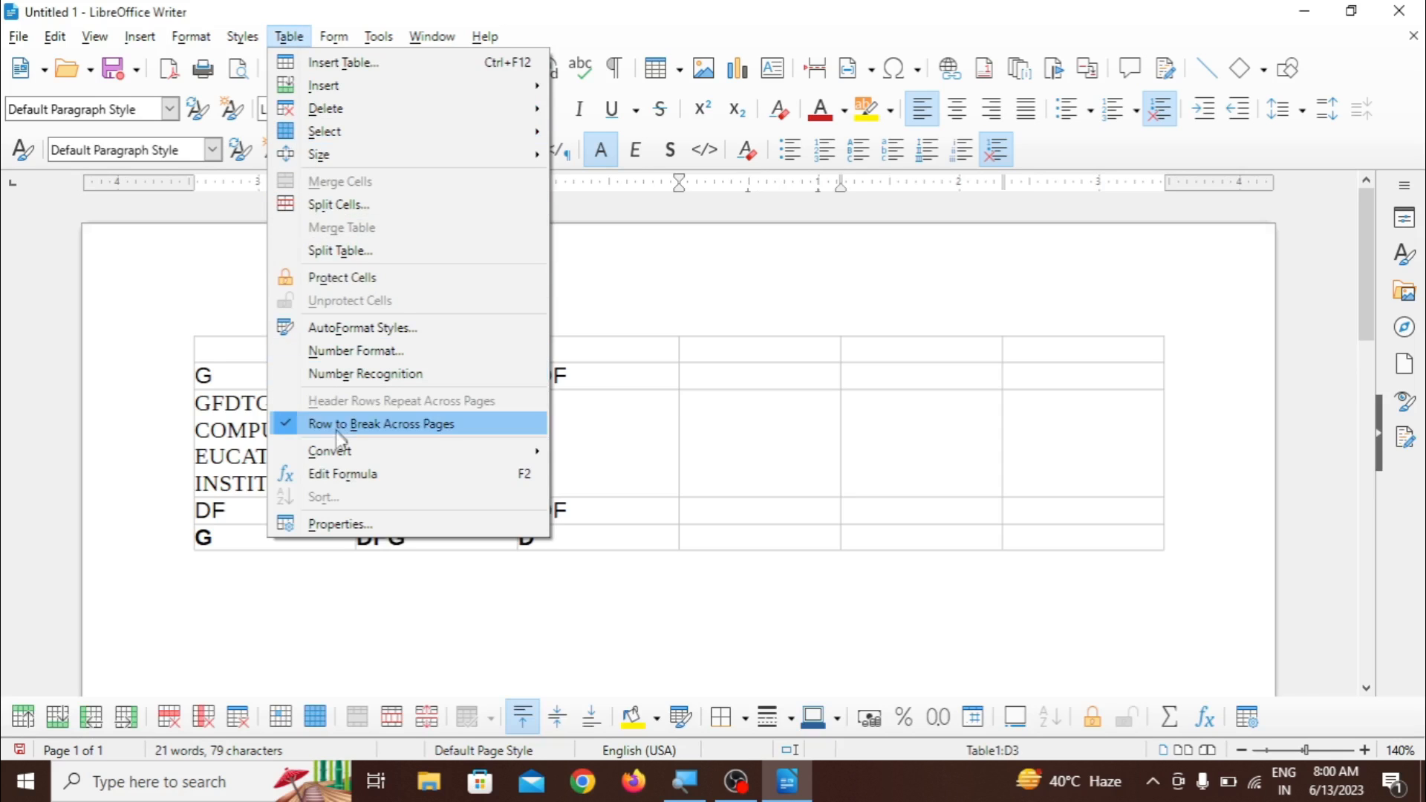
pyautogui.click(349, 329)
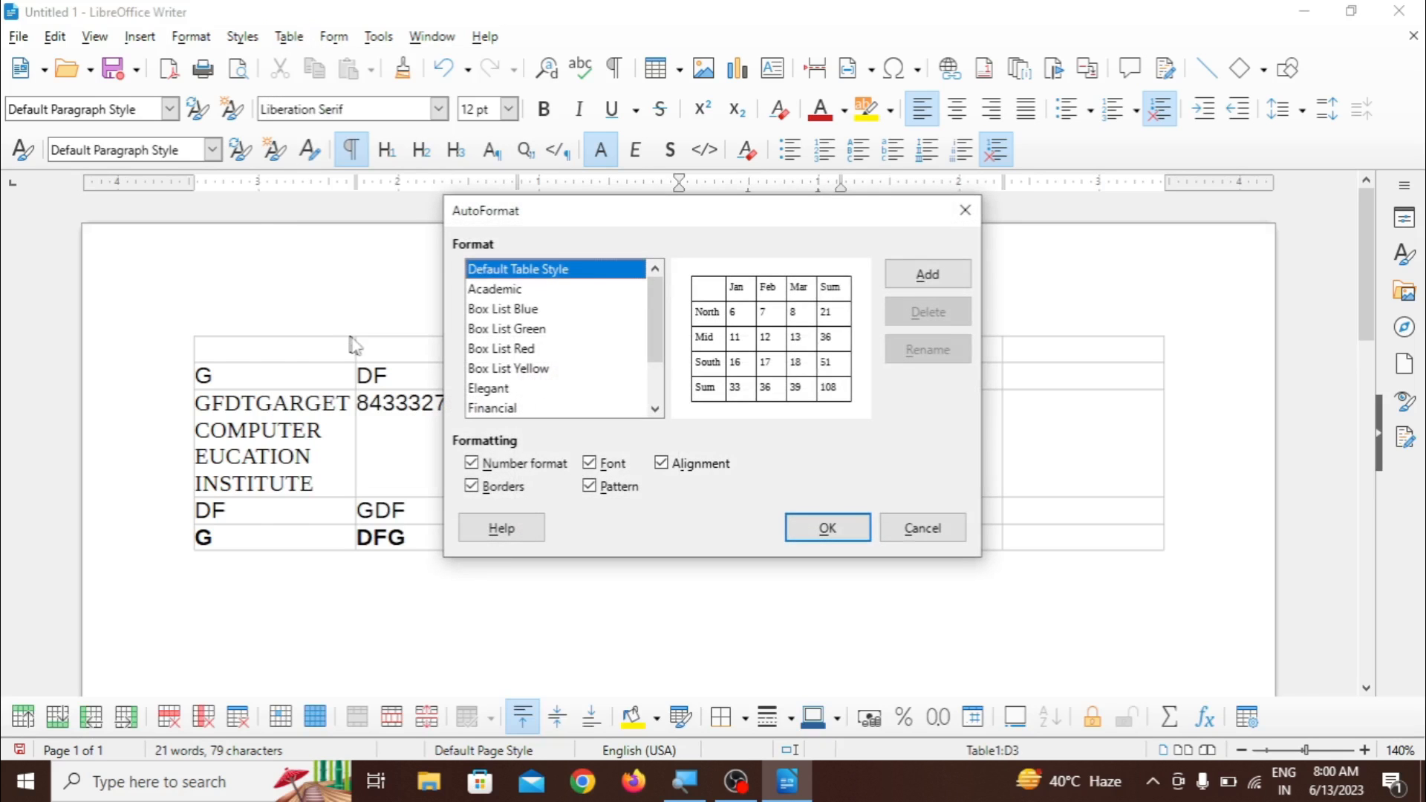
pyautogui.click(500, 295)
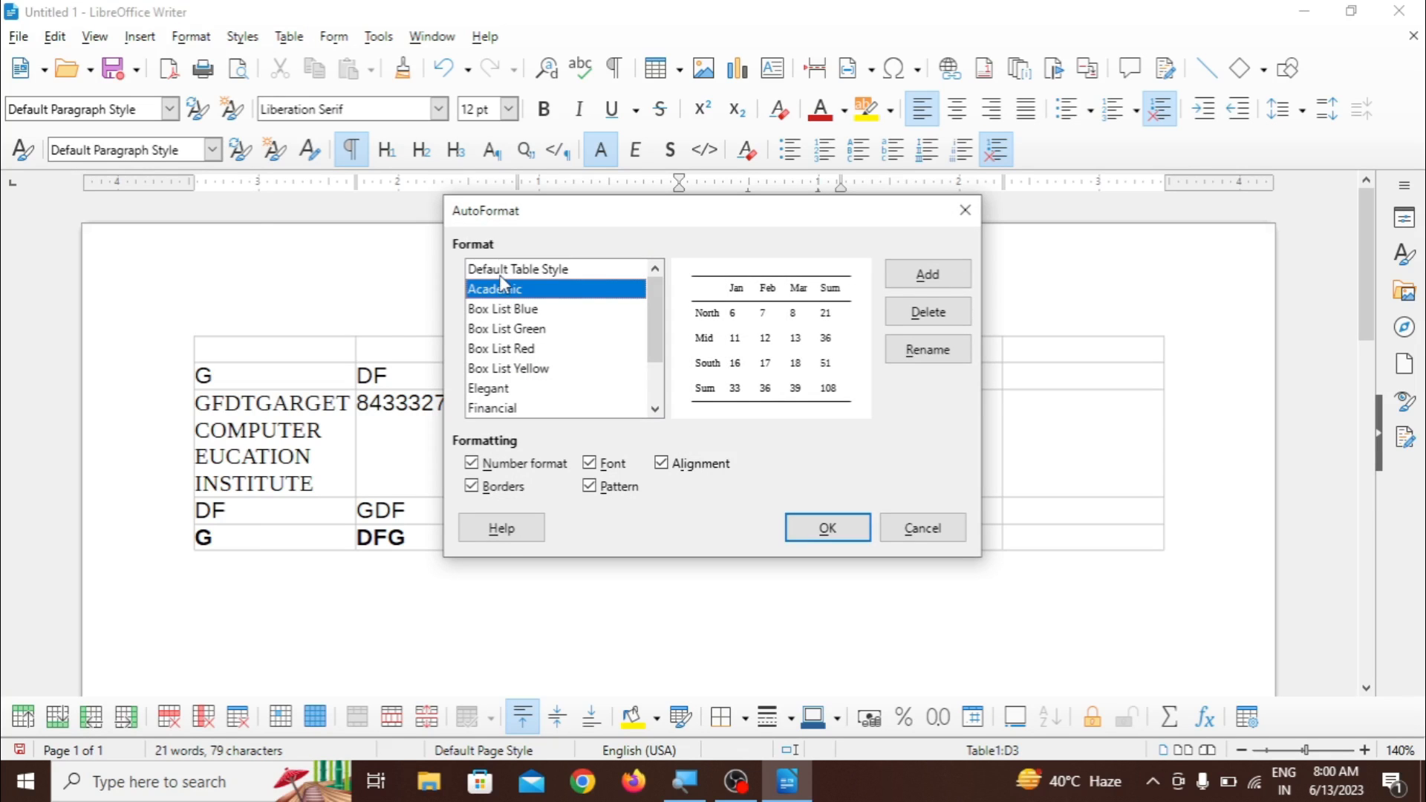
pyautogui.click(502, 272)
pyautogui.click(807, 529)
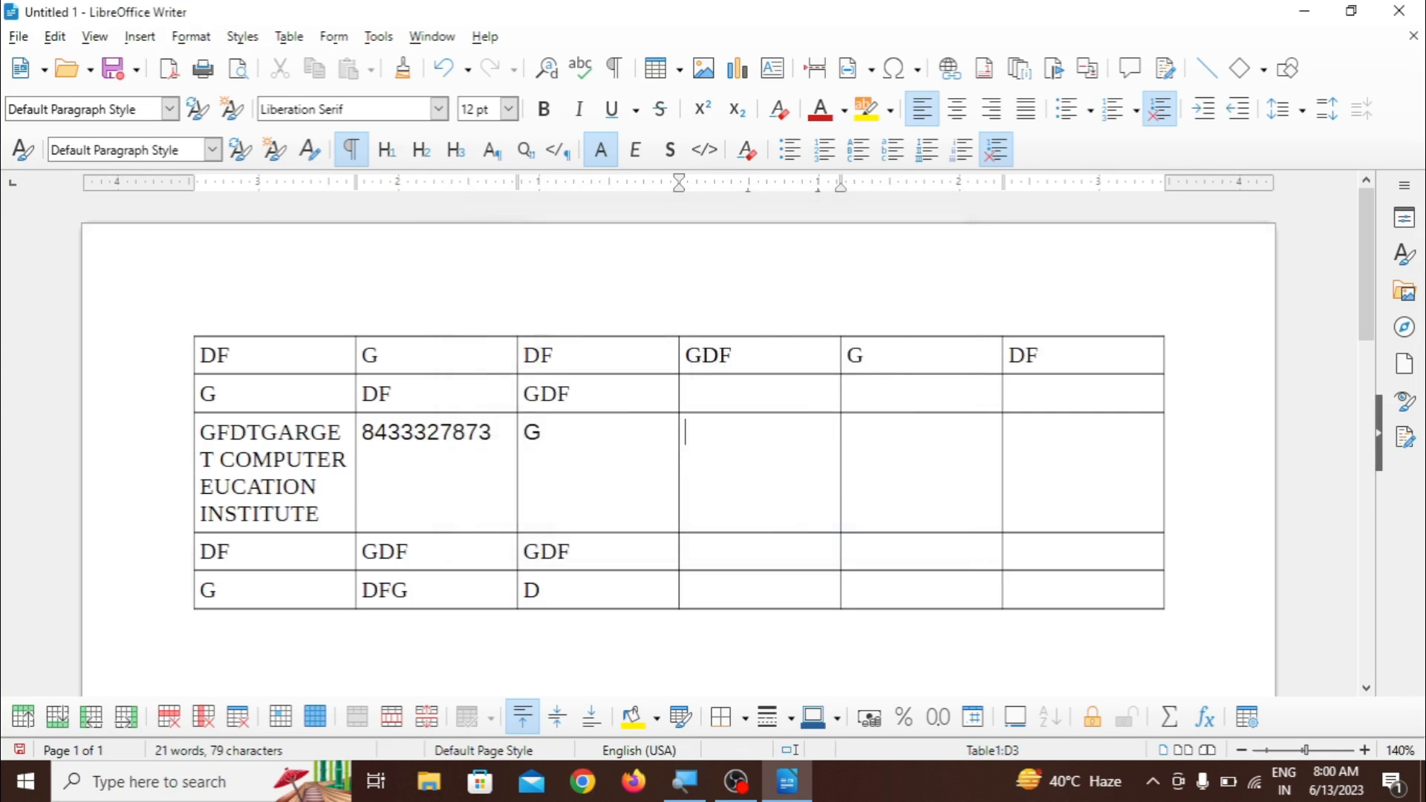
pyautogui.click(298, 39)
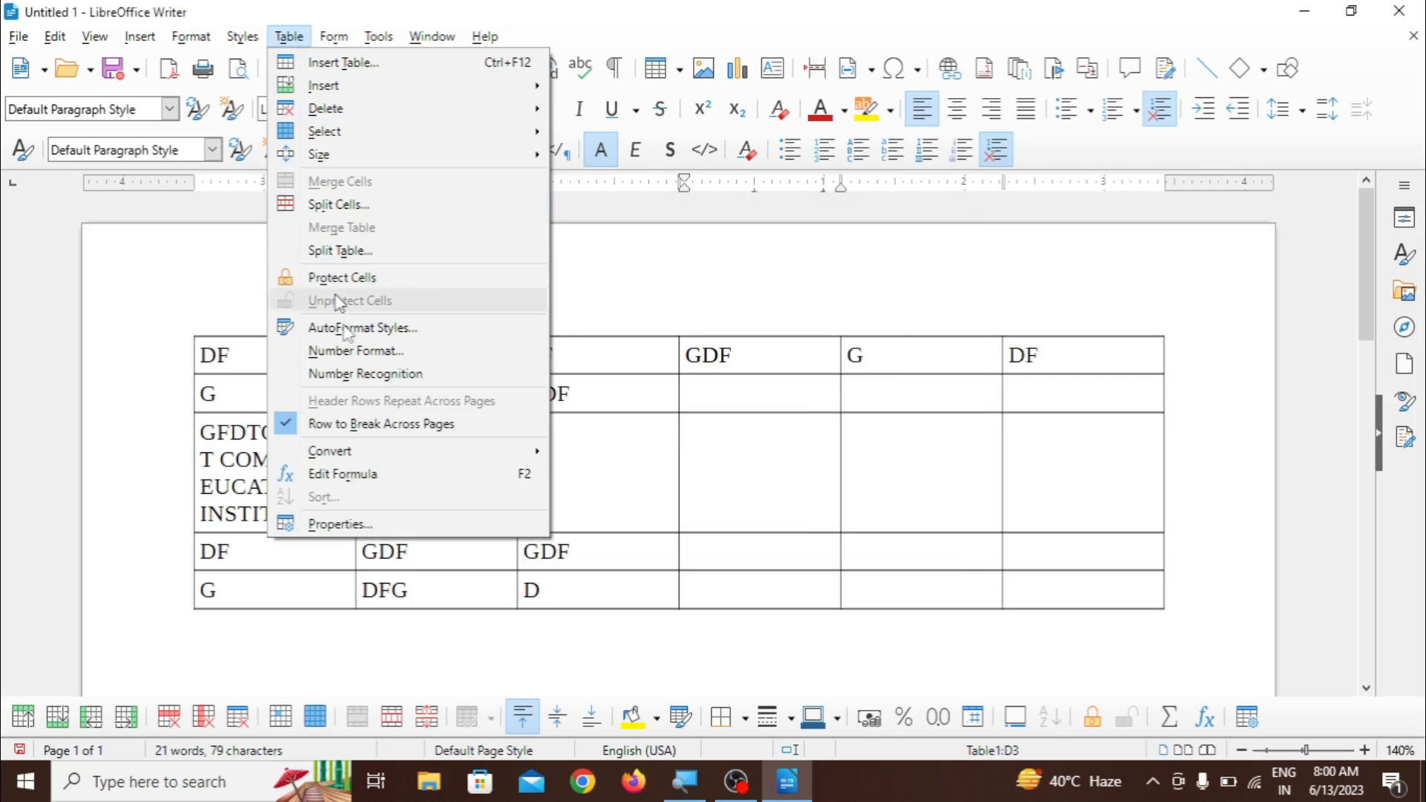
pyautogui.moveTo(355, 461)
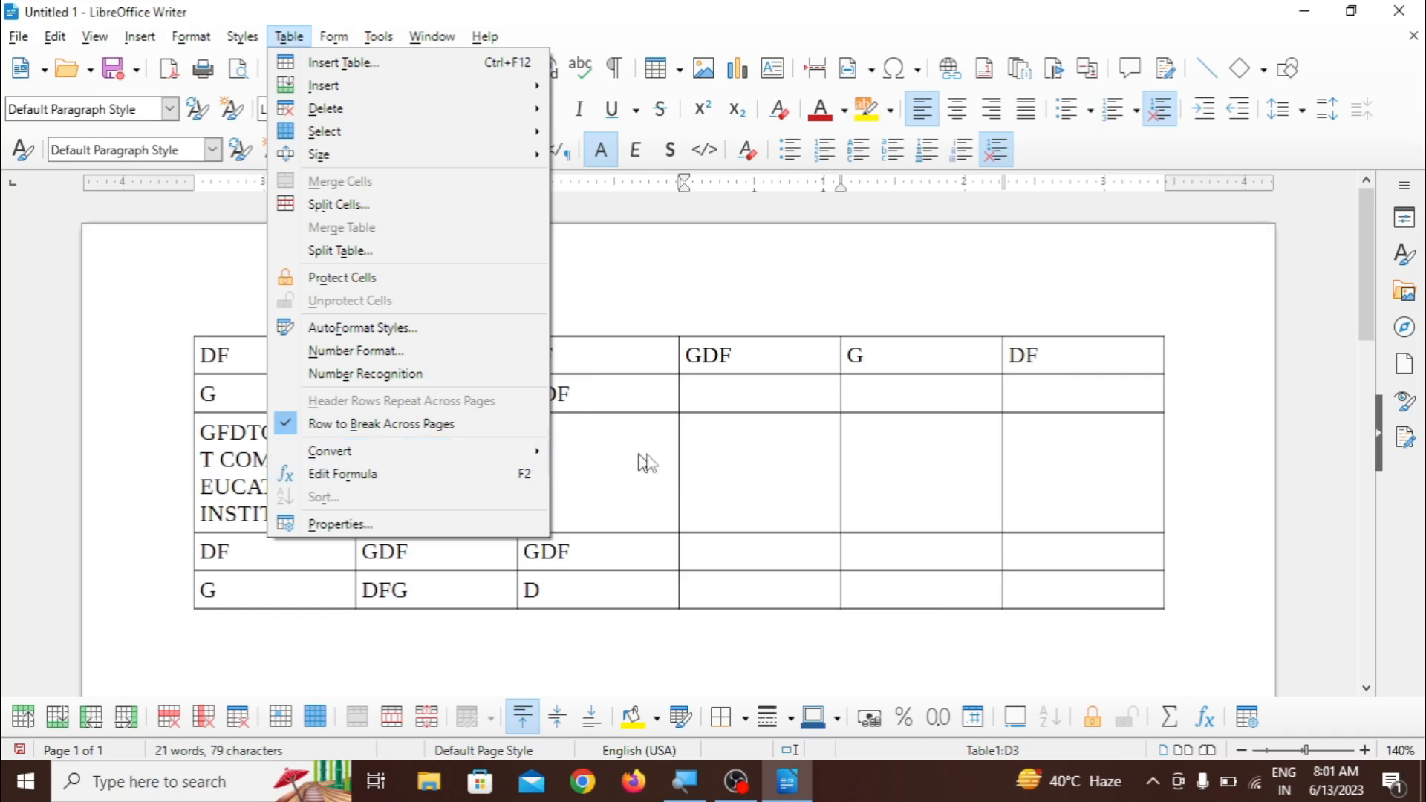
pyautogui.press('Escape')
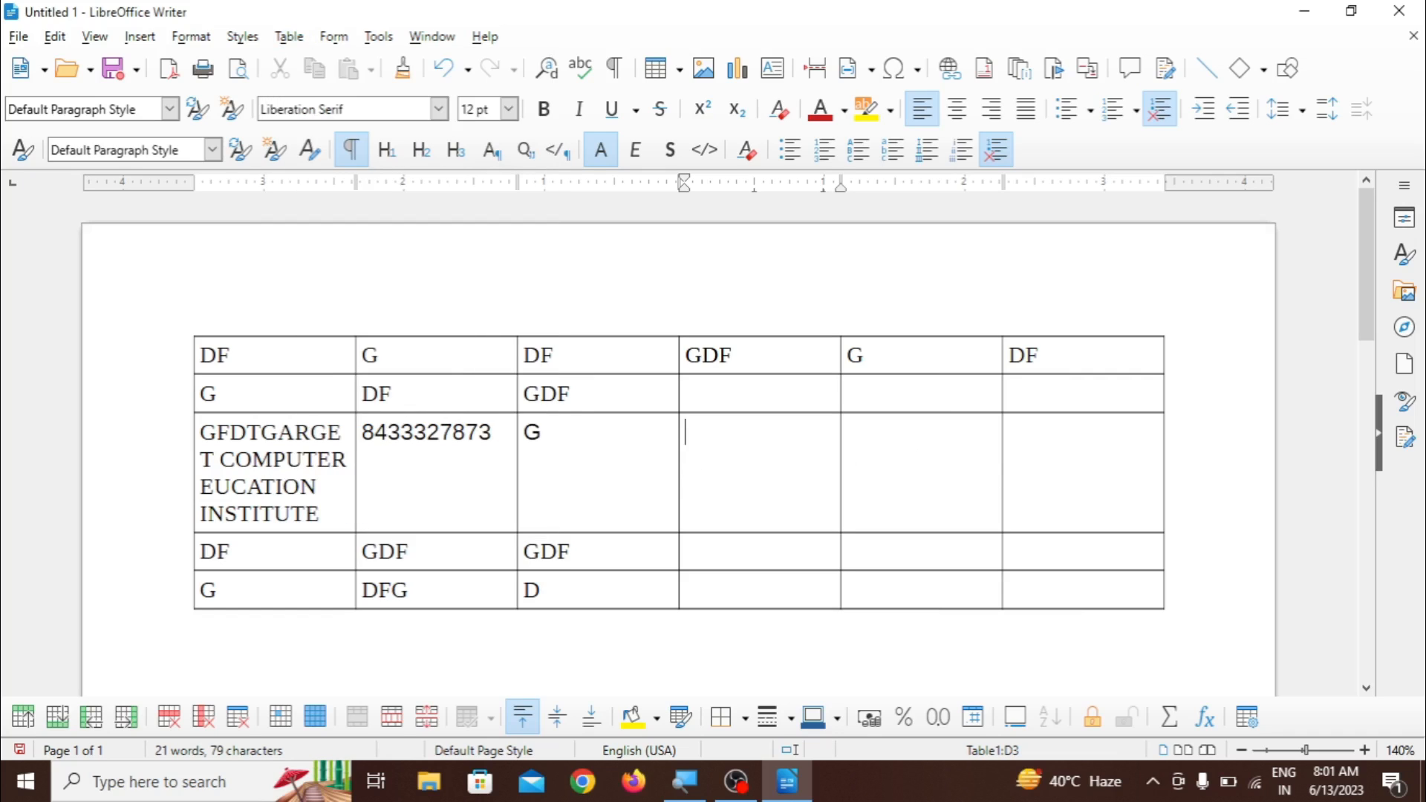
pyautogui.click(1016, 487)
pyautogui.write('45')
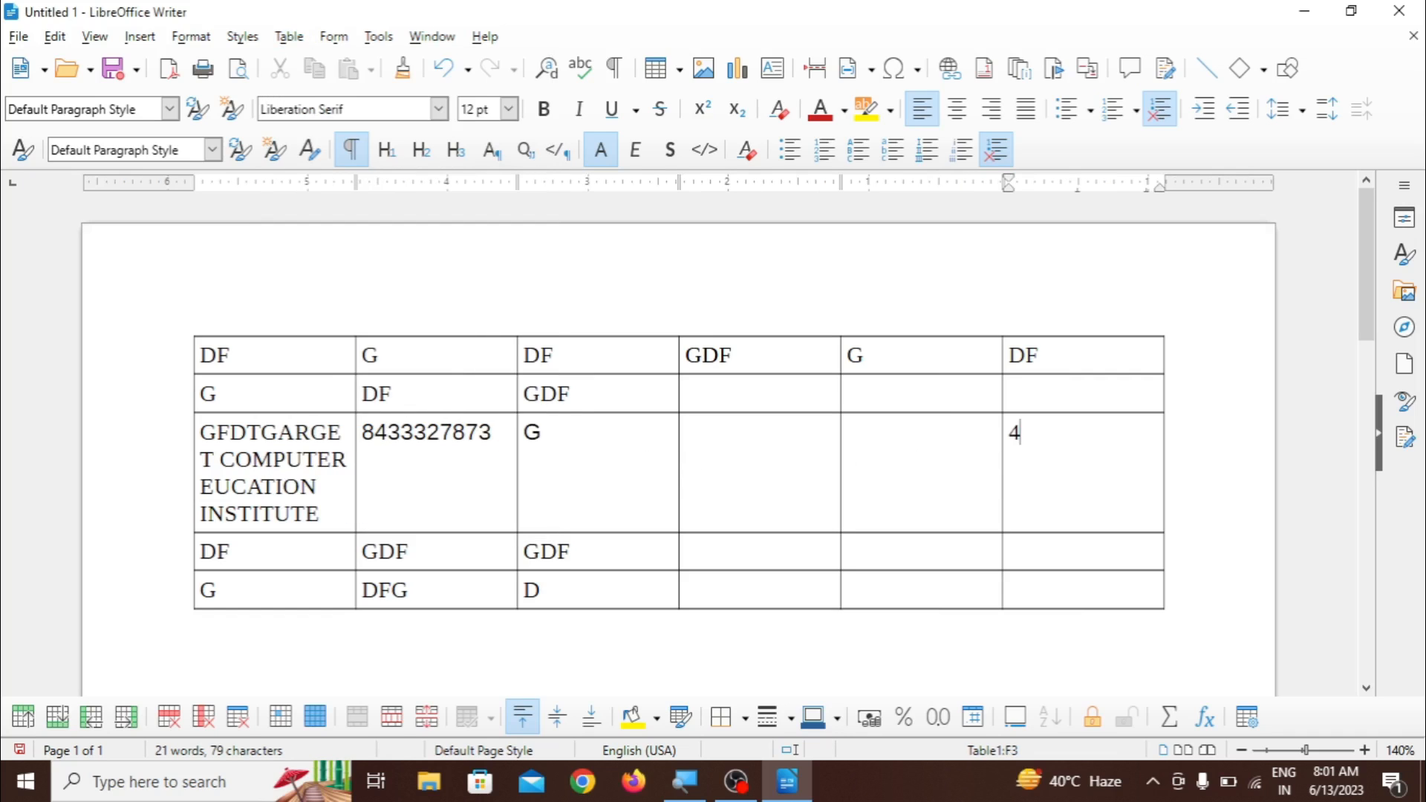
pyautogui.click(1009, 551)
# - Undo the earlier conversions, styling and cell entries until the table holds only TARGET COMPUTER
pyautogui.hotkey('ctrl', 'z')
pyautogui.hotkey('ctrl', 'z')
pyautogui.hotkey('ctrl', 'z')
pyautogui.hotkey('ctrl', 'z')
pyautogui.hotkey('ctrl', 'z')
pyautogui.hotkey('ctrl', 'z')
pyautogui.hotkey('ctrl', 'z')
pyautogui.hotkey('ctrl', 'z')
pyautogui.hotkey('ctrl', 'z')
pyautogui.hotkey('ctrl', 'z')
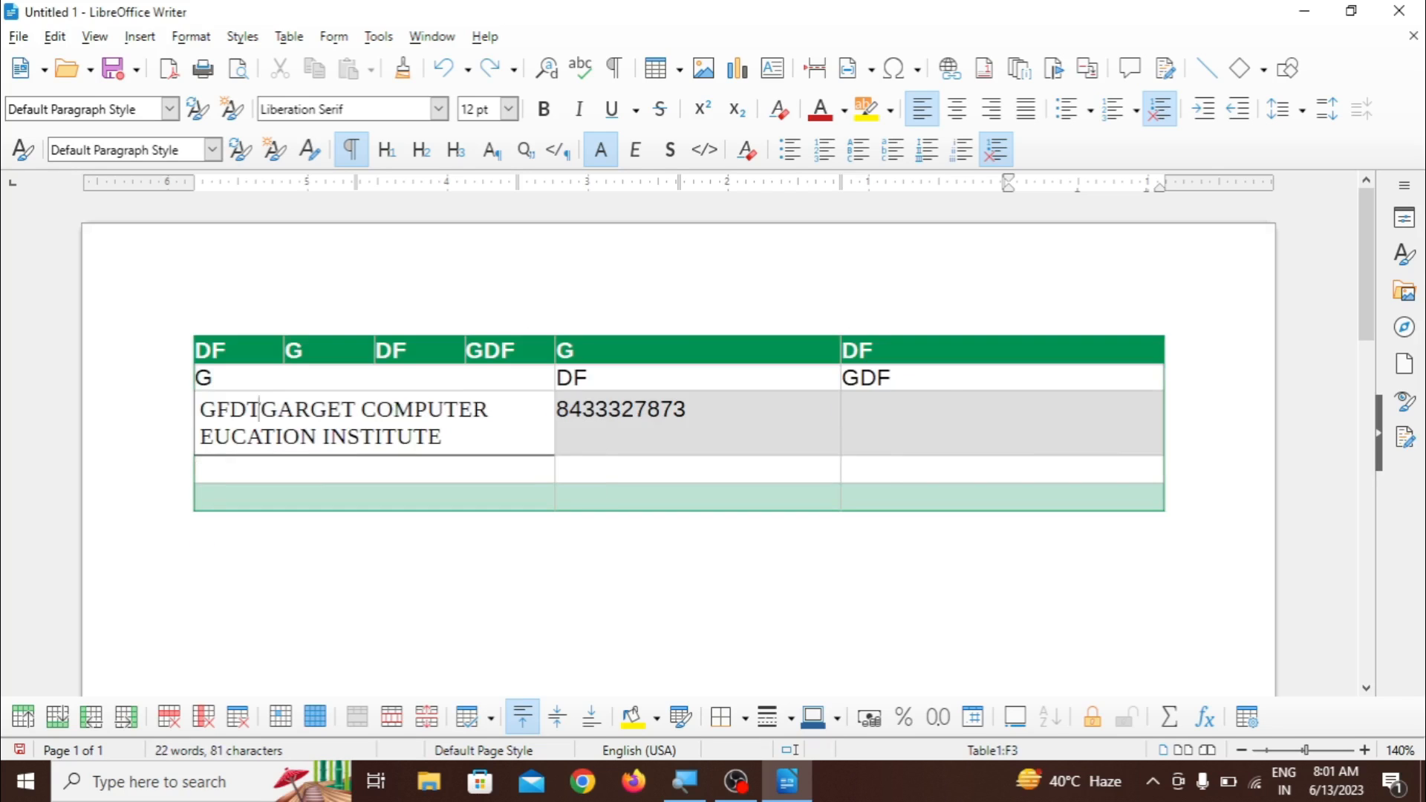
pyautogui.hotkey('ctrl', 'z')
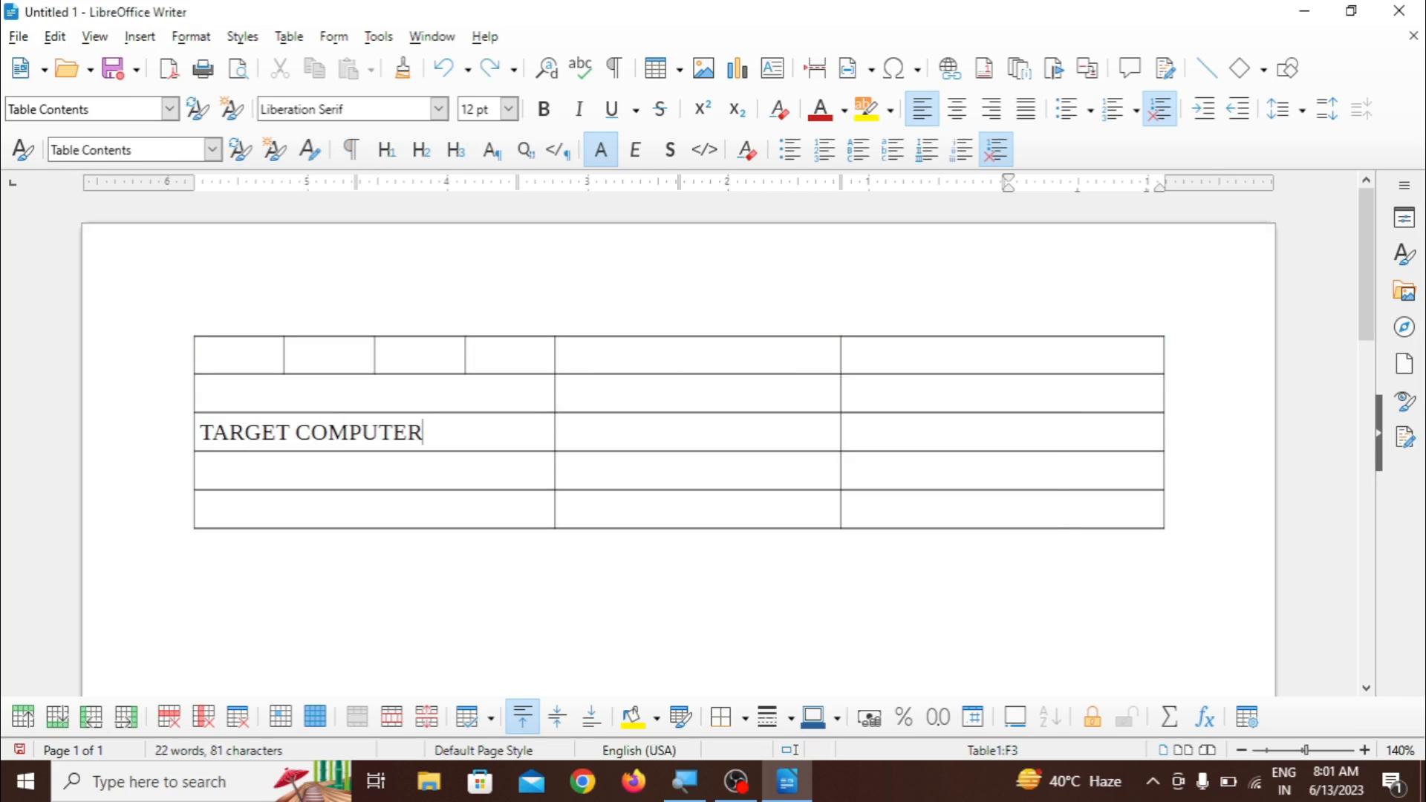
# - Enter 45 and 36 in the third and fourth rows of the table's last column
pyautogui.click(1052, 457)
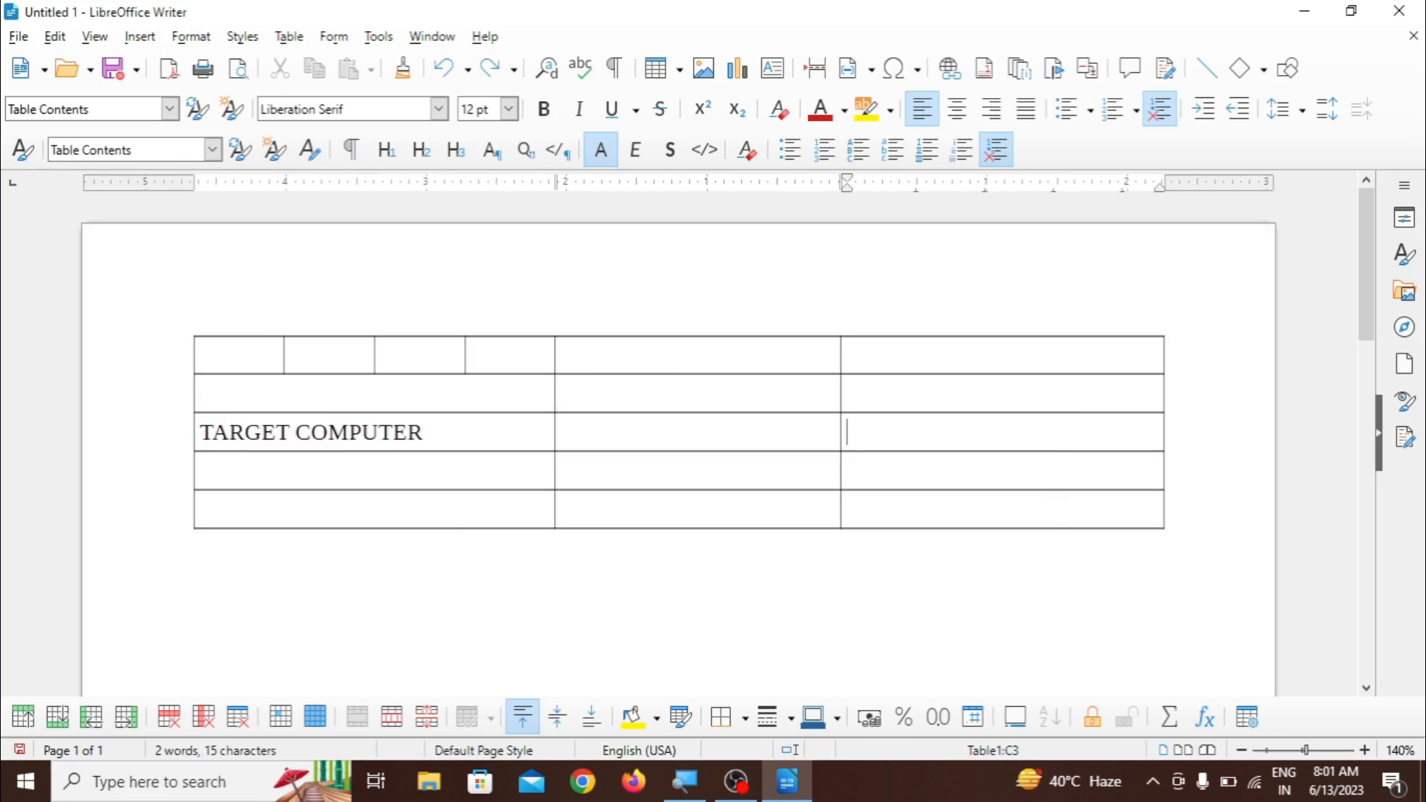
pyautogui.write('45')
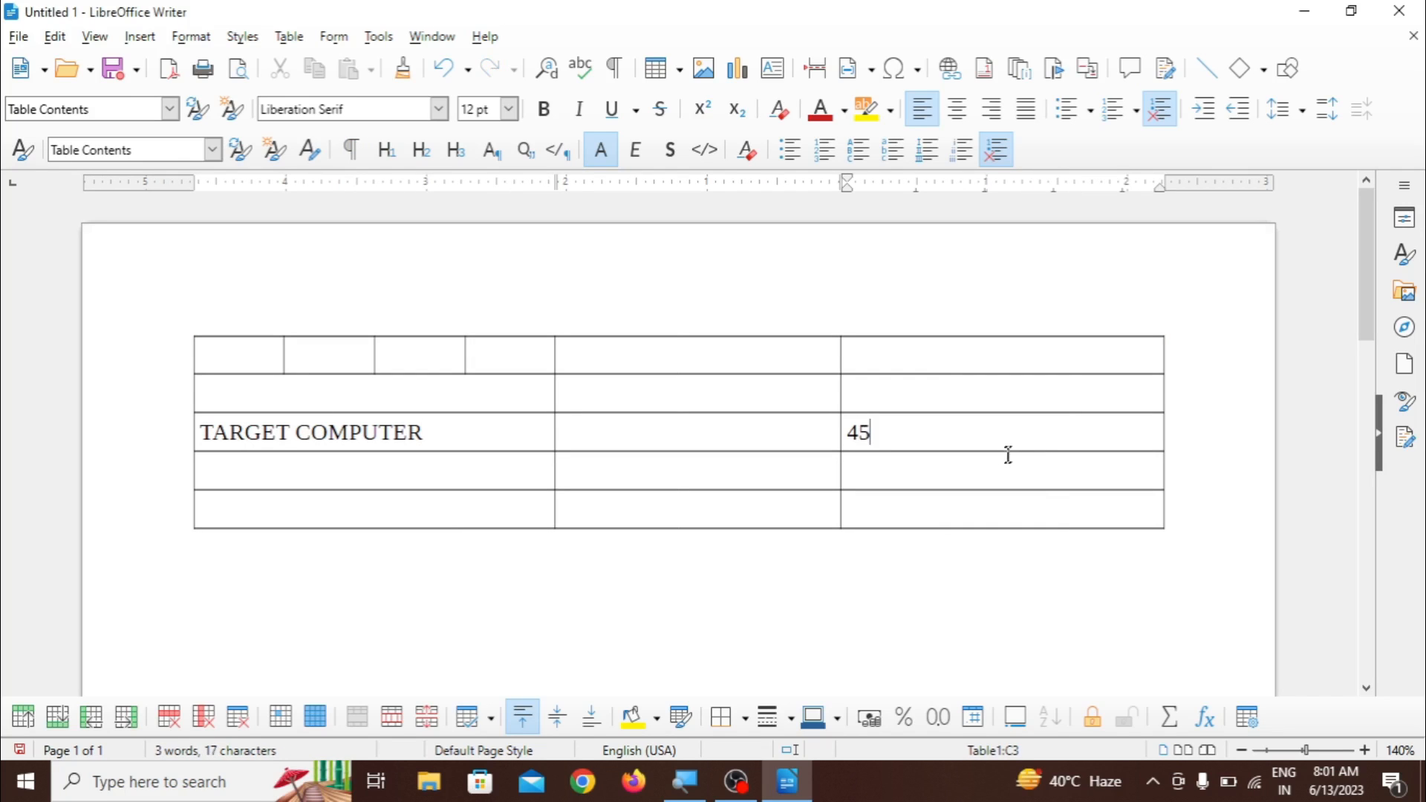
pyautogui.press('Down')
pyautogui.write('36')
pyautogui.press('Down')
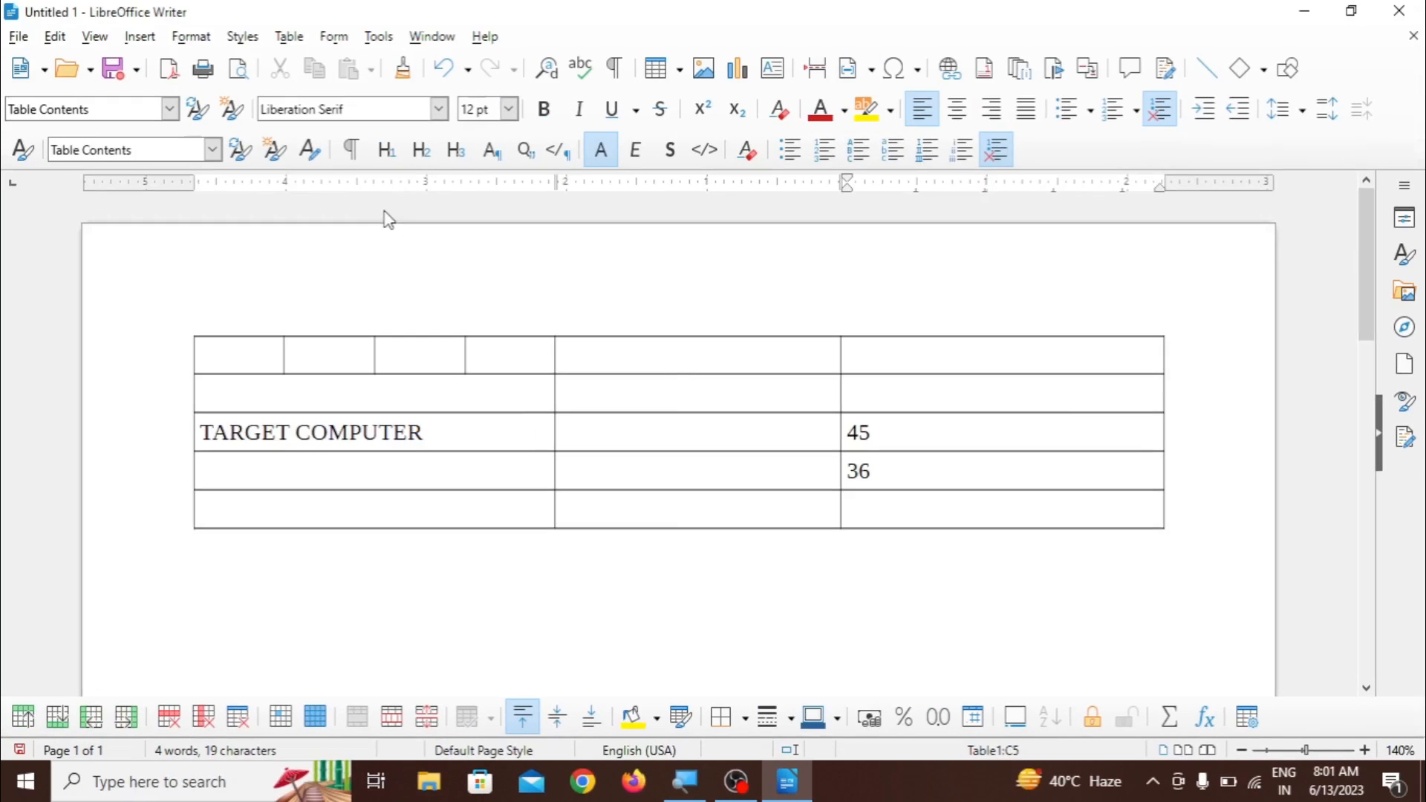
pyautogui.click(289, 37)
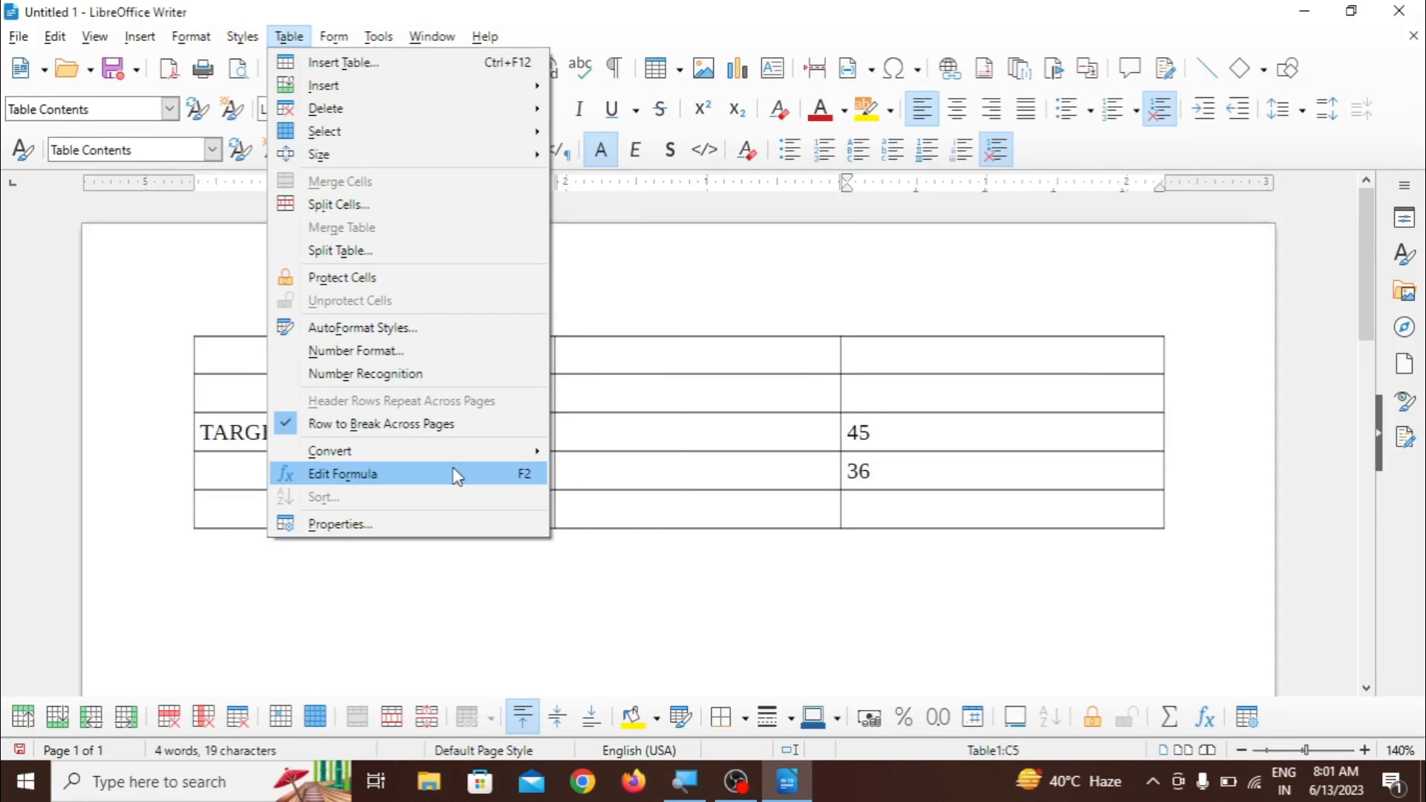
pyautogui.click(596, 501)
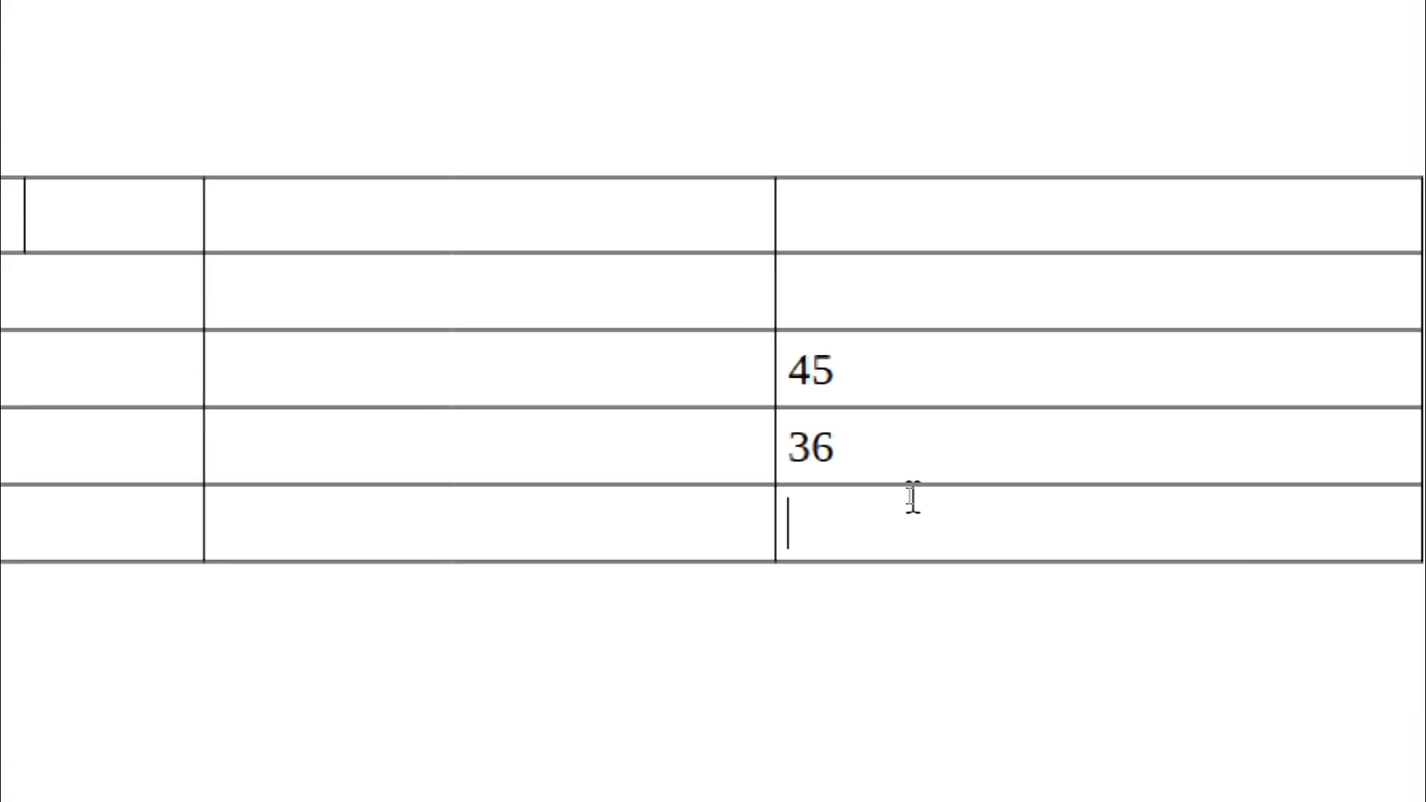
pyautogui.moveTo(908, 496); pyautogui.dragTo(901, 476)
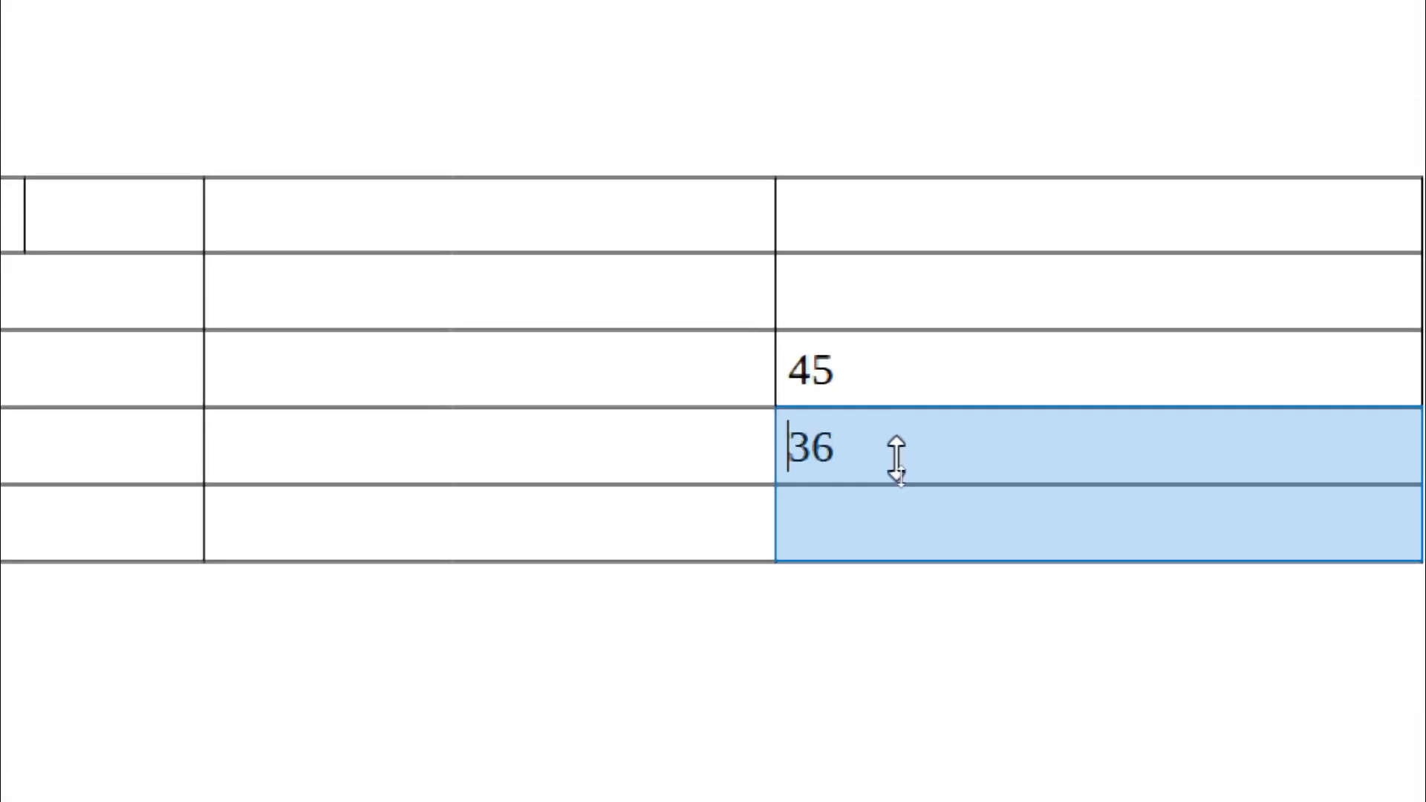
pyautogui.click(885, 459)
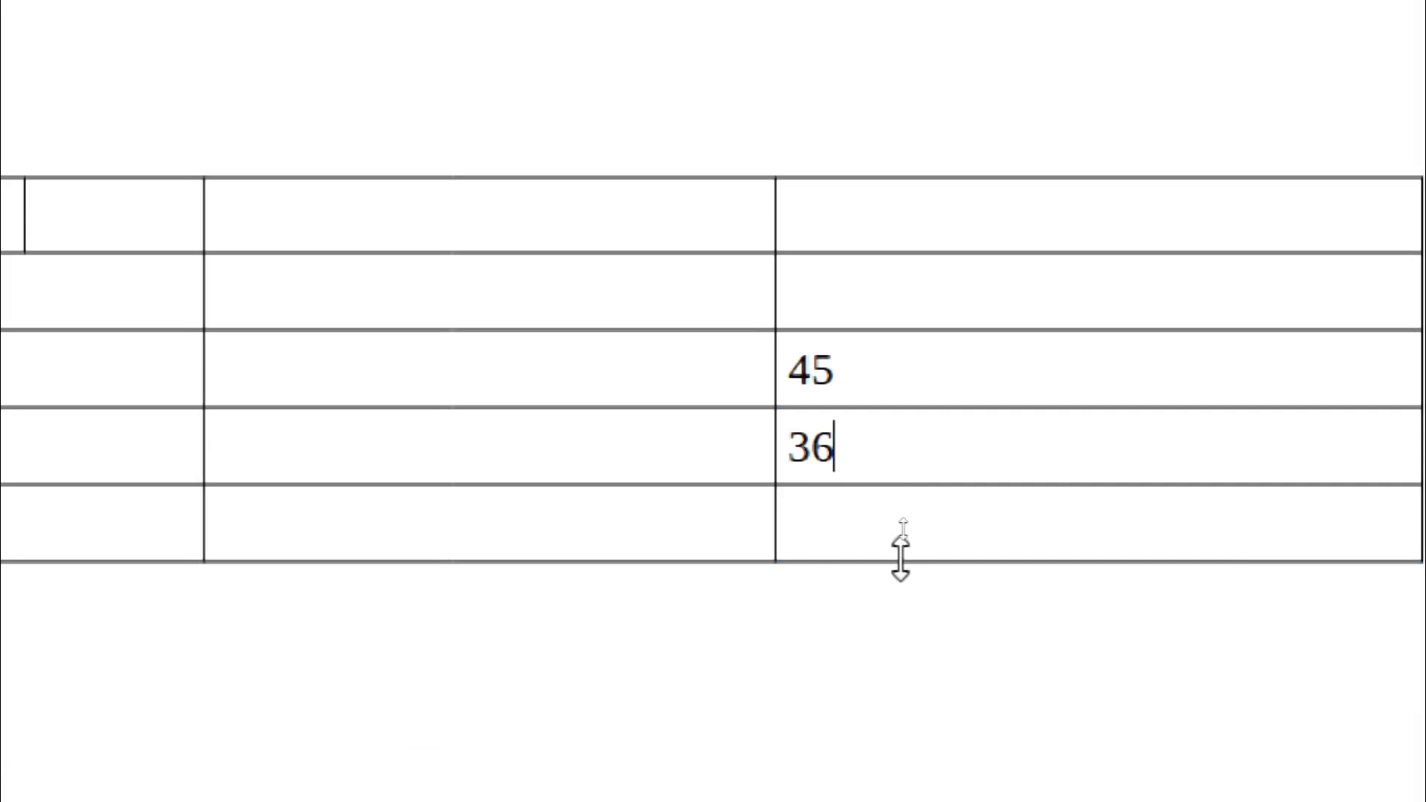
# - Add the two numbers above with the formula =<C3>+<C4> in the bottom cell of the last column
pyautogui.click(811, 533)
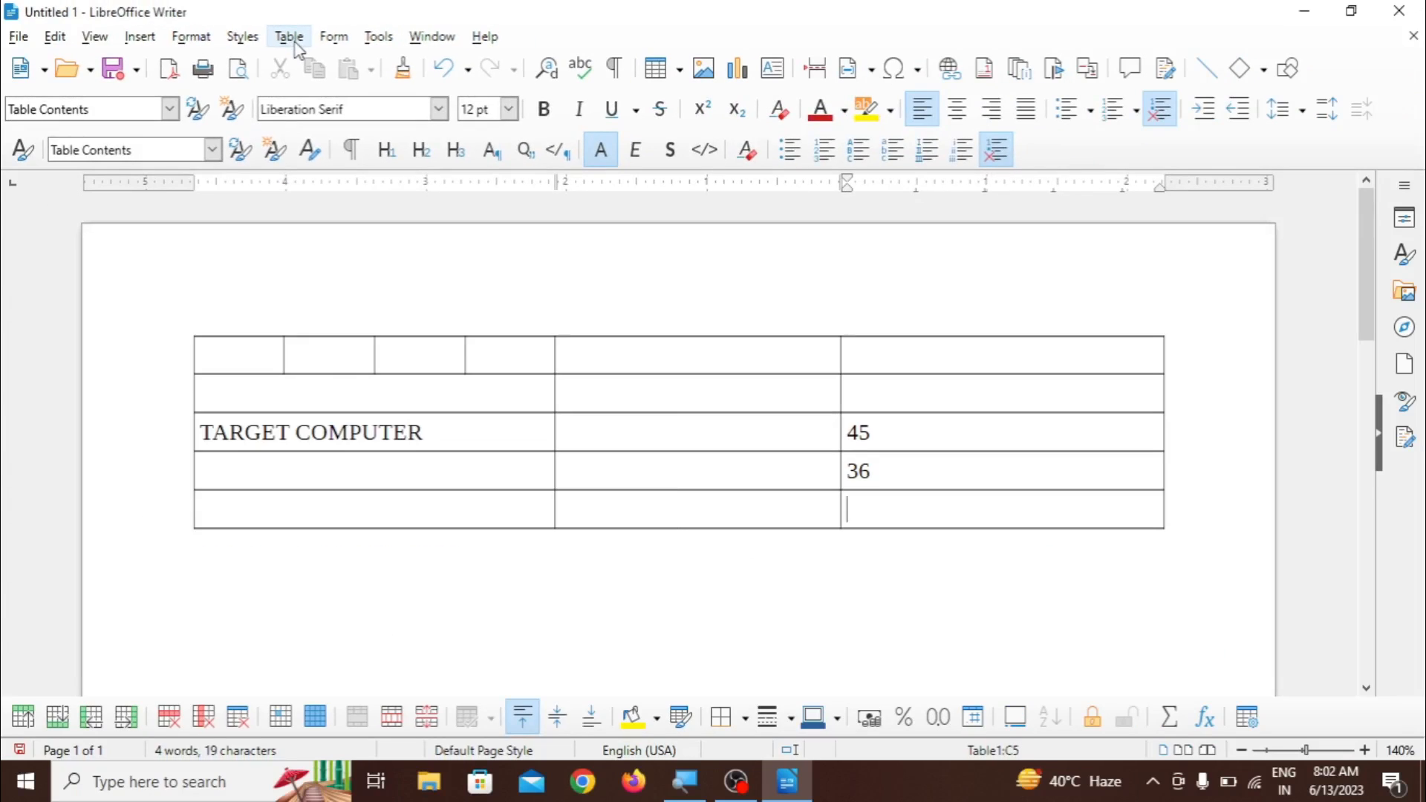
pyautogui.click(289, 37)
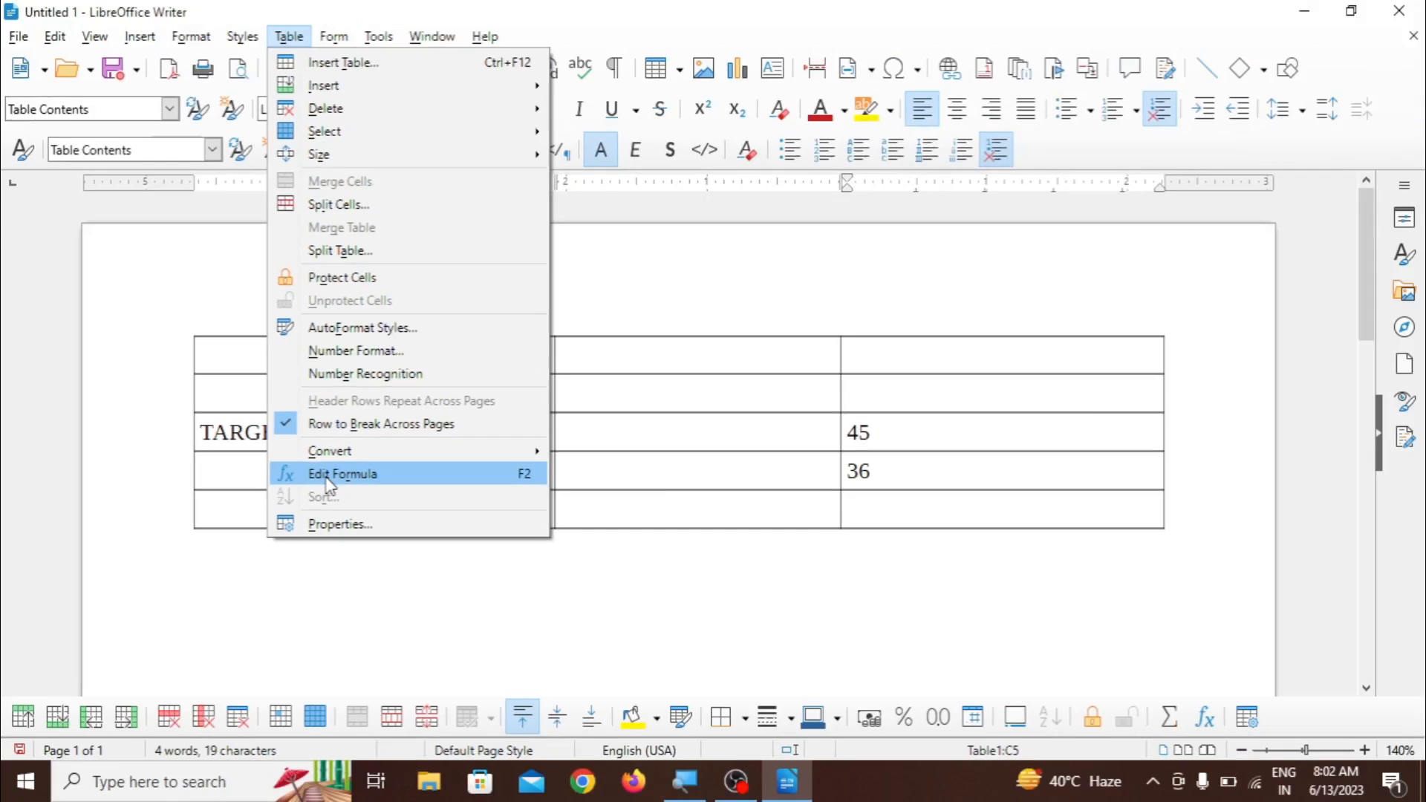
pyautogui.click(327, 477)
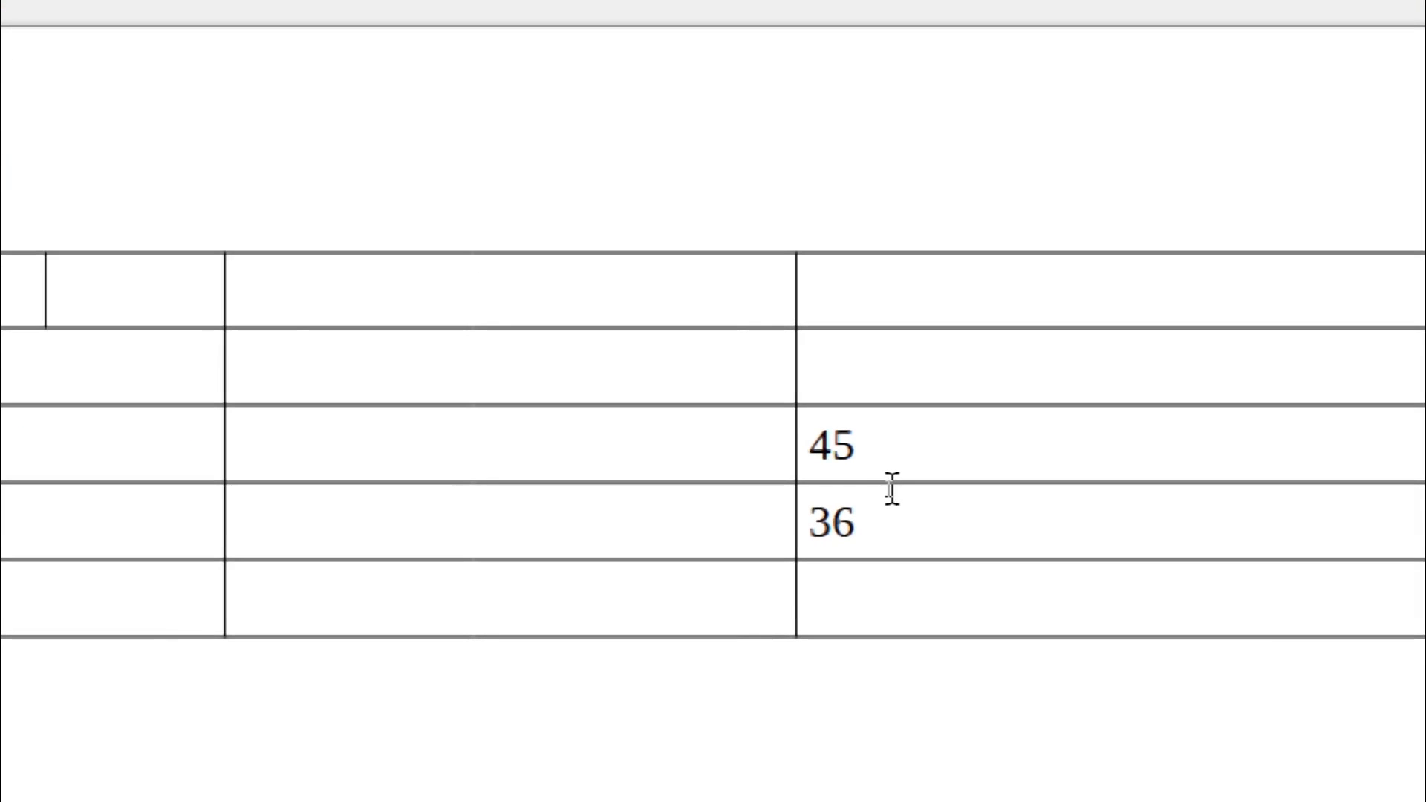
pyautogui.click(874, 446)
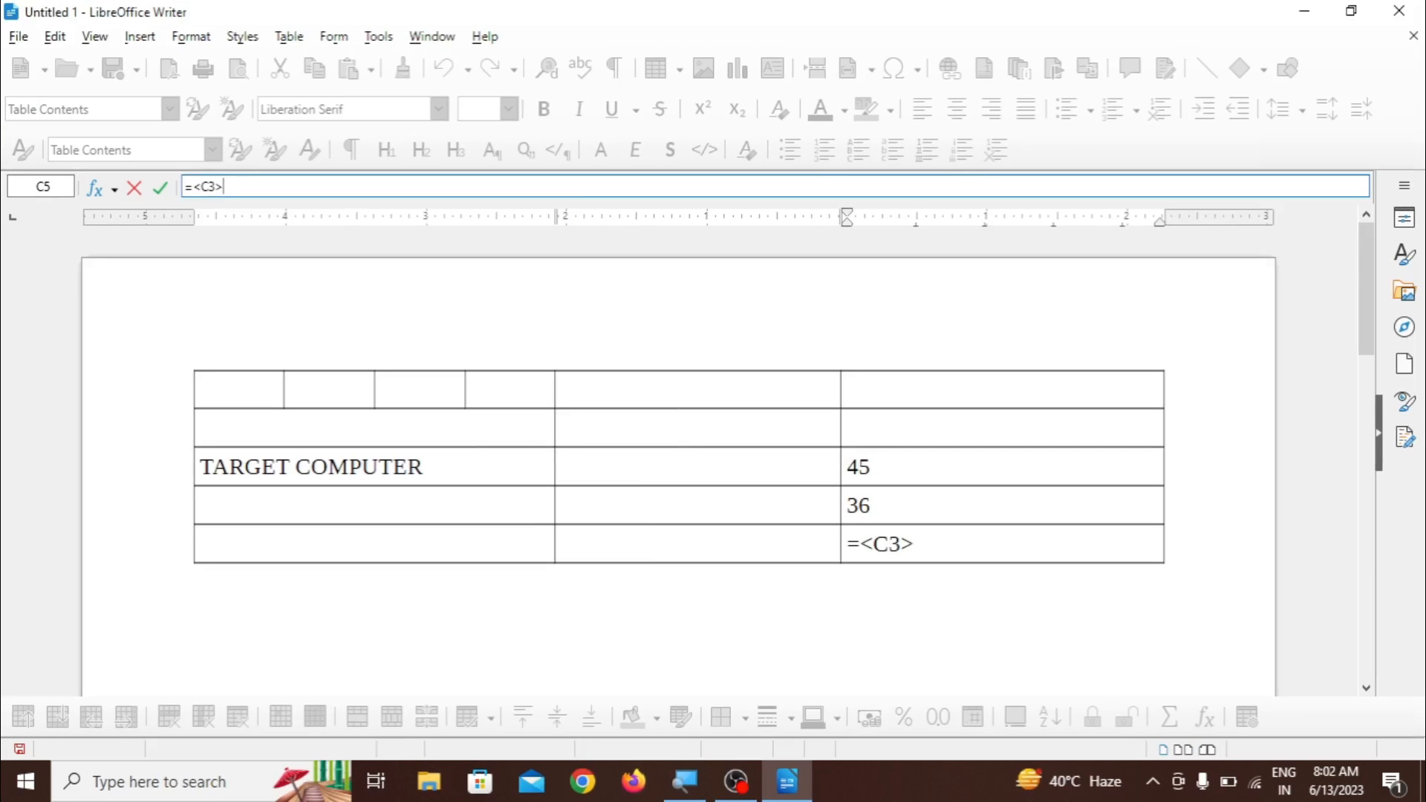
pyautogui.write('+<C4>')
pyautogui.press('Return')
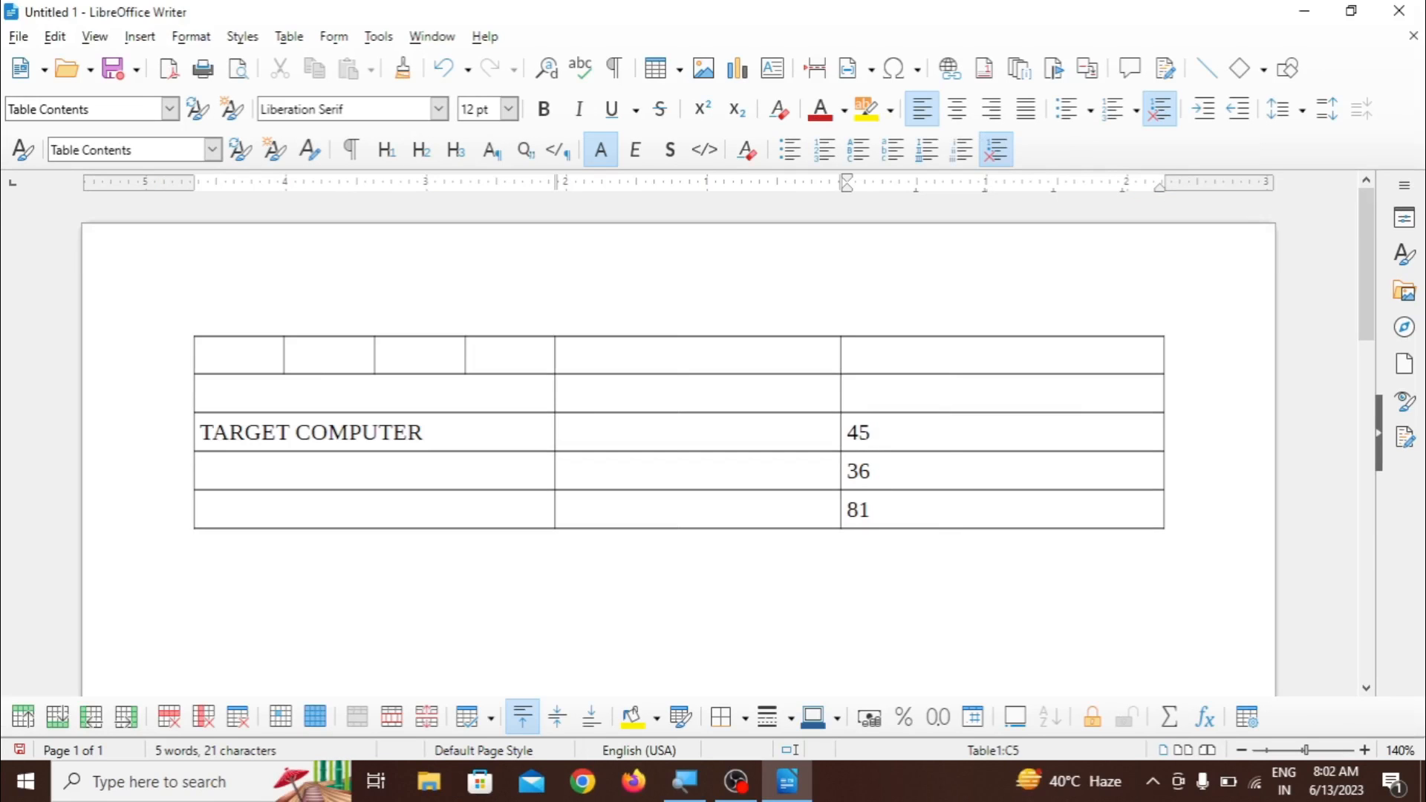
pyautogui.moveTo(871, 509)
# - Clear the sum in the last column's bottom cell and try the formula =<C3>_<C4> there
pyautogui.click(289, 37)
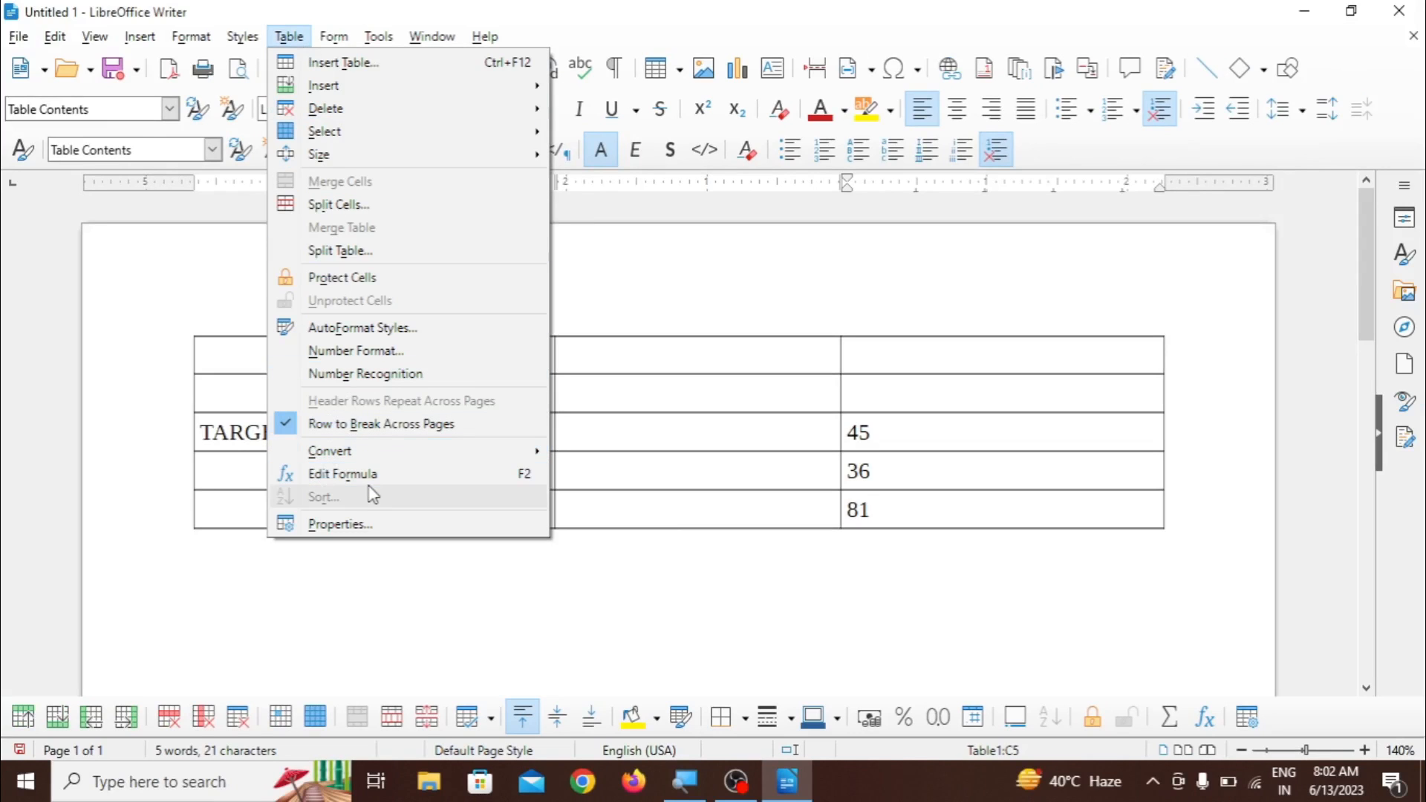
pyautogui.click(896, 511)
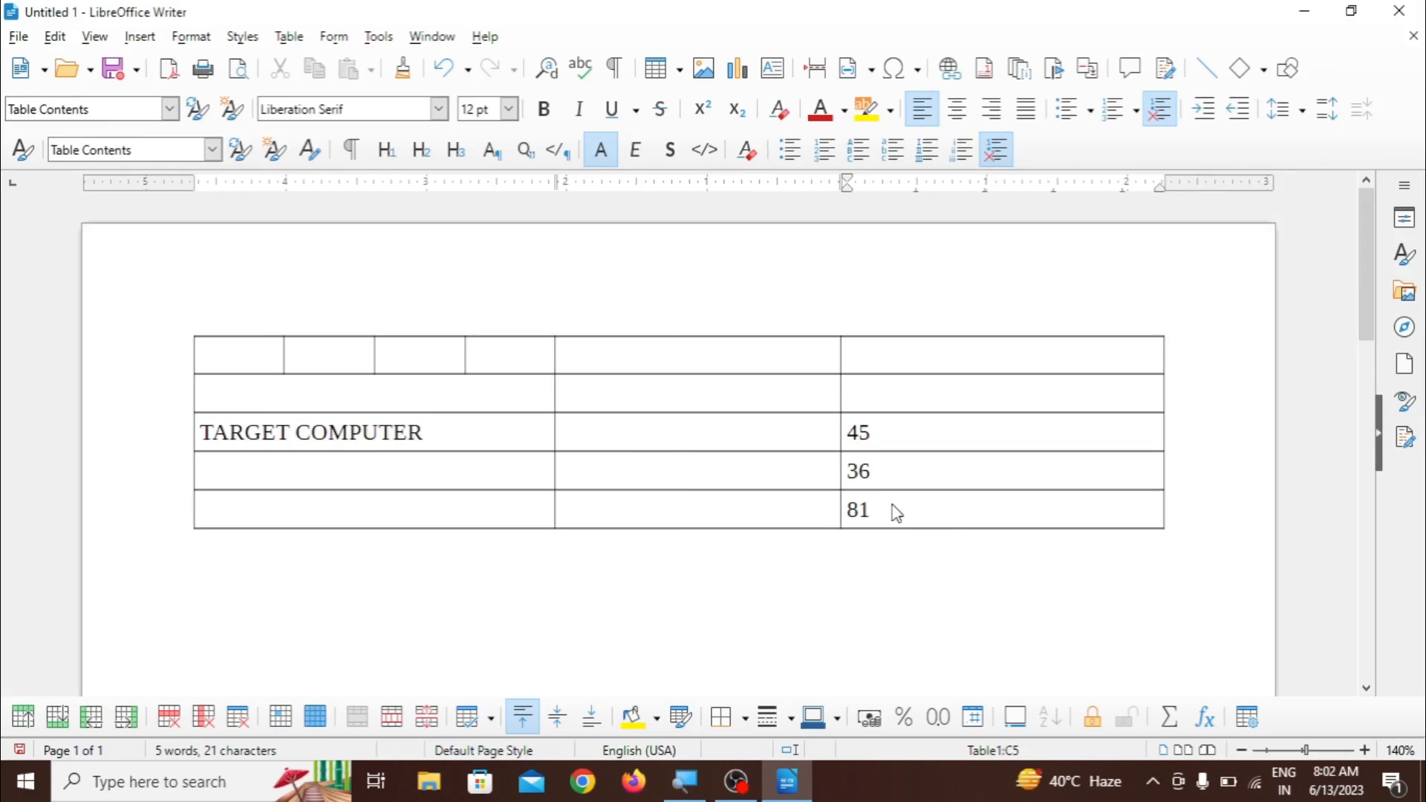
pyautogui.press('BackSpace')
pyautogui.press('BackSpace')
pyautogui.press('F2')
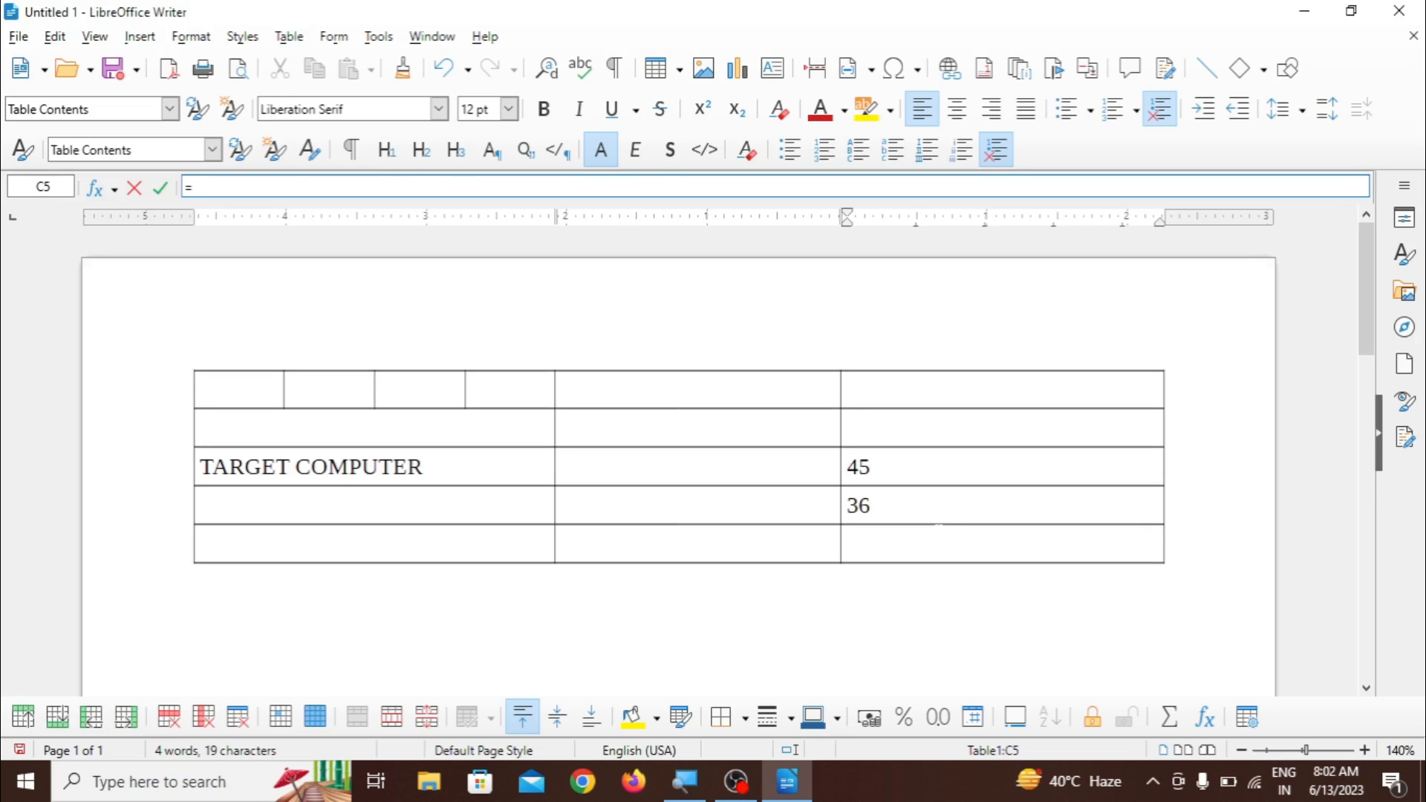
pyautogui.click(921, 468)
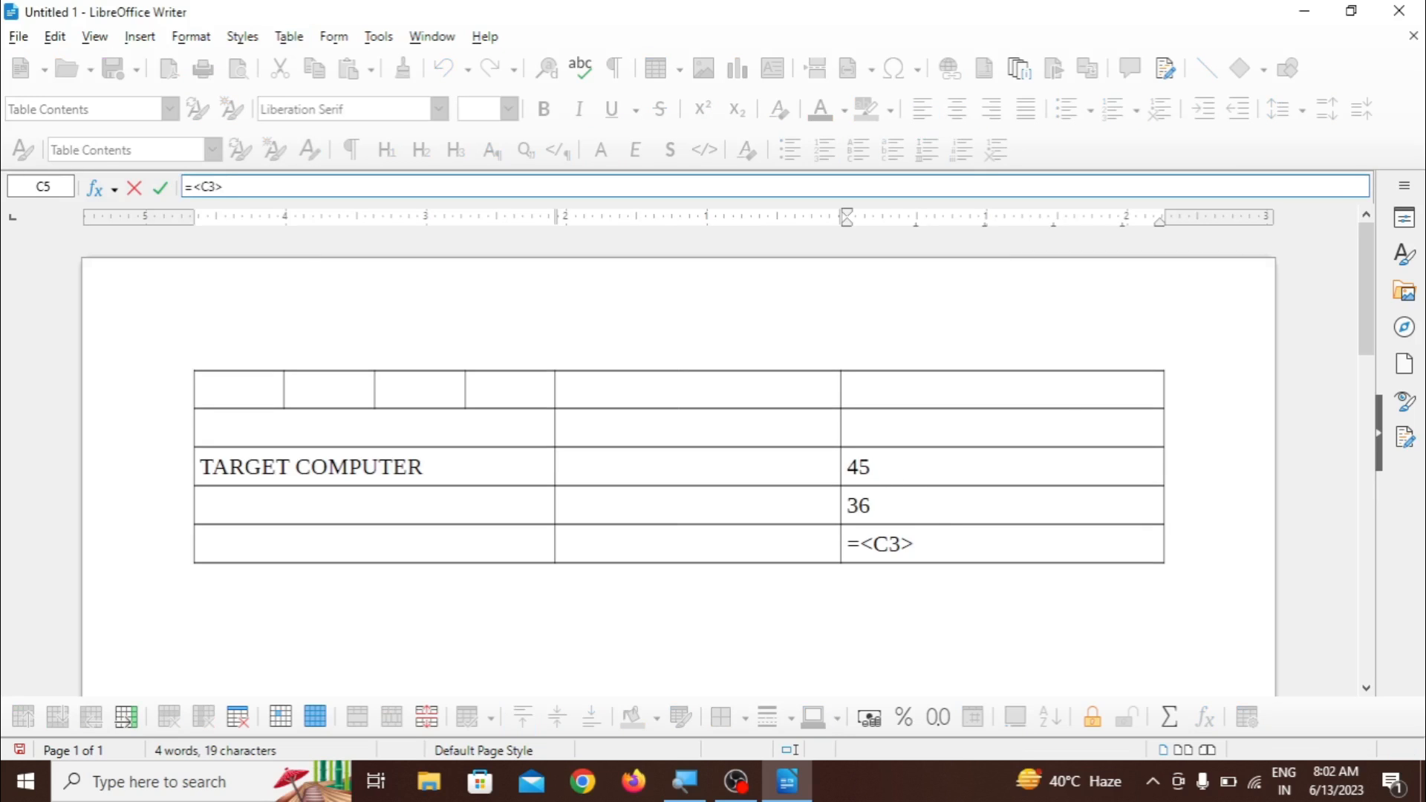
pyautogui.write('_')
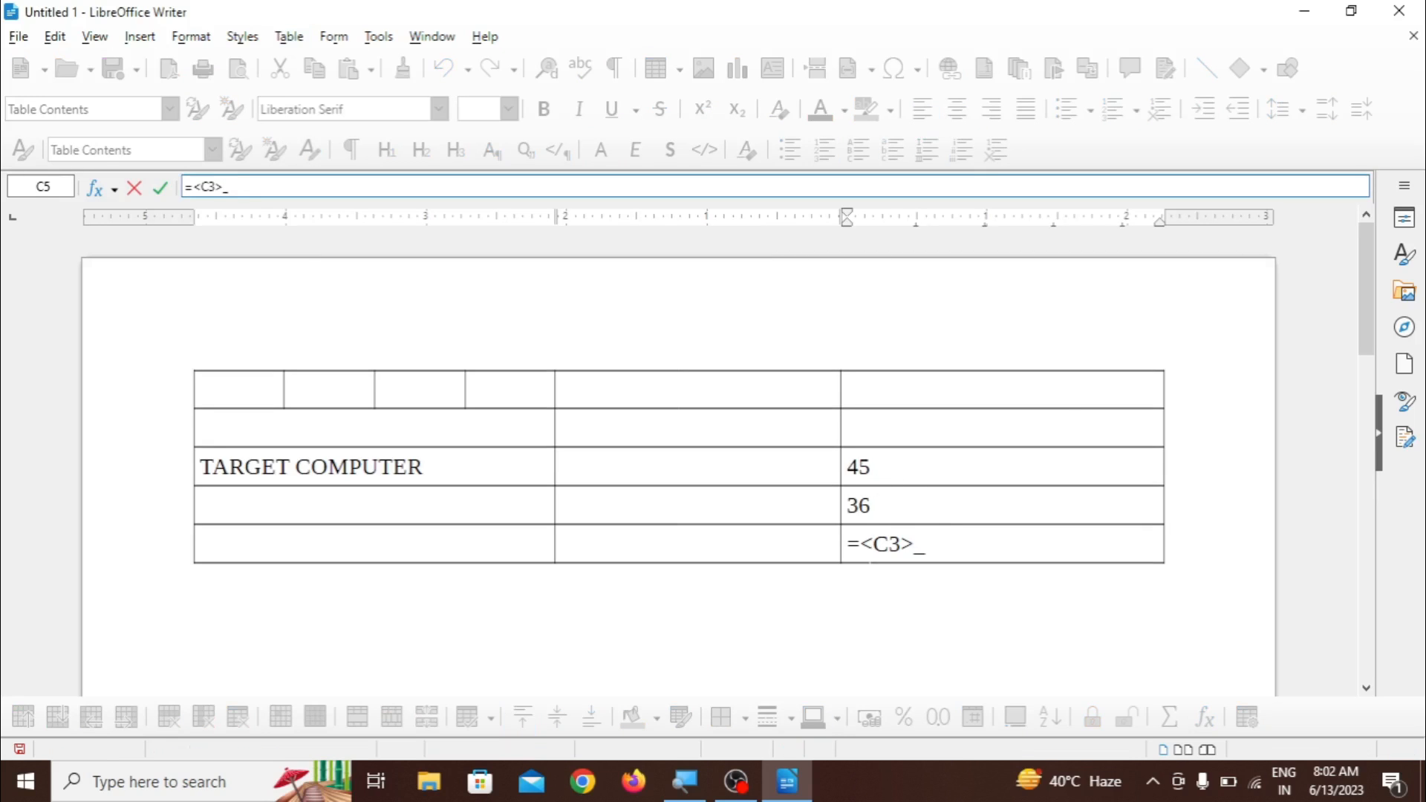
pyautogui.click(869, 505)
pyautogui.press('Return')
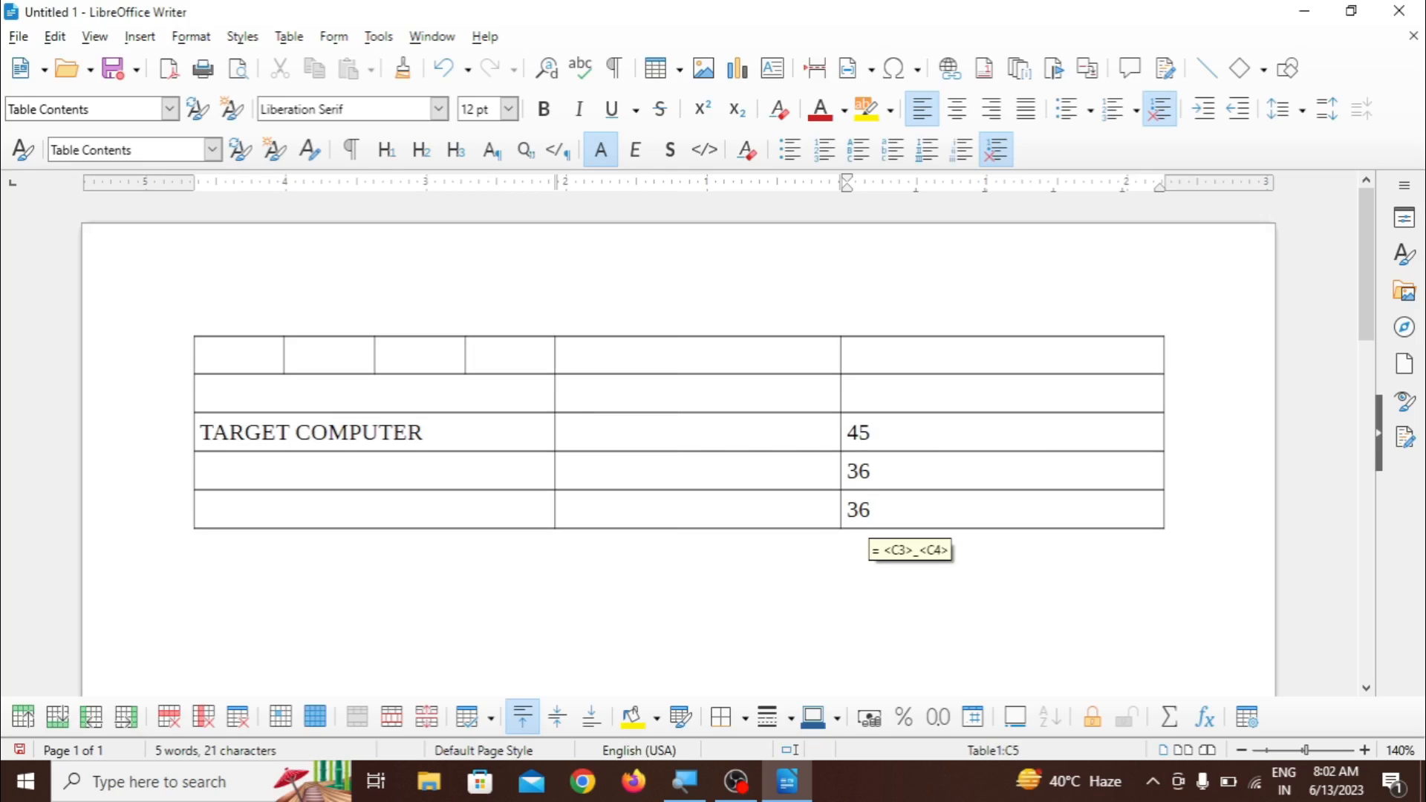
# - Replace the content of the last column's bottom cell with the subtraction formula =<C3>-<C4>
pyautogui.write('\\\\')
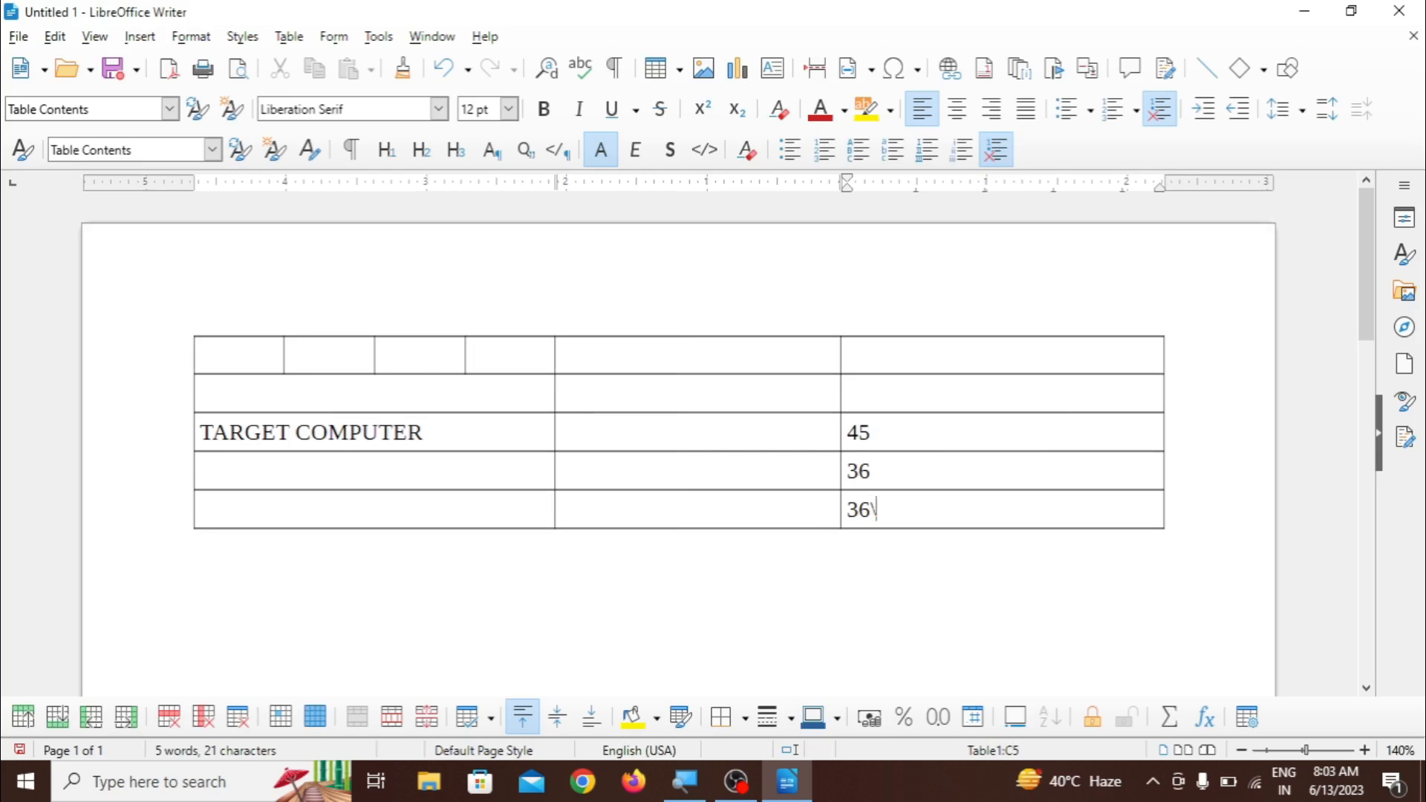
pyautogui.press('BackSpace')
pyautogui.press('BackSpace')
pyautogui.press('BackSpace')
pyautogui.press('BackSpace')
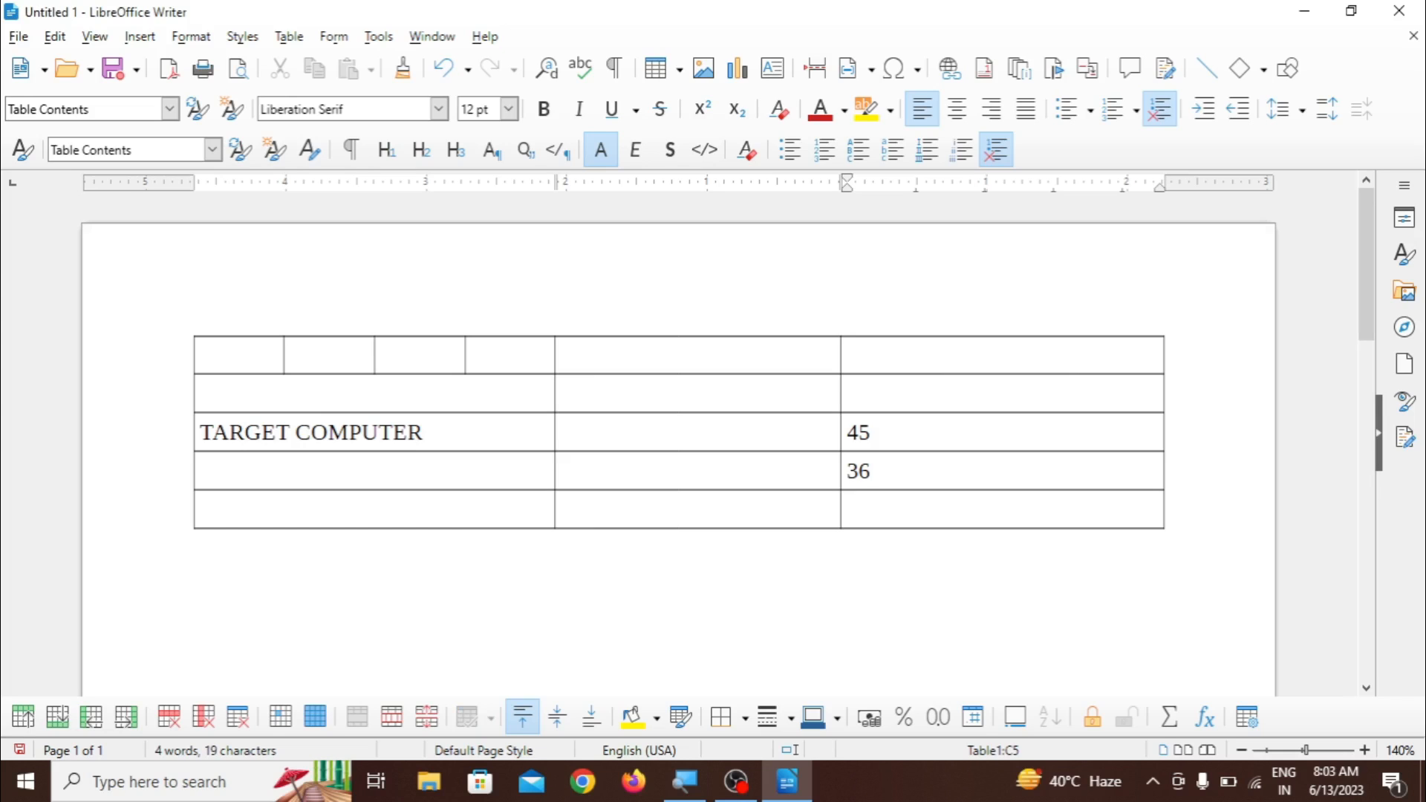
pyautogui.press('F2')
pyautogui.write('<C3>')
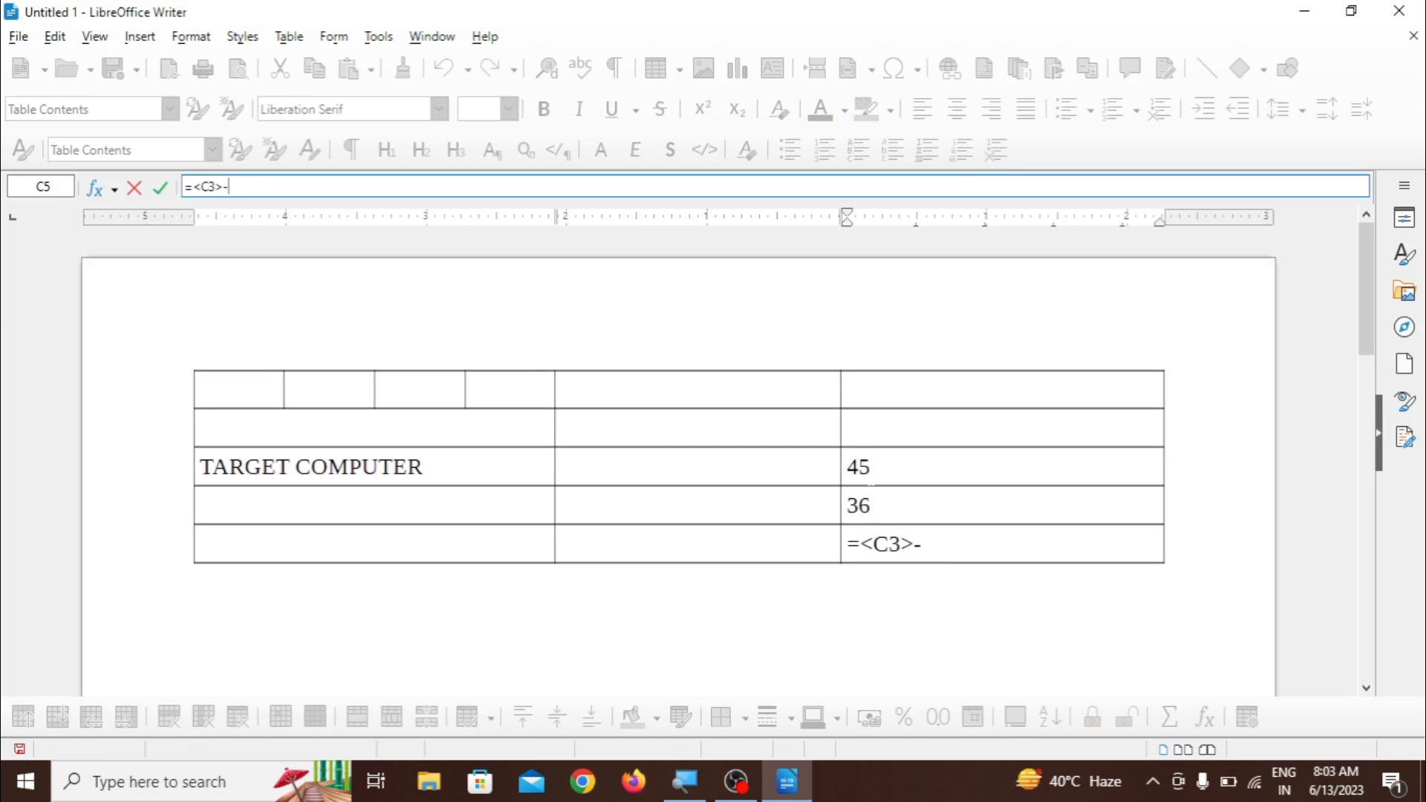
pyautogui.write('-')
pyautogui.click(869, 505)
pyautogui.press('Return')
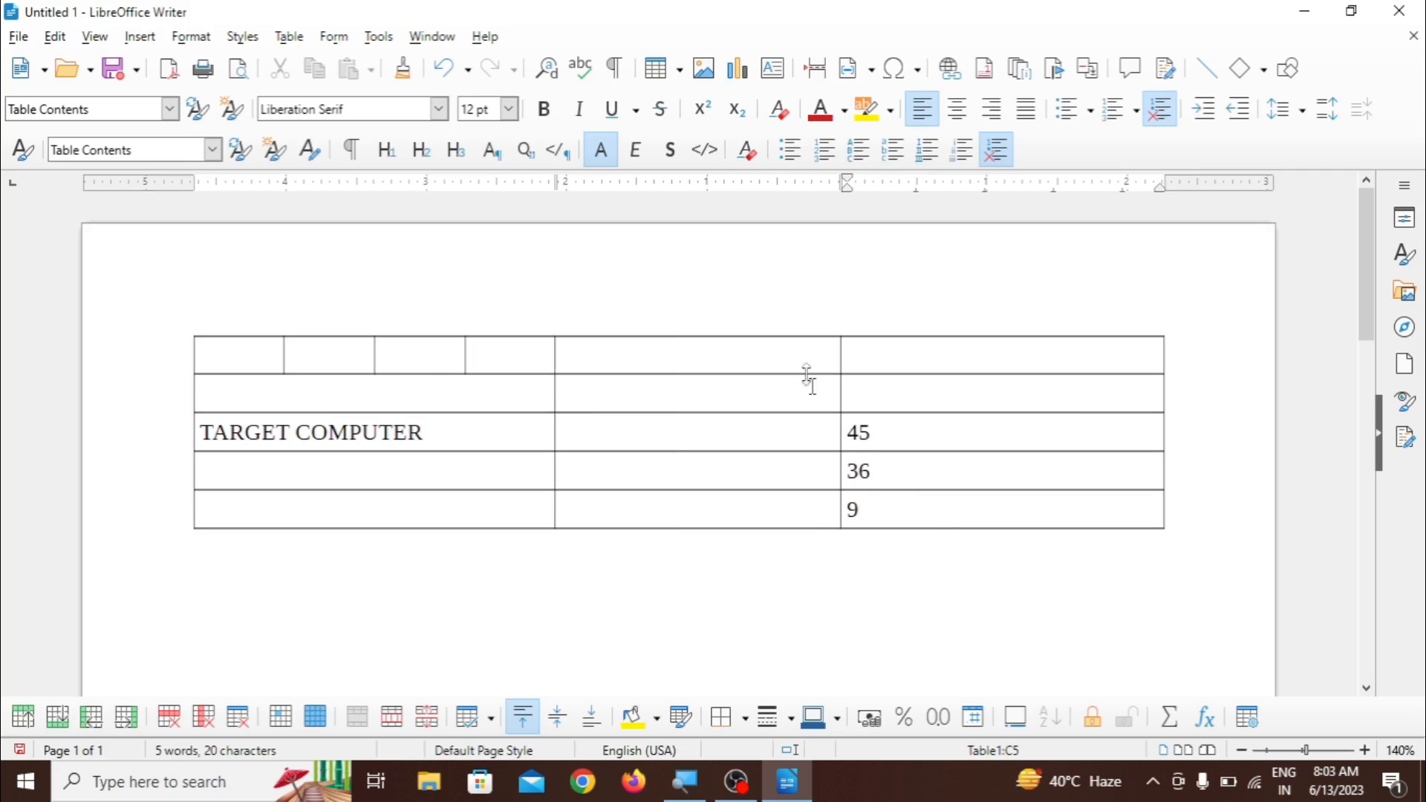
# - Fill the five cells of the middle column with the numbers 1 to 5 from top to bottom
pyautogui.click(289, 38)
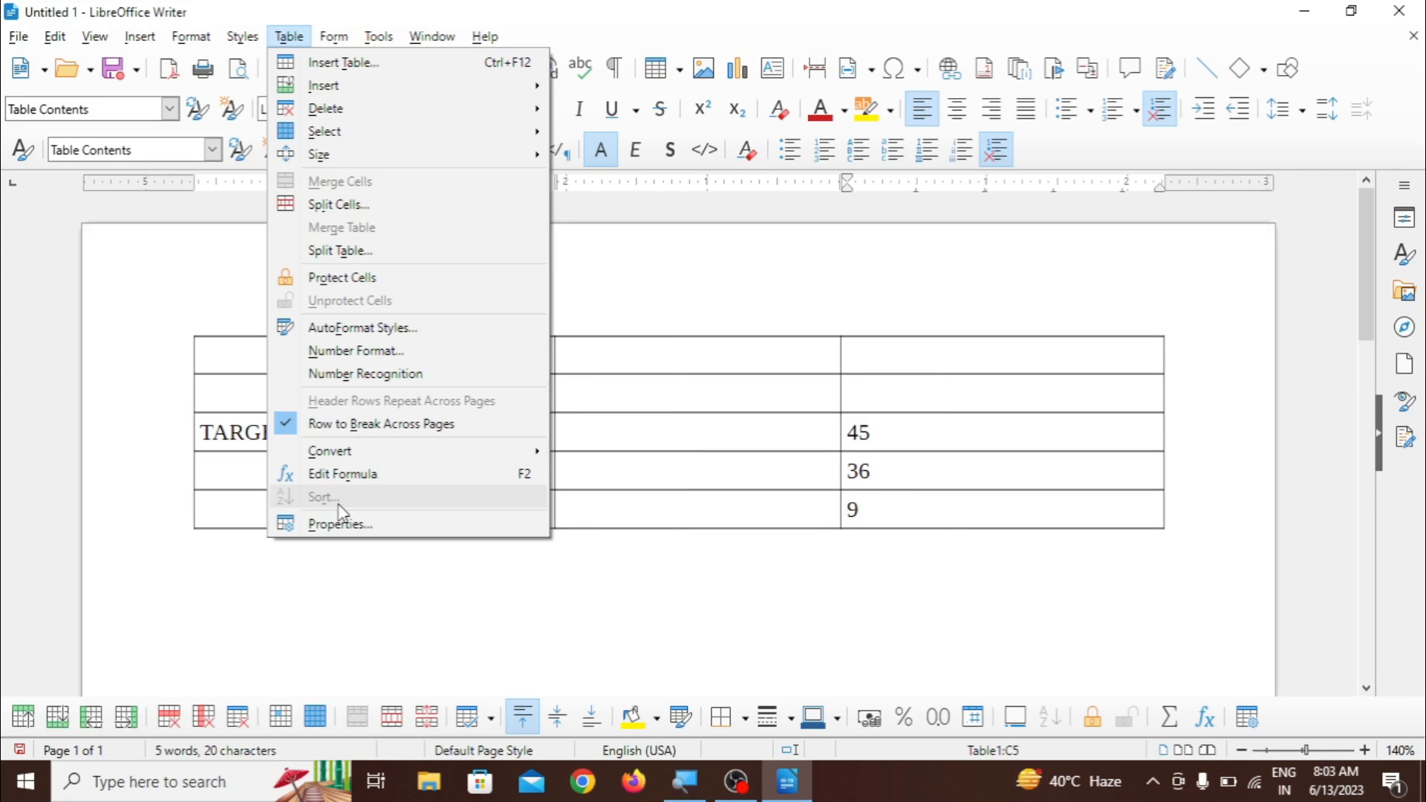
pyautogui.click(662, 511)
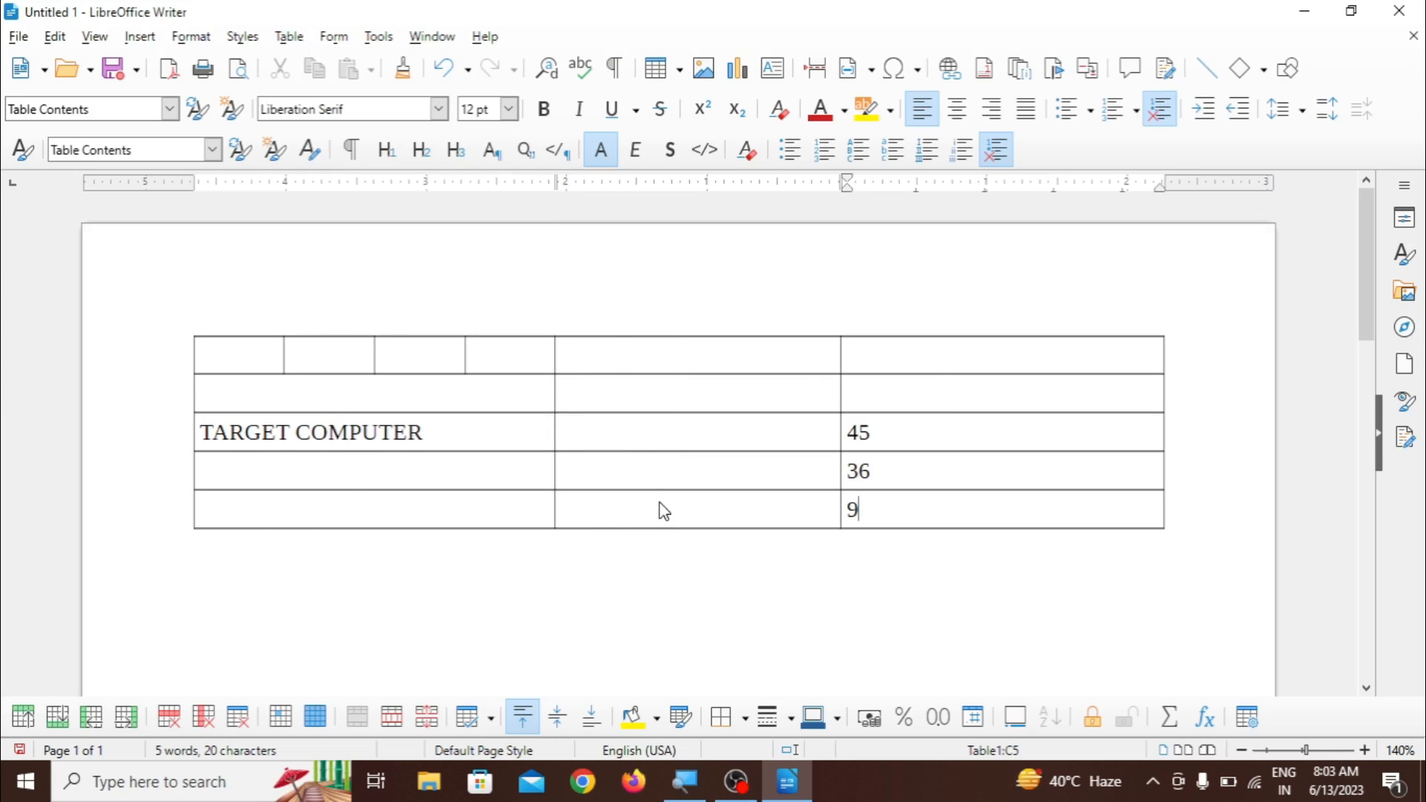
pyautogui.click(598, 352)
pyautogui.write('1')
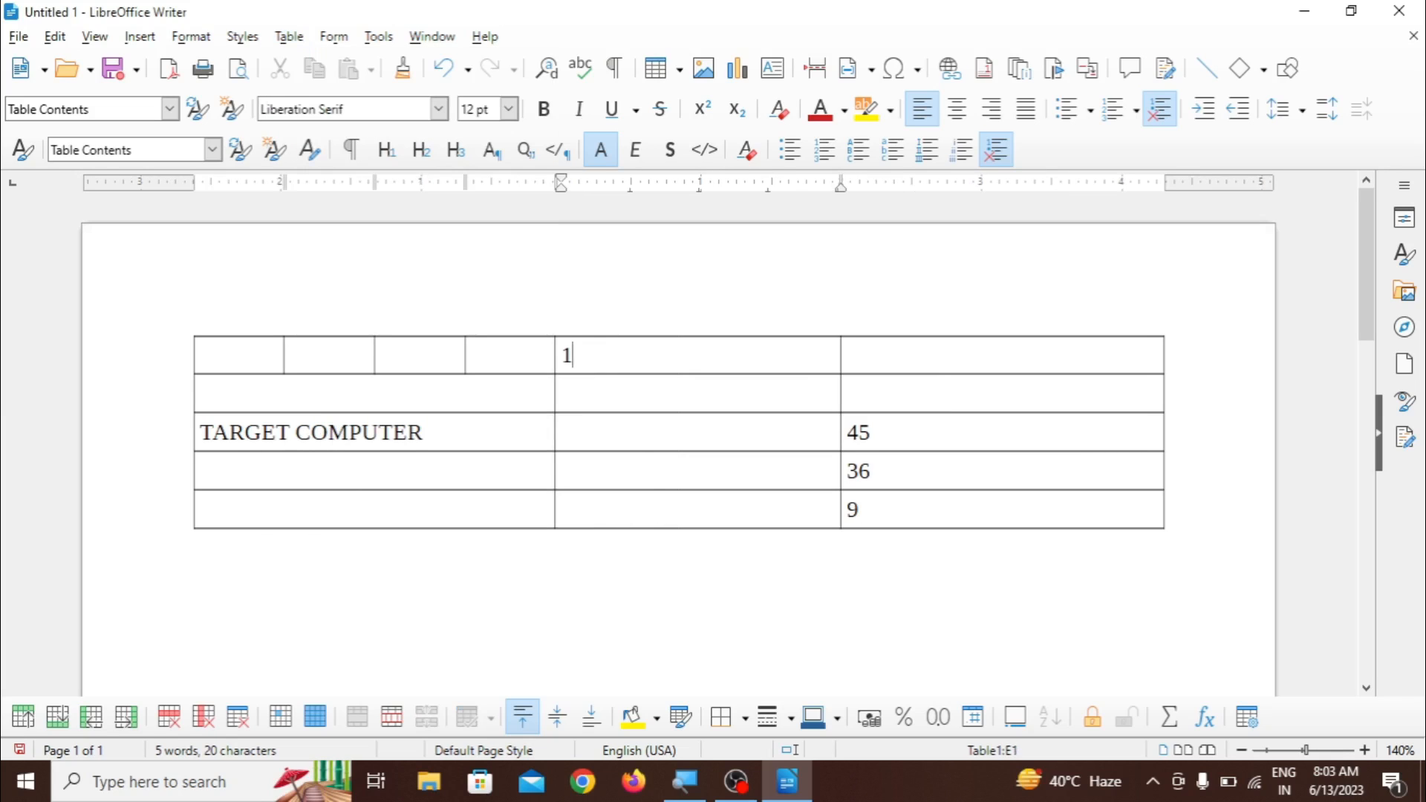
pyautogui.press('Down')
pyautogui.write('2')
pyautogui.press('Down')
pyautogui.write('3')
pyautogui.press('Down')
pyautogui.write('4')
pyautogui.press('Down')
pyautogui.write('5')
pyautogui.press('Down')
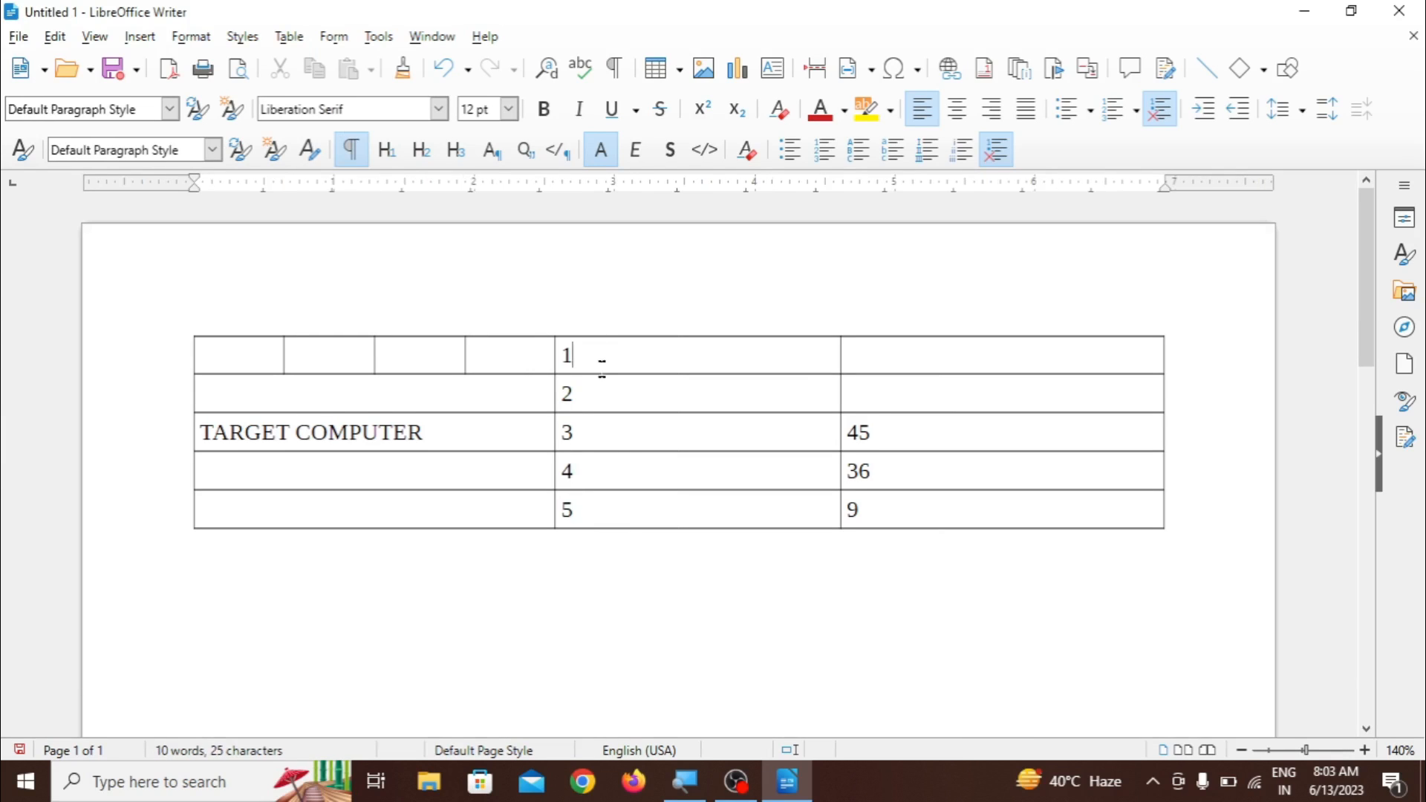
# - Sort the five numbered cells of the middle column by rows in descending order, using Key 1 as alphanumeric
pyautogui.moveTo(602, 364); pyautogui.dragTo(622, 516)
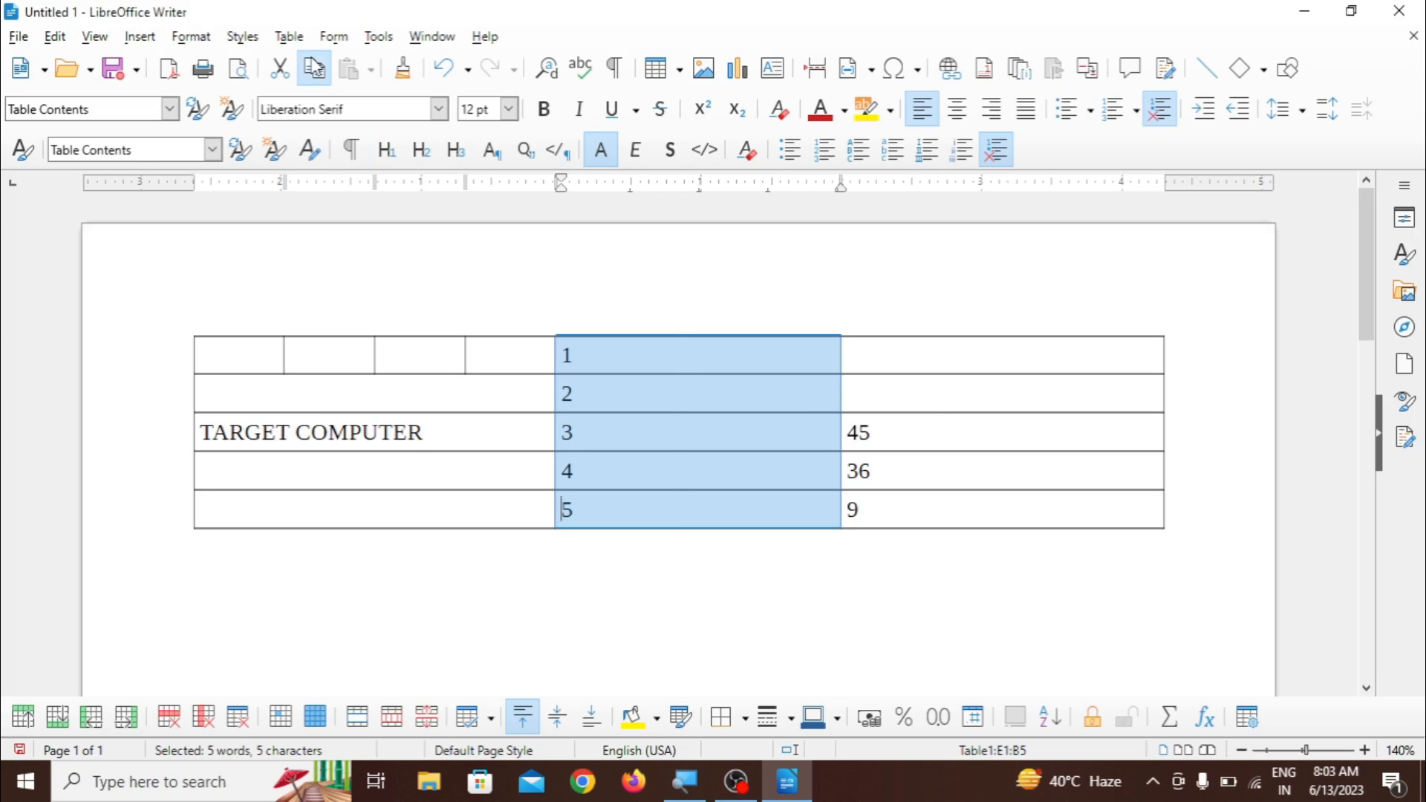
pyautogui.click(293, 38)
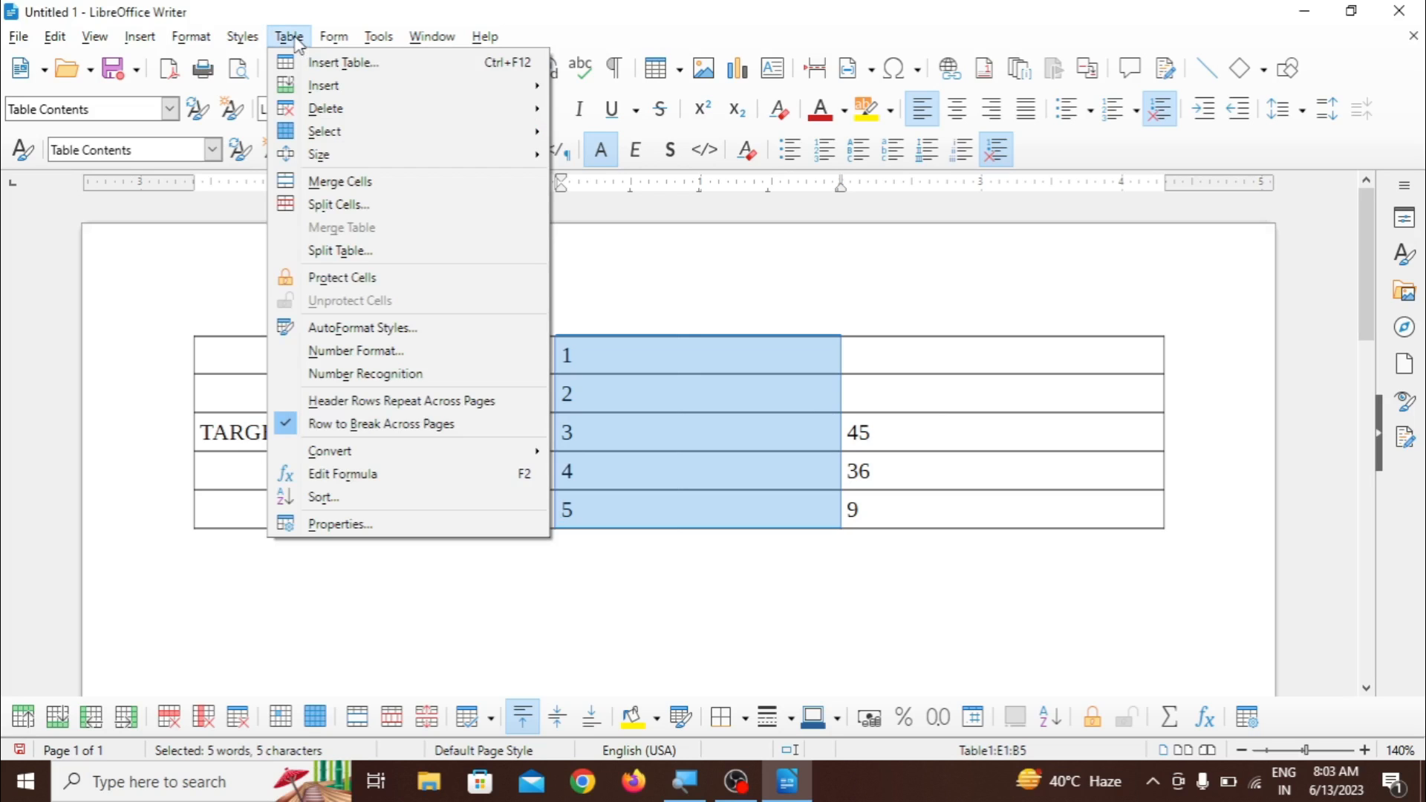
pyautogui.click(322, 497)
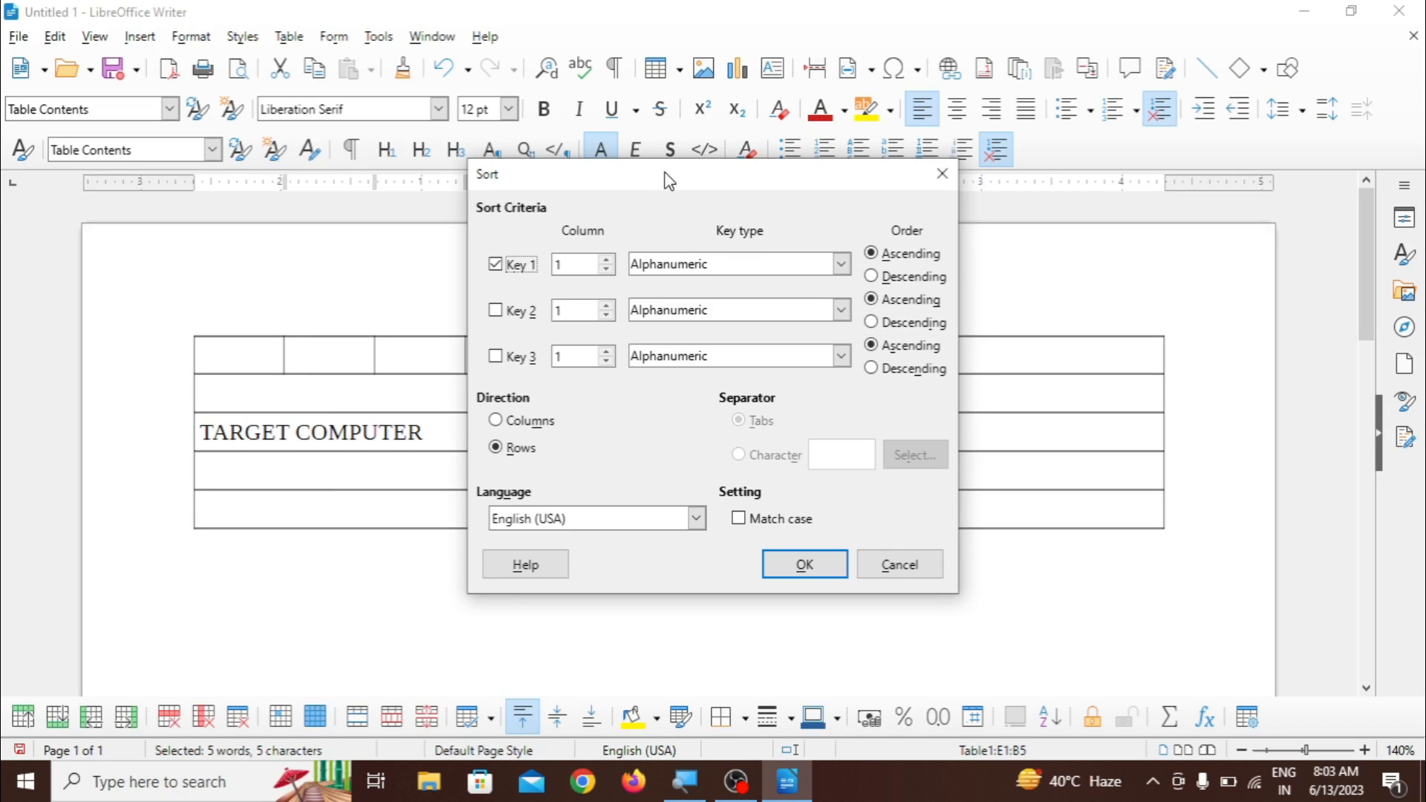
pyautogui.moveTo(669, 181); pyautogui.dragTo(239, 128)
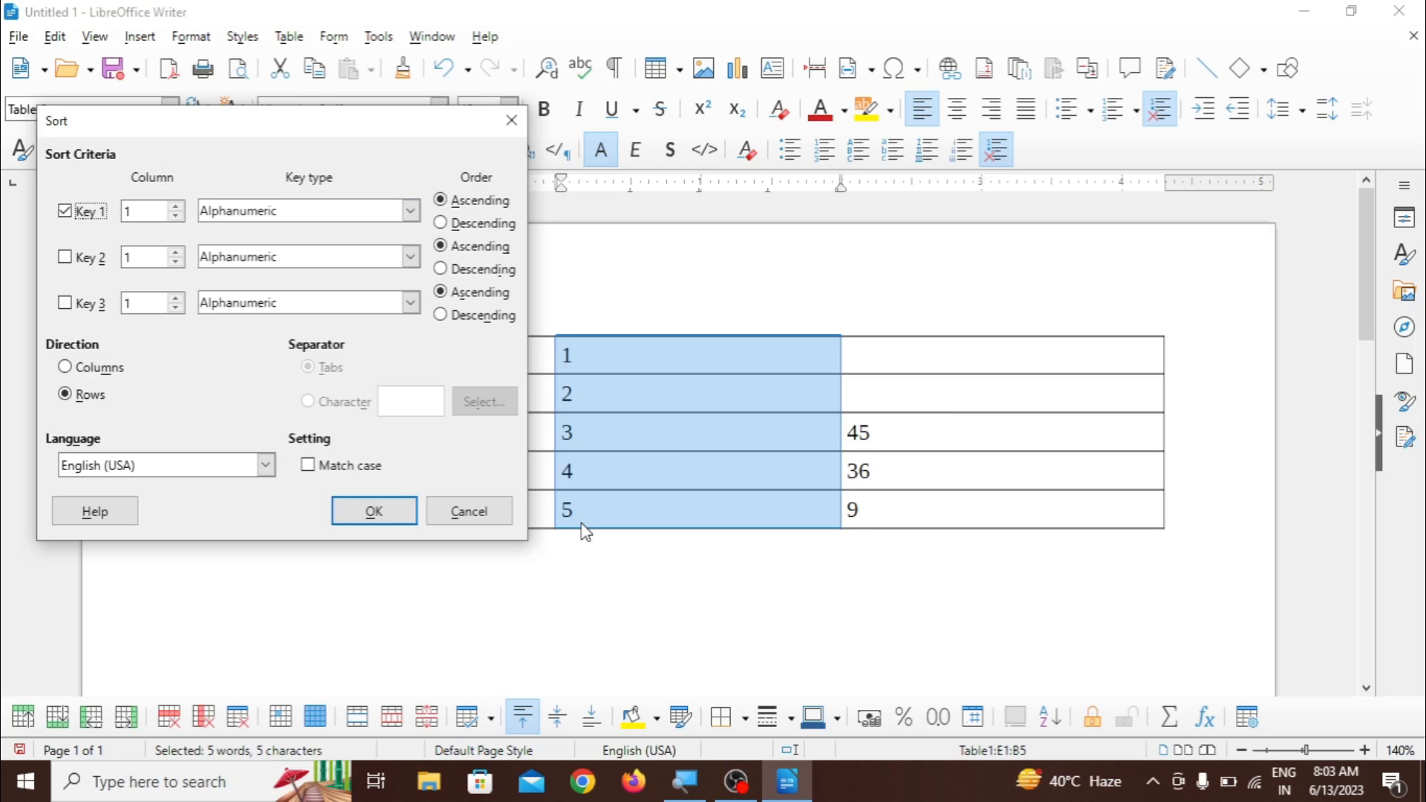
pyautogui.click(469, 226)
pyautogui.click(376, 515)
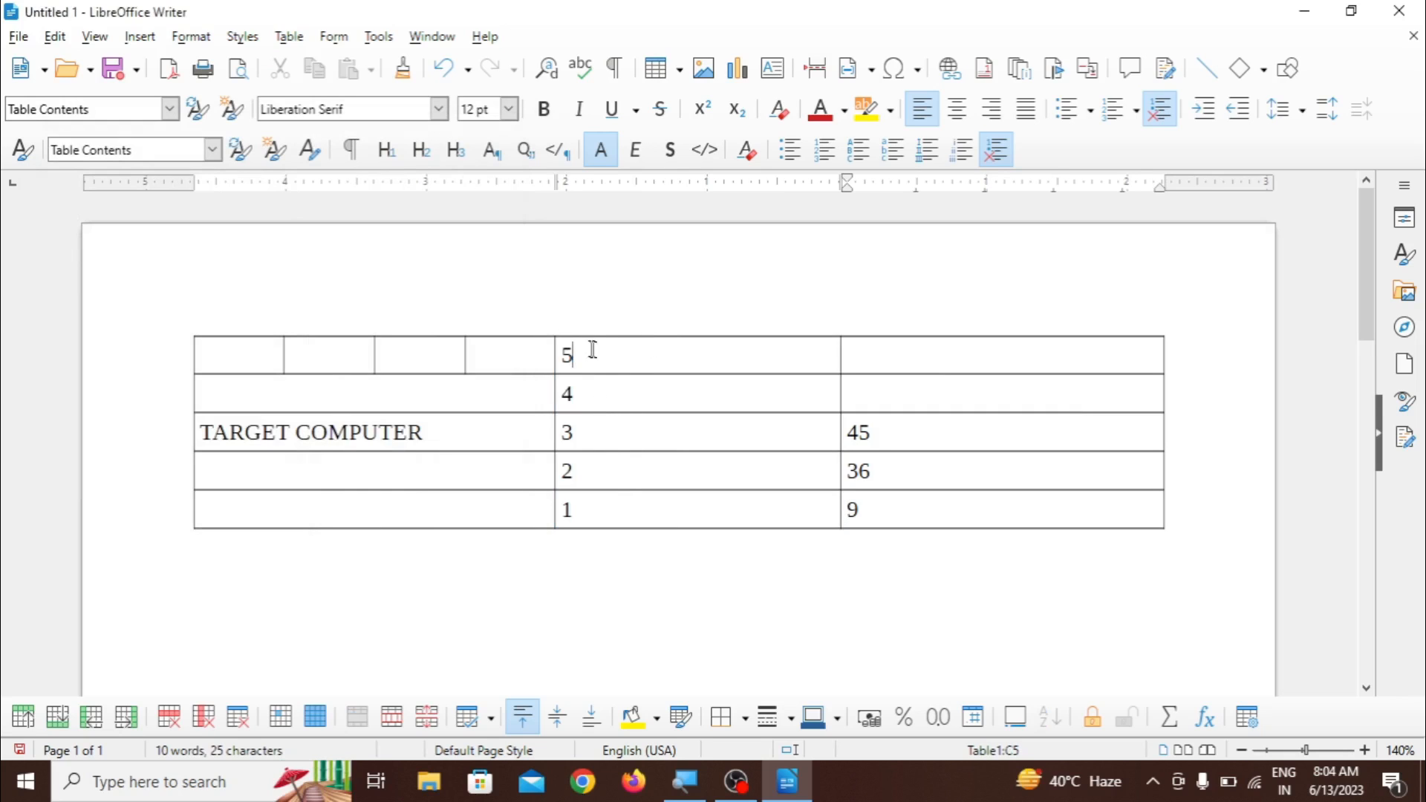
# - Sort the five numbered cells of the middle column by rows in ascending order, using Key 1 as alphanumeric
pyautogui.moveTo(592, 350); pyautogui.dragTo(604, 525)
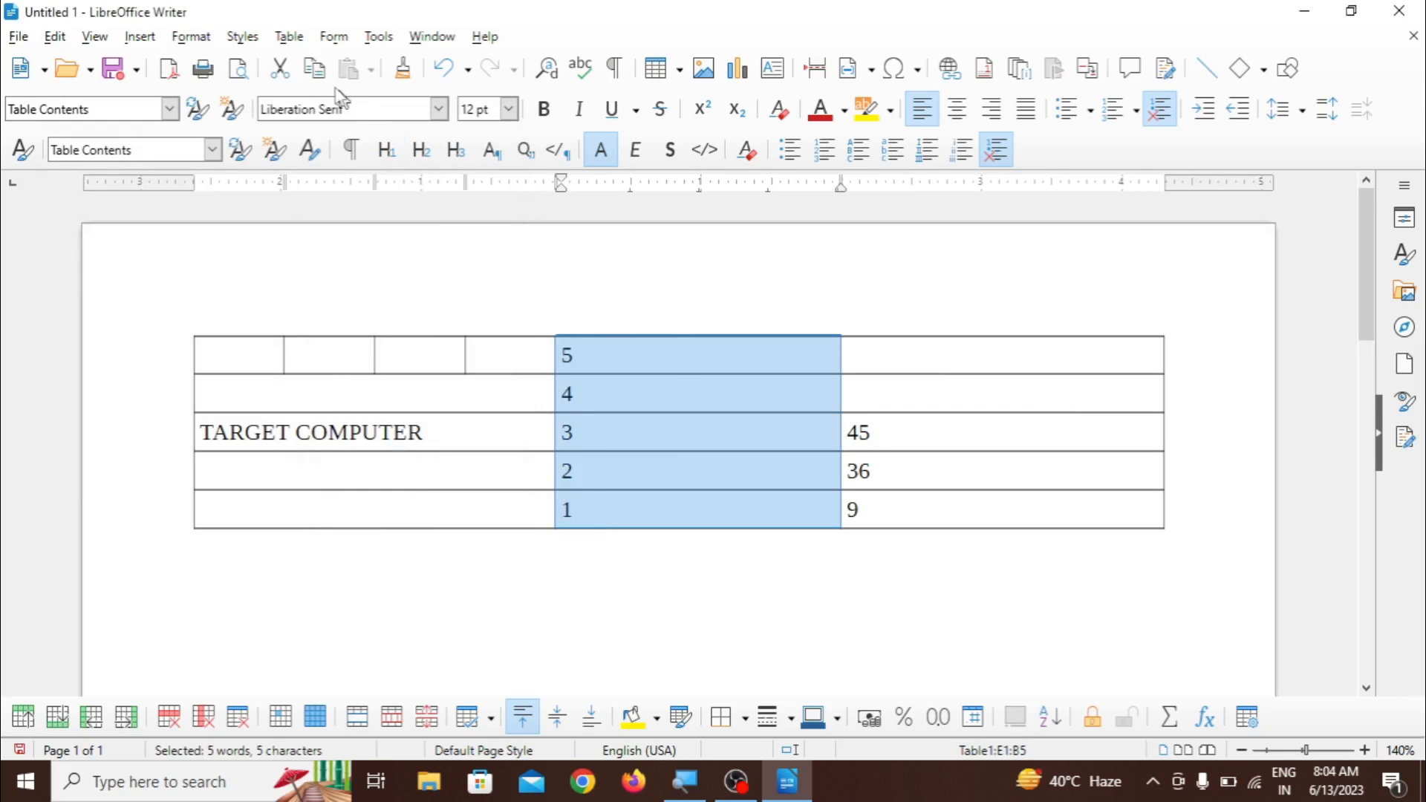
pyautogui.click(289, 37)
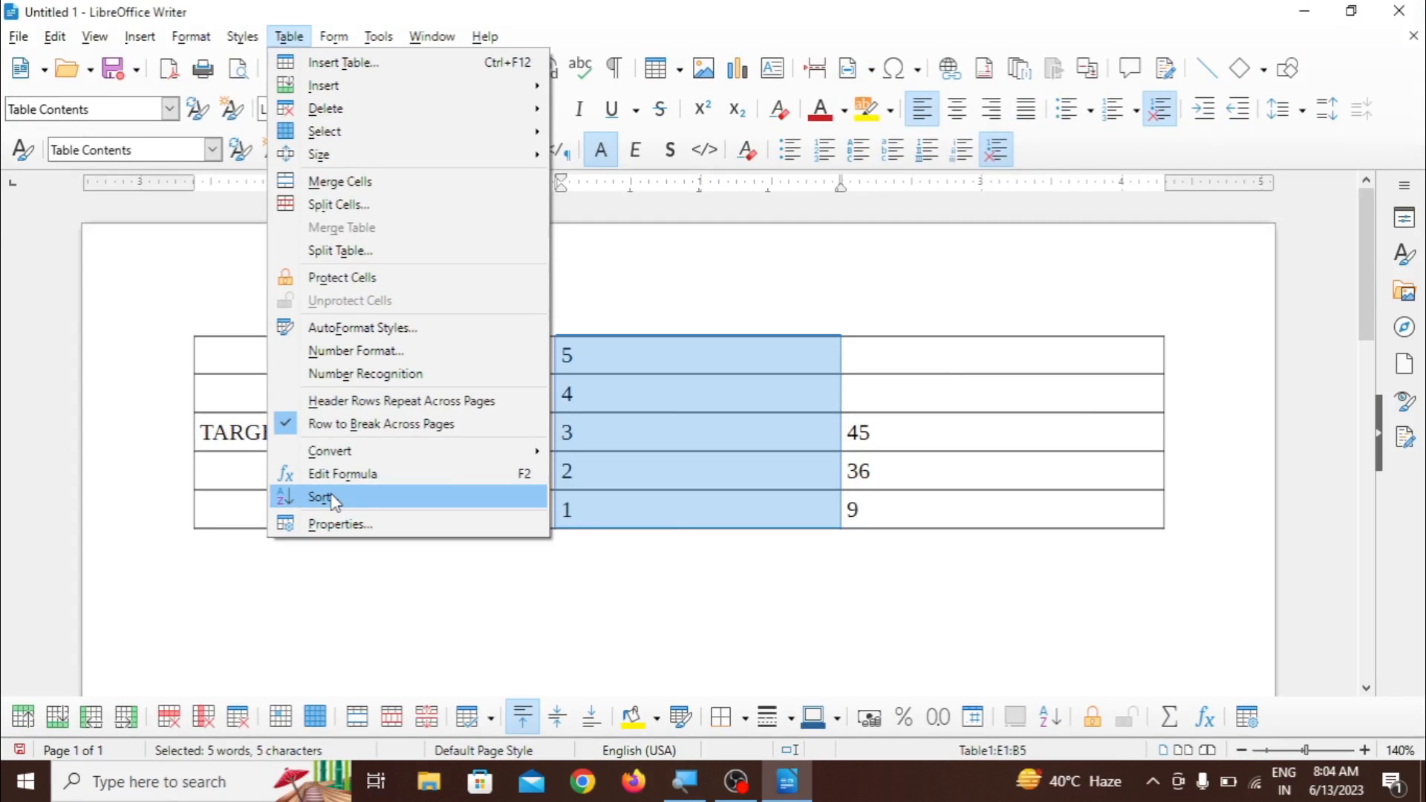
pyautogui.click(333, 499)
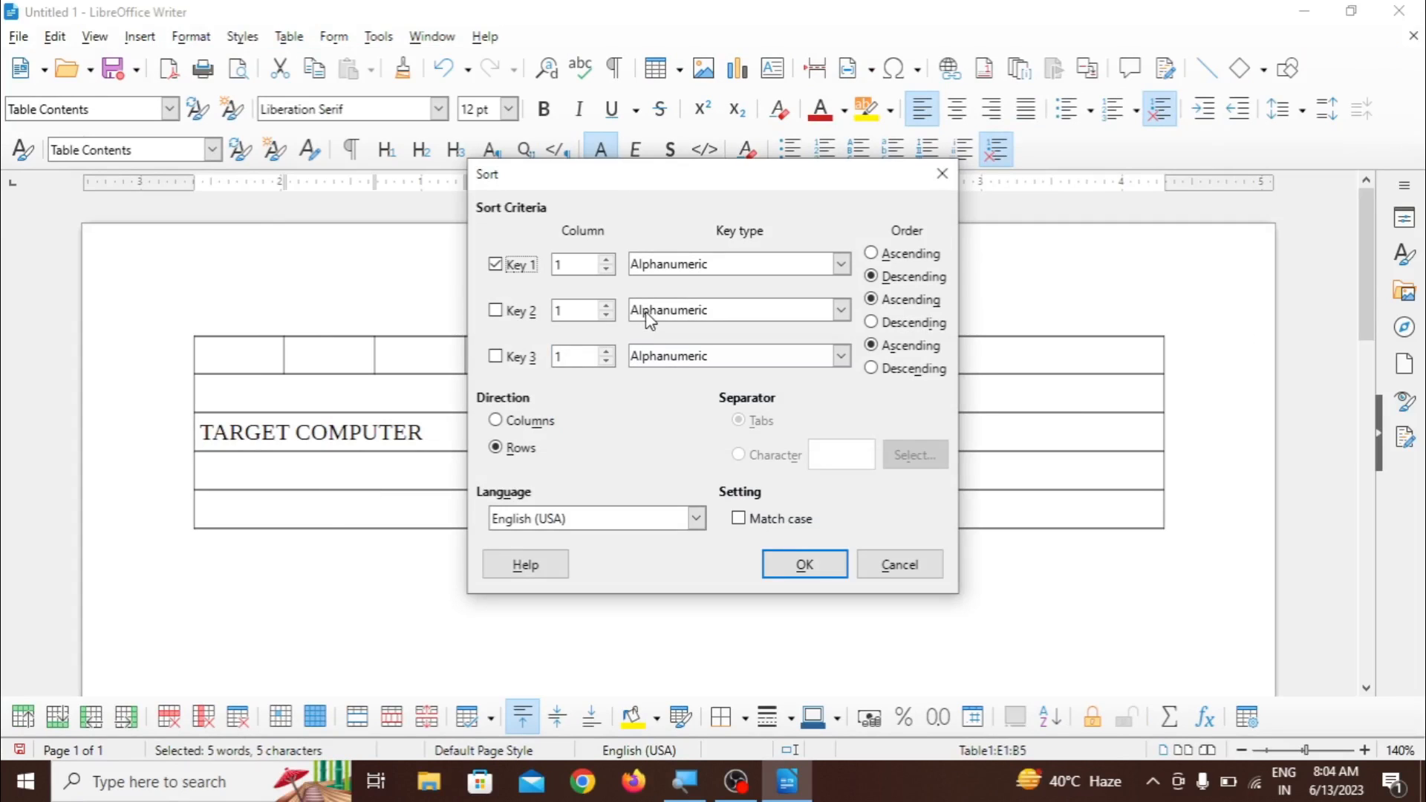
pyautogui.click(884, 255)
pyautogui.click(805, 567)
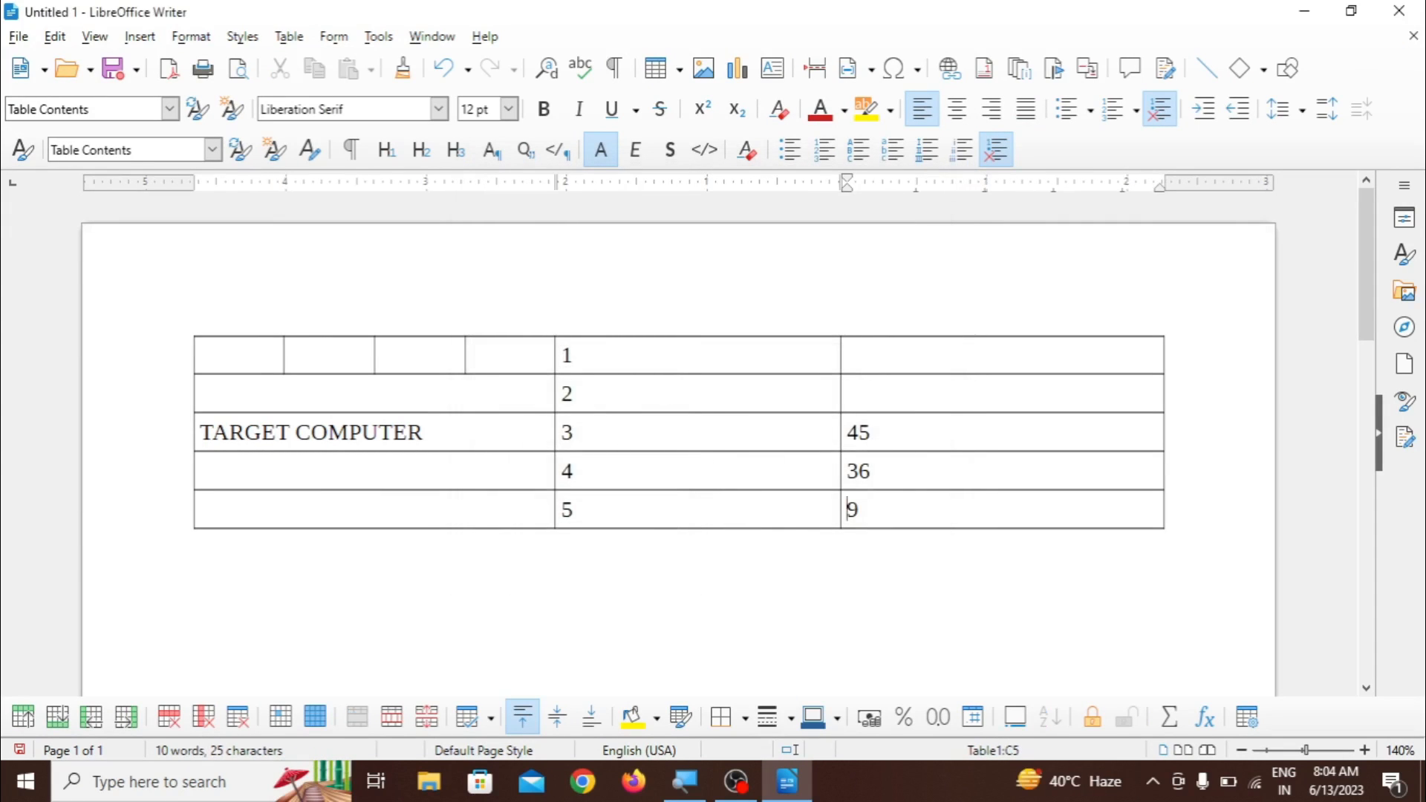
# - Examine the table's properties for text flow, columns, borders and background, and leave without applying changes
pyautogui.click(289, 39)
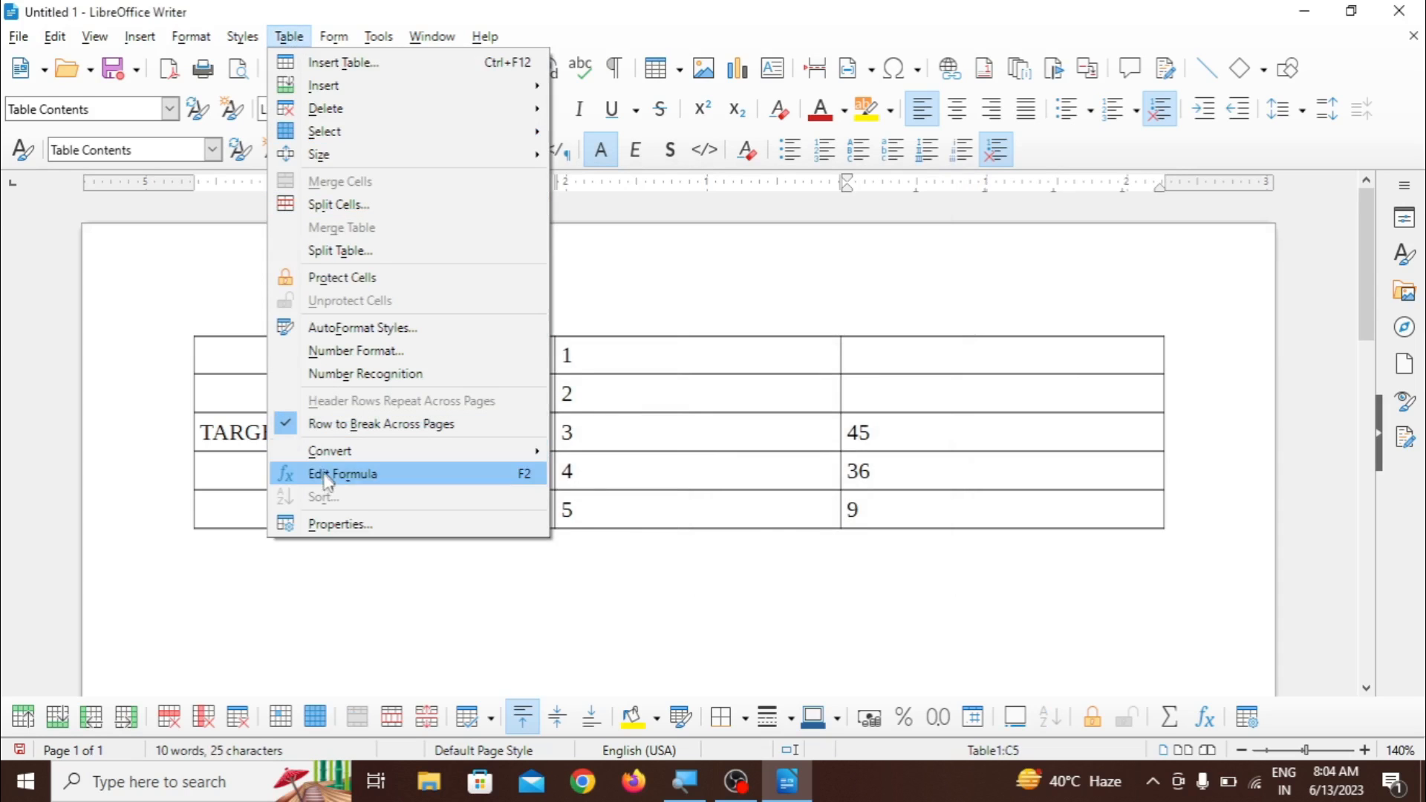
pyautogui.click(329, 525)
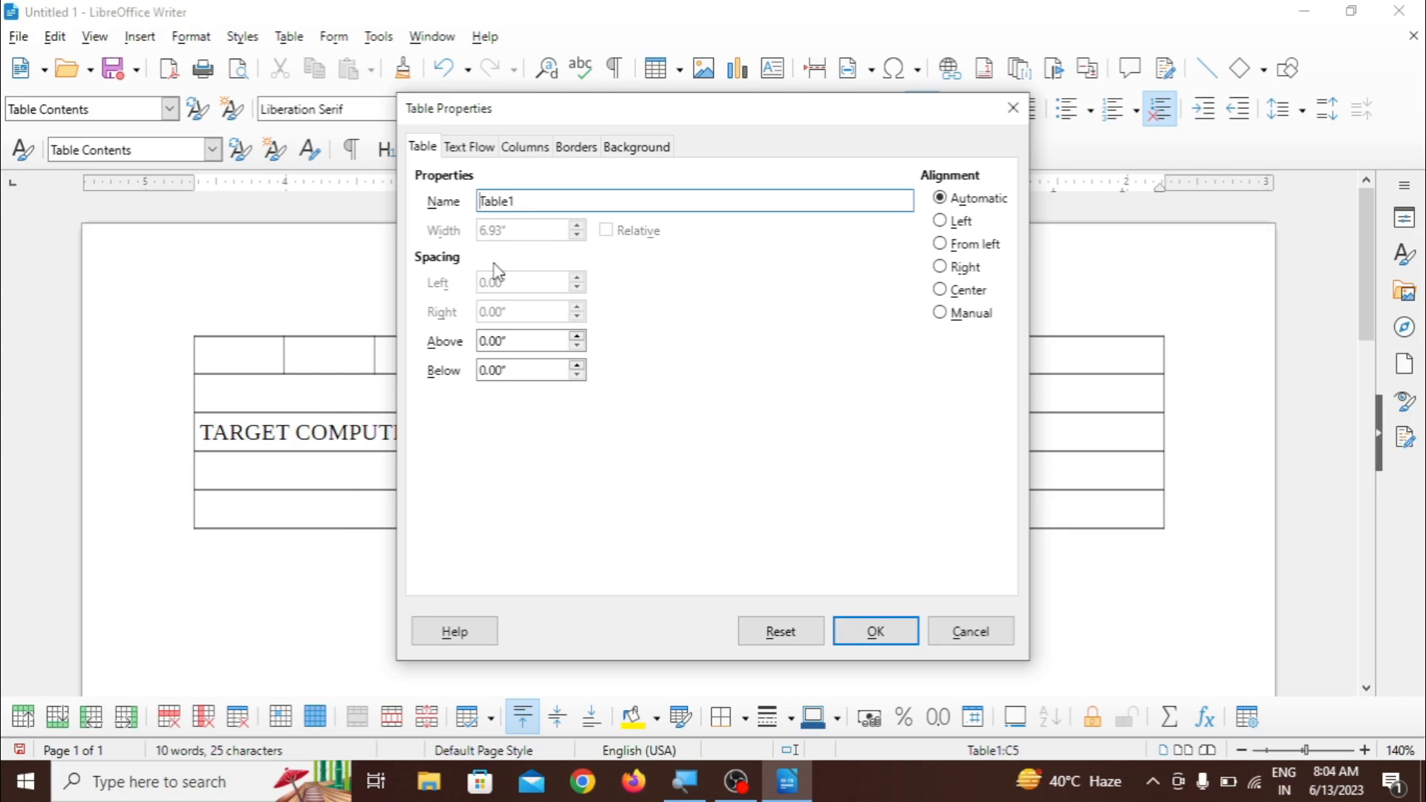
pyautogui.click(479, 149)
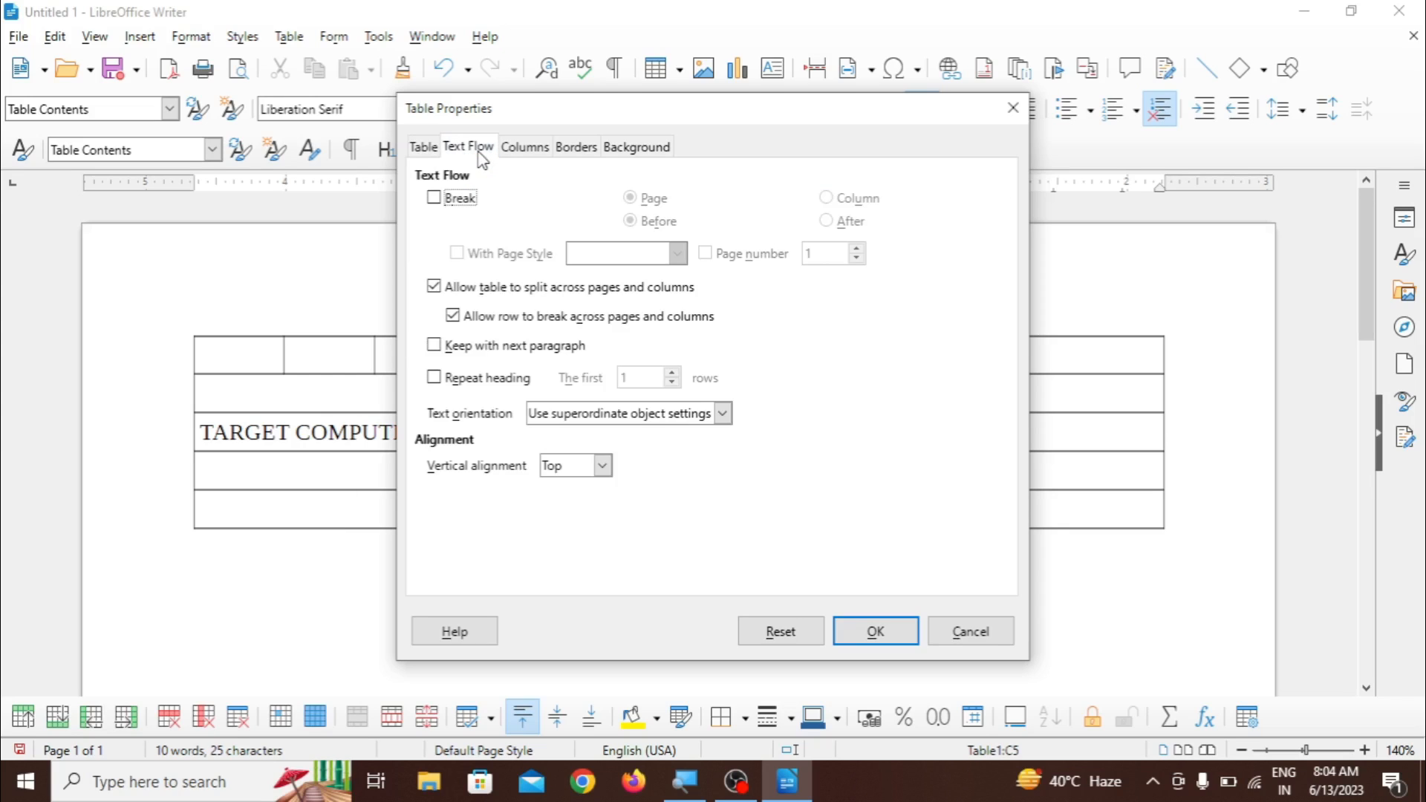
pyautogui.click(516, 149)
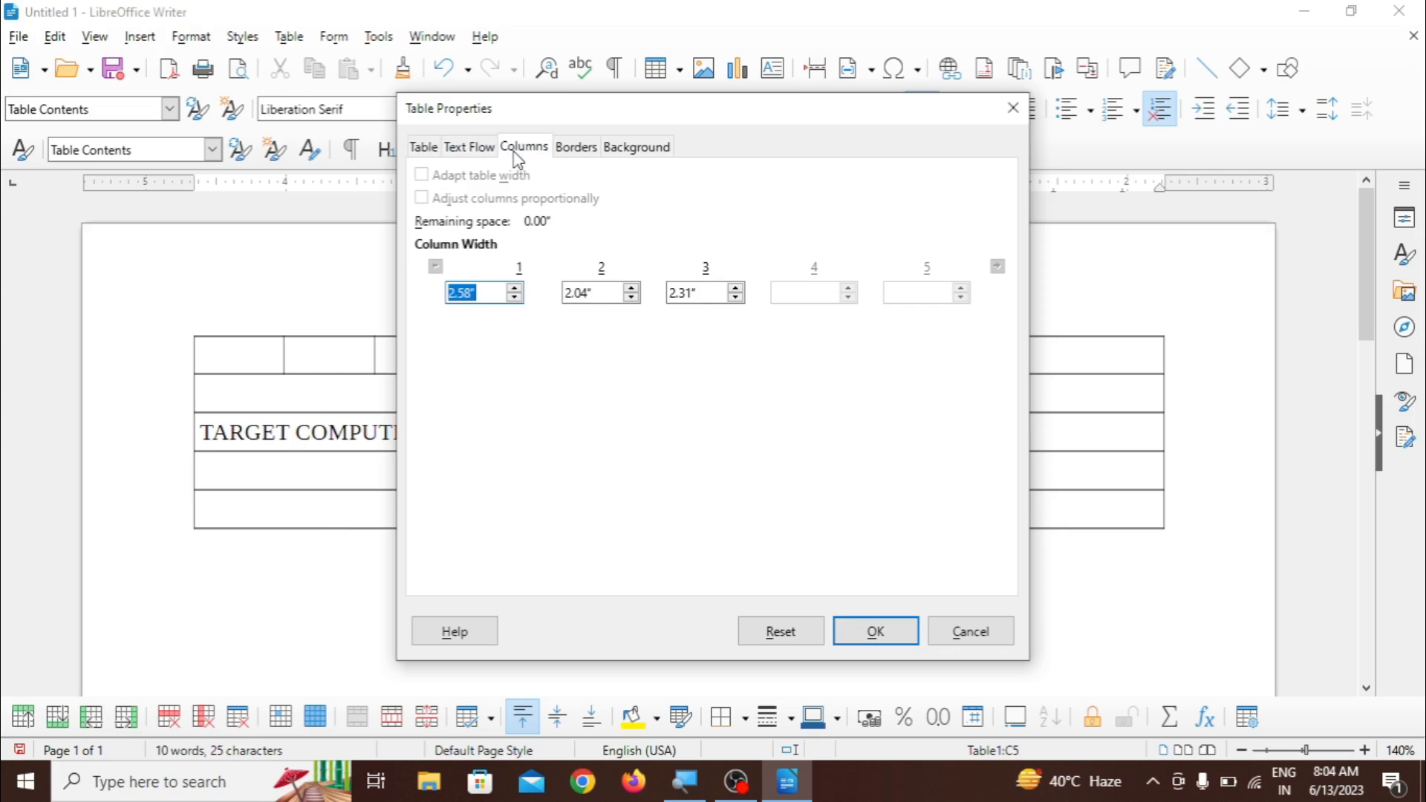
pyautogui.click(572, 148)
pyautogui.click(637, 148)
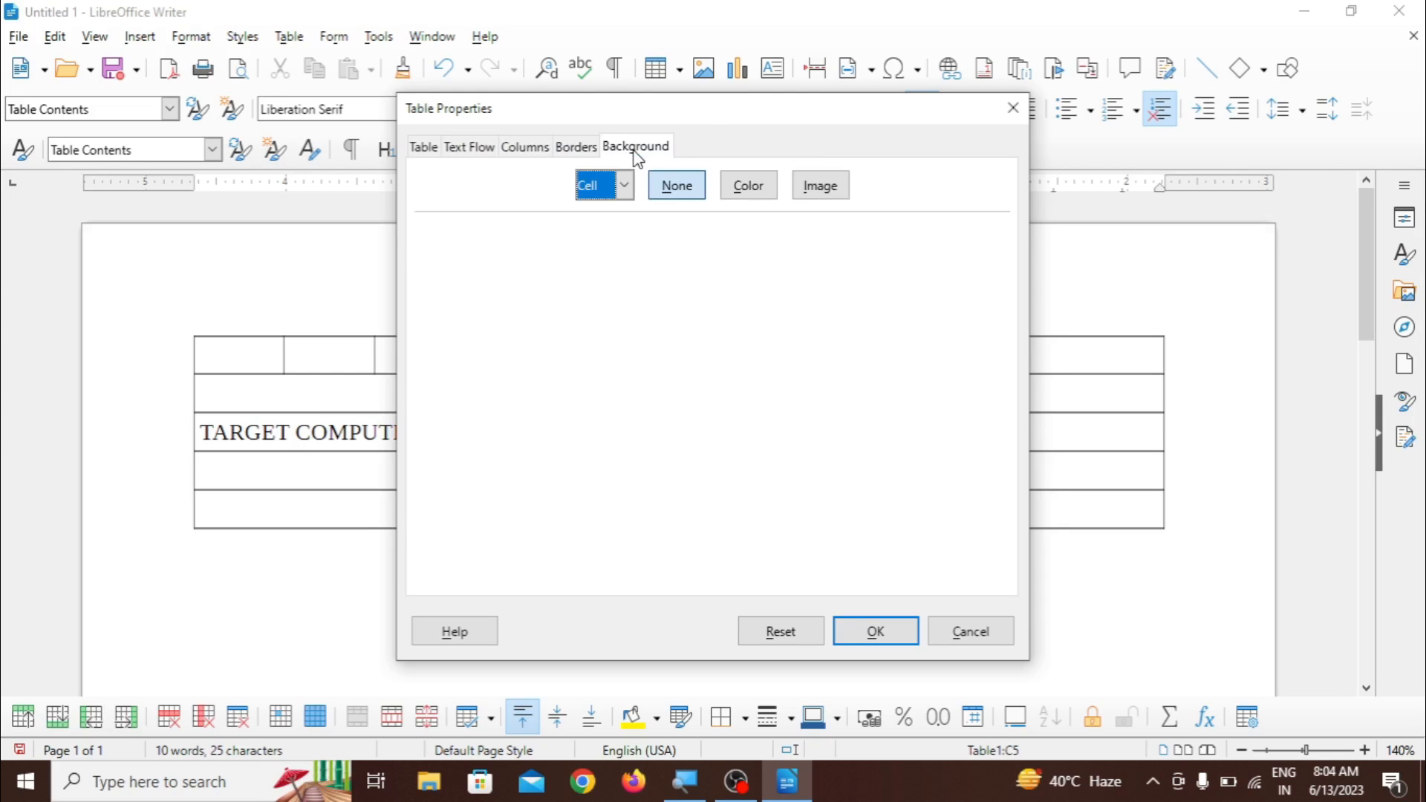
pyautogui.click(967, 633)
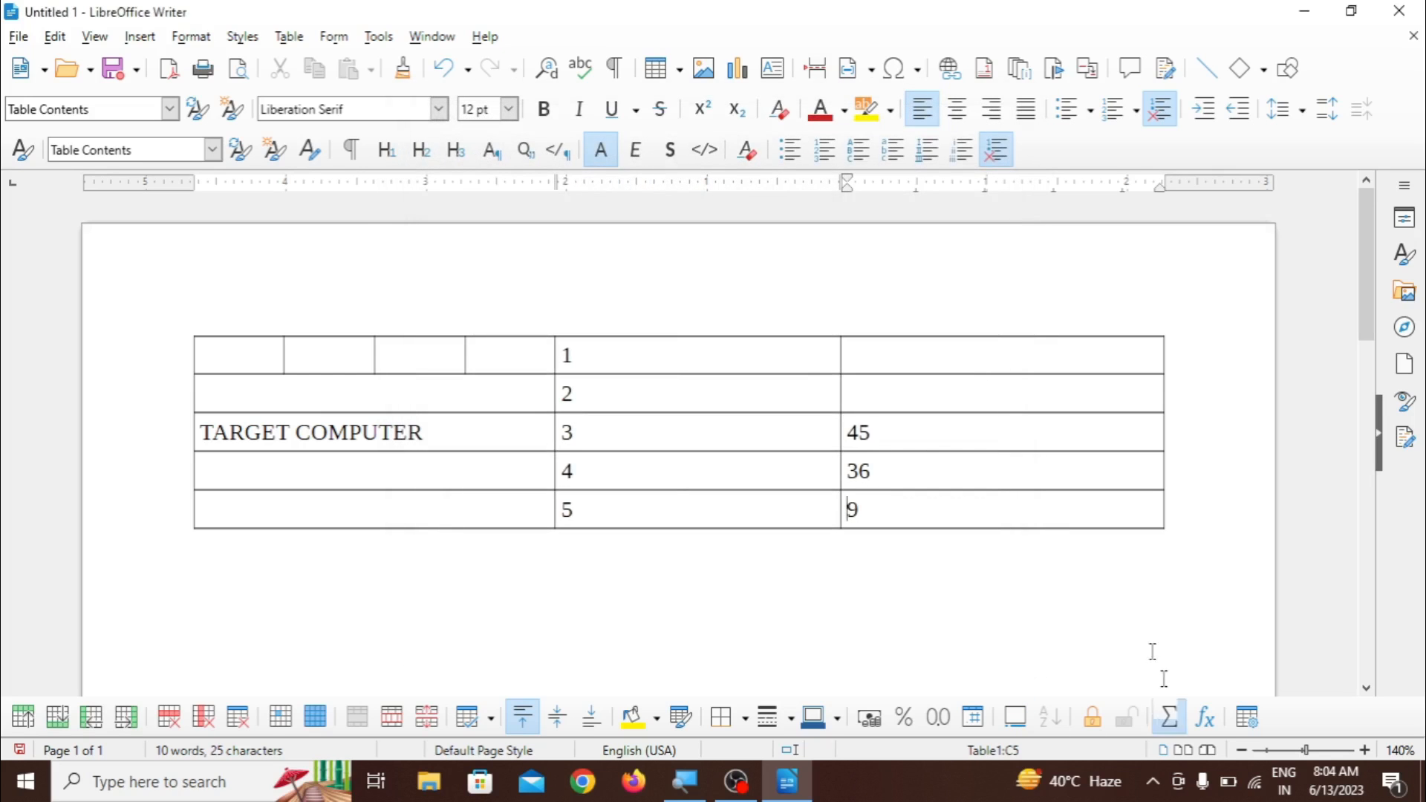
# - Close the Untitled 1 document without saving its changes
pyautogui.click(289, 45)
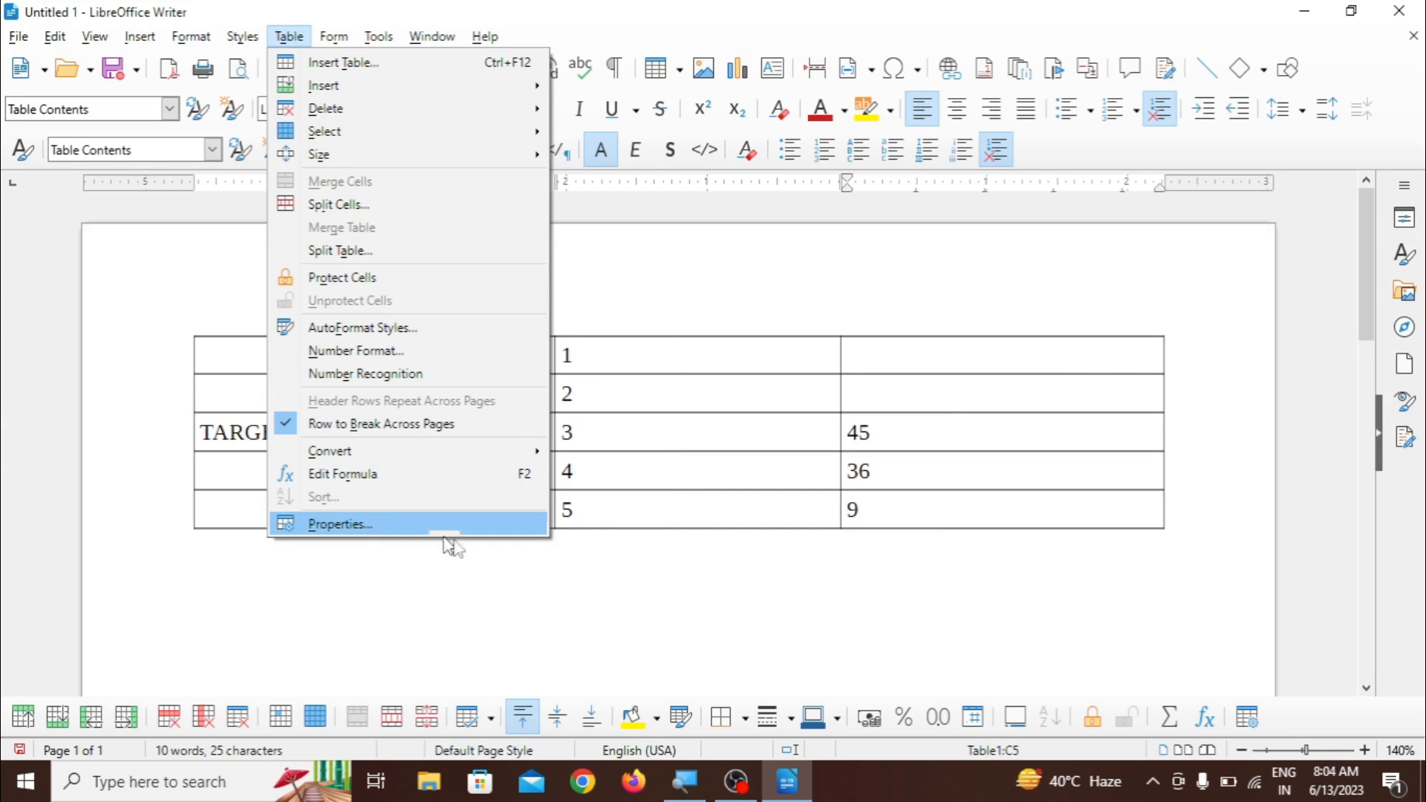
pyautogui.click(581, 601)
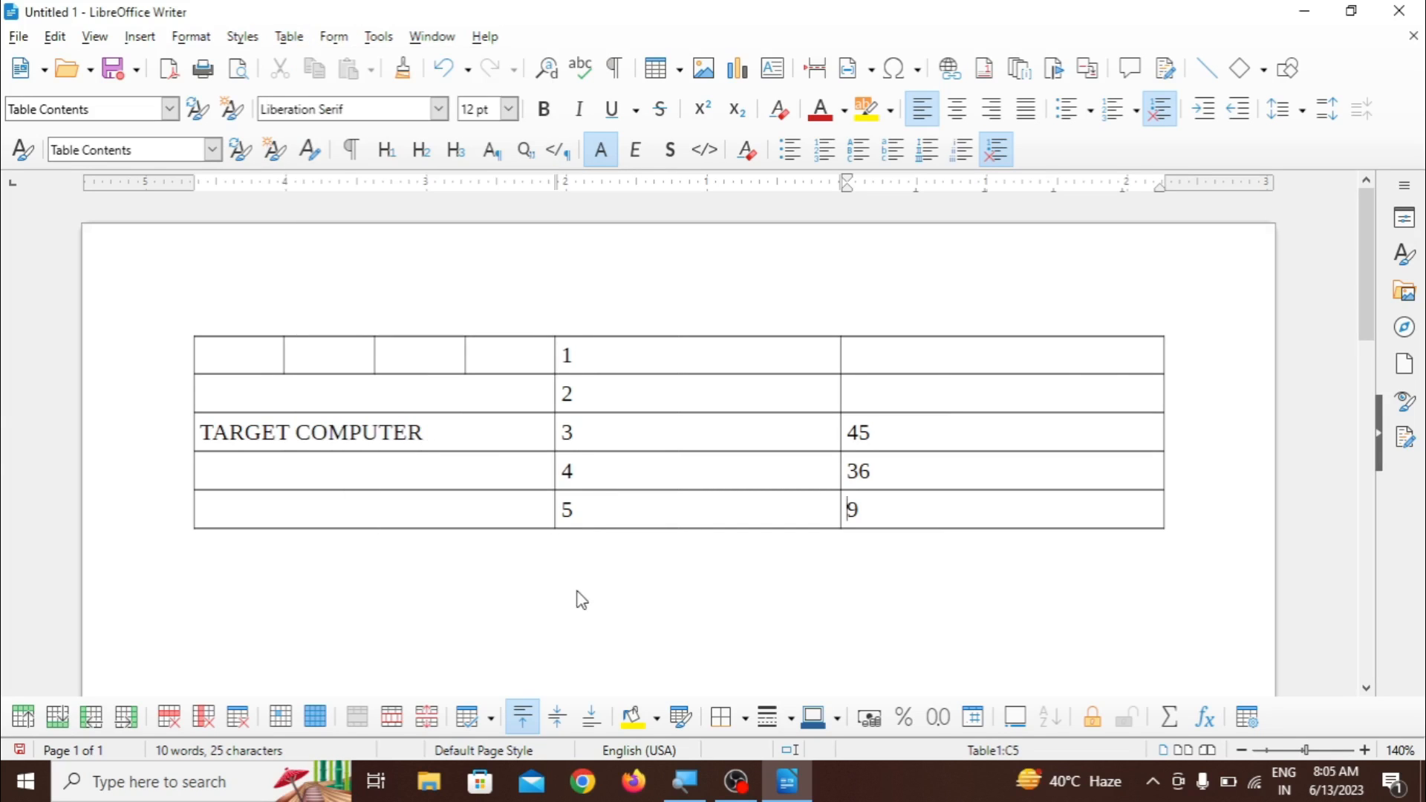
pyautogui.click(1412, 17)
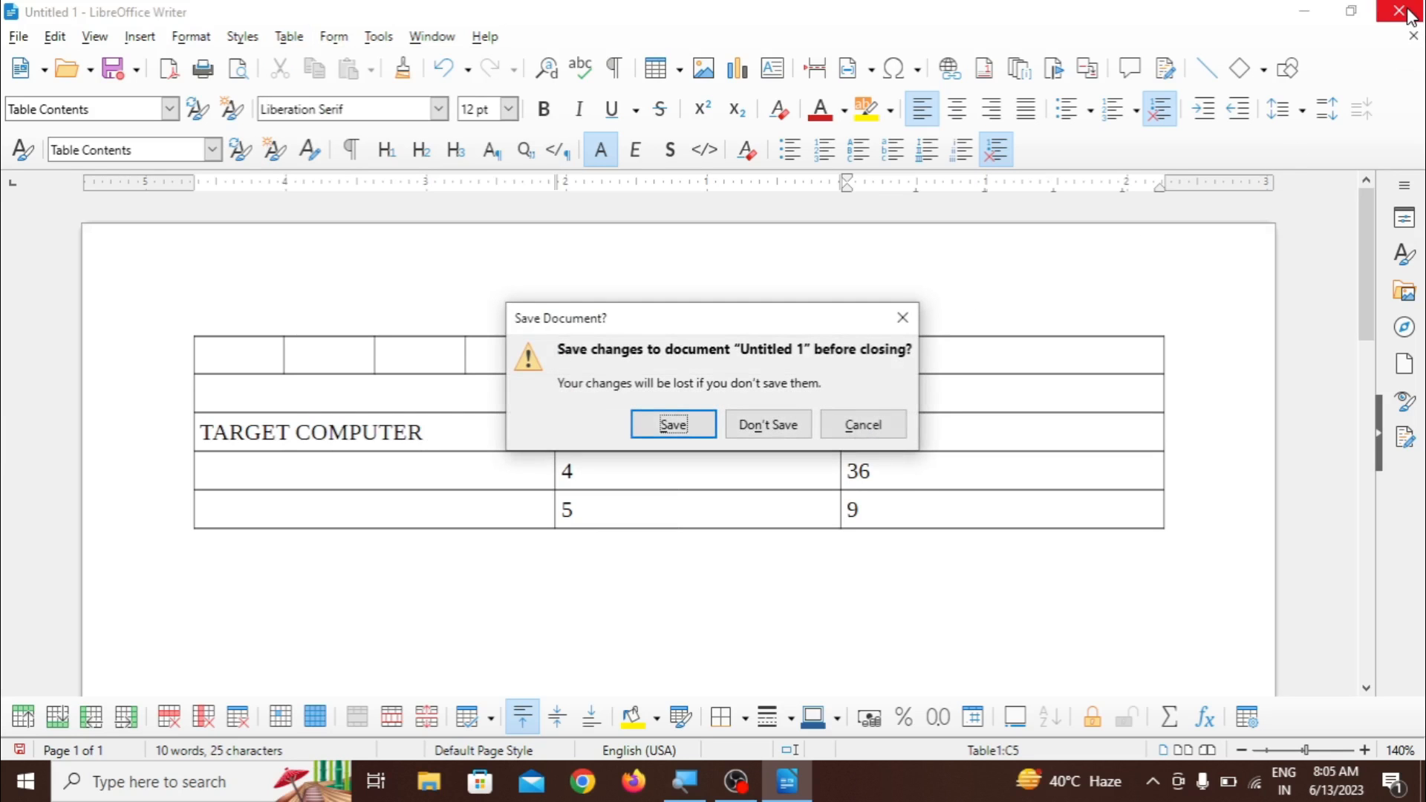
pyautogui.click(759, 422)
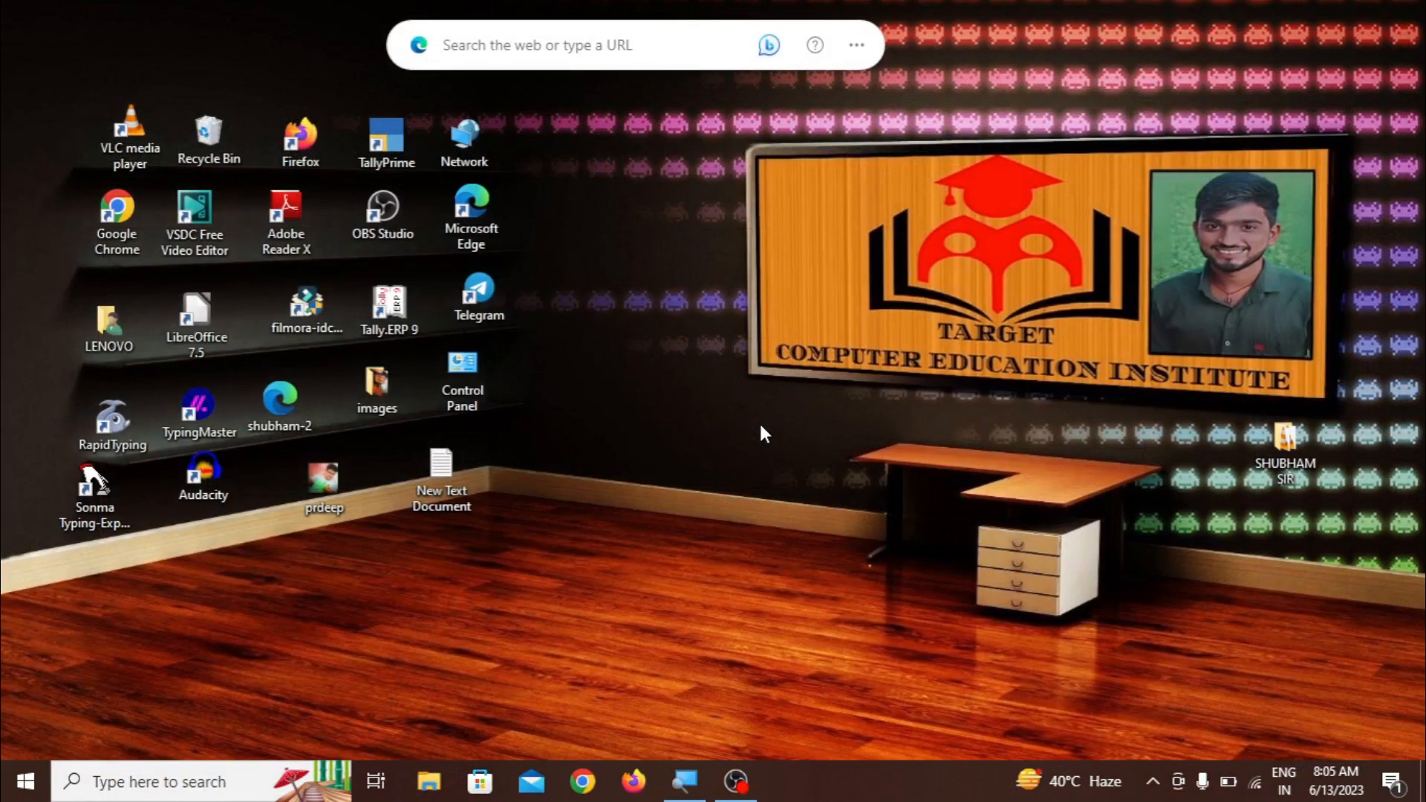